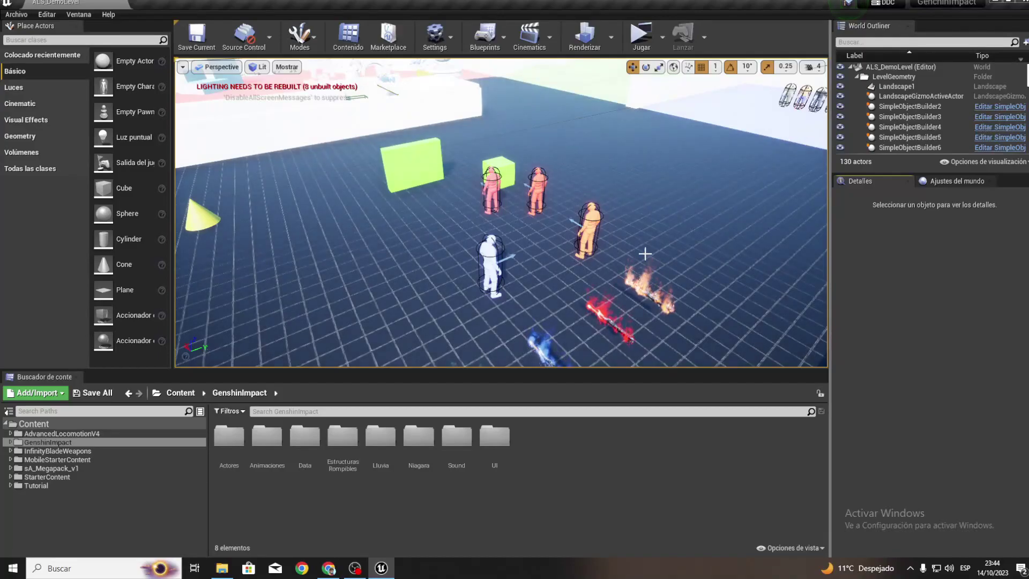
Fly around the demo level past the characters and flaming swords, then switch to the YouTube video
right_drag(515, 182, 514, 150)
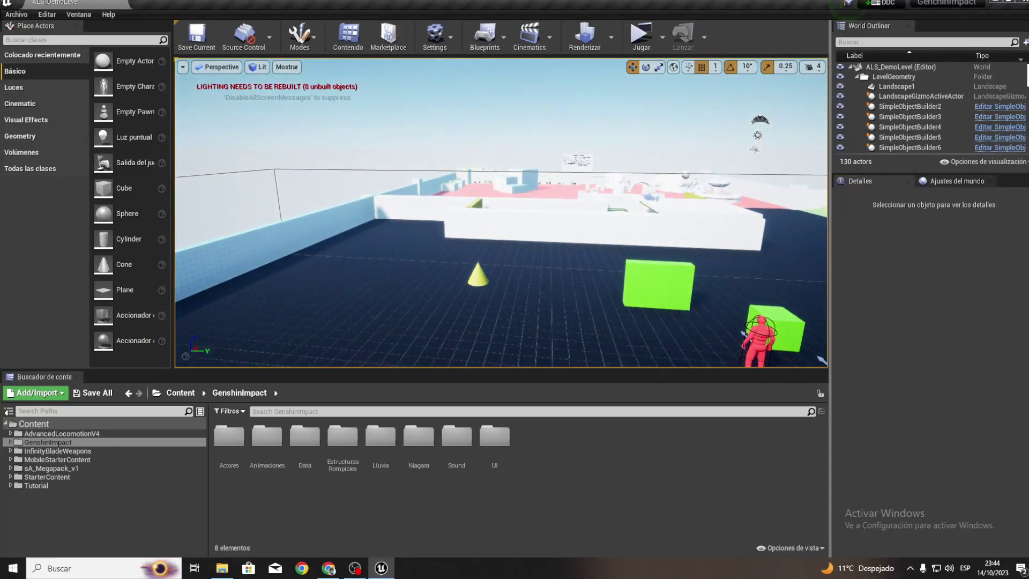
right_drag(501, 214, 501, 258)
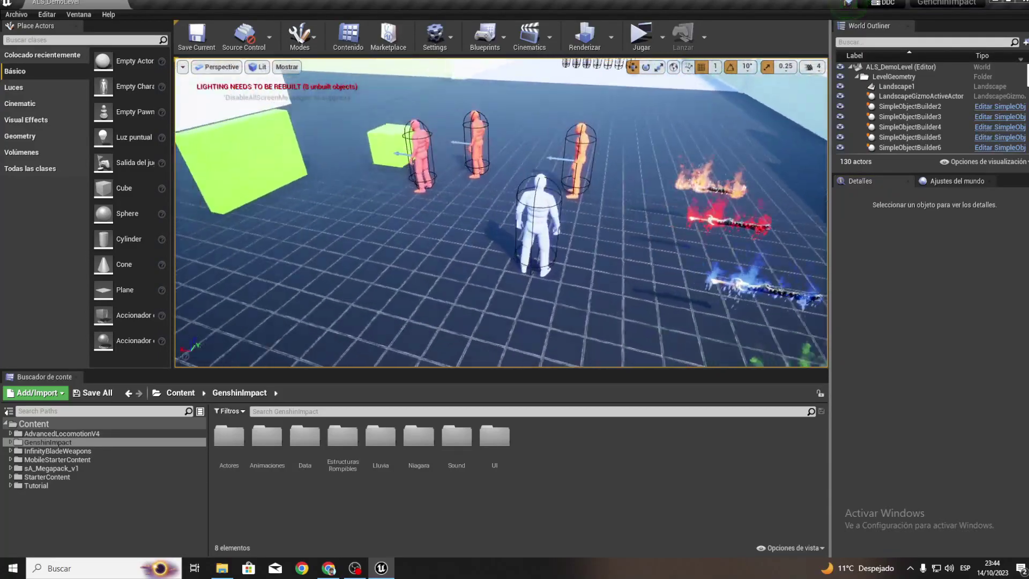
mouse_move(501, 257)
right_down()
mouse_move(494, 175)
mouse_move(600, 177)
right_up()
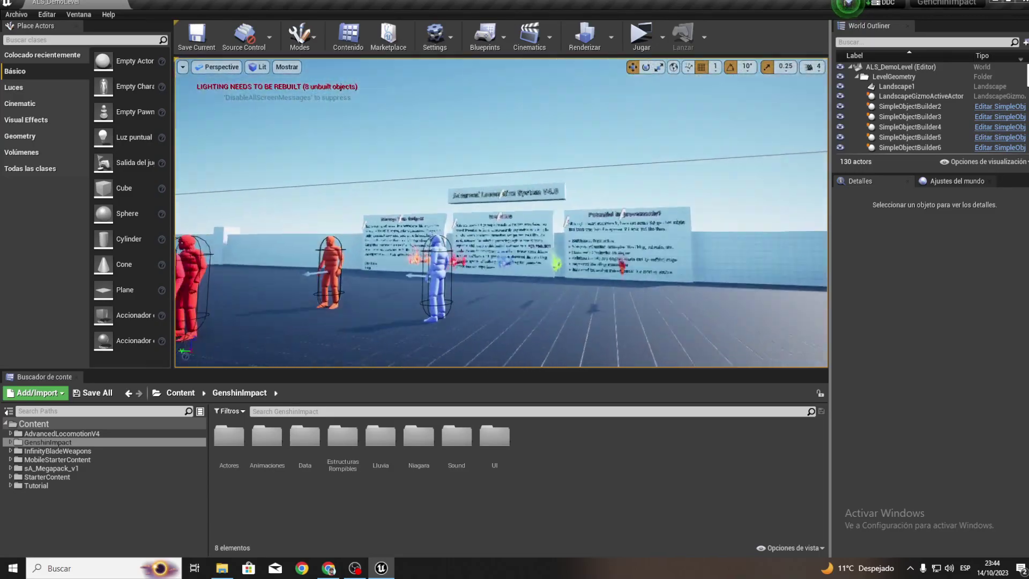
right_drag(524, 188, 525, 188)
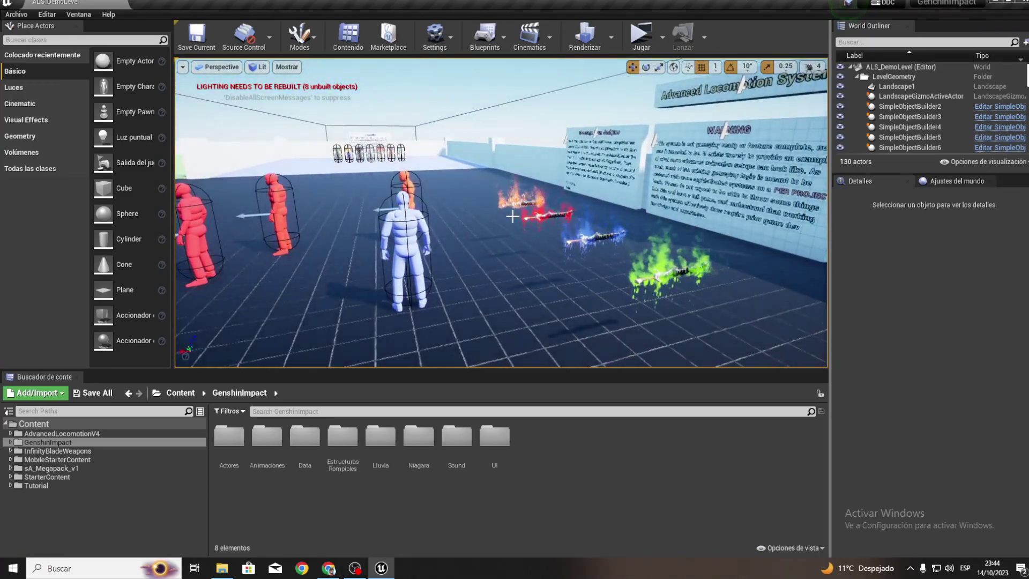
click(329, 568)
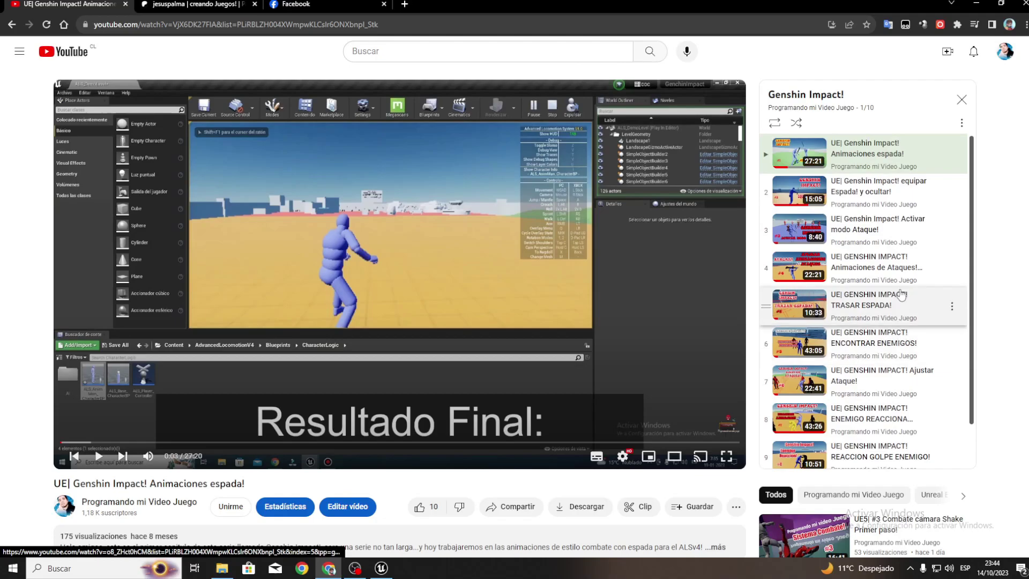
Scroll through the Genshin Impact sword video's playlist
scroll(850, 291, down, 1)
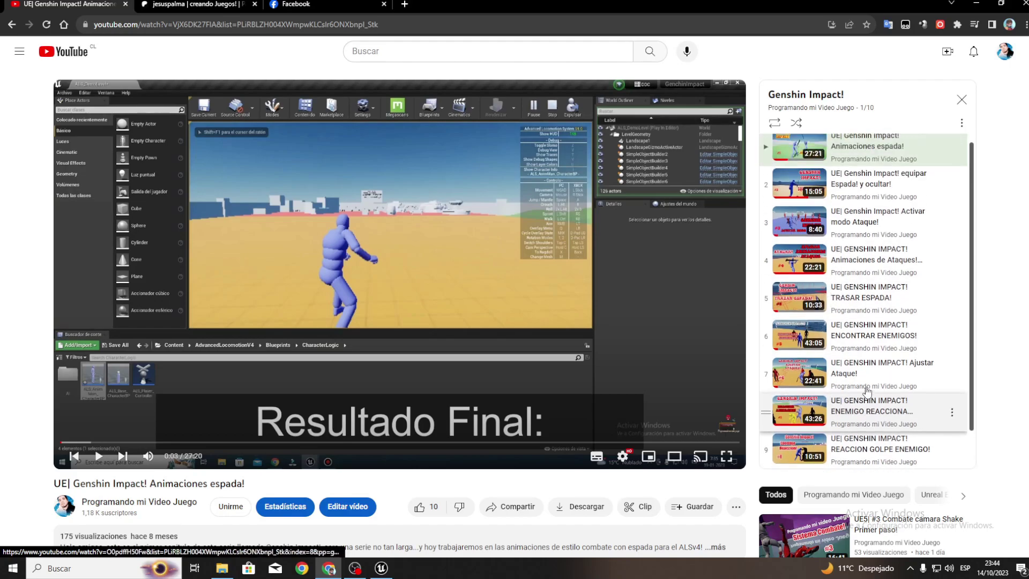
scroll(862, 393, up, 1)
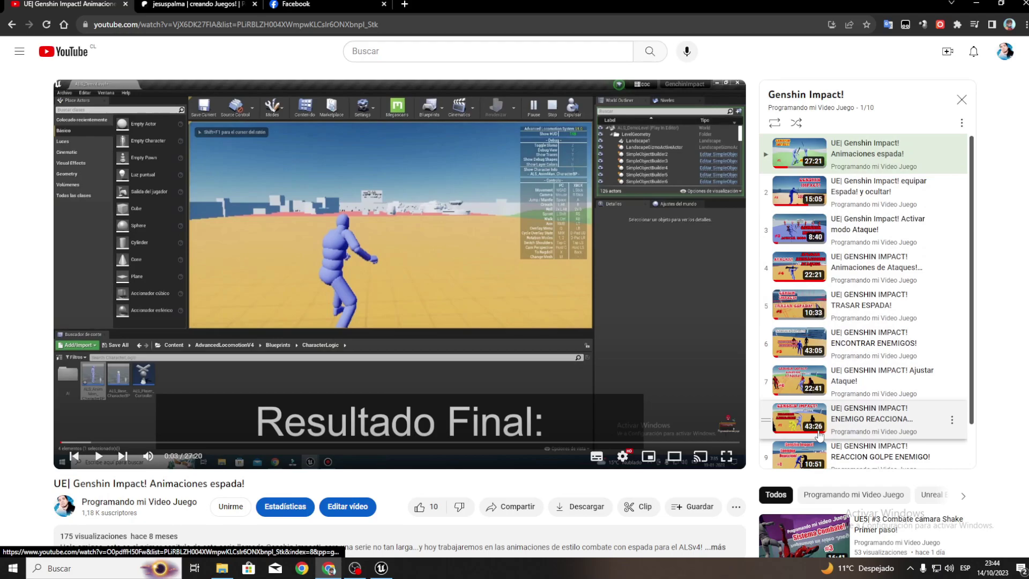
scroll(832, 368, down, 1)
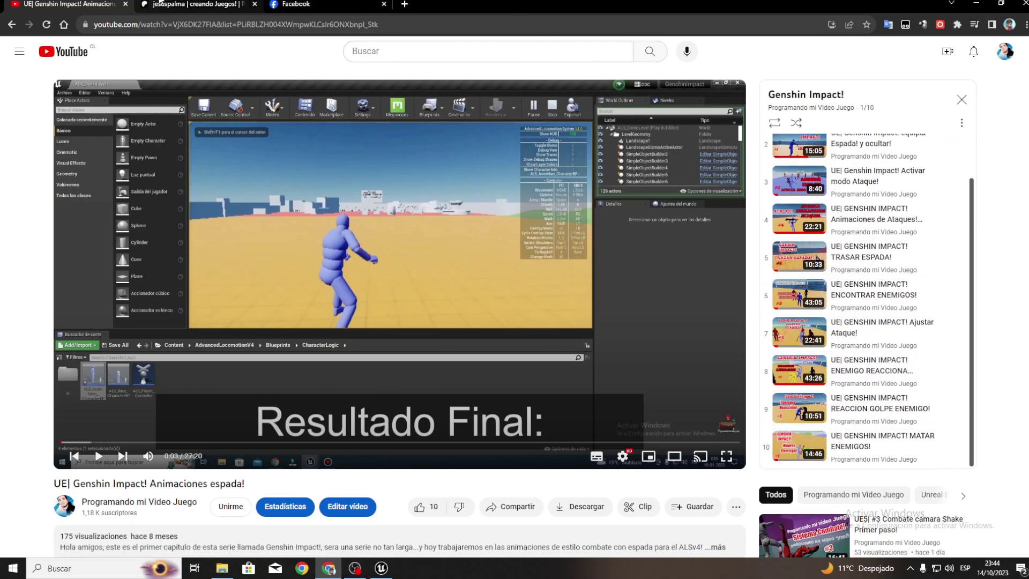
Browse the Patreon posts, return to the sword video, then bring Unreal Engine forward
click(199, 3)
scroll(857, 261, up, 8)
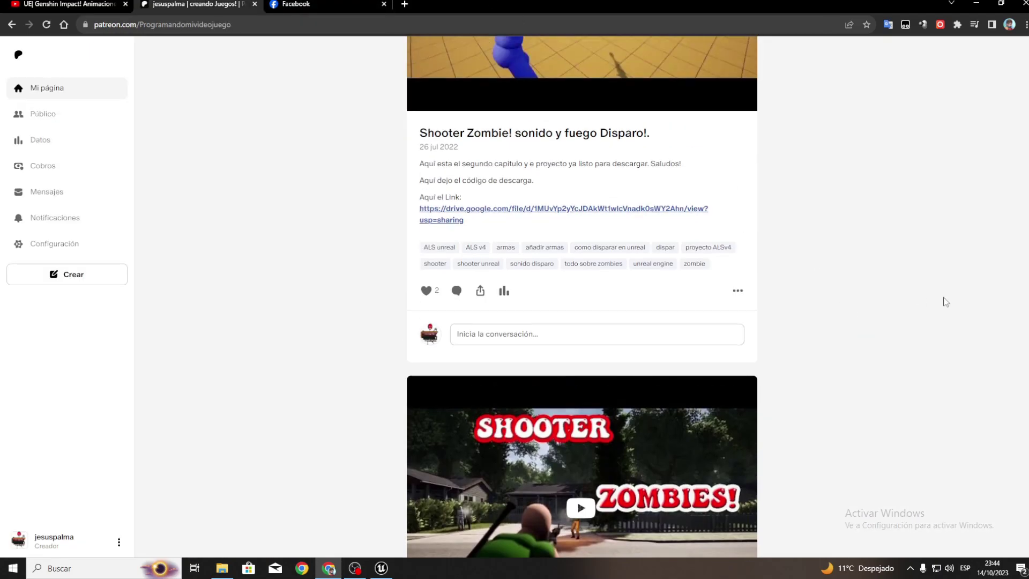
scroll(942, 298, up, 4)
scroll(946, 351, up, 4)
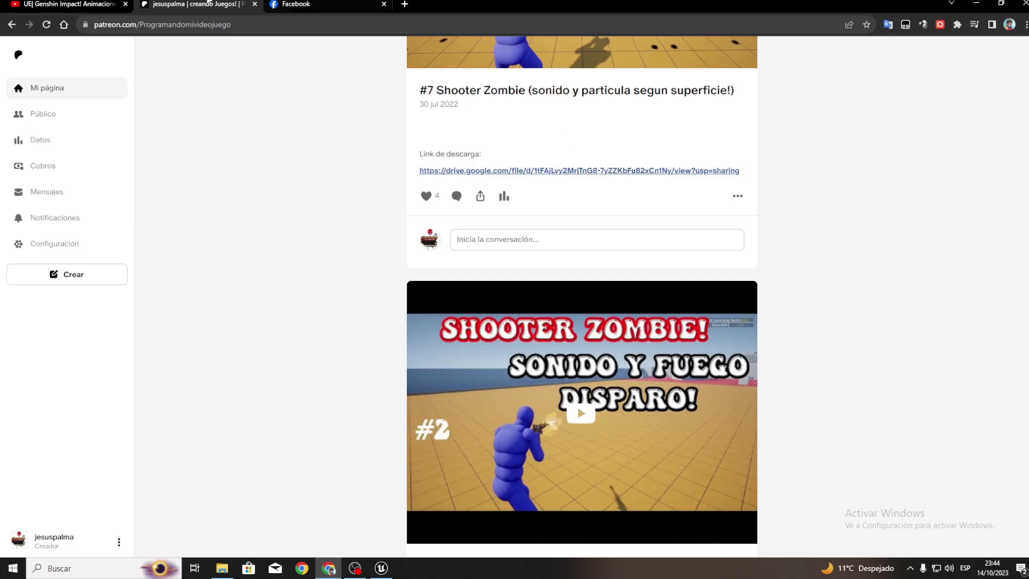
click(99, 3)
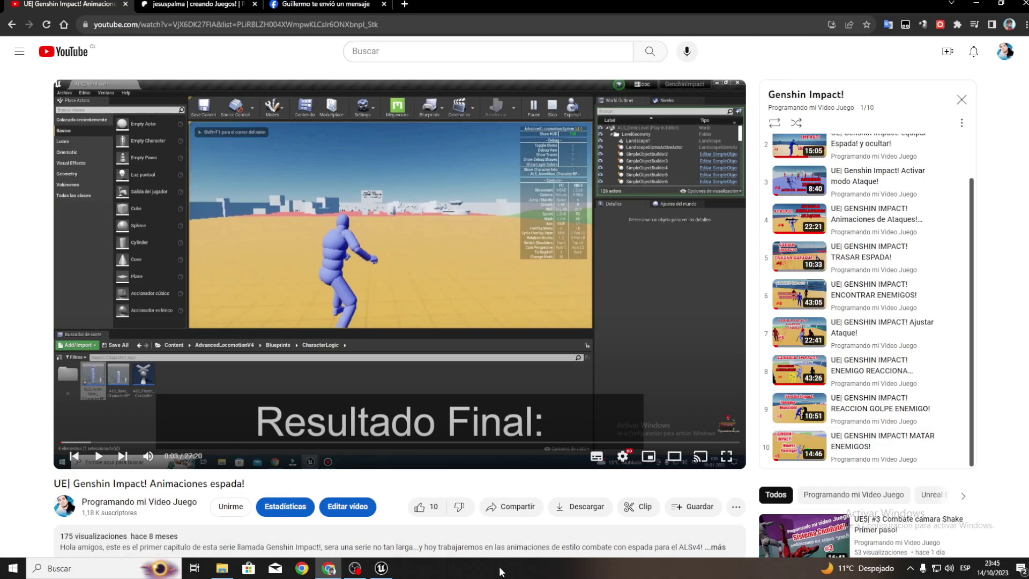
click(392, 574)
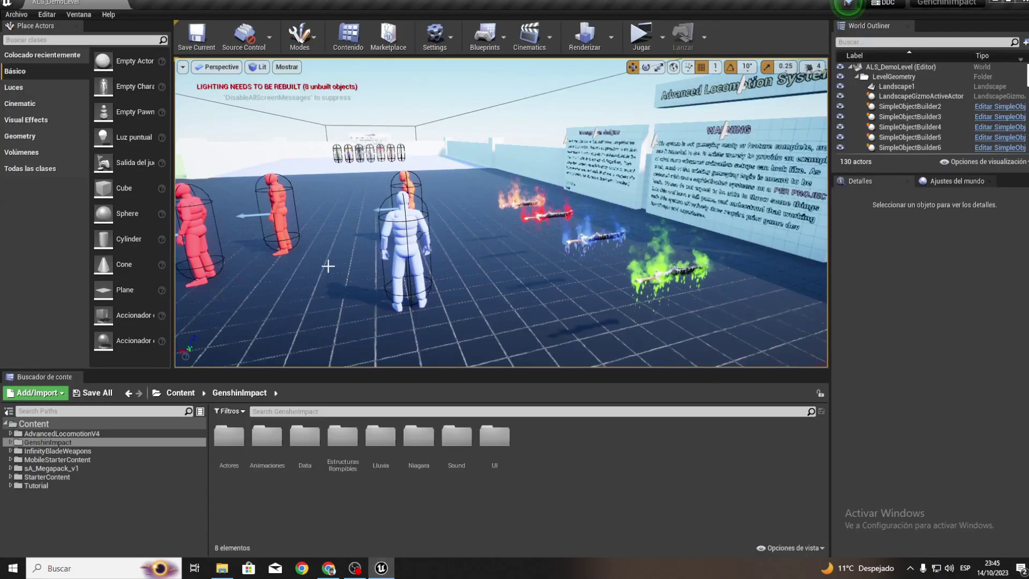
Start a Jugar play session in a new window and slash the red enemy repeatedly
right_drag(552, 292, 552, 292)
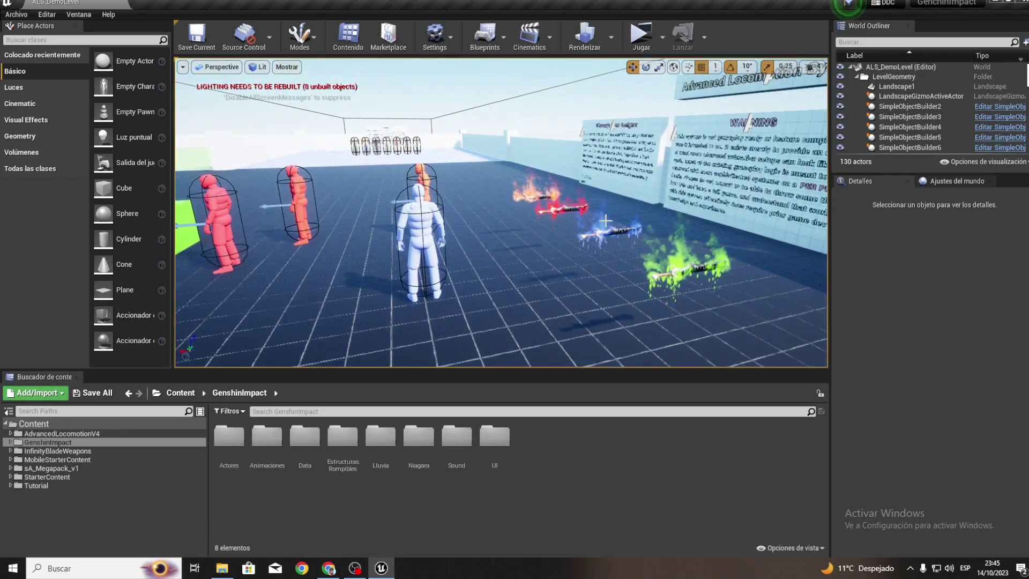
click(641, 44)
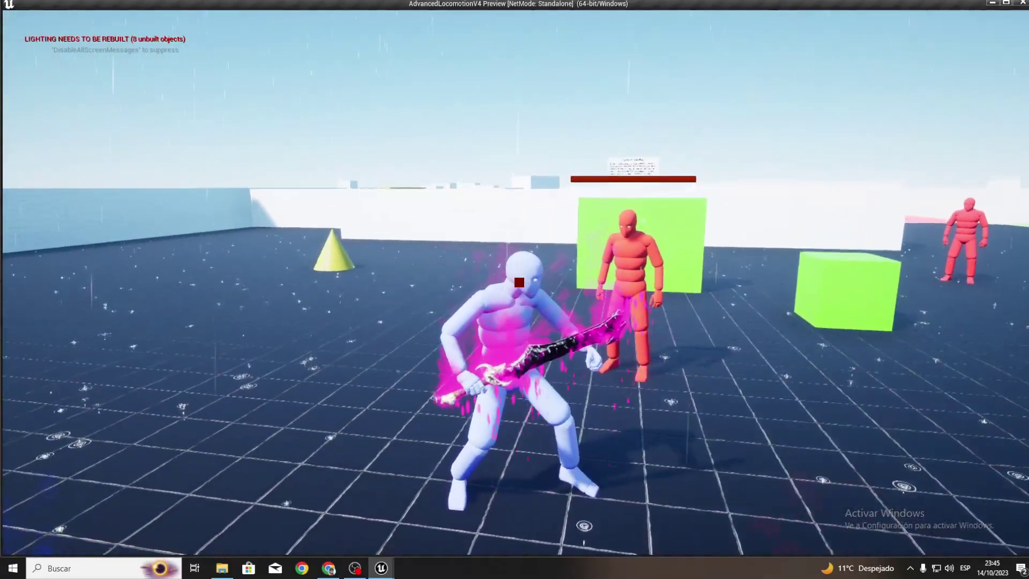
click(519, 283)
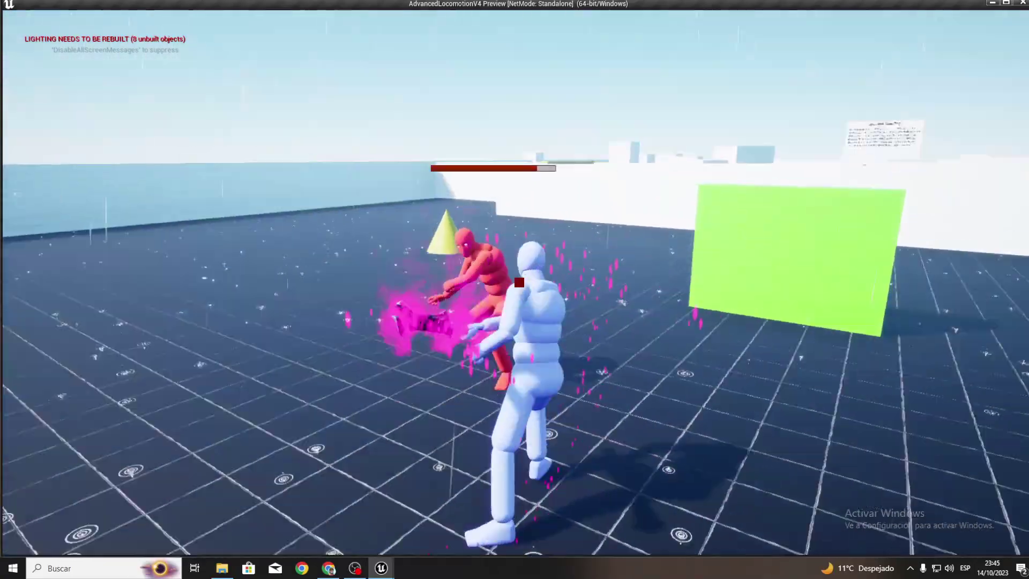
click(518, 282)
click(518, 283)
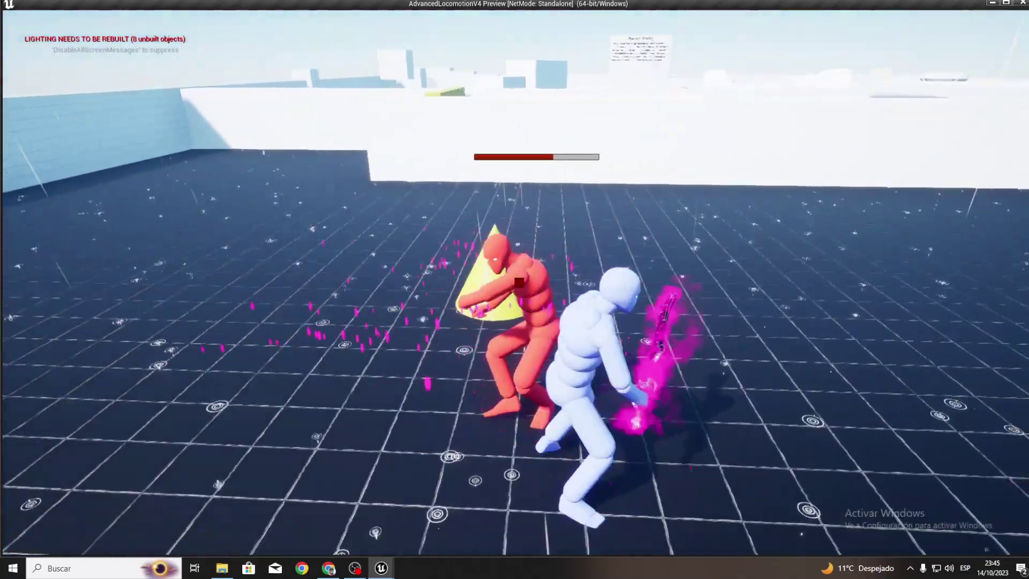
click(518, 282)
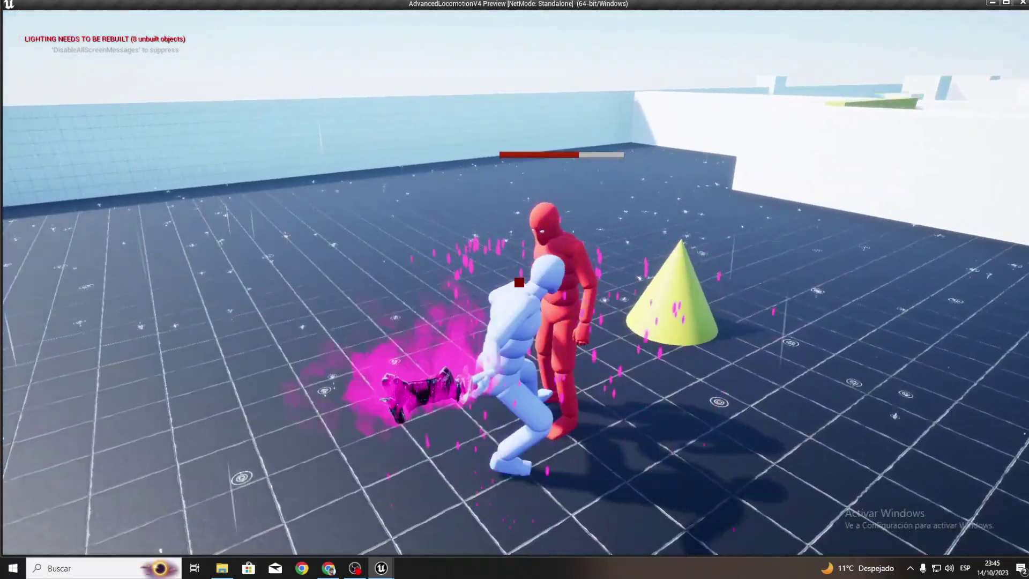
click(518, 282)
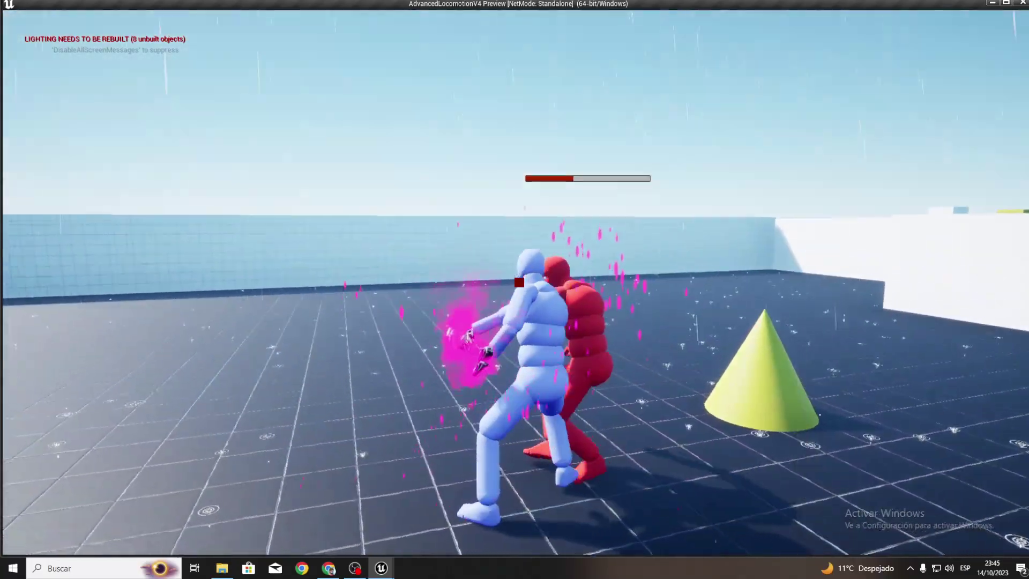
Run toward the green blocks attacking, swap between the fire and pink swords, then stop with Esc
key(w)
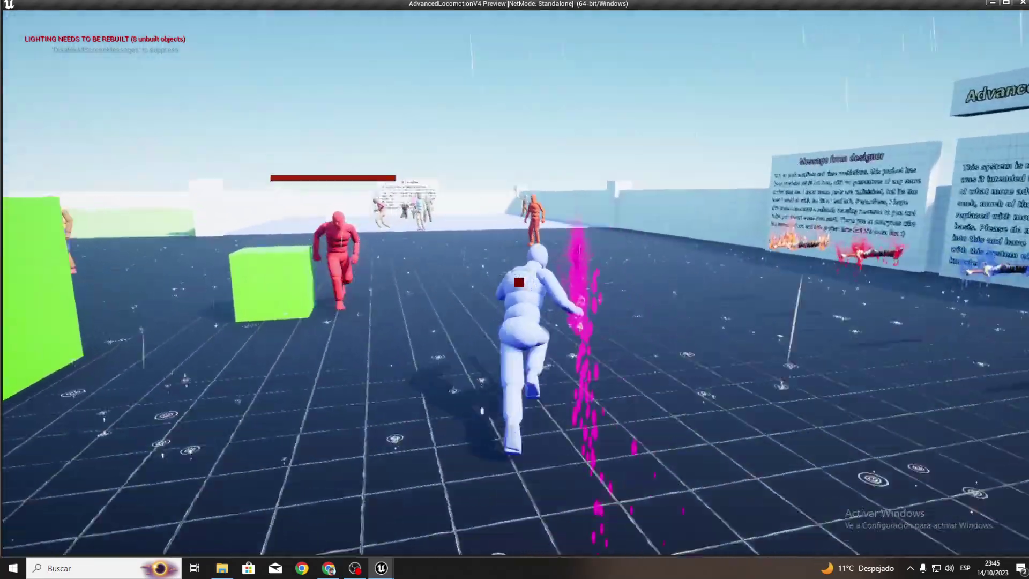
click(518, 282)
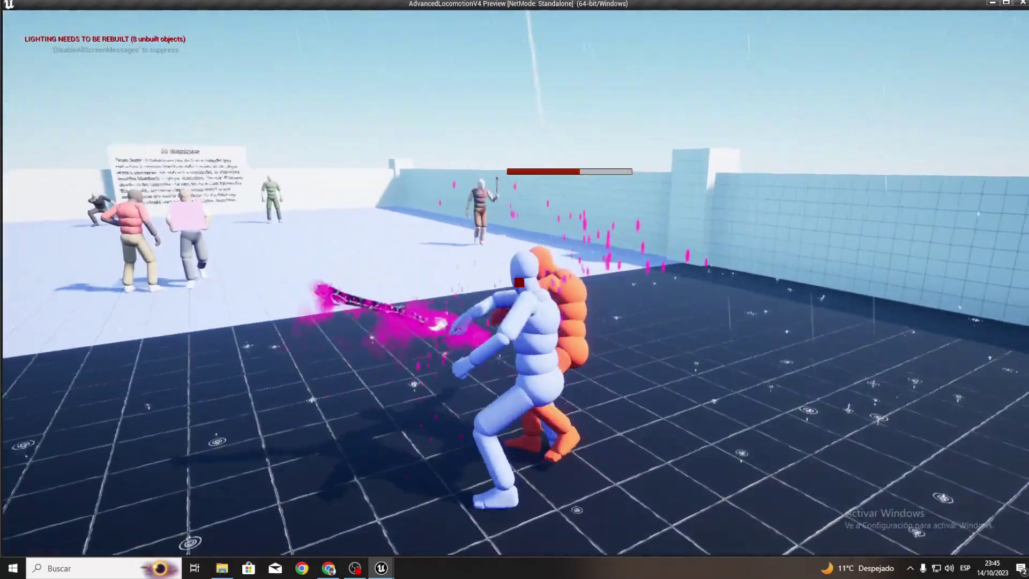
click(519, 282)
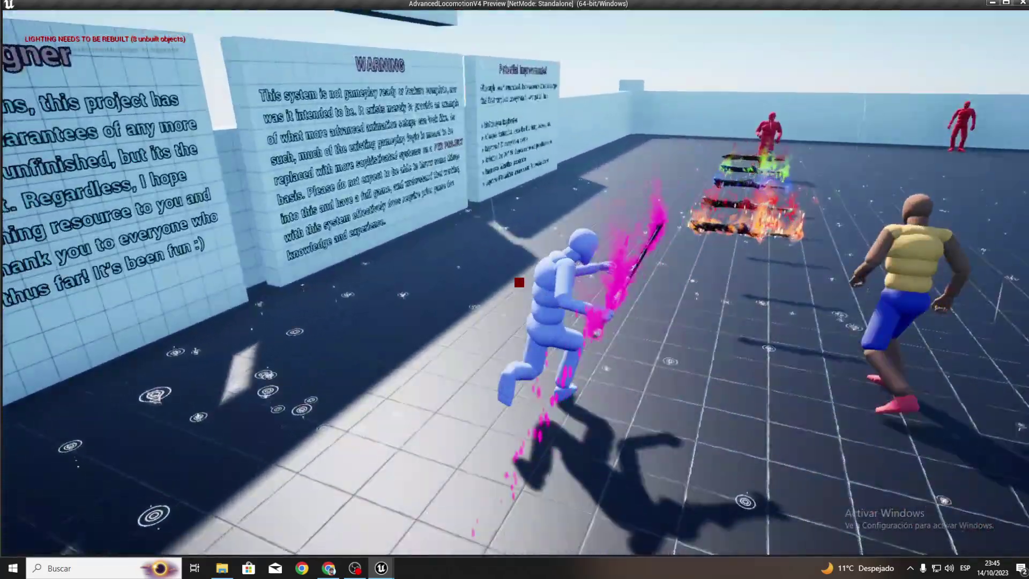
click(519, 283)
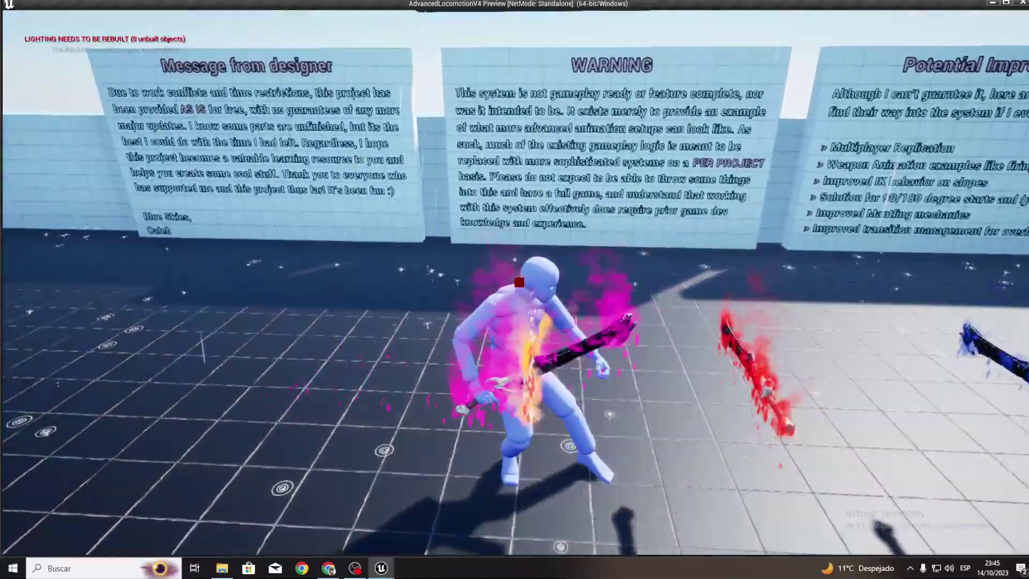
click(519, 283)
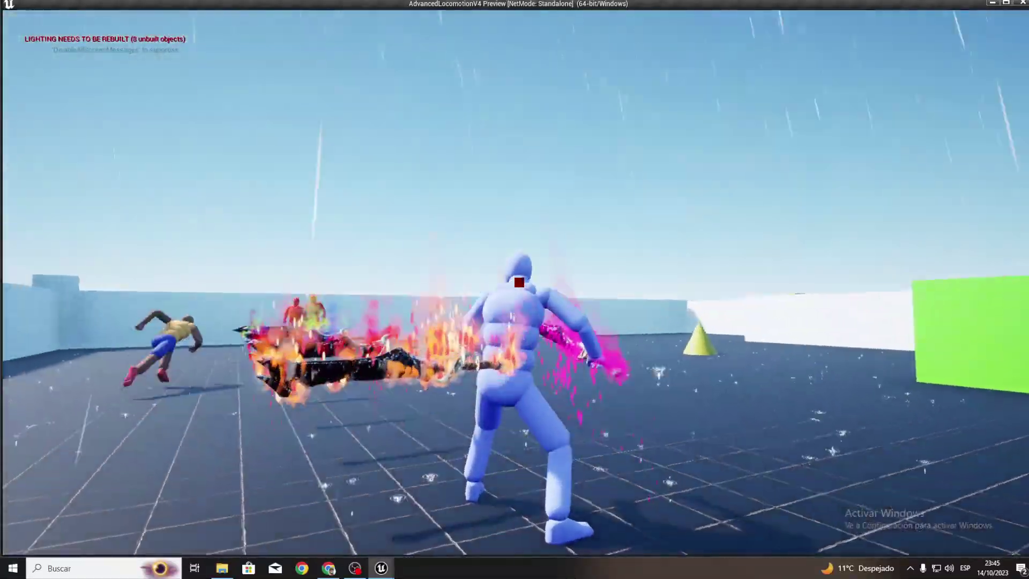
click(519, 283)
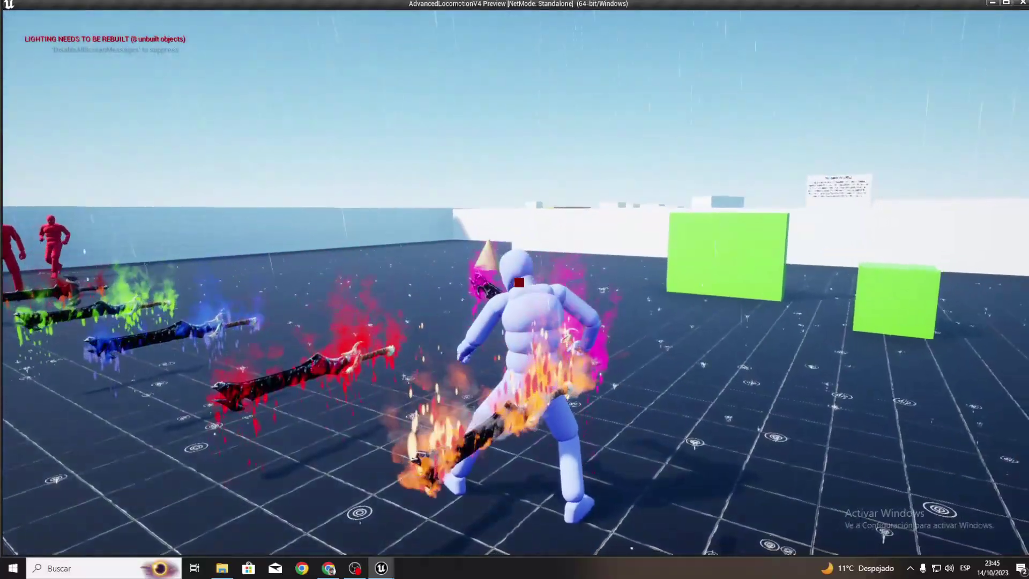
key(e)
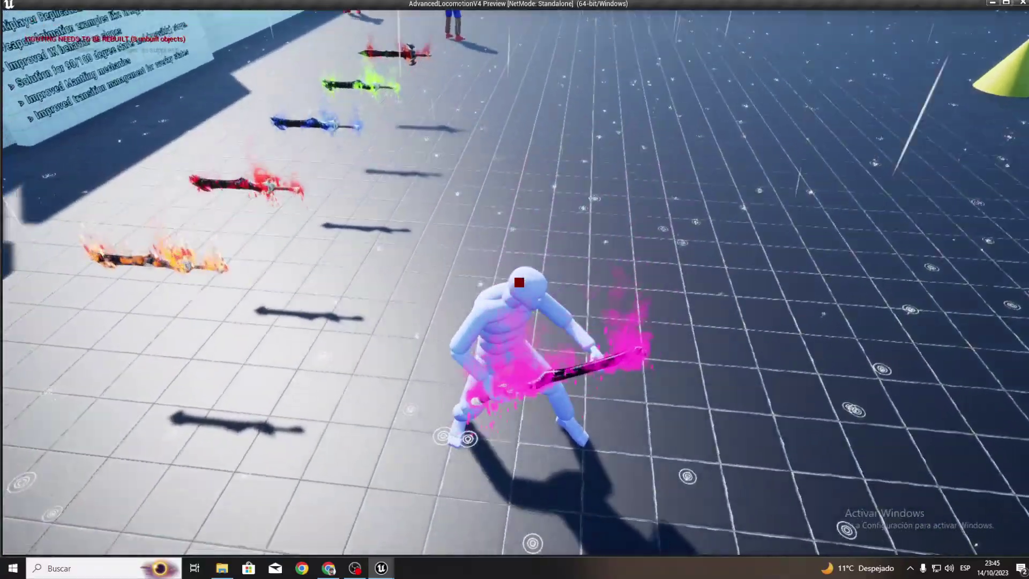
key(w)
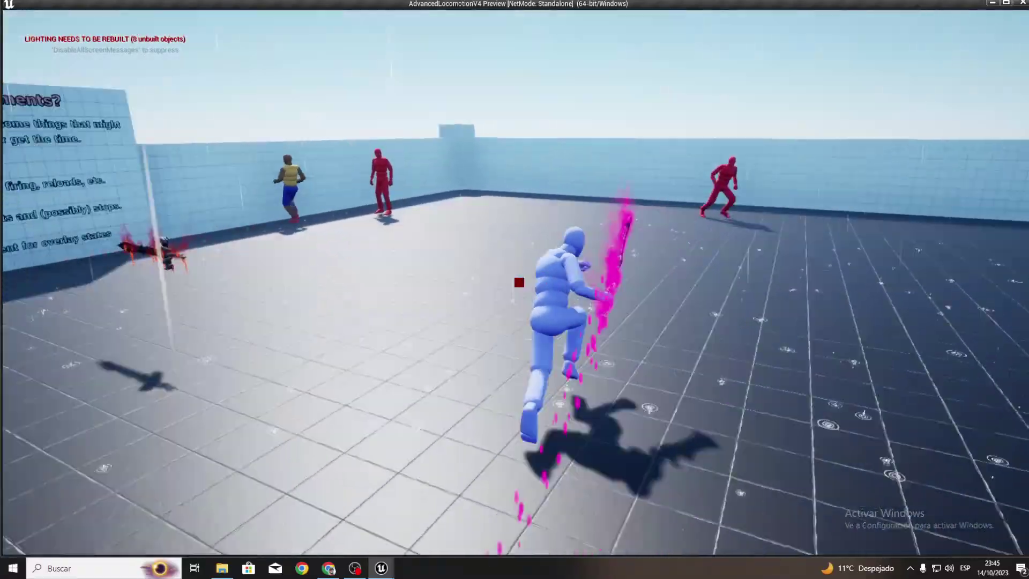
click(519, 282)
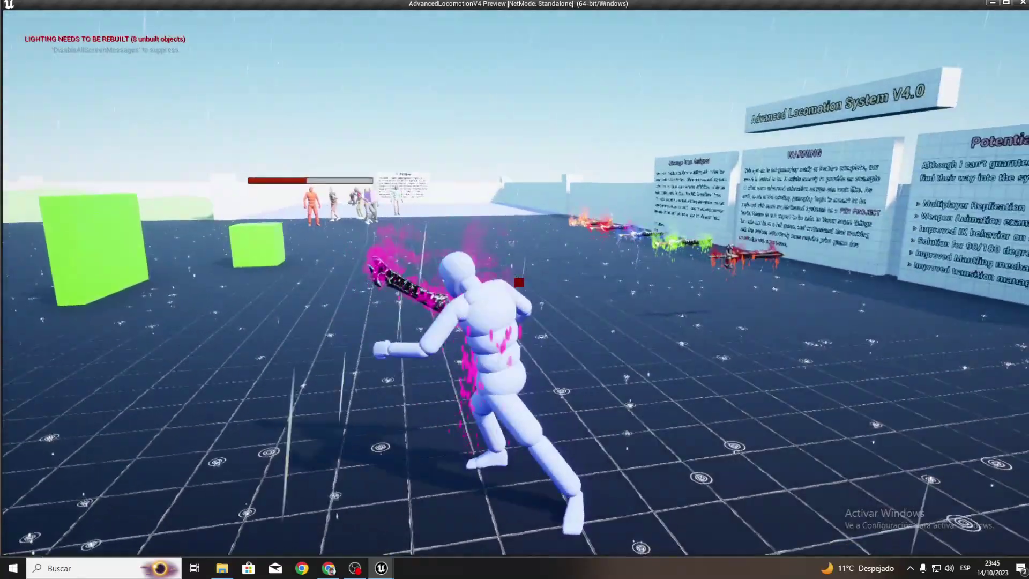
key(Escape)
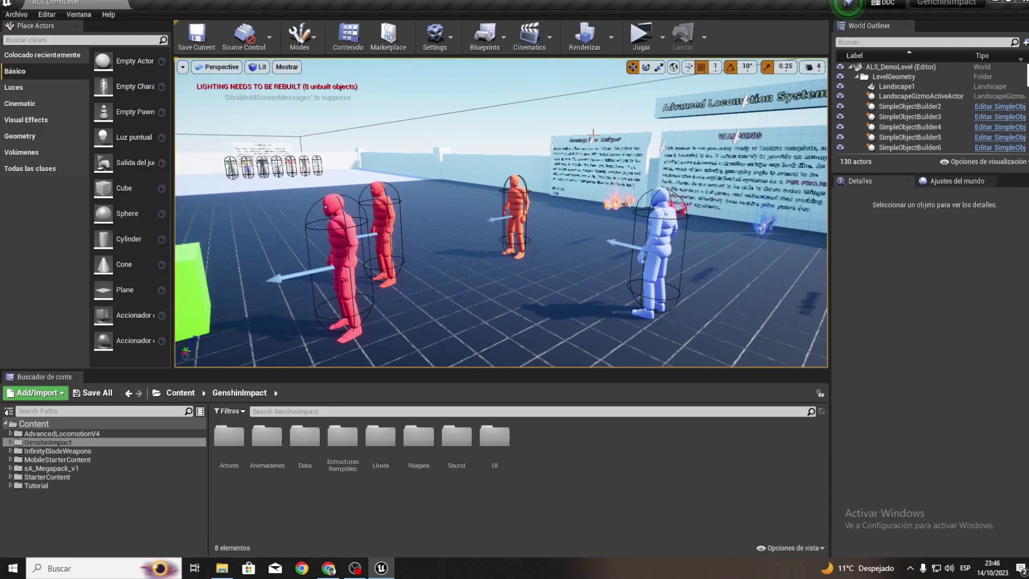
right_drag(395, 178, 394, 178)
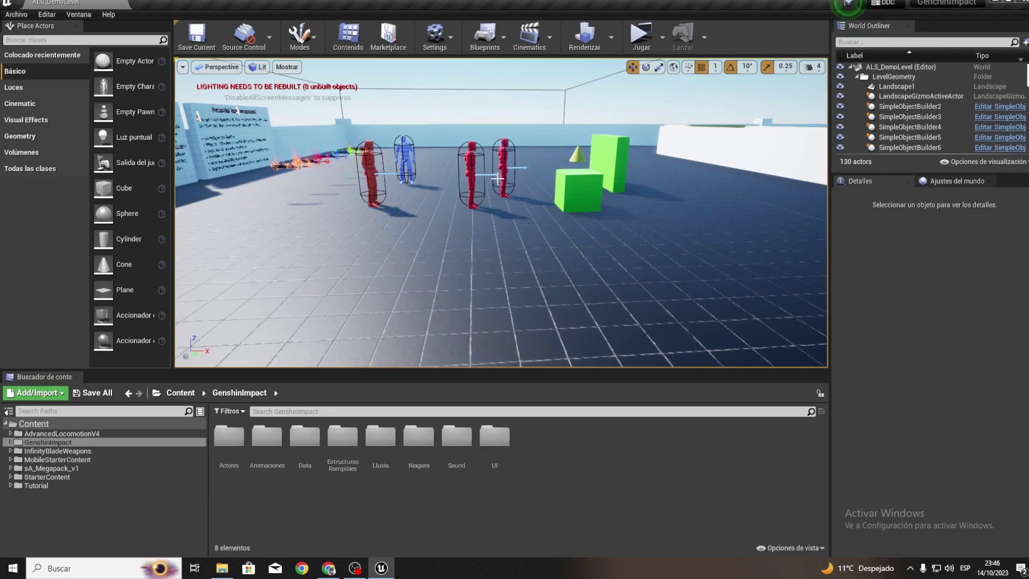
right_drag(394, 178, 394, 178)
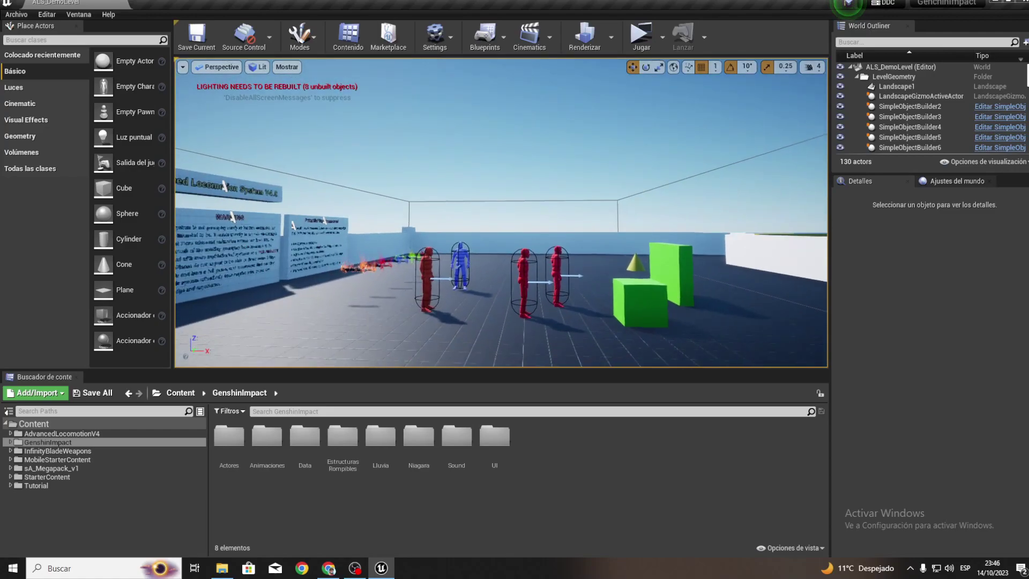
right_drag(510, 187, 510, 188)
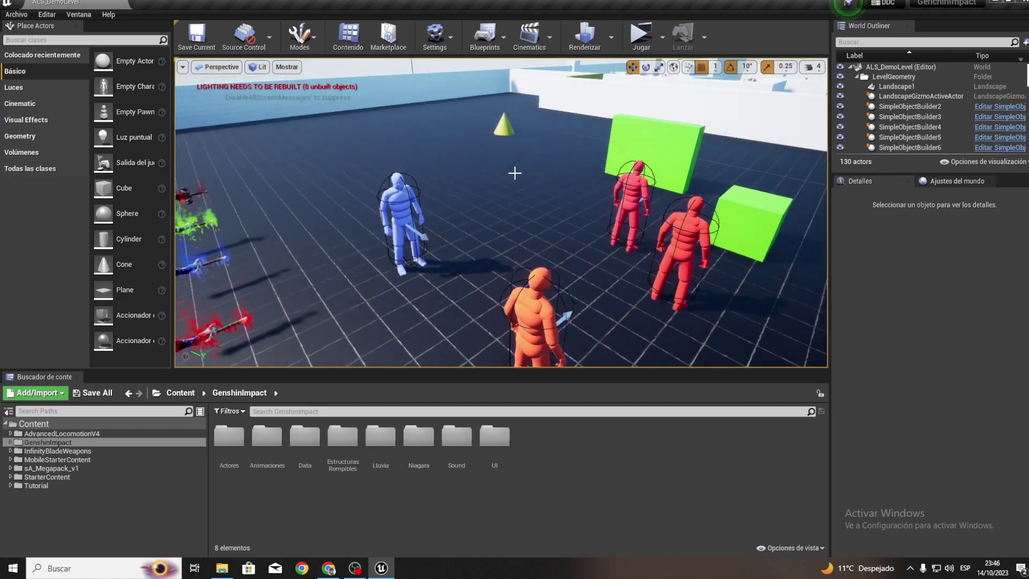
click(58, 570)
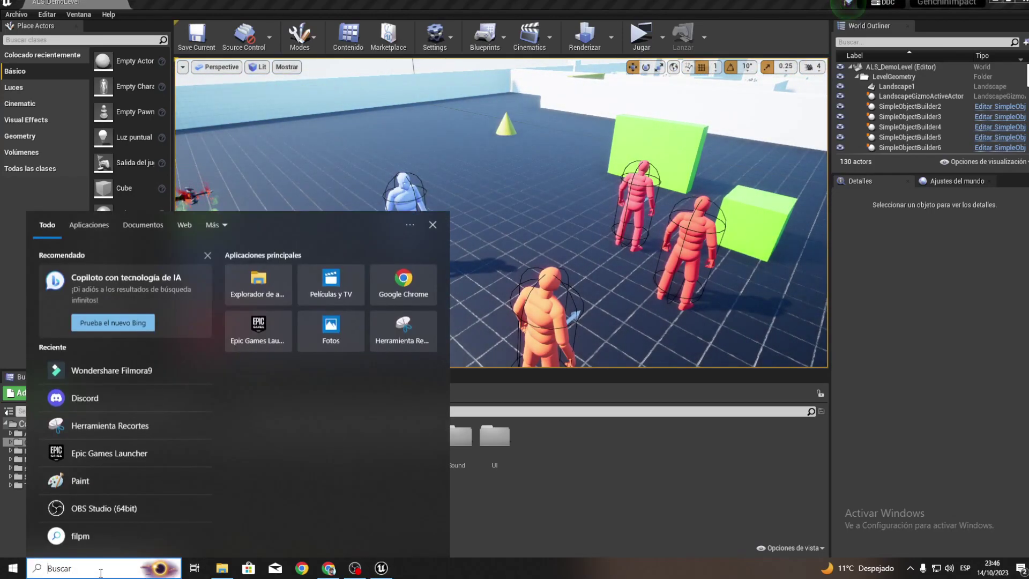
Launch Epic Games Launcher from Windows search and open its Biblioteca library
text(epic)
key(Return)
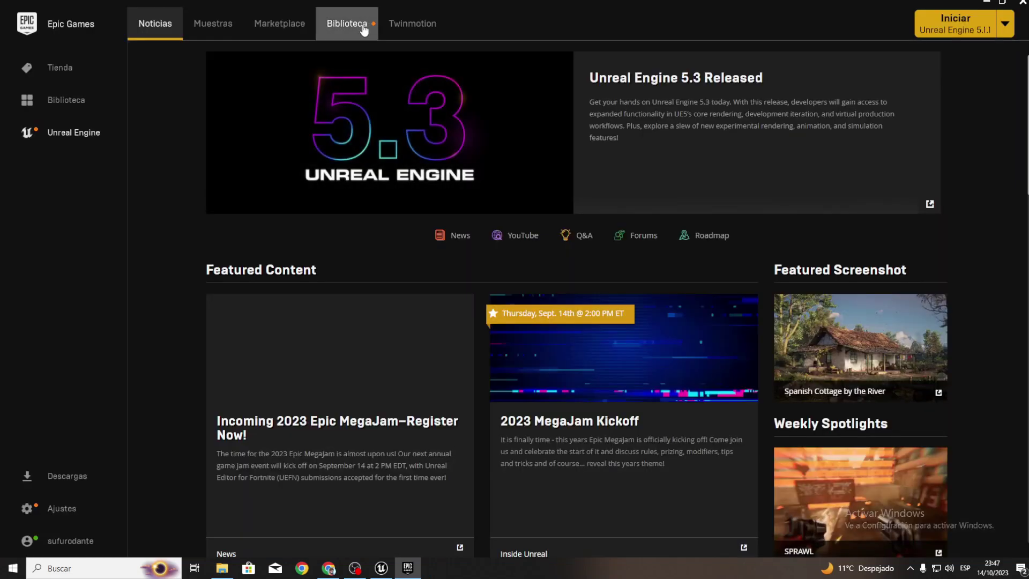
click(364, 30)
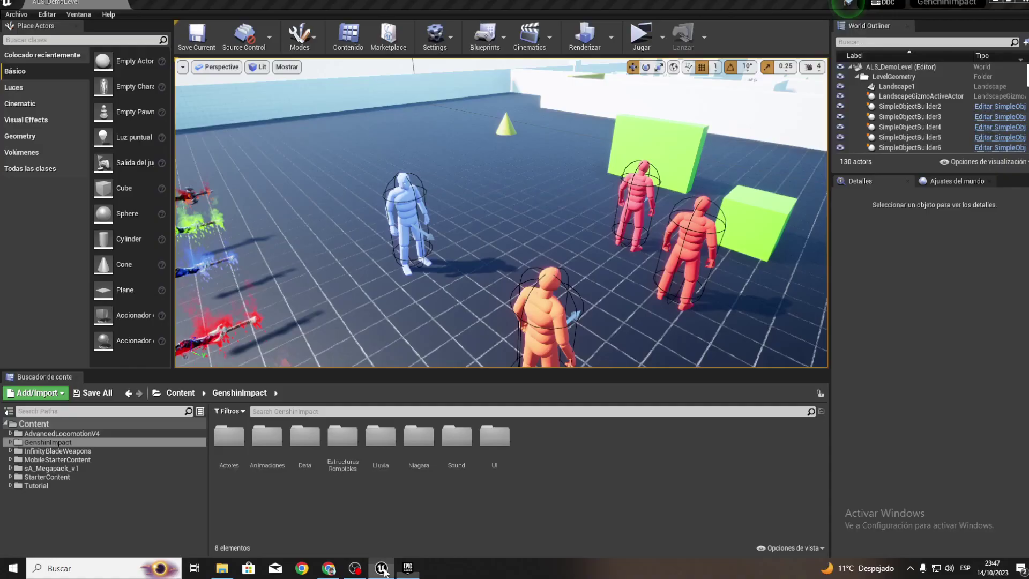
Look across the level once more, then close the running Unreal Editor
right_drag(607, 252, 608, 251)
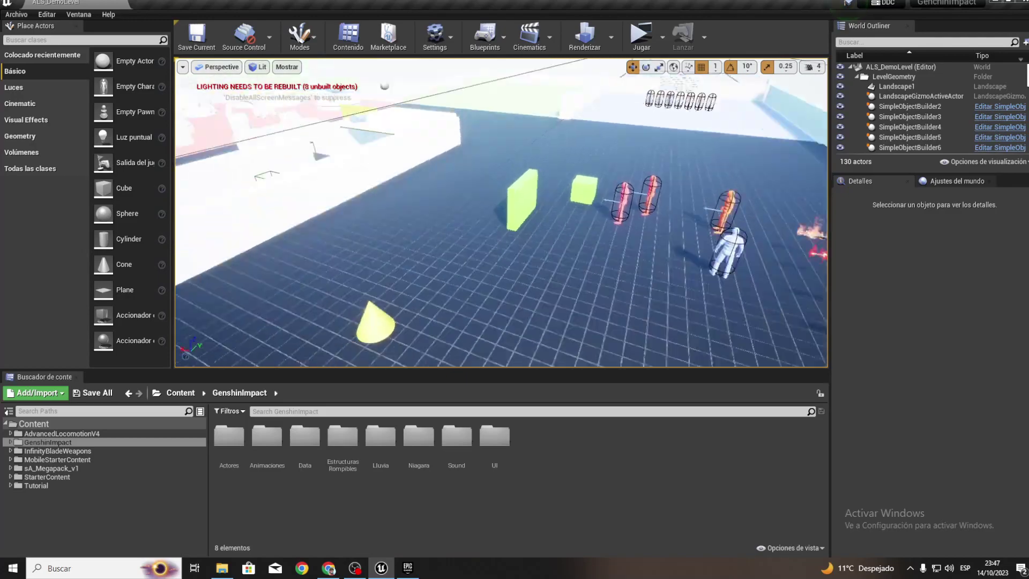
right_drag(511, 192, 512, 192)
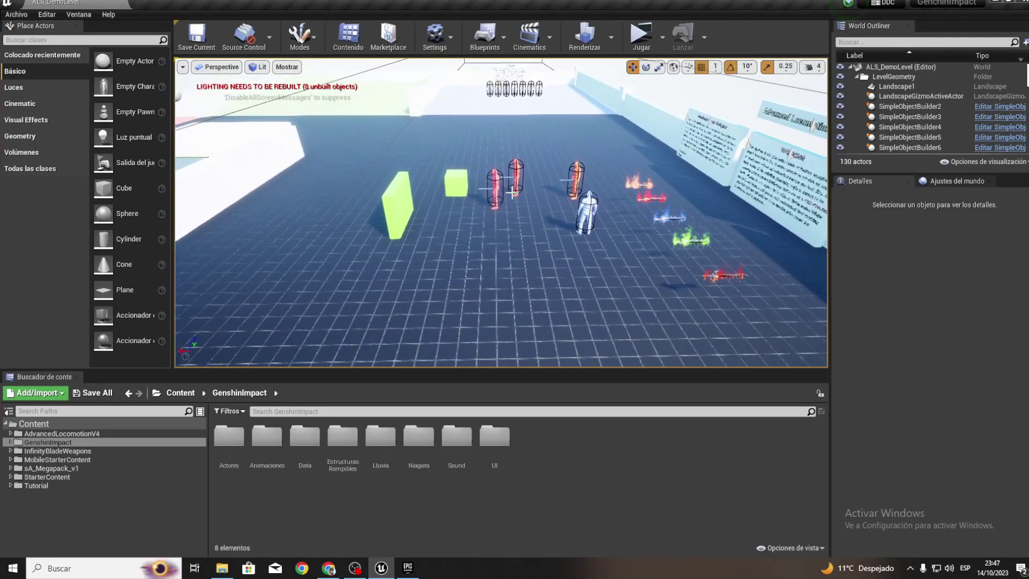
click(1021, 8)
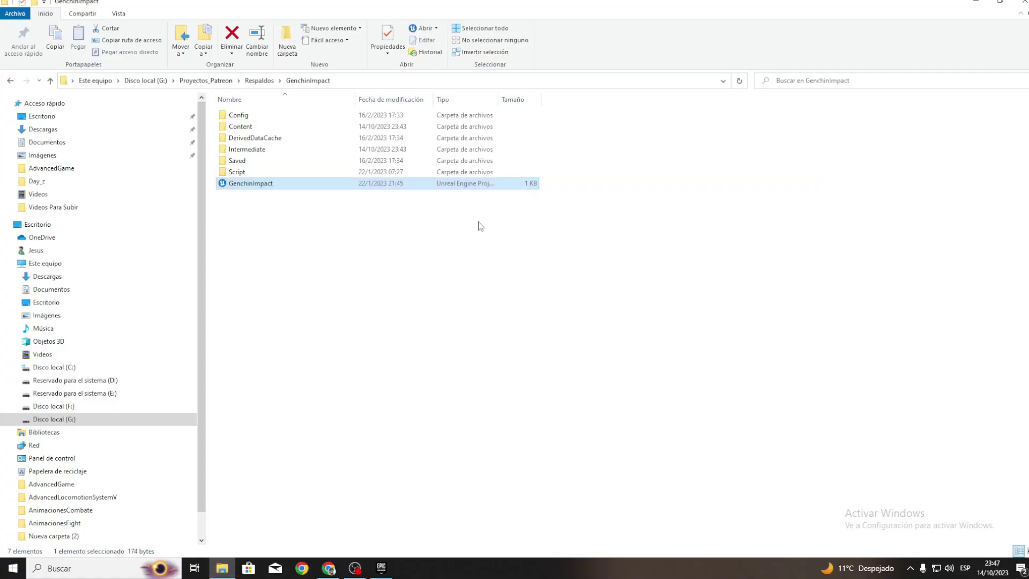
Switch GenchinImpact.uproject to Unreal Engine version 5.2 from its right-click menu
click(481, 225)
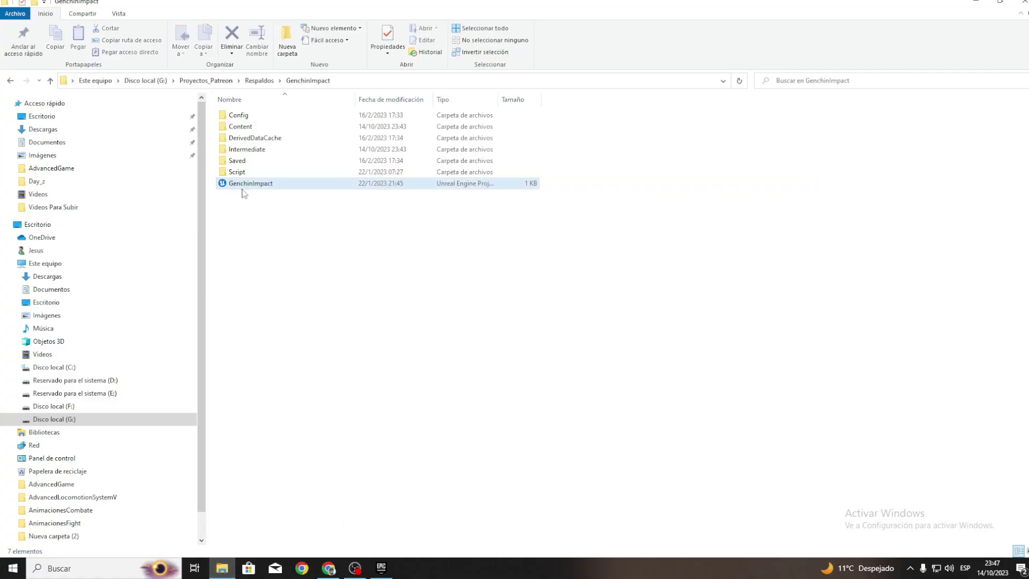
right_click(242, 187)
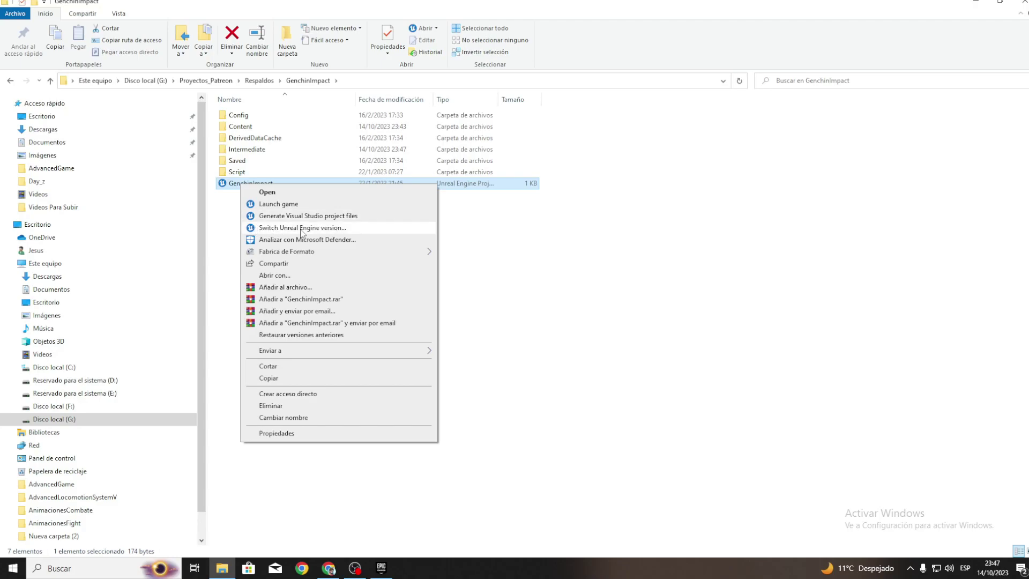
click(302, 229)
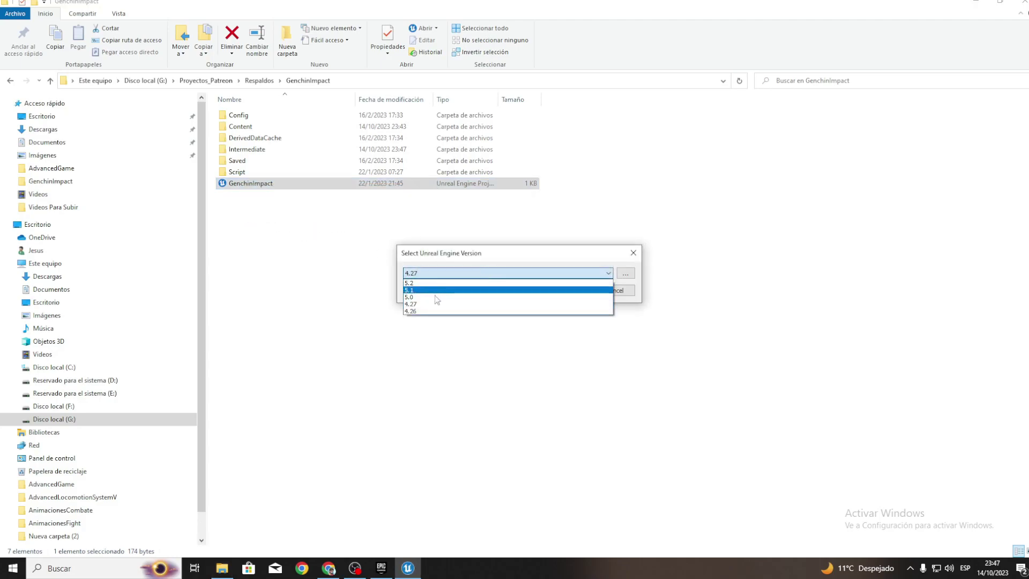
click(415, 284)
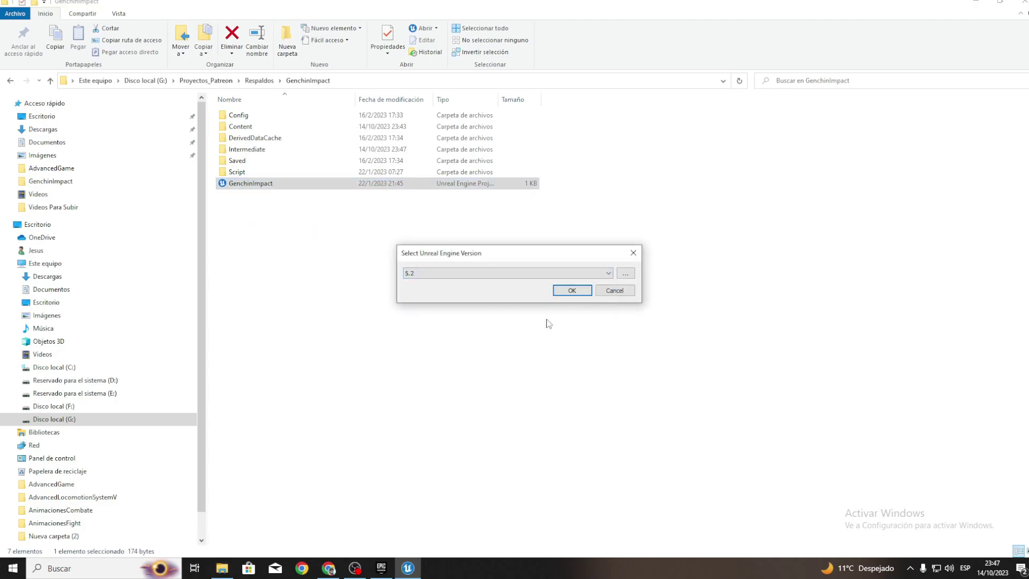
click(567, 295)
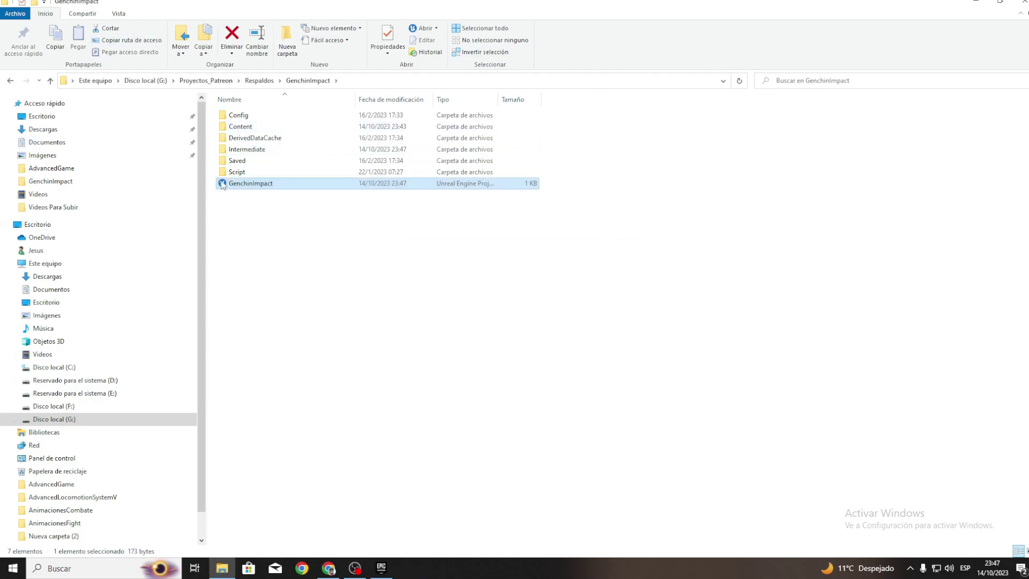
Open GenchinImpact.uproject, allow Unreal Editor and the trace server through the firewall, and bring the editor forward
double_click(287, 182)
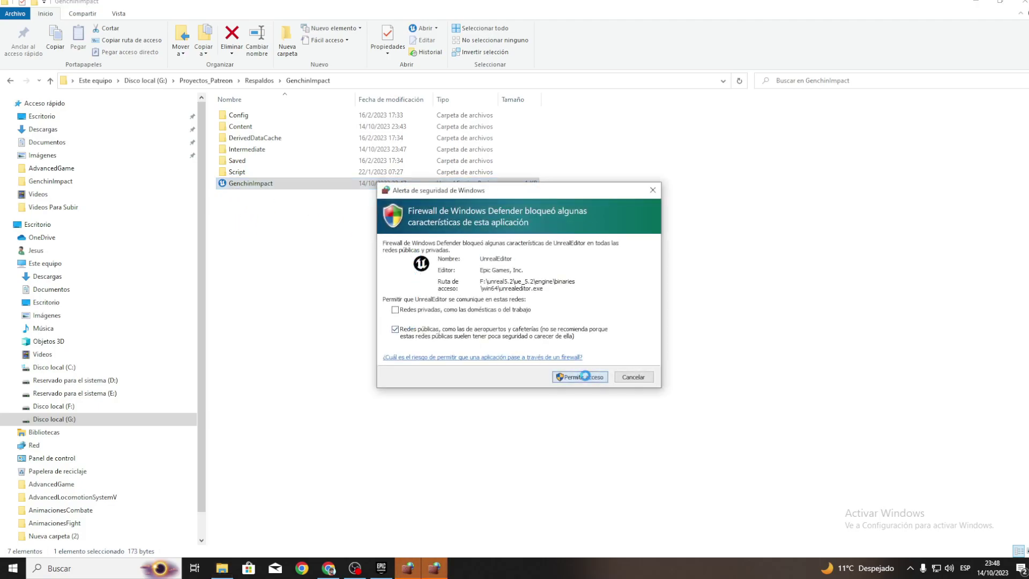
click(580, 376)
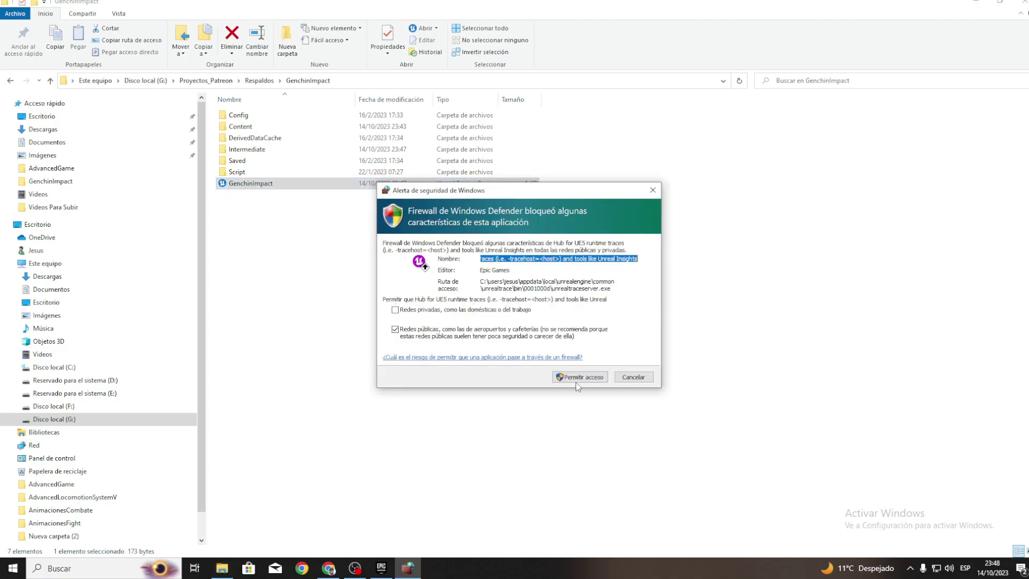
click(584, 378)
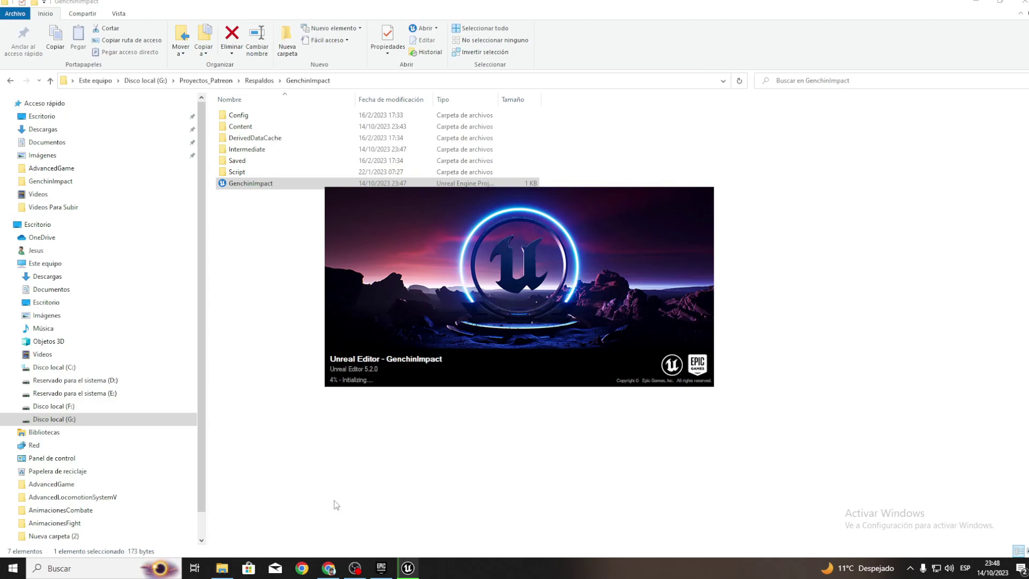
click(354, 568)
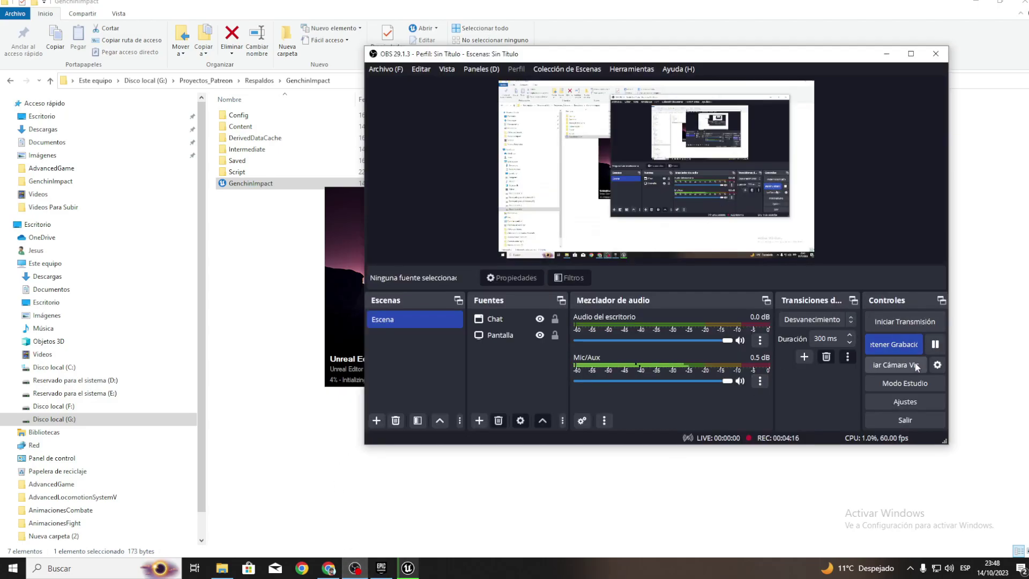
click(935, 344)
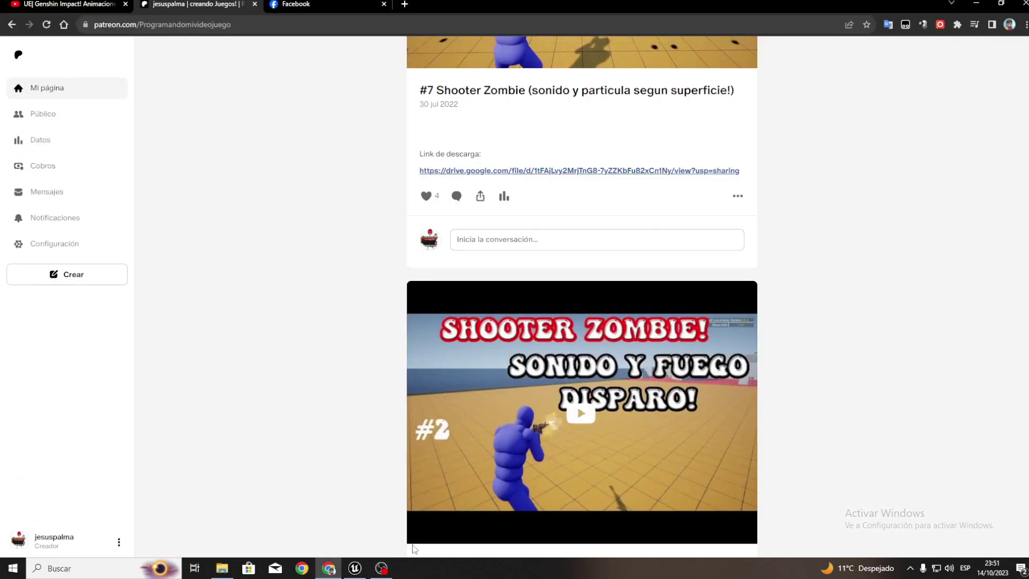
click(355, 568)
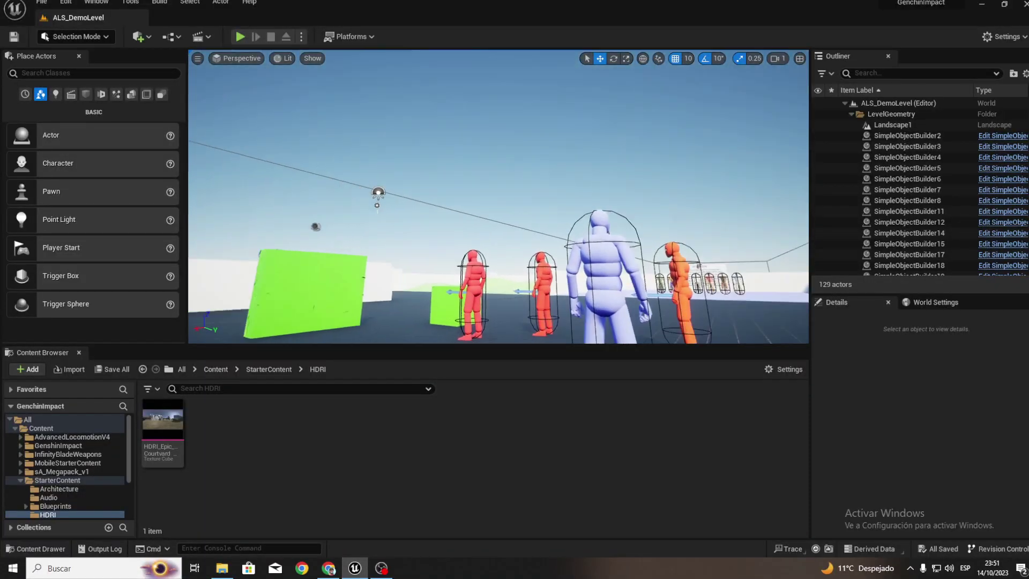
right_drag(697, 222, 798, 222)
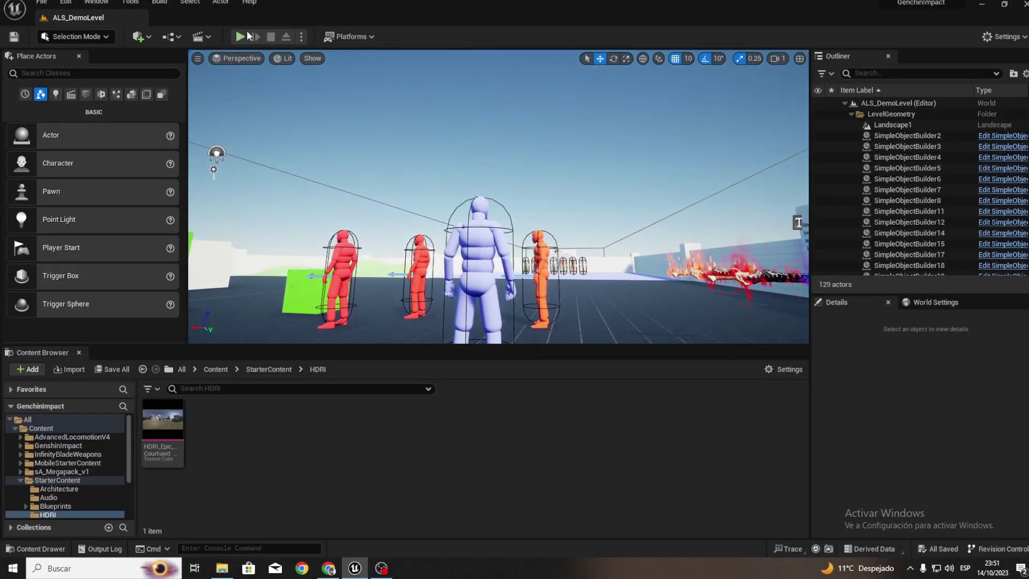
click(301, 37)
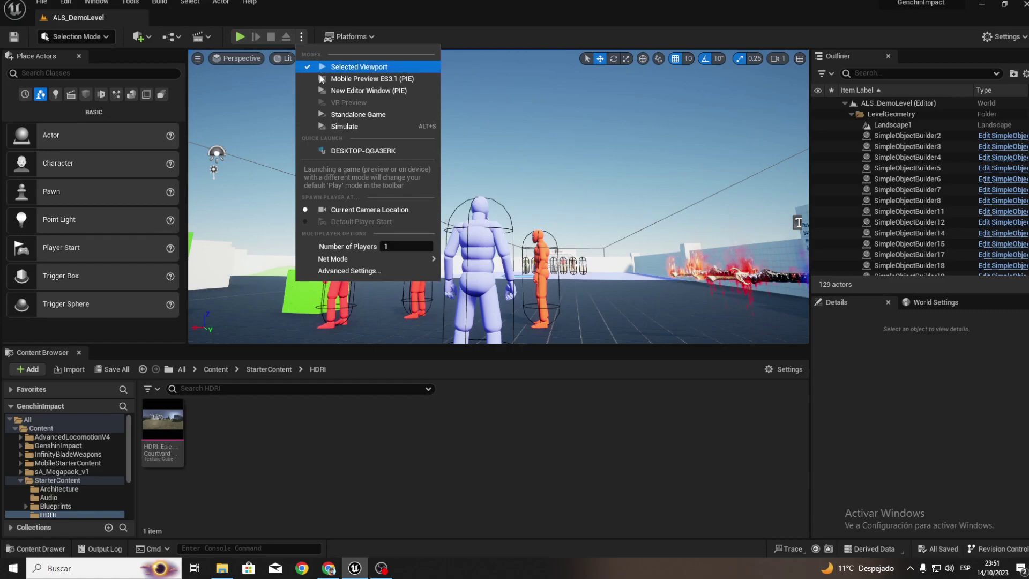
click(343, 87)
click(634, 206)
key(w)
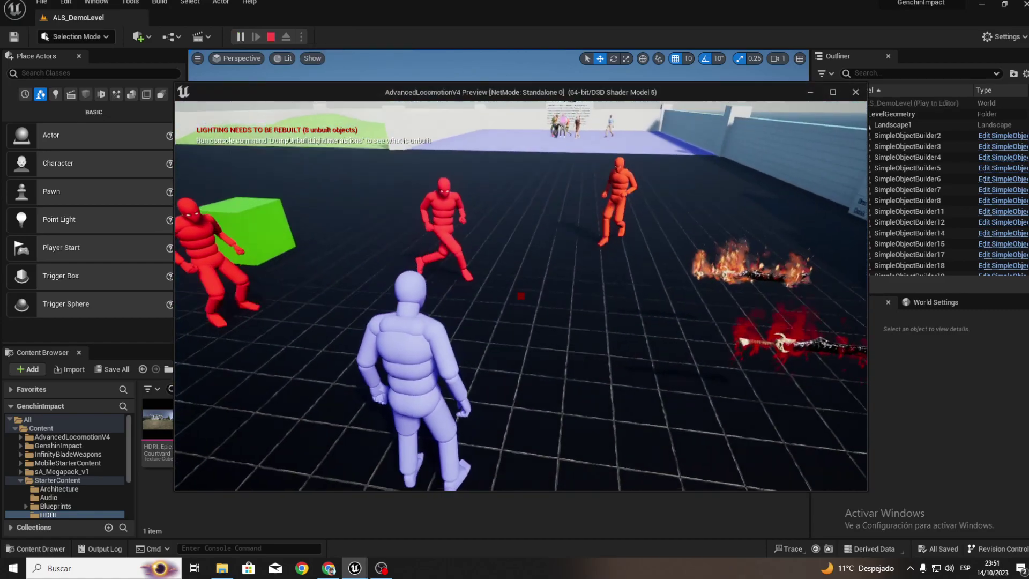
key(w)
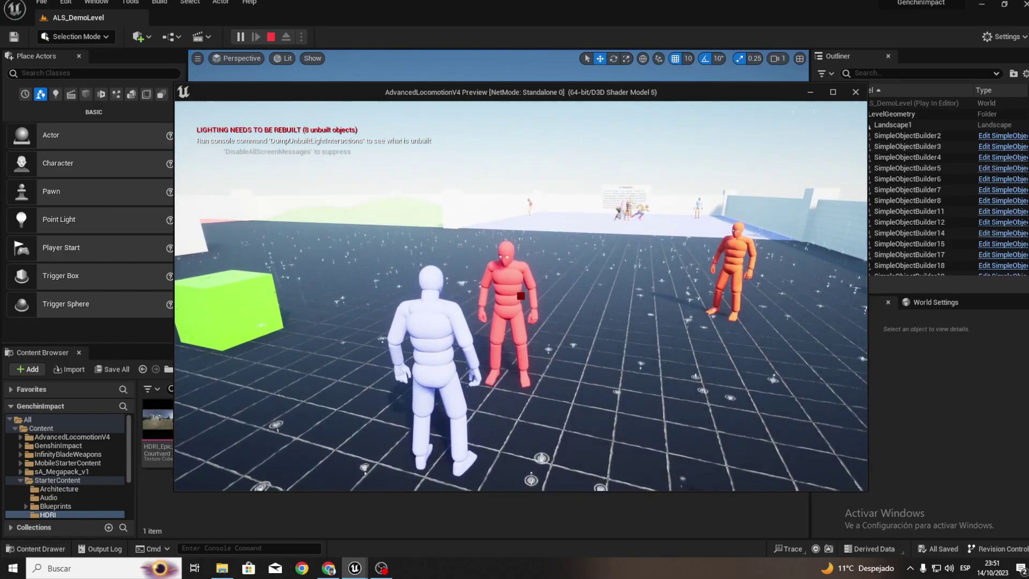
key(w)
click(520, 295)
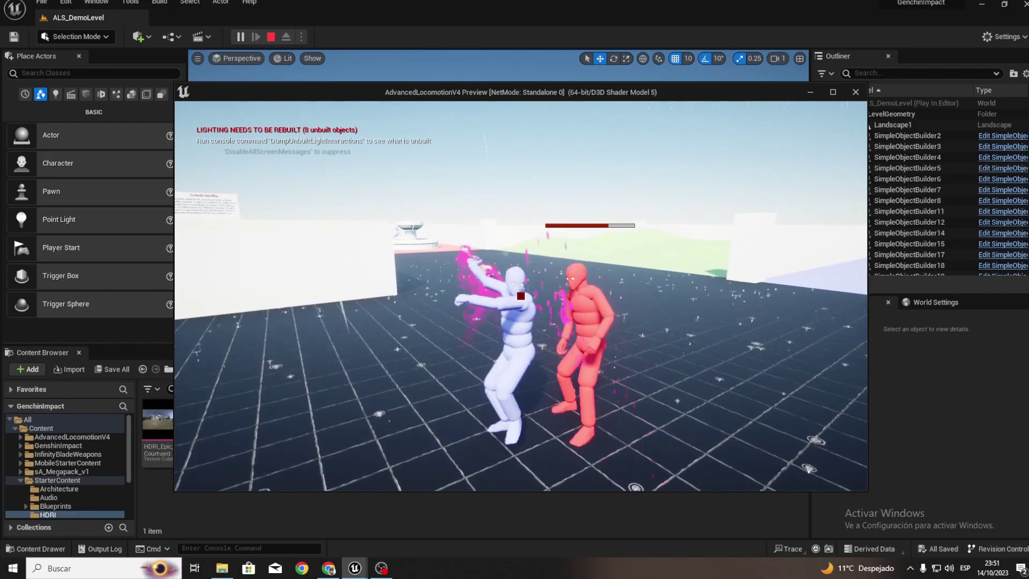
click(521, 296)
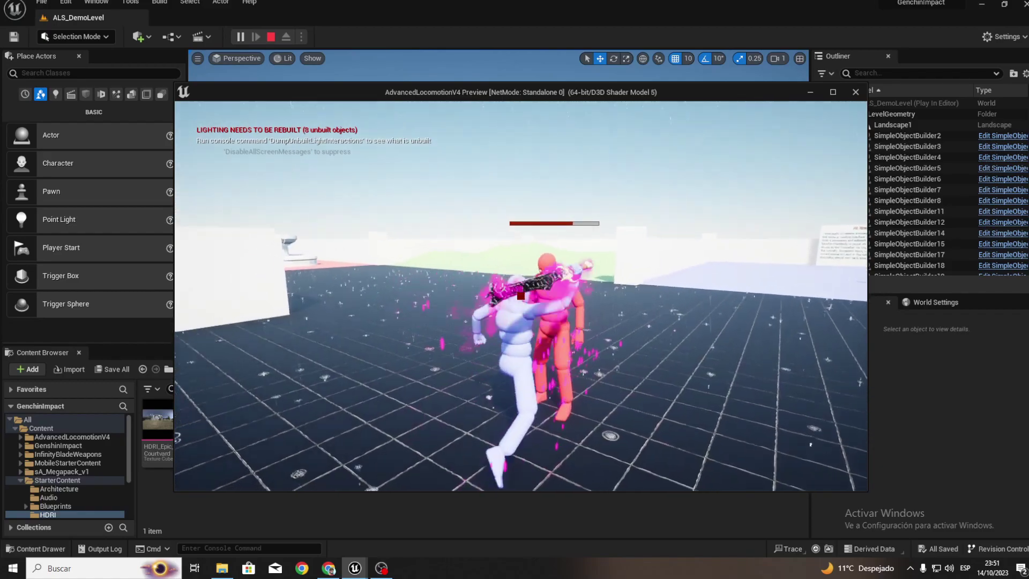
click(520, 296)
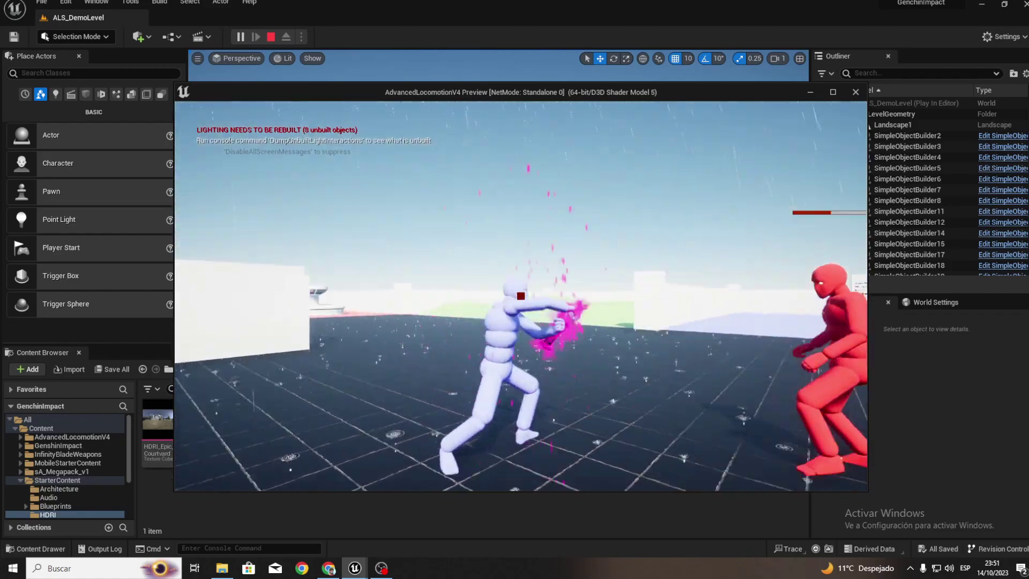
click(521, 296)
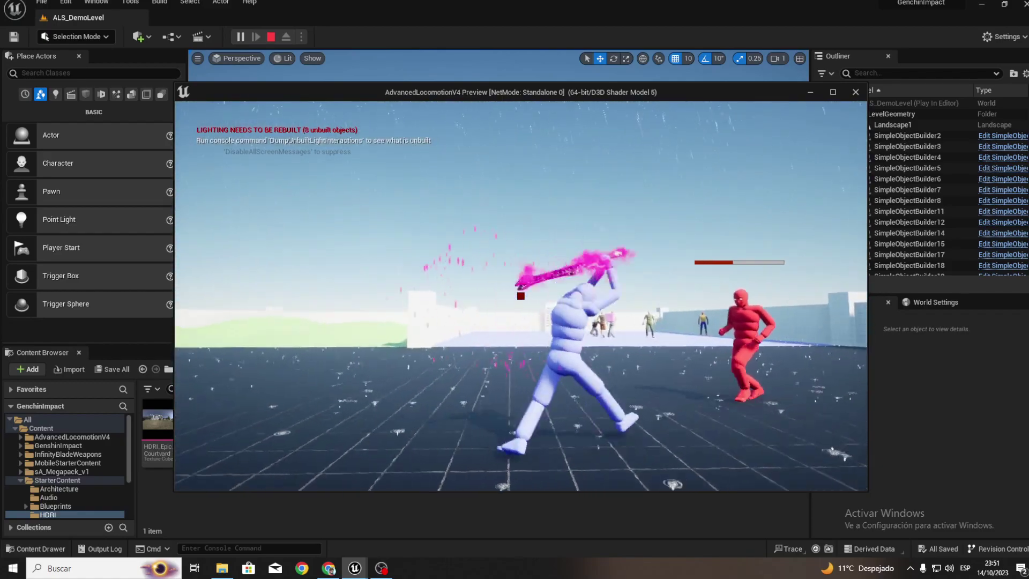
Stop the play session and go up to the Content folder
key(Escape)
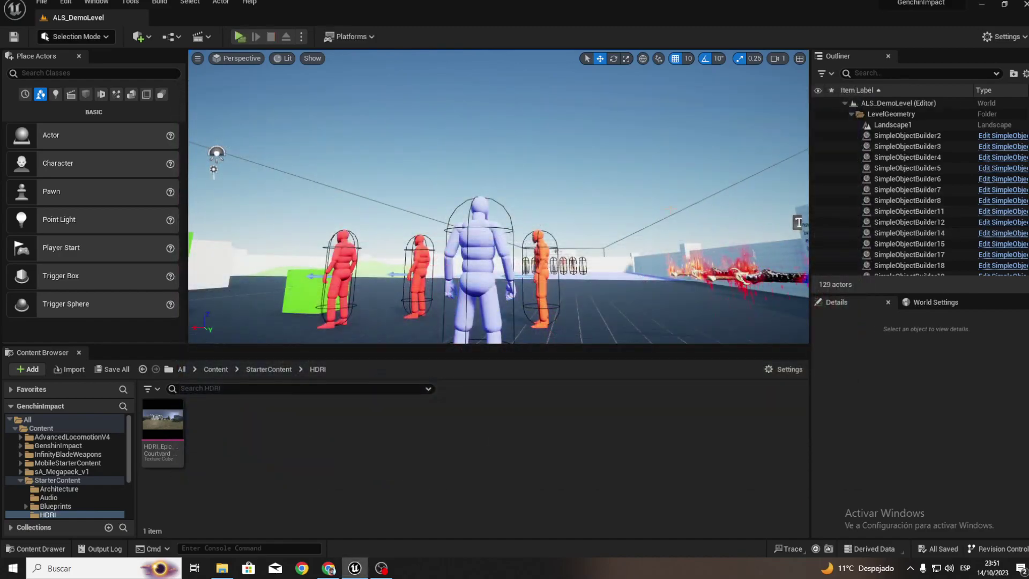
right_drag(439, 220, 399, 268)
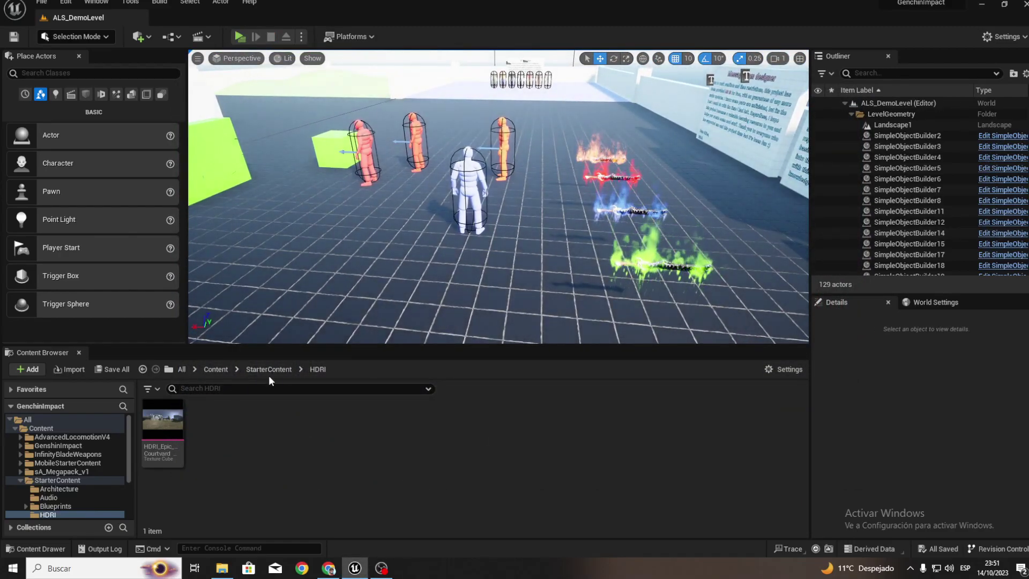
click(216, 370)
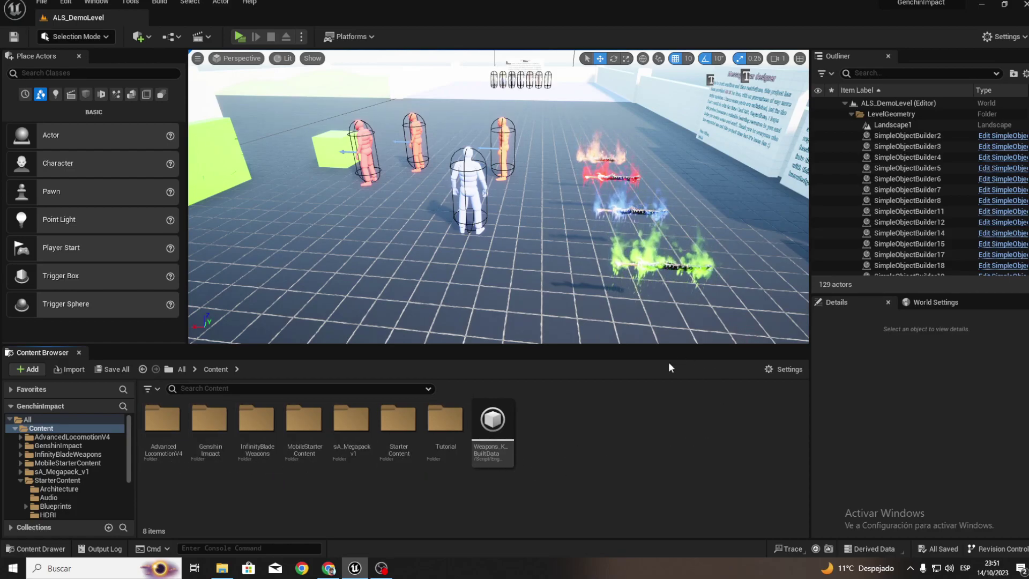
Create a new folder in Content named MundoAbierto
right_click(521, 444)
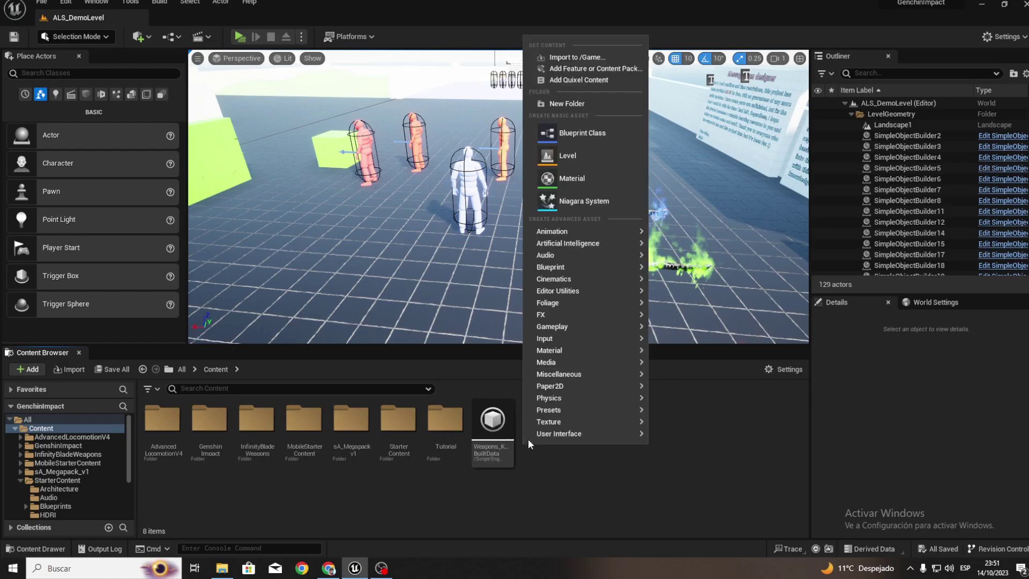
click(567, 105)
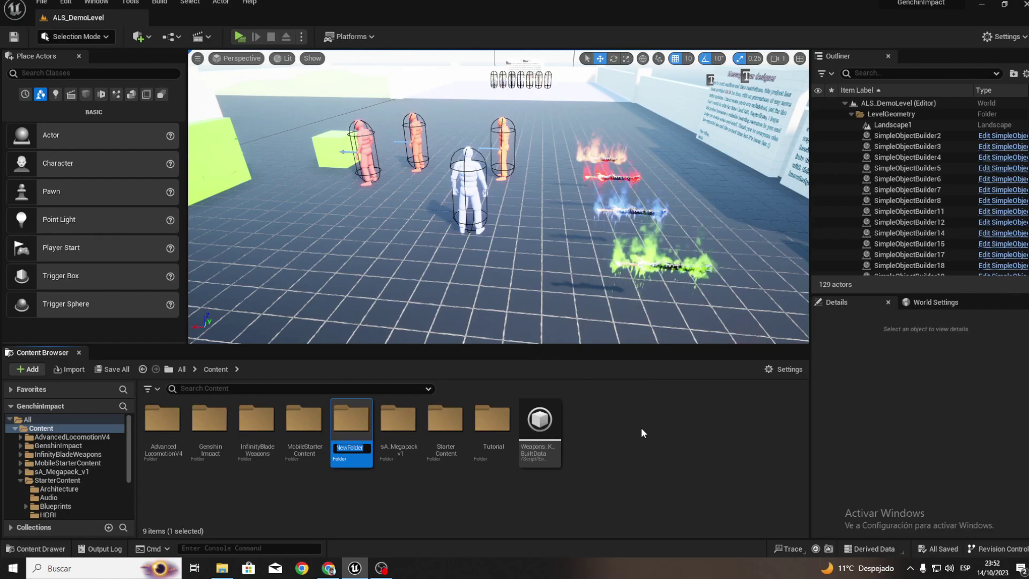
text(Munod)
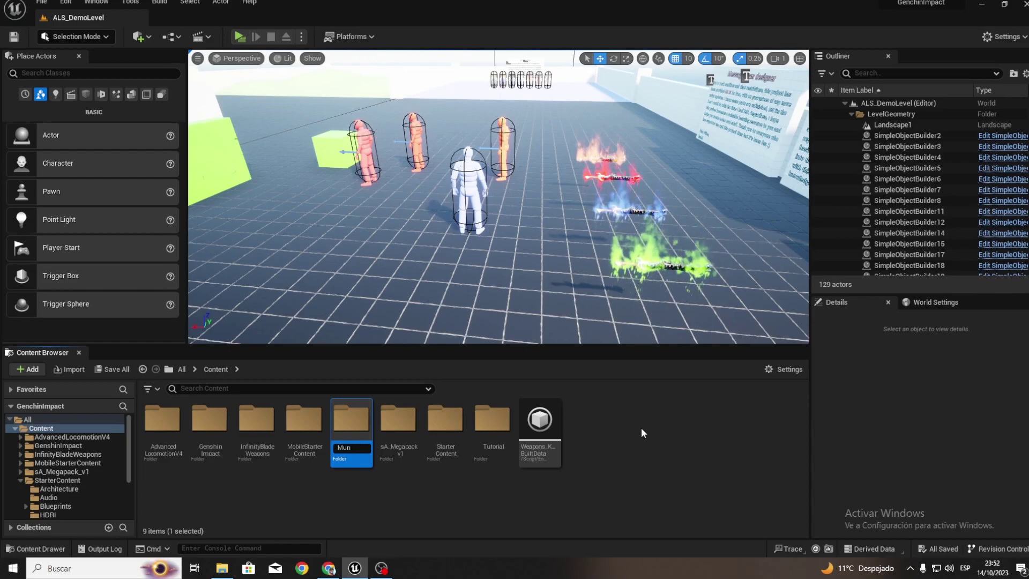
key(BackSpace)
key(BackSpace)
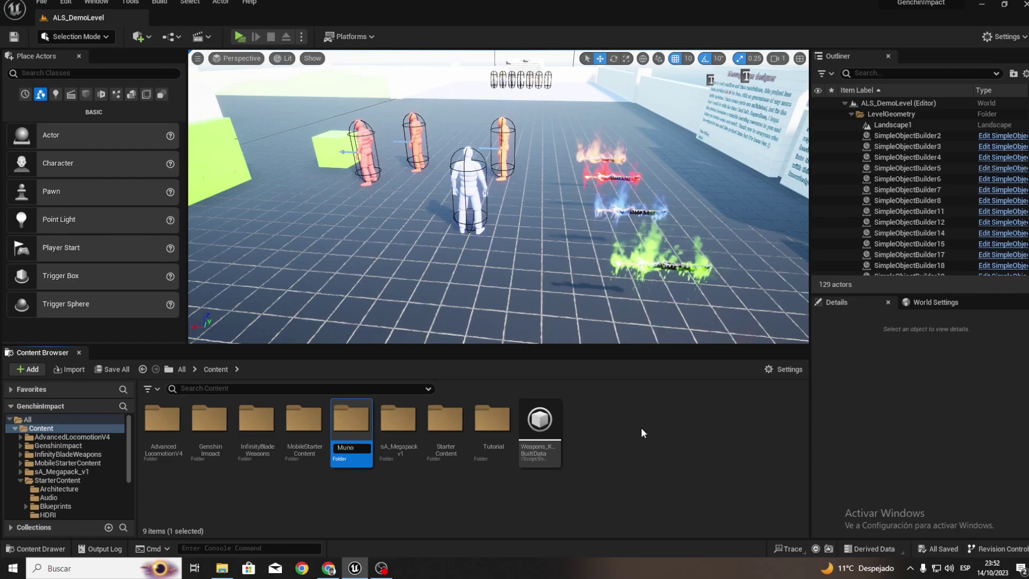
text(doAbierto)
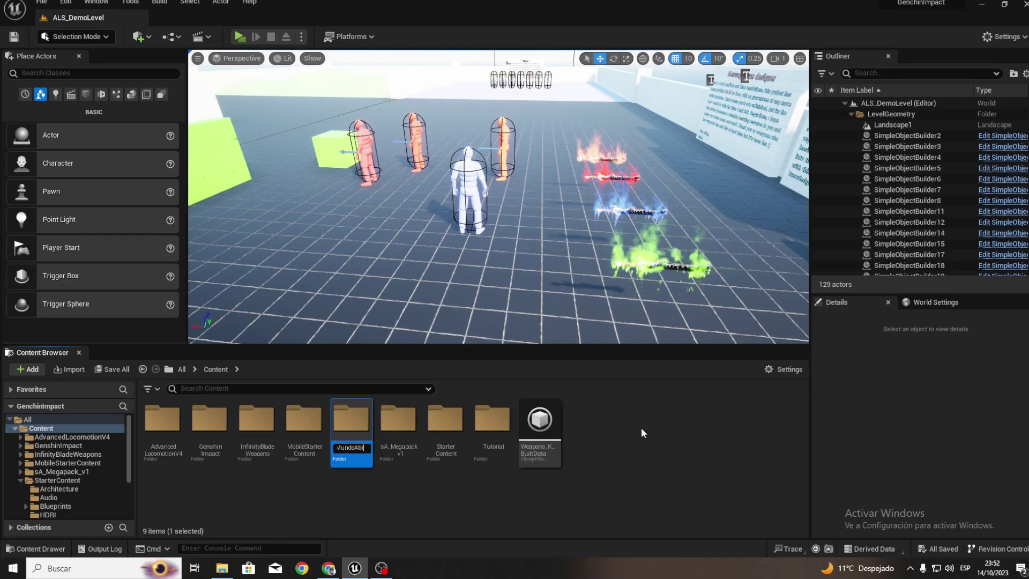
key(Return)
key(Return)
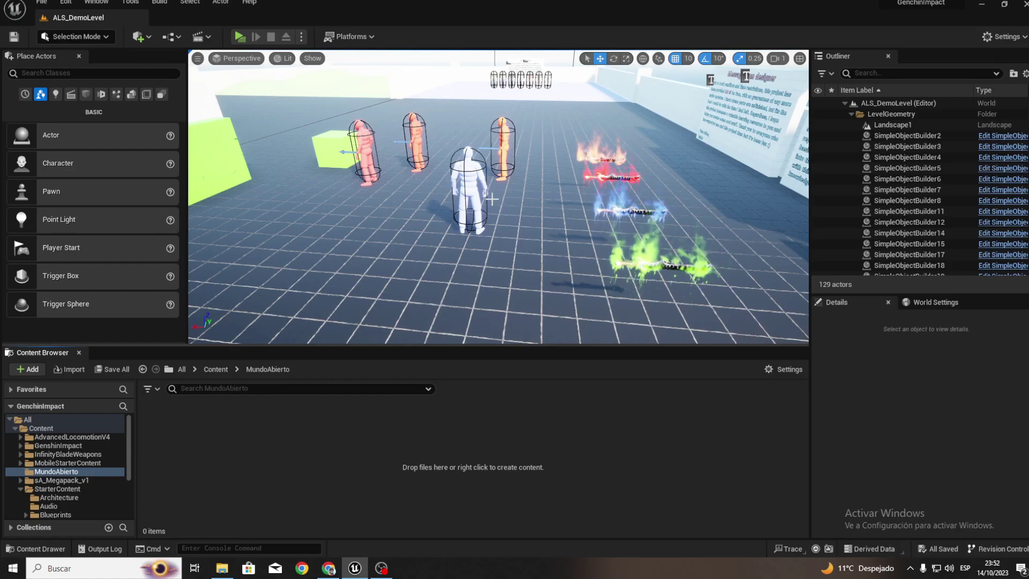
Drag the splitter down to enlarge the viewport, then orbit in over the characters and flaming swords
mouse_move(491, 198)
mouse_down()
mouse_move(482, 177)
mouse_move(475, 280)
mouse_up()
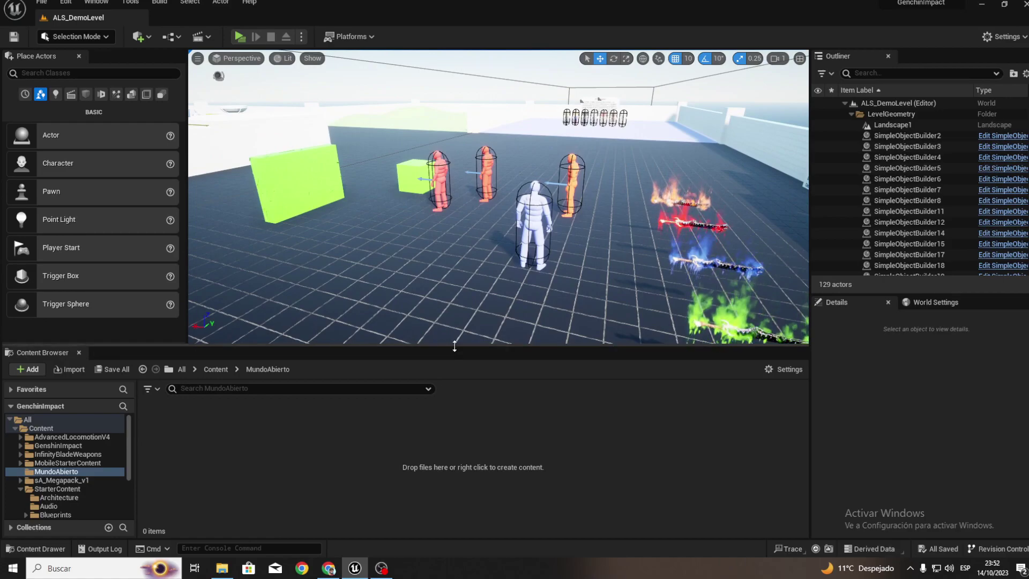
drag(454, 347, 455, 376)
mouse_move(519, 289)
mouse_down()
mouse_move(542, 284)
mouse_move(482, 284)
mouse_move(568, 268)
mouse_move(532, 270)
mouse_move(557, 252)
mouse_move(229, 107)
mouse_move(312, 123)
mouse_move(343, 91)
mouse_move(300, 160)
mouse_up()
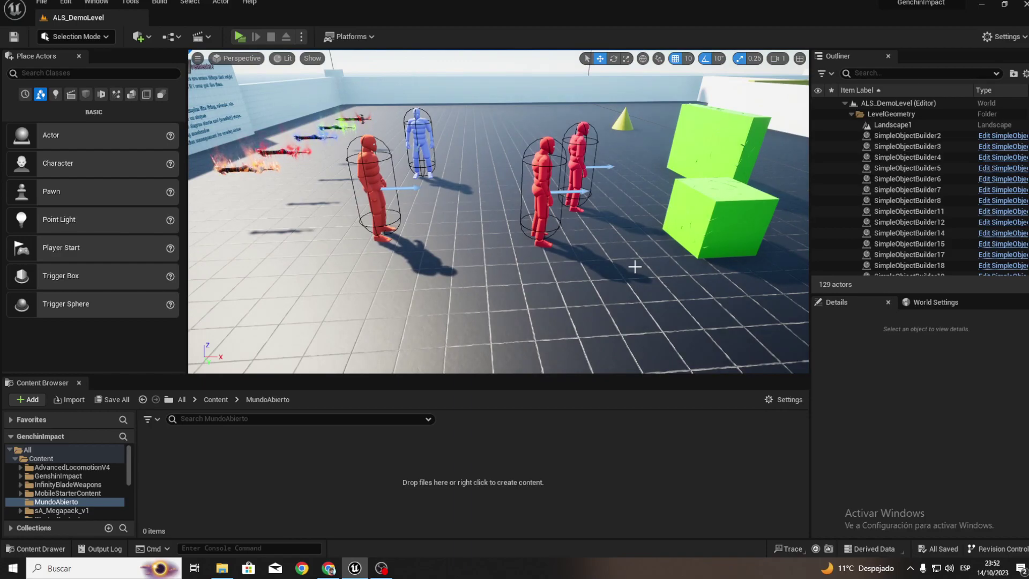
mouse_move(575, 255)
mouse_down()
mouse_move(439, 252)
mouse_move(429, 204)
mouse_move(531, 259)
mouse_up()
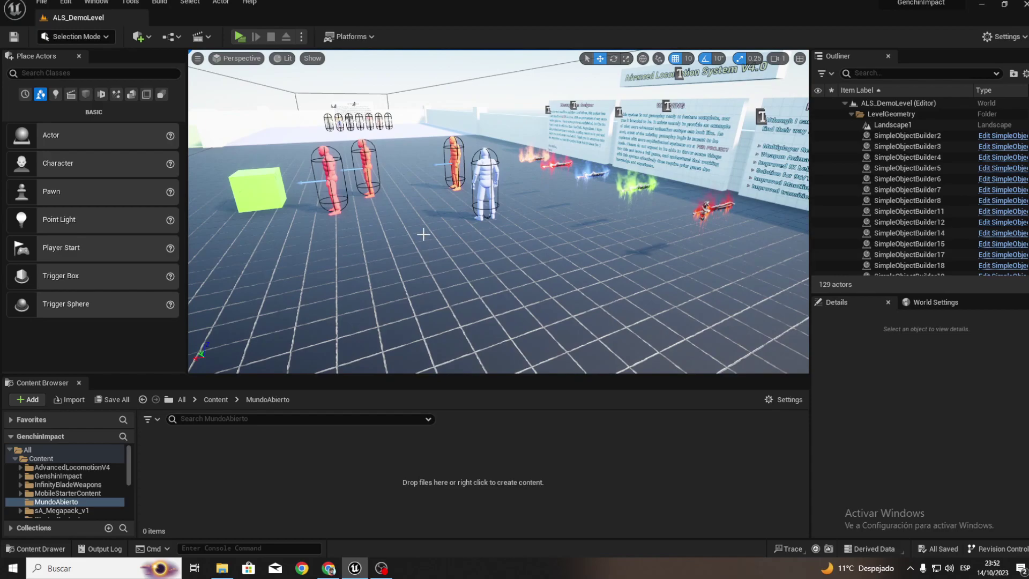
drag(423, 234, 418, 214)
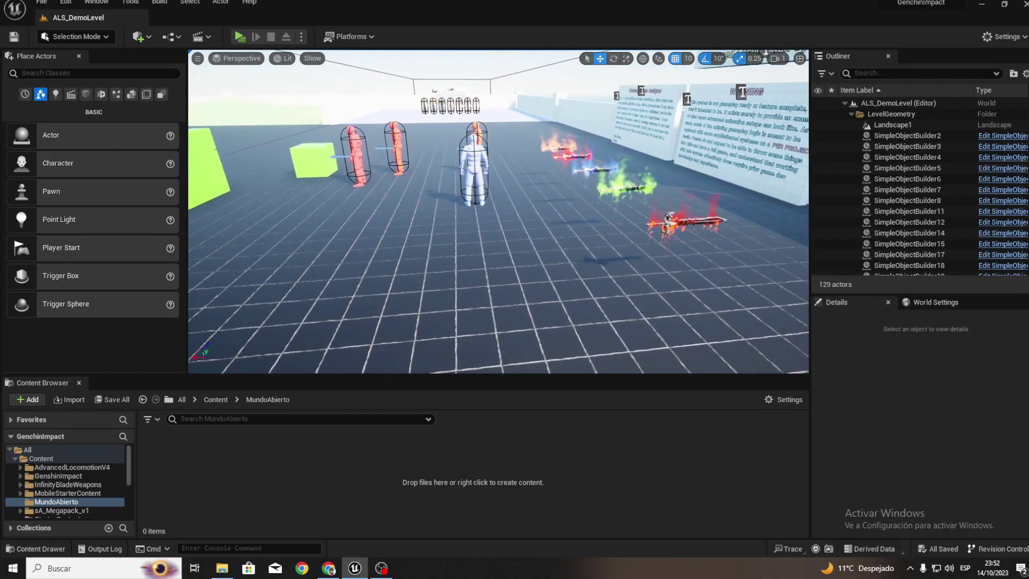
mouse_move(498, 225)
mouse_down()
mouse_move(514, 209)
mouse_move(472, 215)
mouse_up()
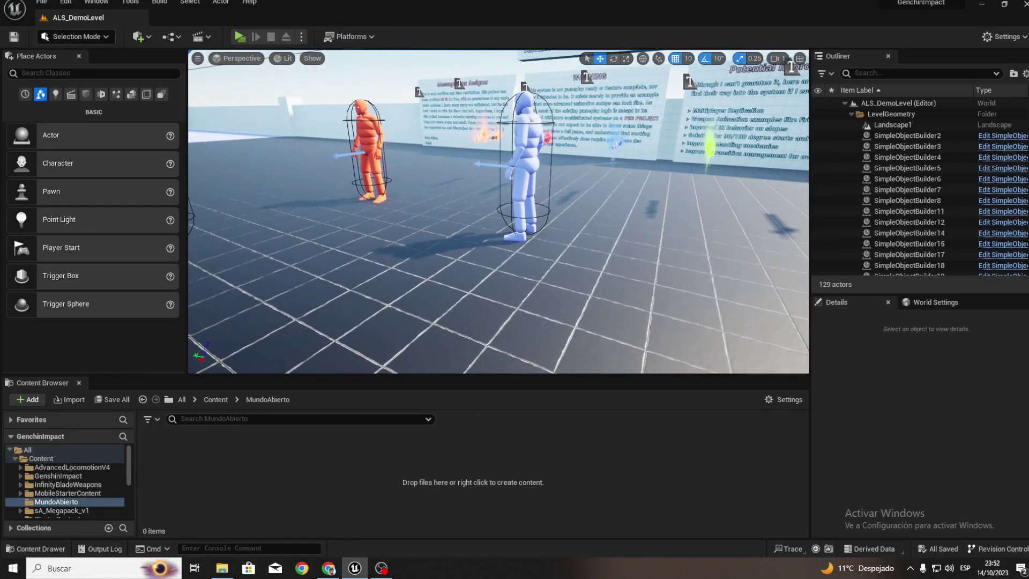
mouse_move(472, 215)
right_down()
mouse_move(471, 193)
mouse_move(450, 209)
mouse_move(471, 209)
mouse_move(424, 234)
right_up()
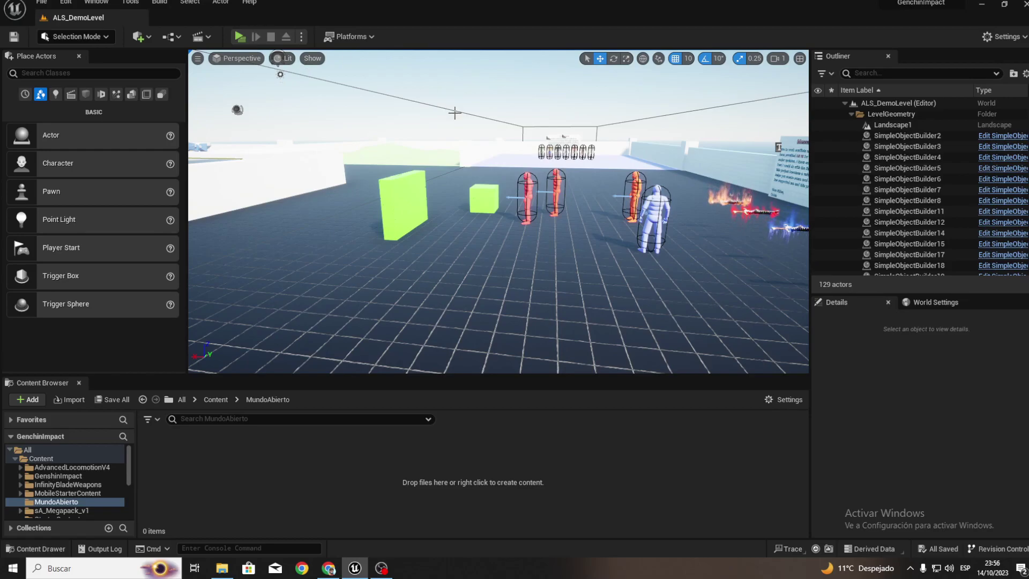
Turn and move the viewport camera in toward the cubes and characters
right_drag(500, 78, 461, 81)
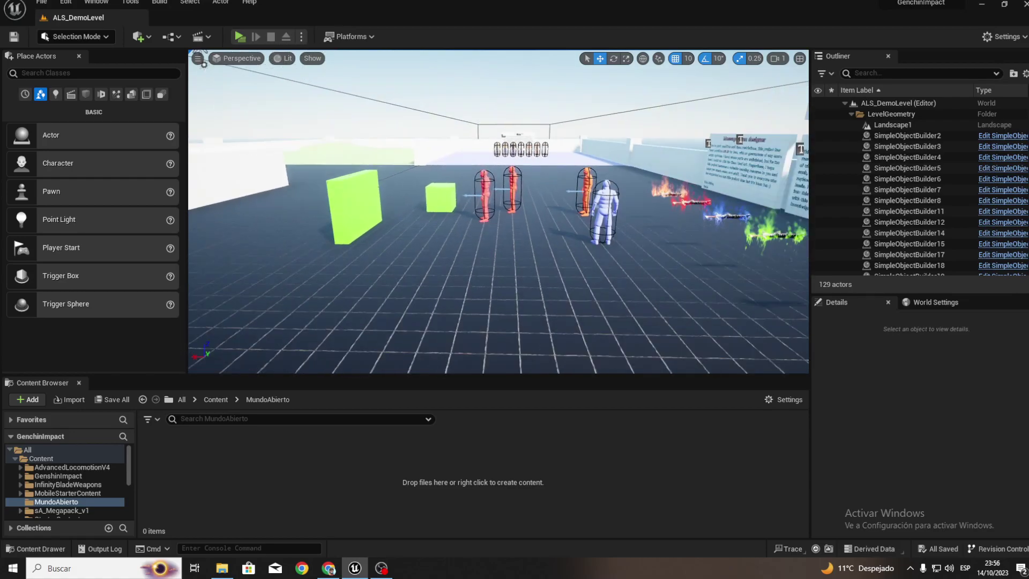
right_drag(486, 131, 475, 131)
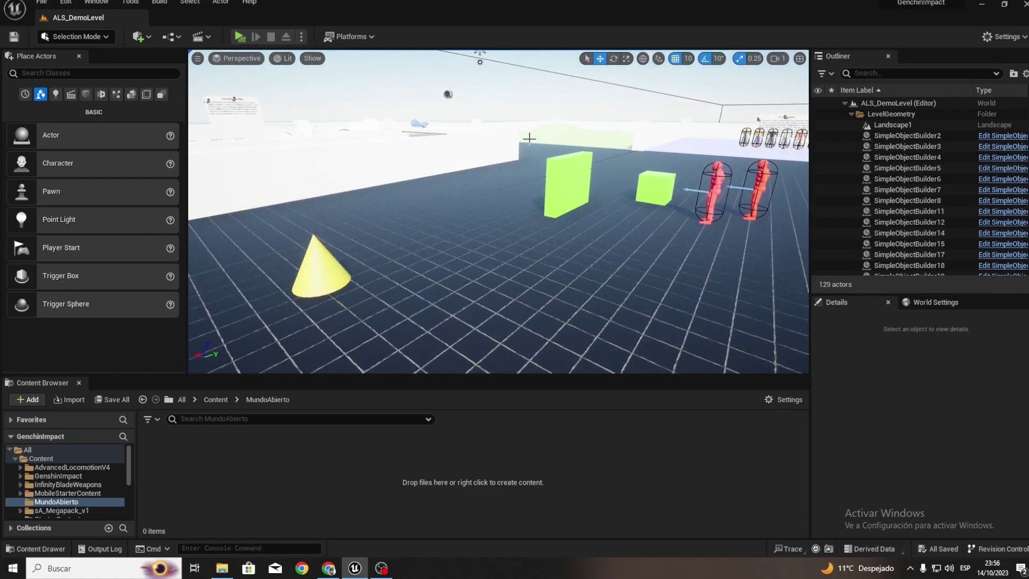
right_drag(529, 138, 531, 150)
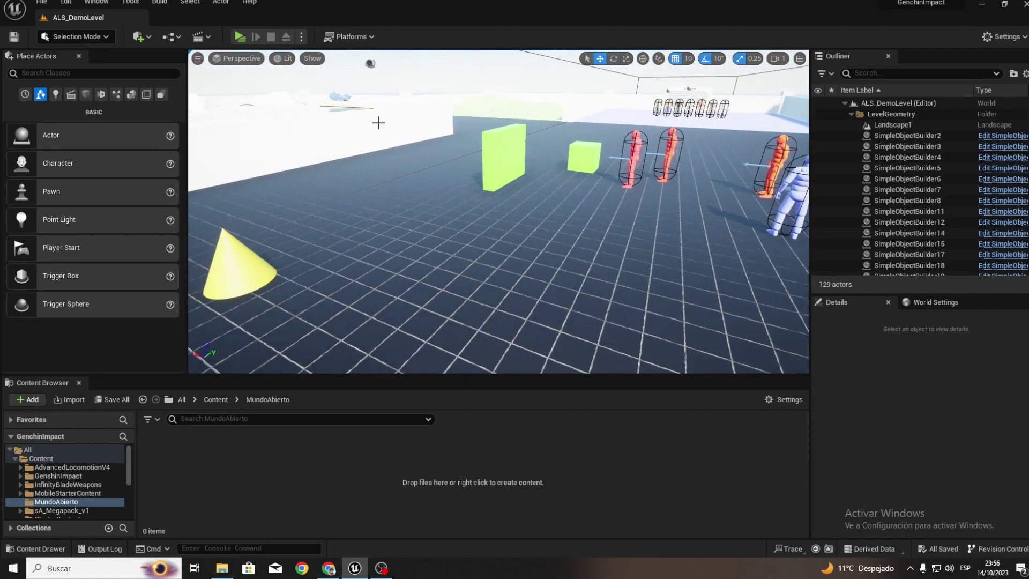
Start Play-in-Editor, run the character, and switch to Shader Complexity view with F5
click(241, 36)
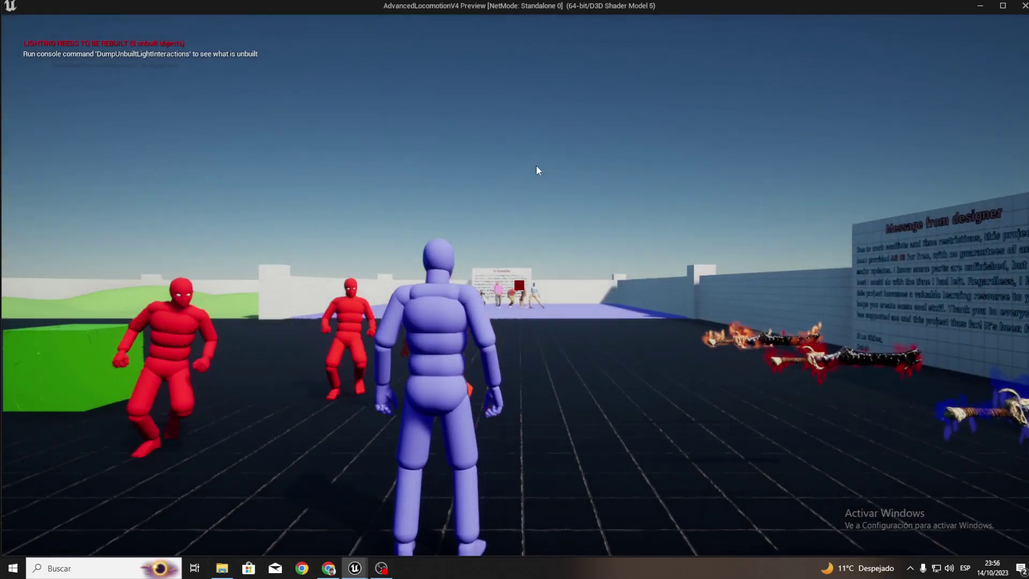
key(w)
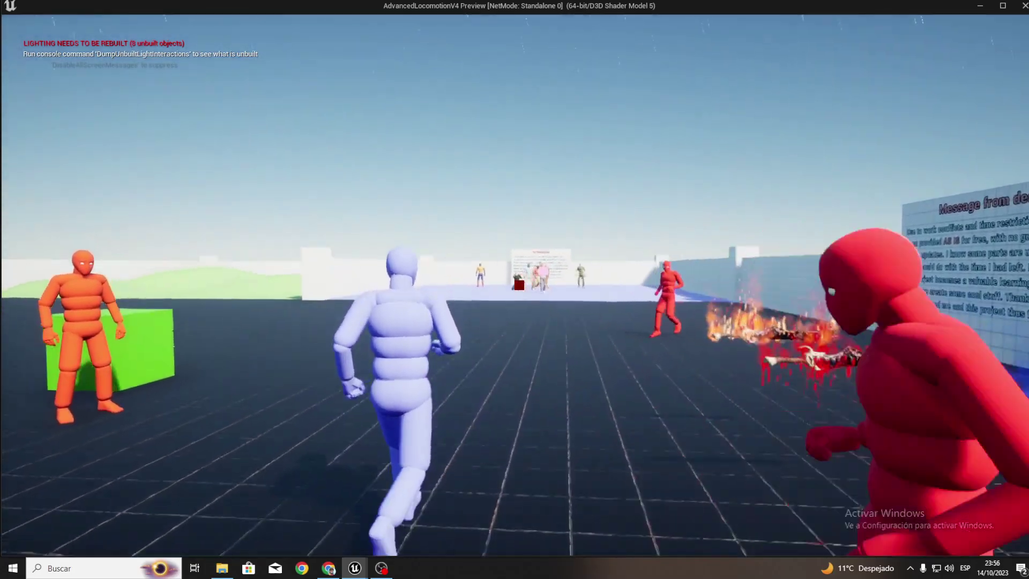
key(F5)
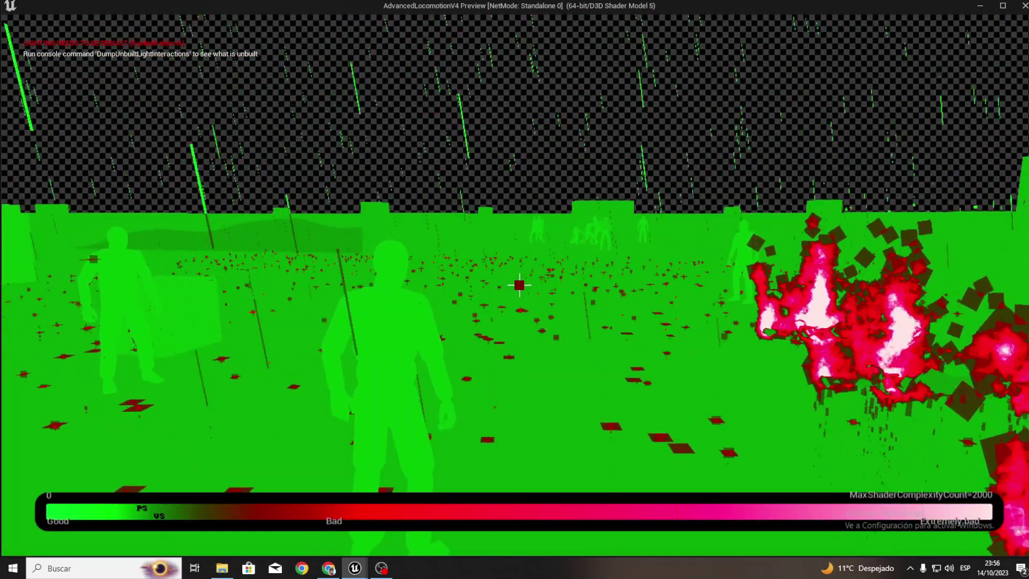
key(w)
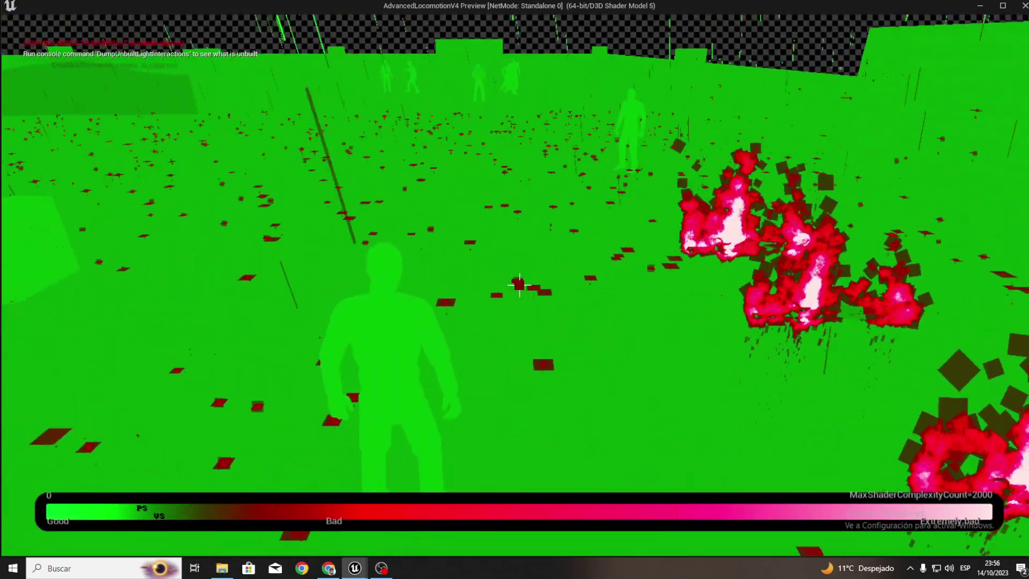
key(w)
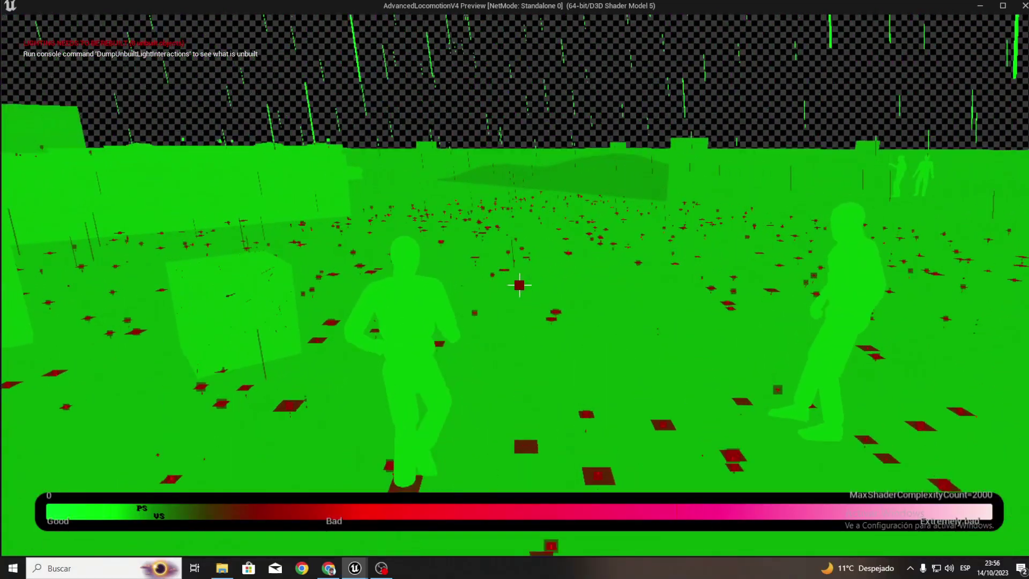
Run the character across the field, swinging the camera until the red characters return to view
key(w)
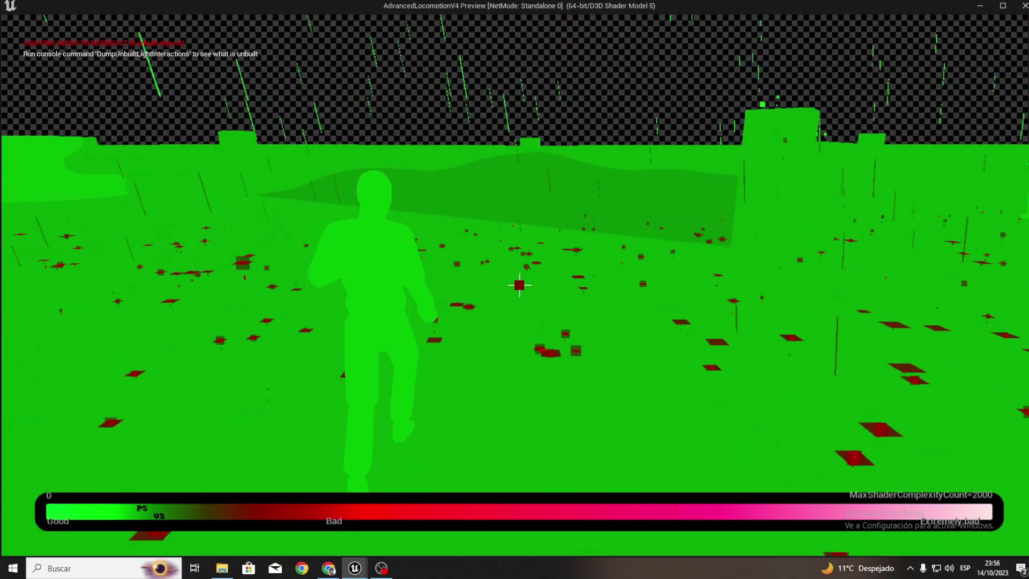
key(w)
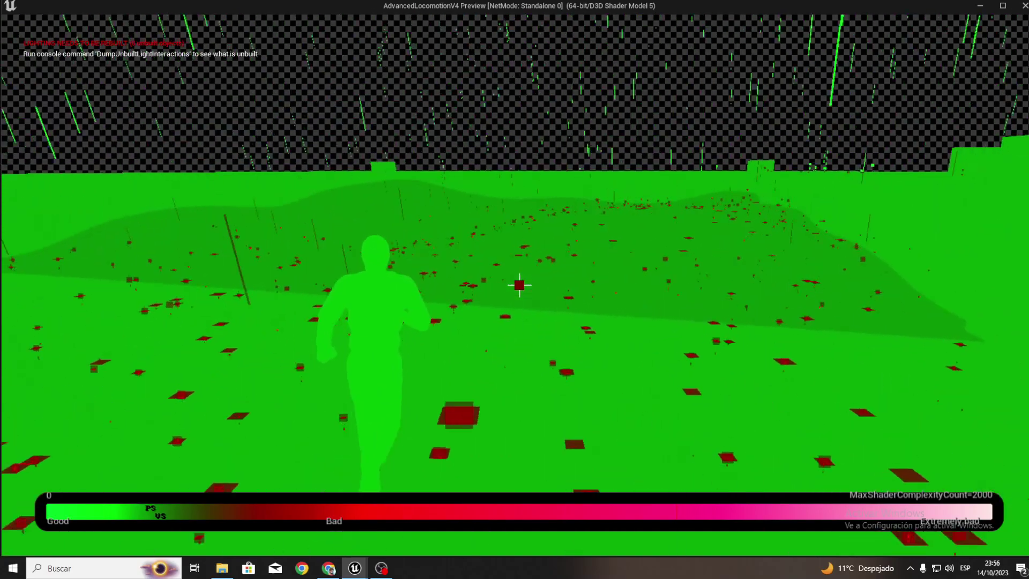
key(w)
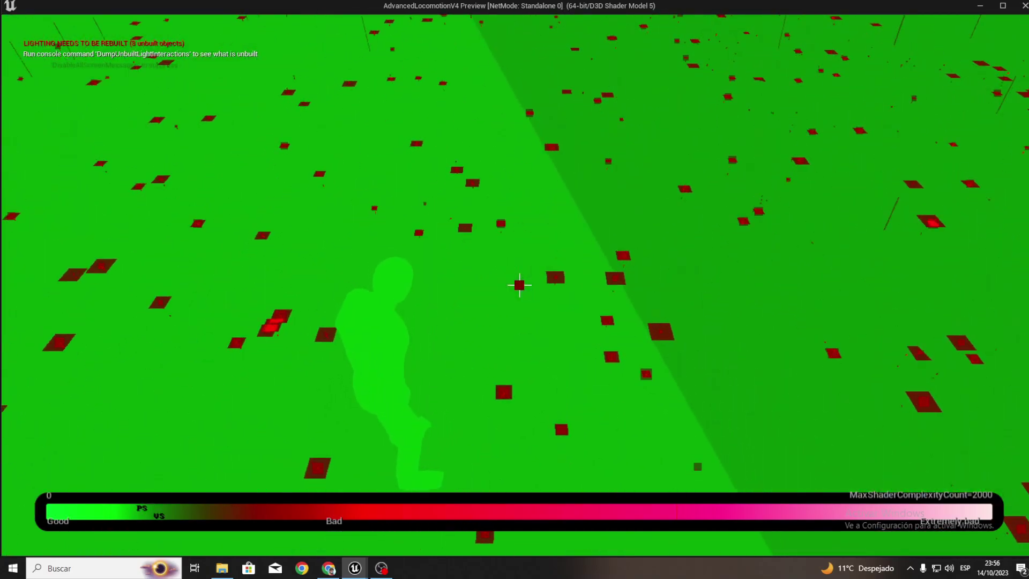
key(w)
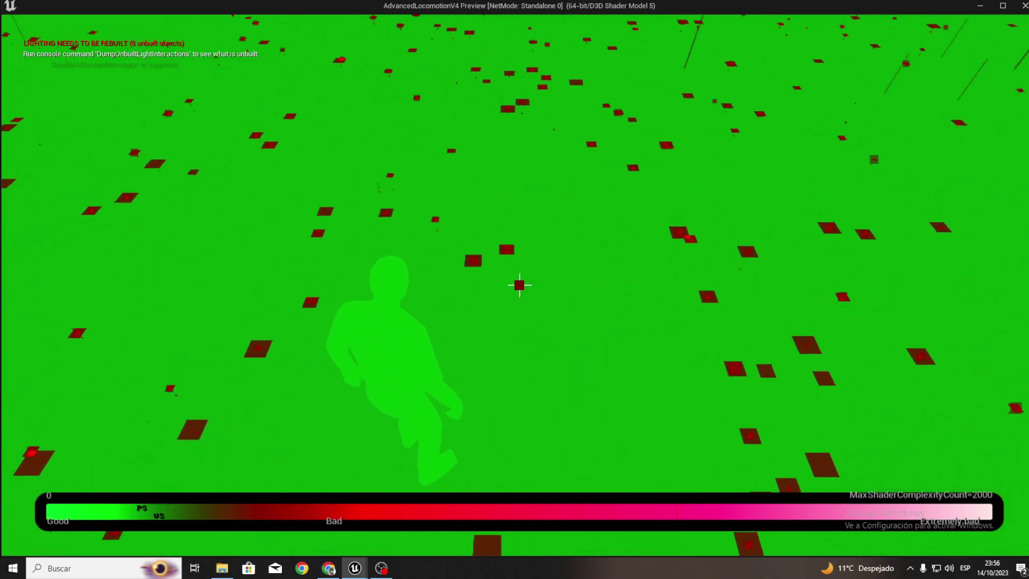
key(w)
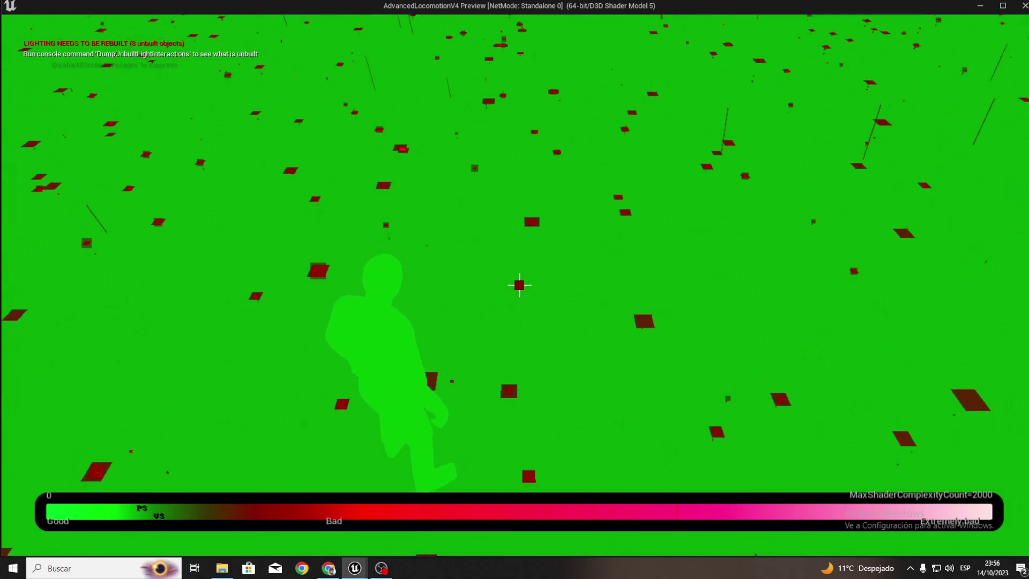
key(w)
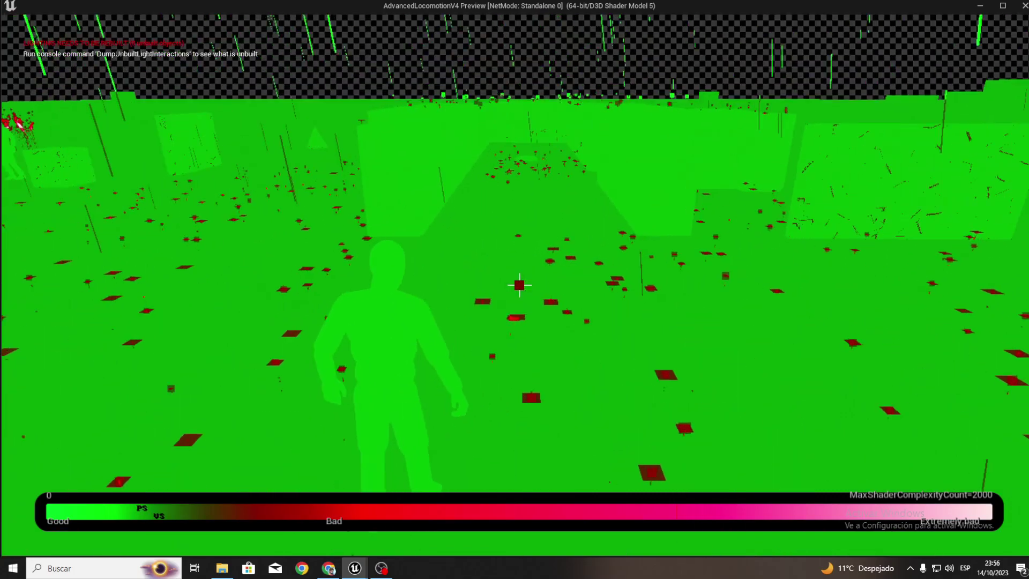
key(w)
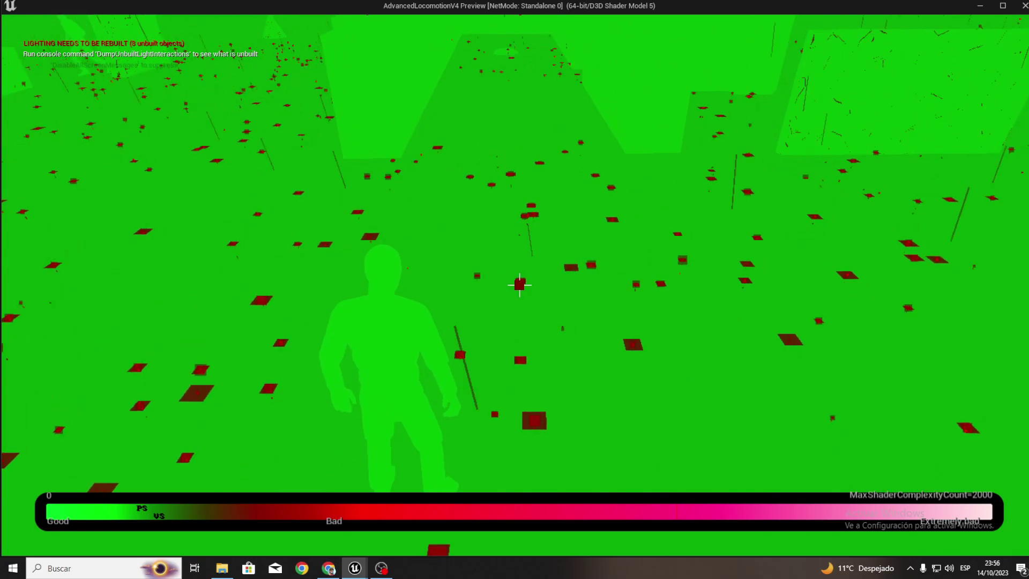
key(w)
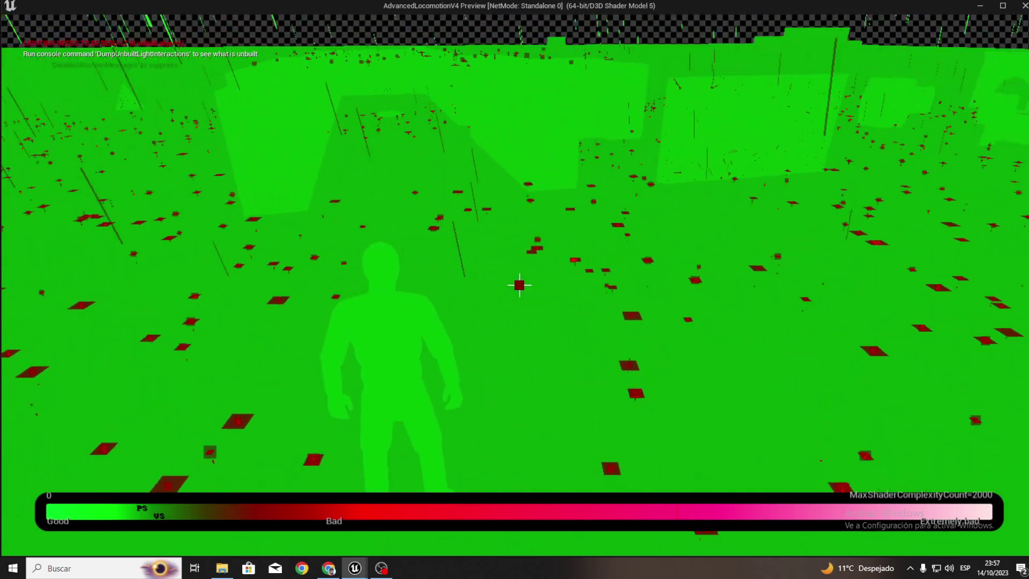
key(d)
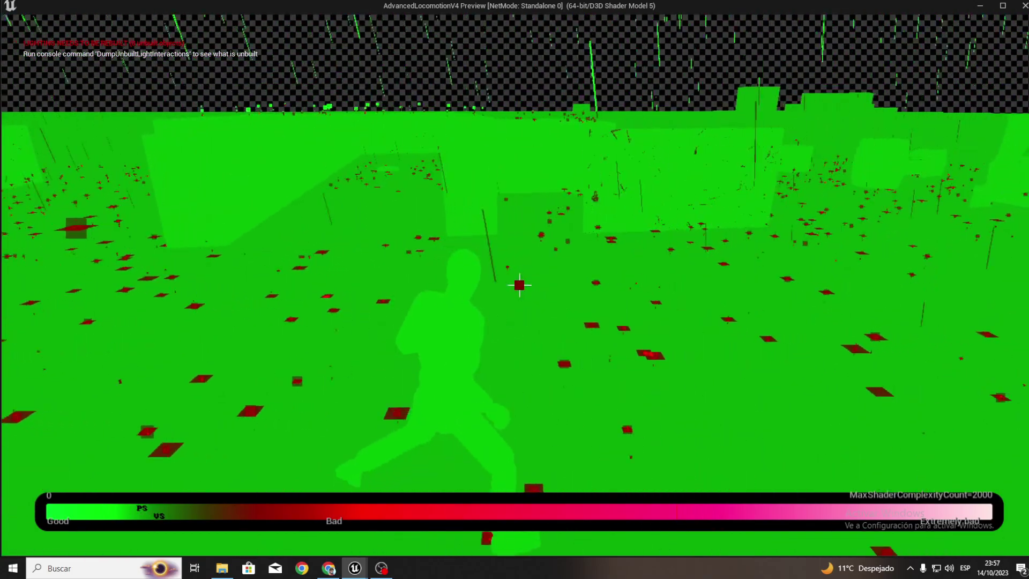
key(s)
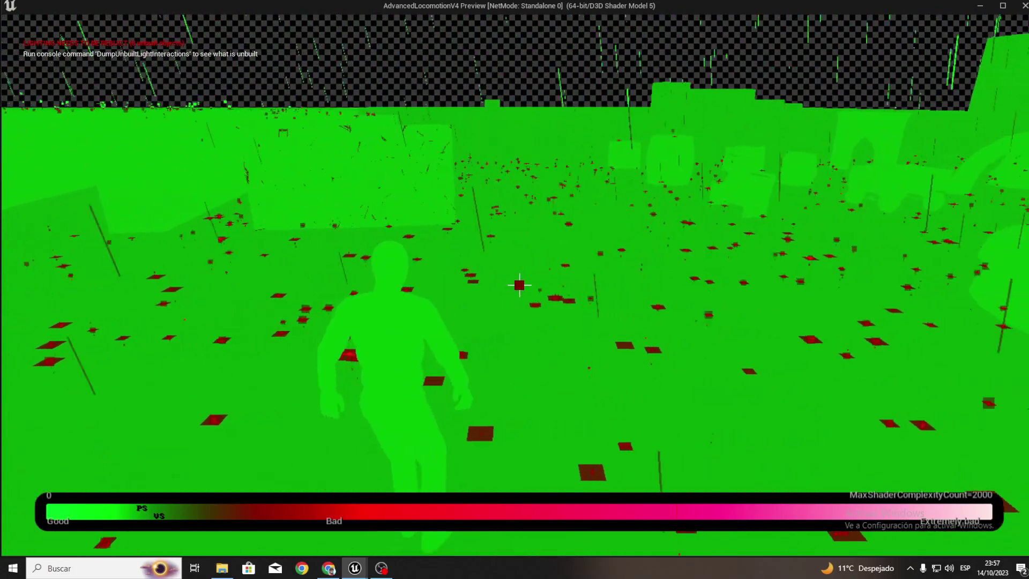
key(w)
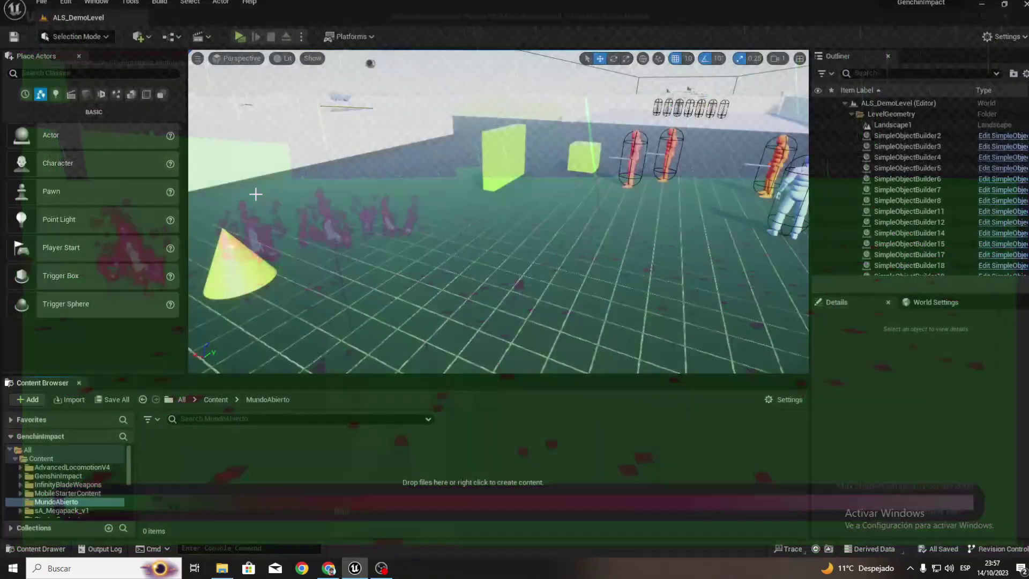
Stop the play test and create a new Untitled level from the Basic template
key(Escape)
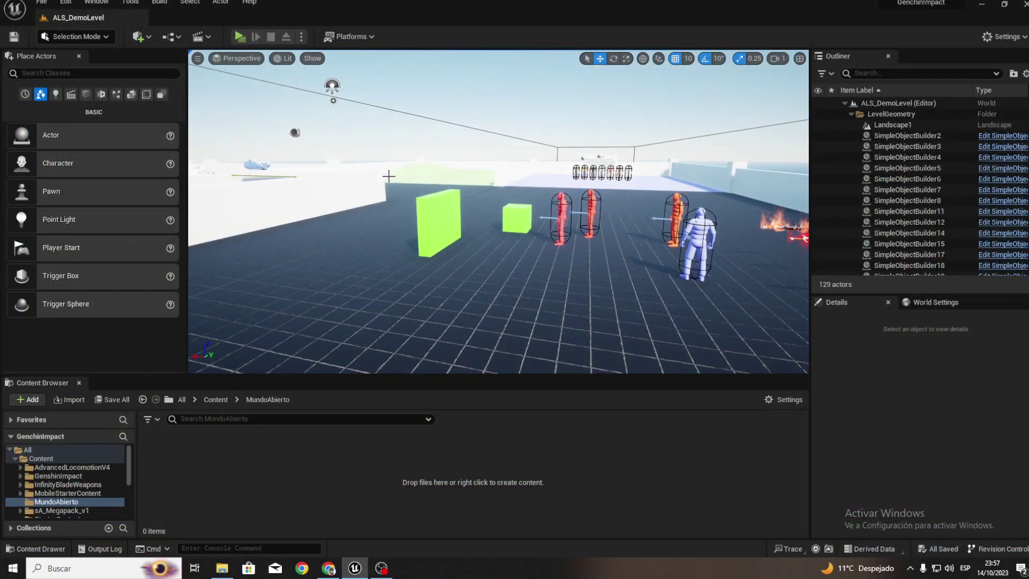
mouse_move(414, 215)
right_down()
mouse_move(429, 236)
mouse_move(455, 215)
right_up()
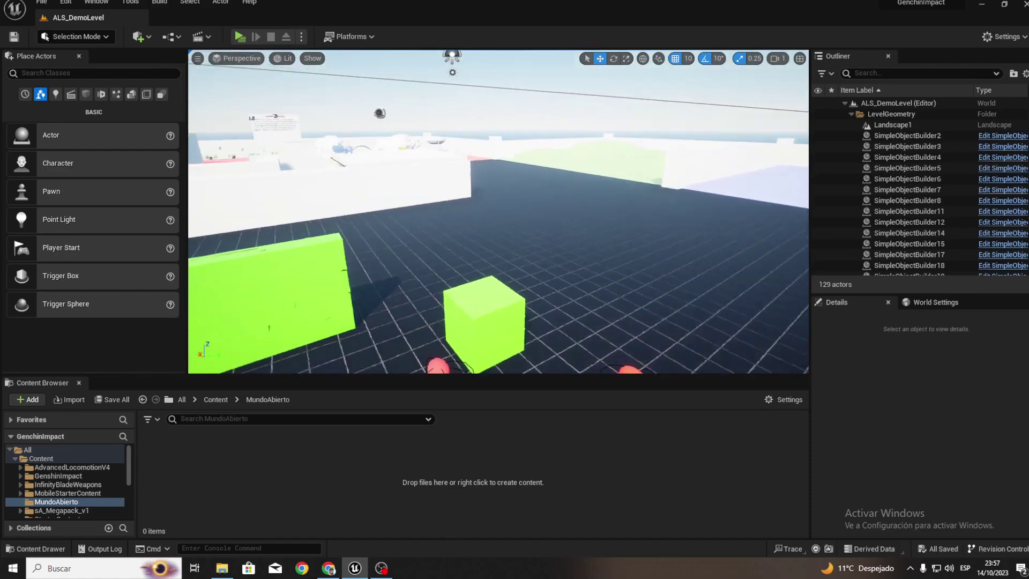
right_drag(299, 281, 298, 280)
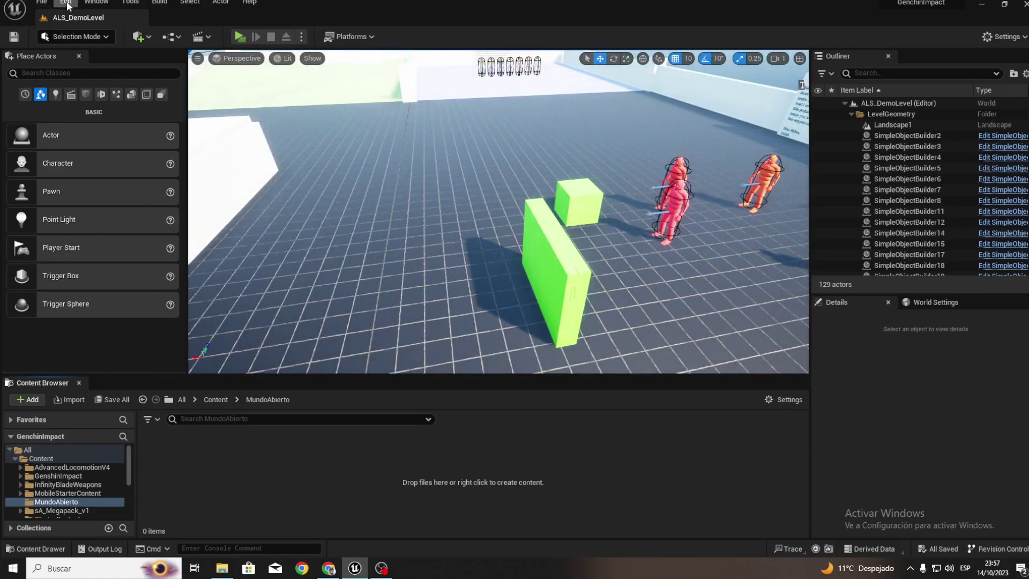
click(41, 2)
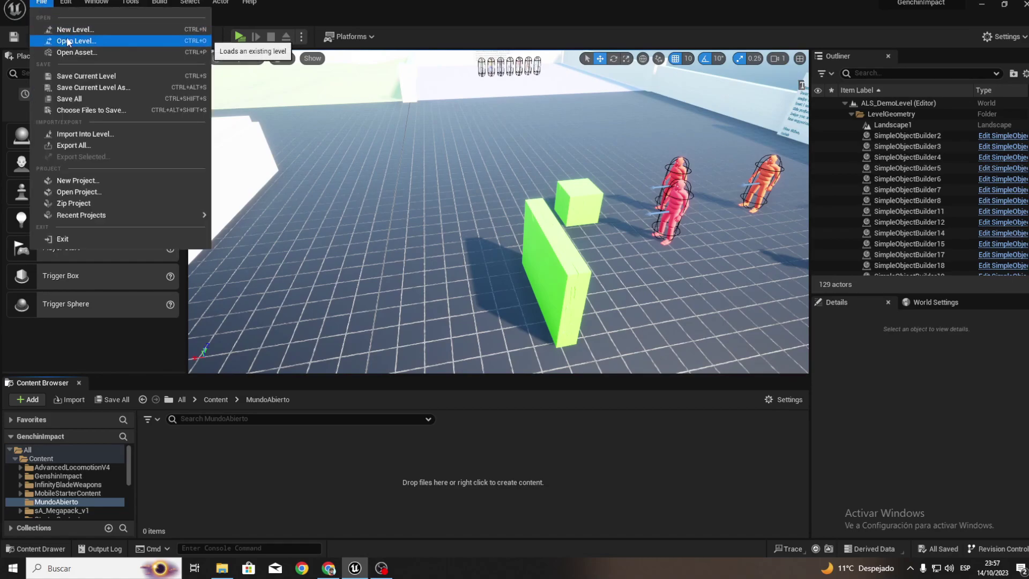
click(82, 30)
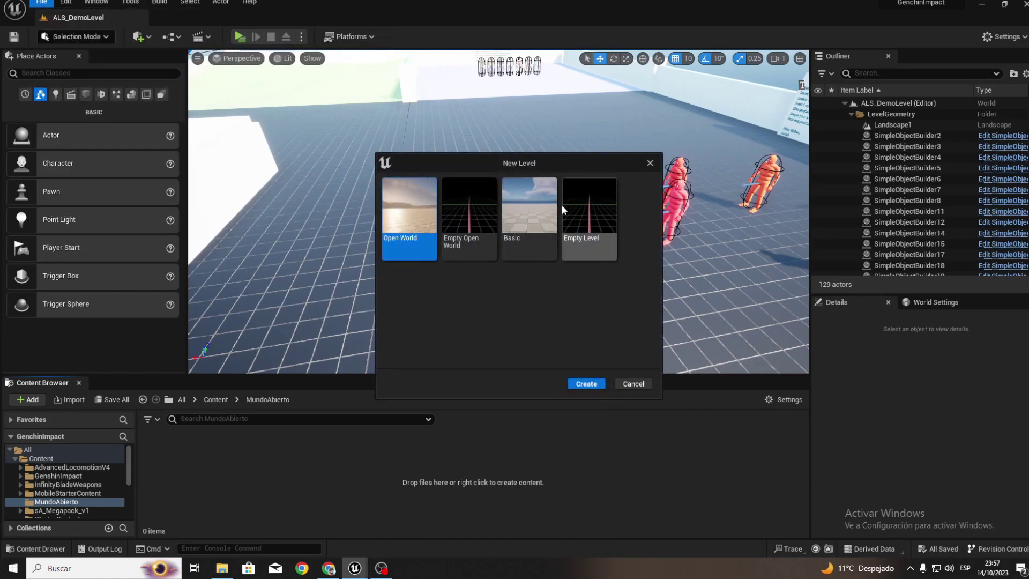
click(540, 217)
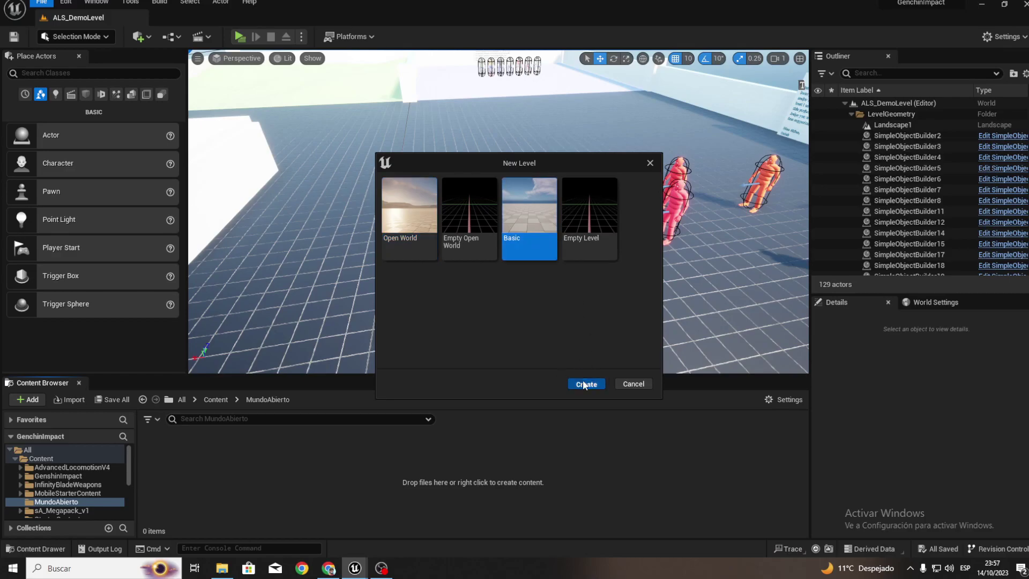
click(585, 385)
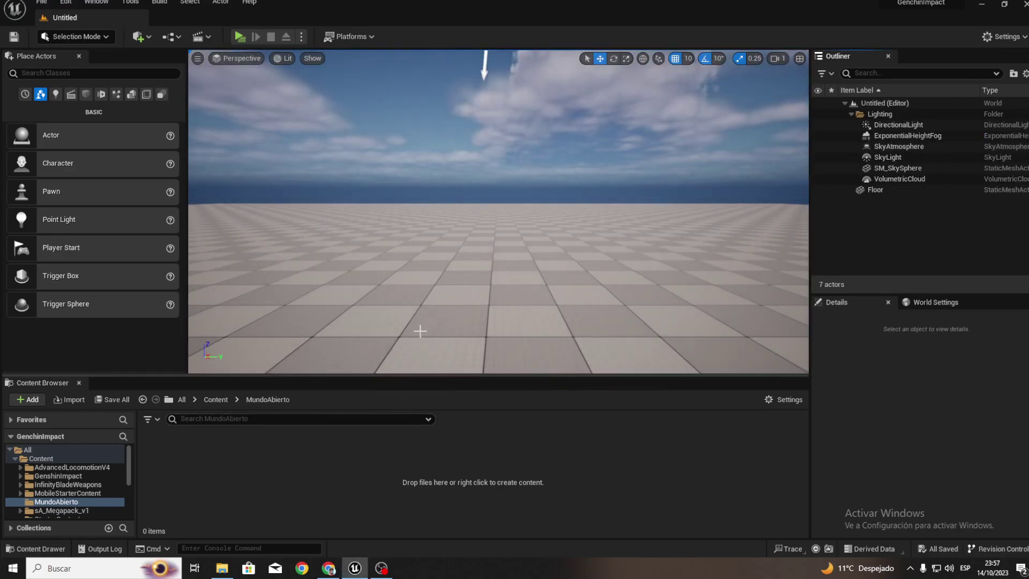
Create a NivelOpenWorld folder inside MundoAbierto and open it
right_click(173, 459)
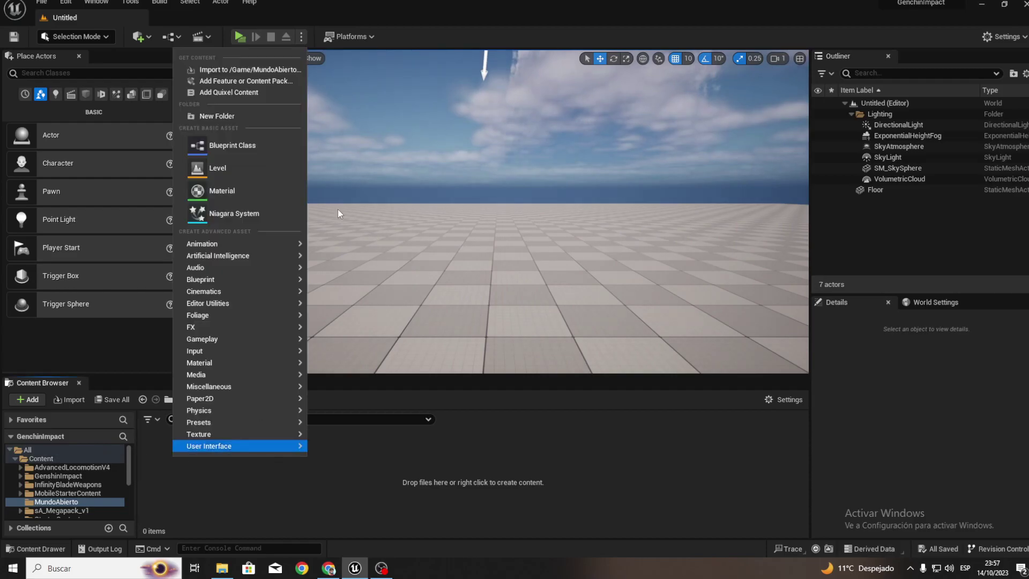
click(208, 117)
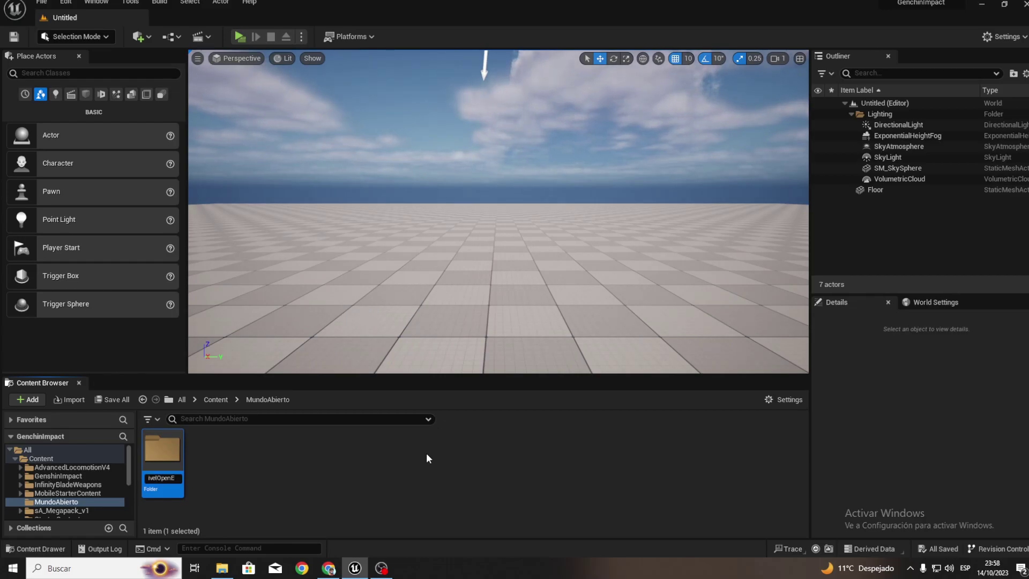
text(d)
key(Return)
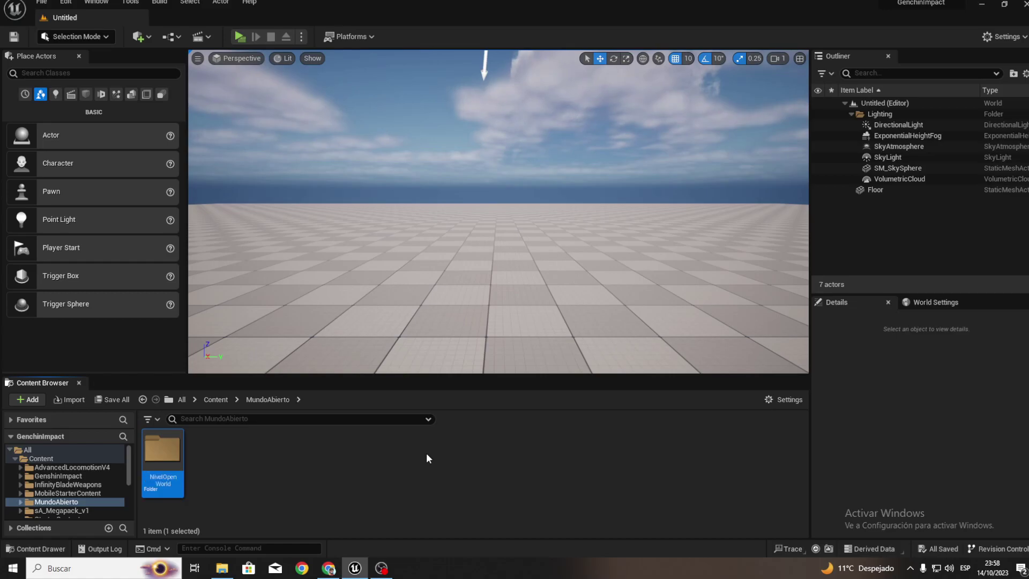
key(Return)
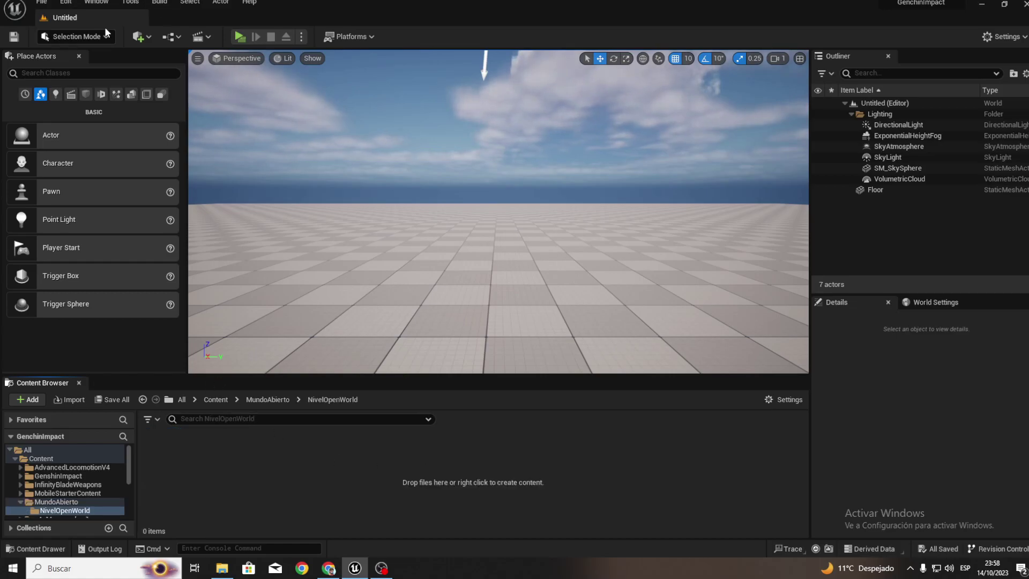
Save the current level as Nivel1 in MundoAbierto/NivelOpenWorld
click(17, 37)
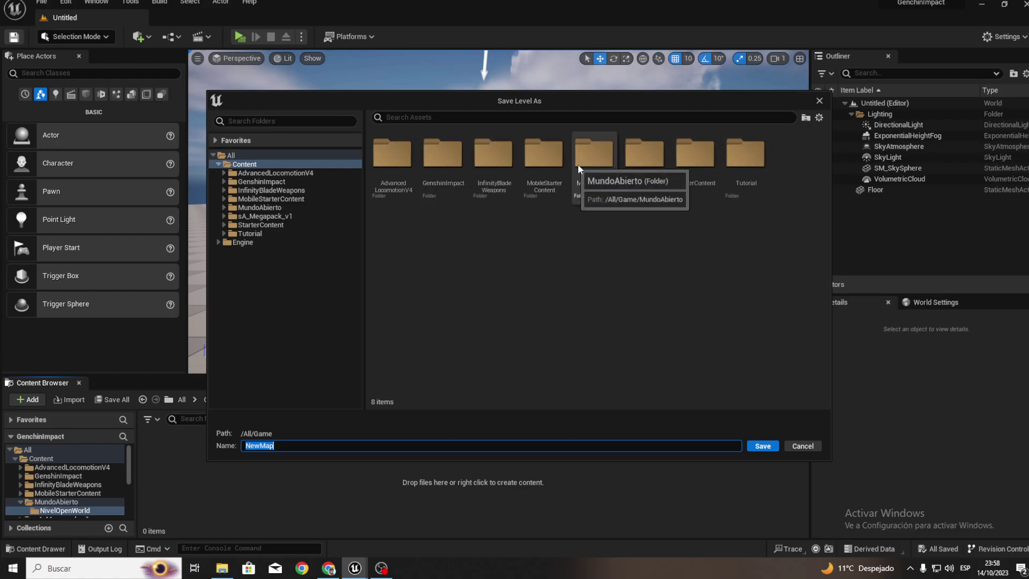
double_click(593, 161)
double_click(388, 162)
text(Nivel1)
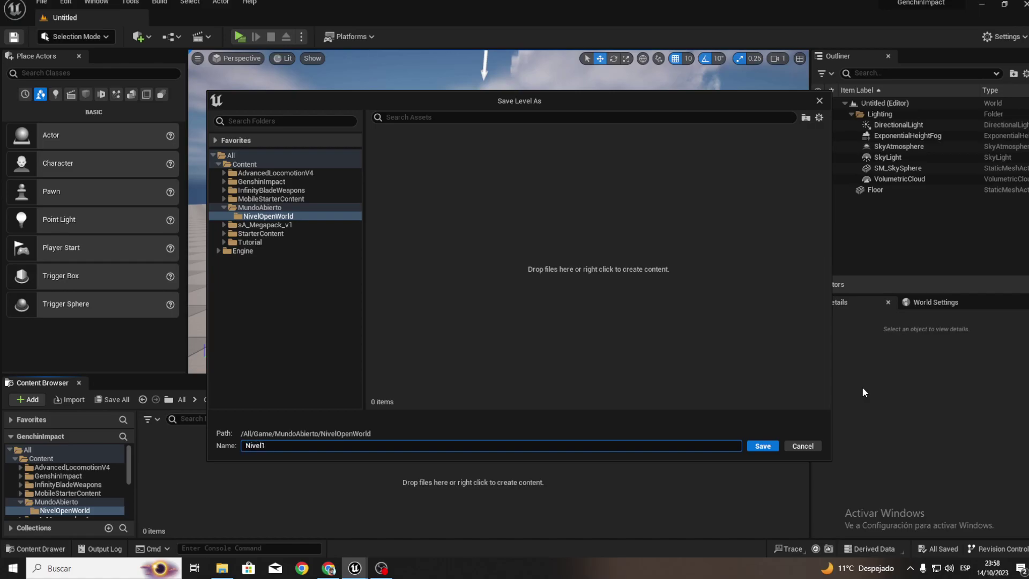
key(Return)
right_drag(251, 268, 252, 300)
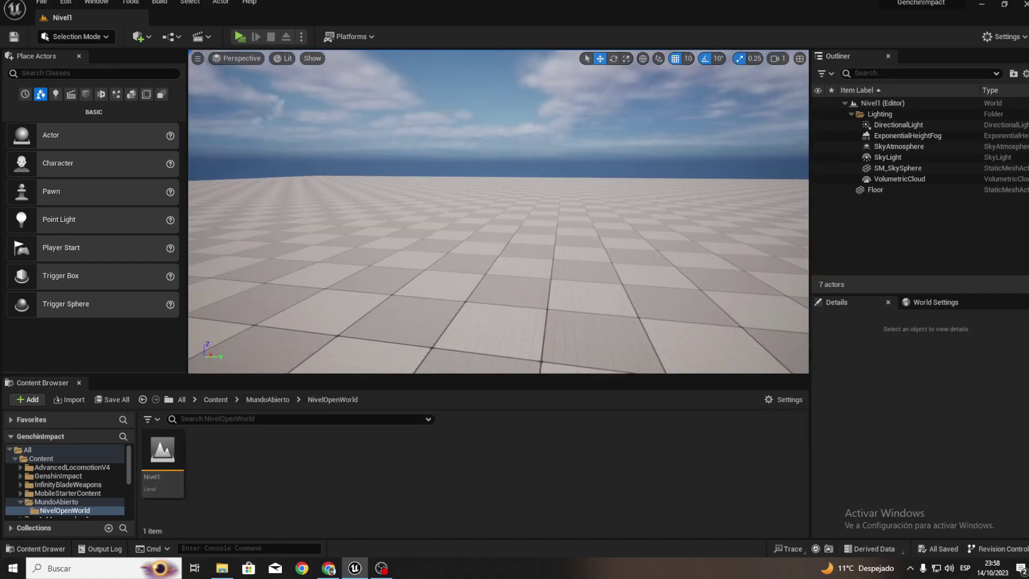
Delete the Floor actor from the level
click(474, 241)
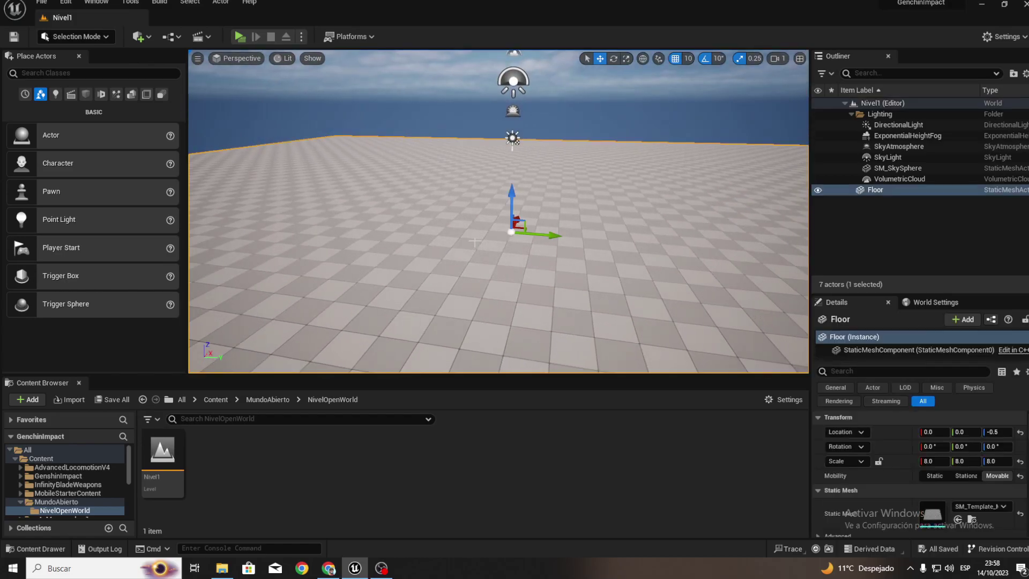
key(Delete)
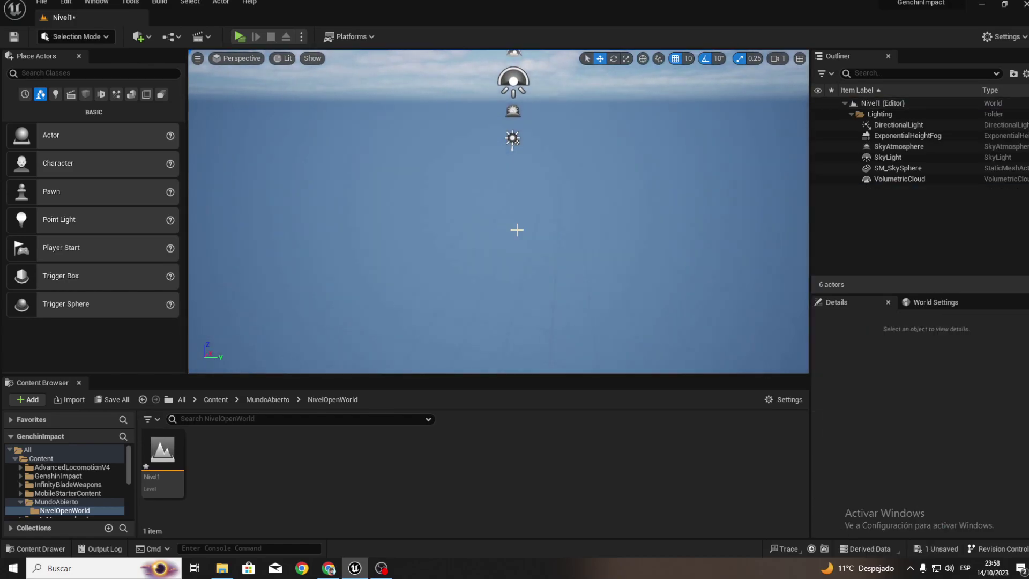
right_drag(517, 230, 522, 234)
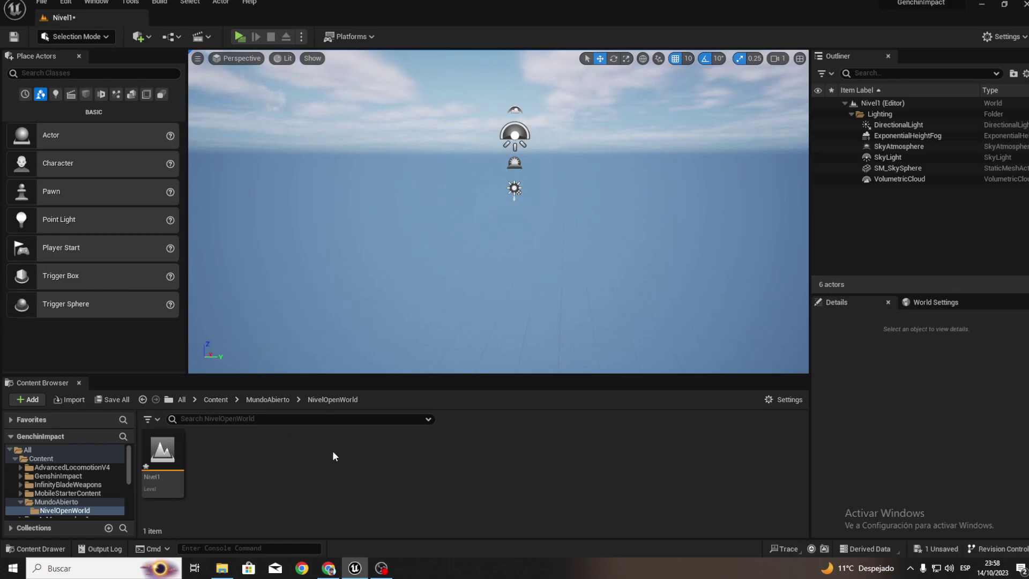
Save all unsaved content, including Nivel1
click(268, 399)
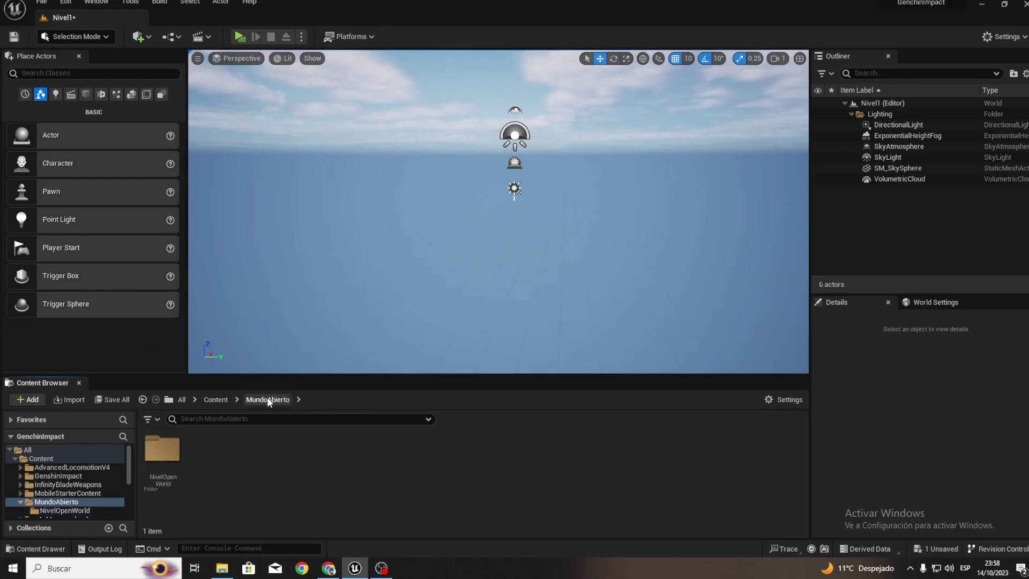
click(110, 399)
click(585, 405)
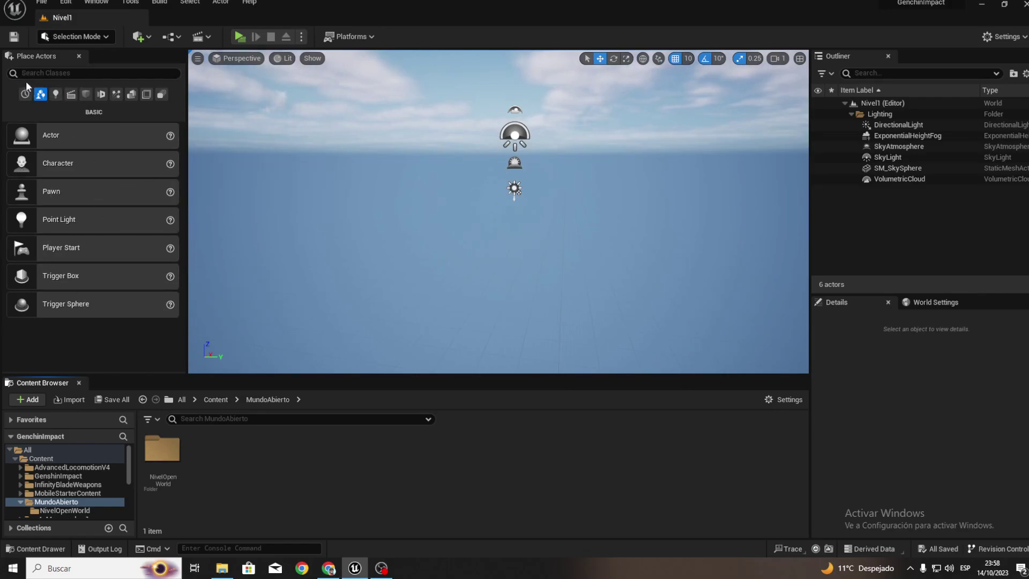
In Landscape mode, create a default 505 × 505 landscape, then switch back to Selection mode
click(75, 36)
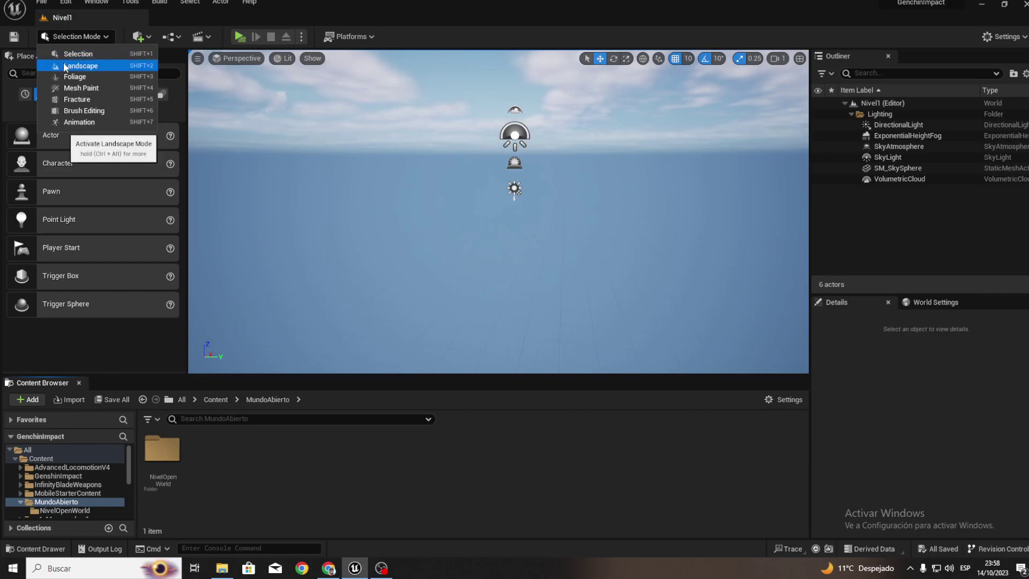
click(358, 168)
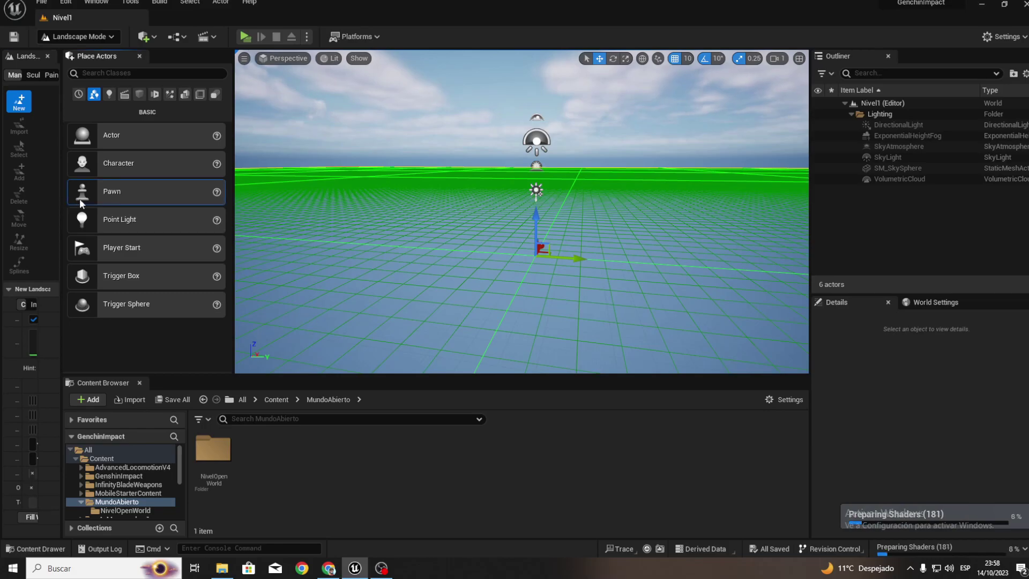
mouse_move(81, 194)
mouse_down()
mouse_move(56, 199)
mouse_move(148, 204)
mouse_up()
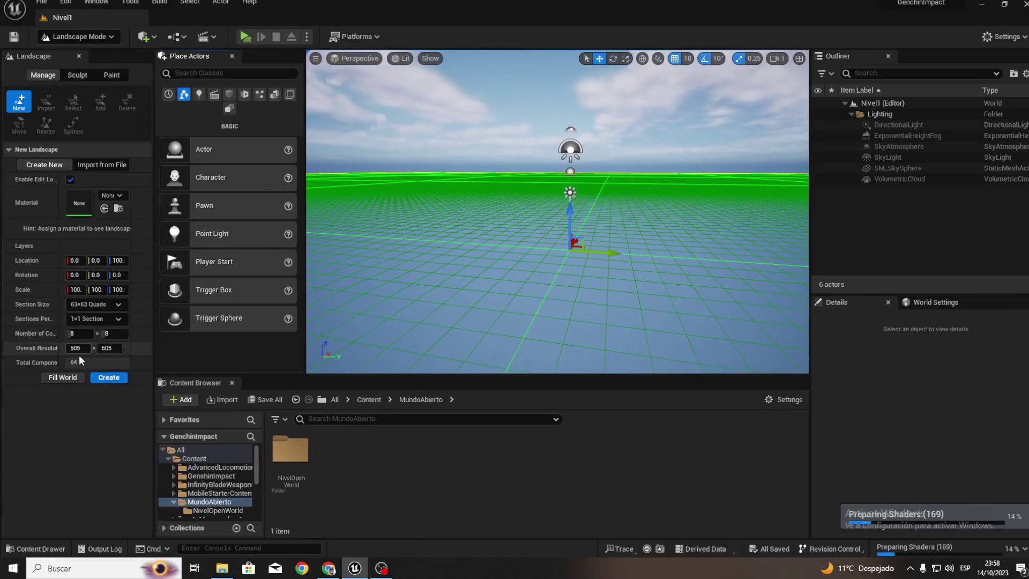
click(113, 378)
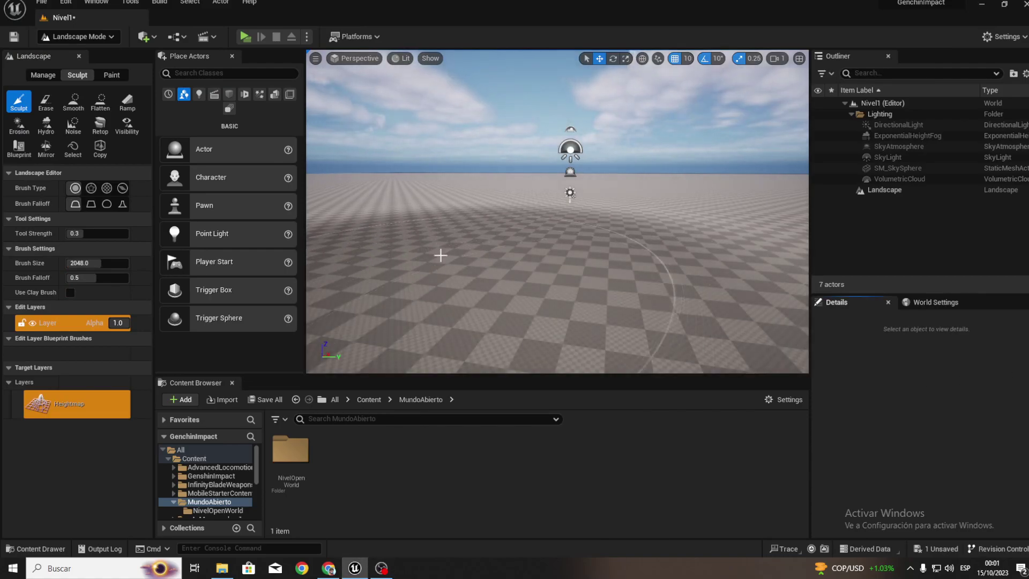
click(65, 36)
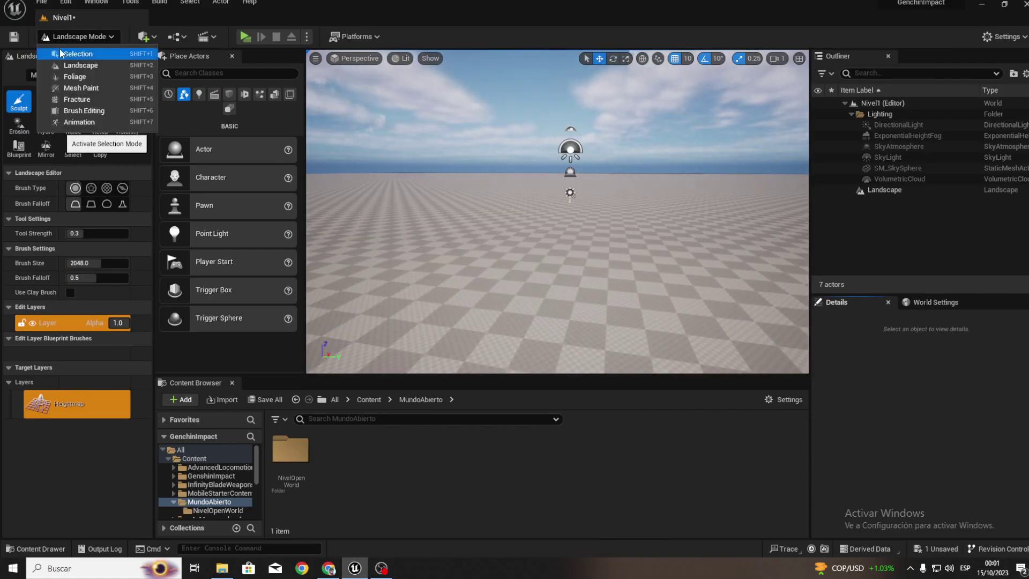
click(65, 54)
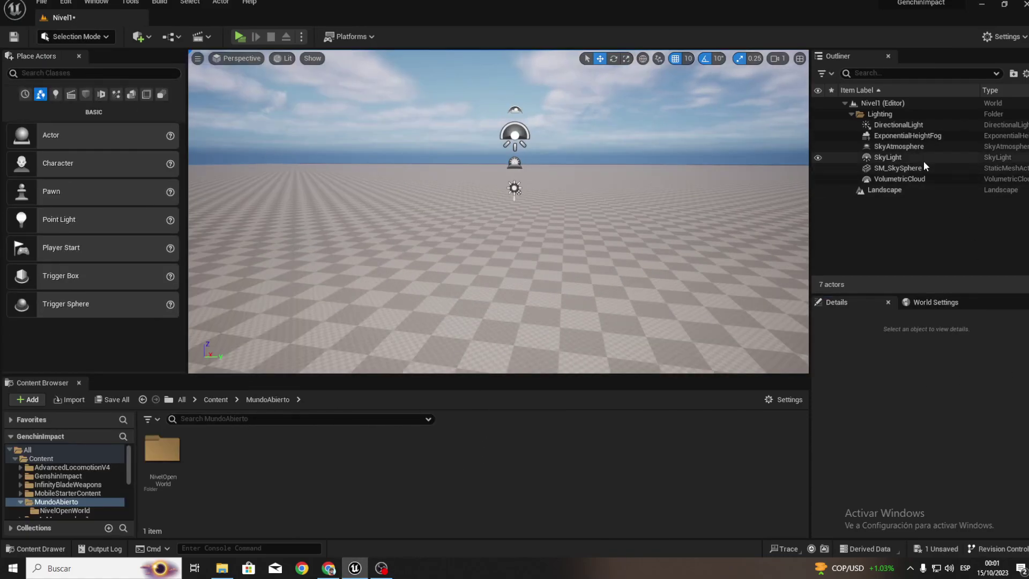
Select the Landscape and assign M_Ground_Grass, found by searching Content for grass, as its Landscape Material
click(864, 191)
scroll(923, 372, down, 1)
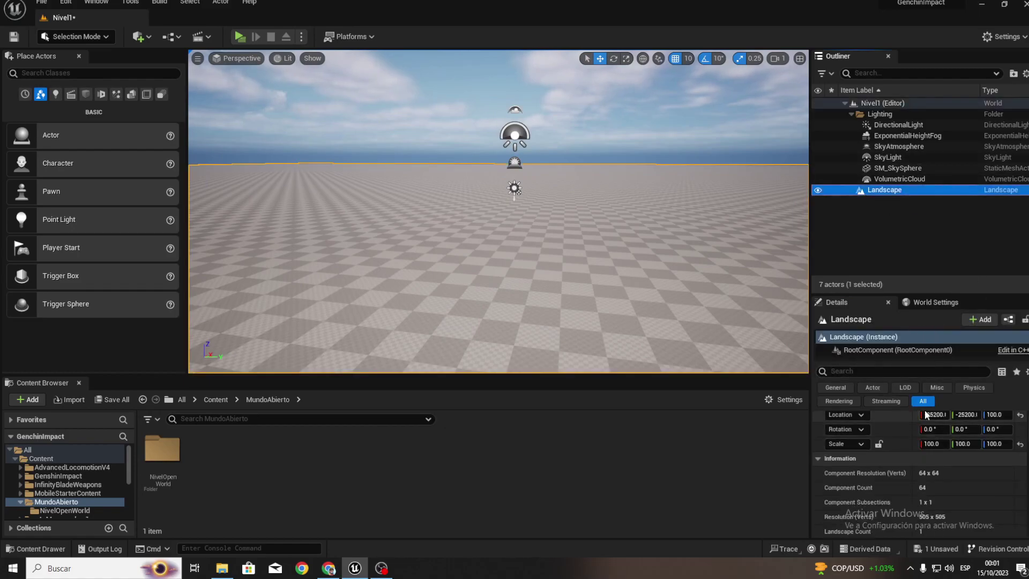
click(935, 302)
click(851, 302)
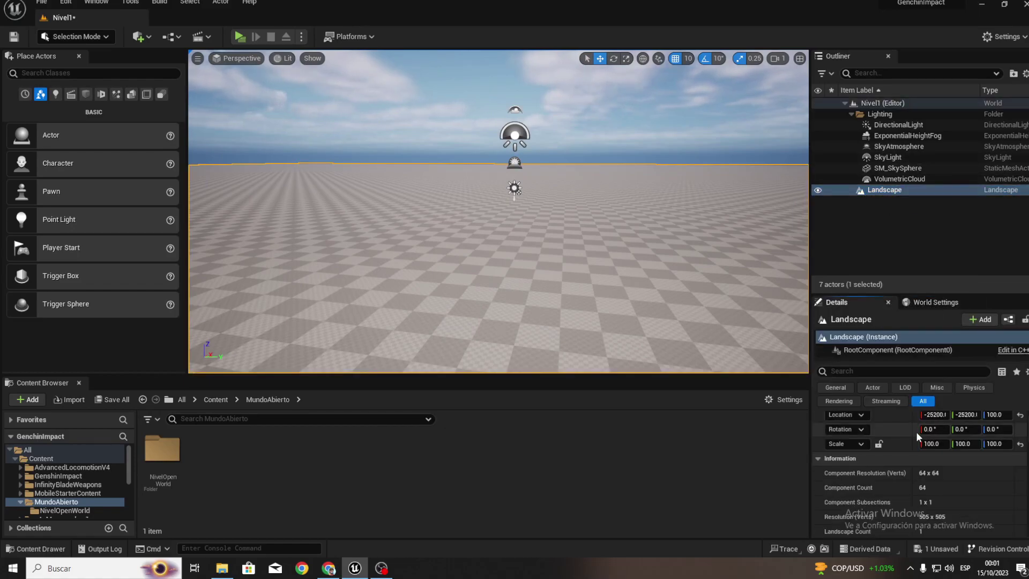
scroll(884, 468, down, 2)
scroll(884, 468, down, 2)
scroll(890, 469, down, 2)
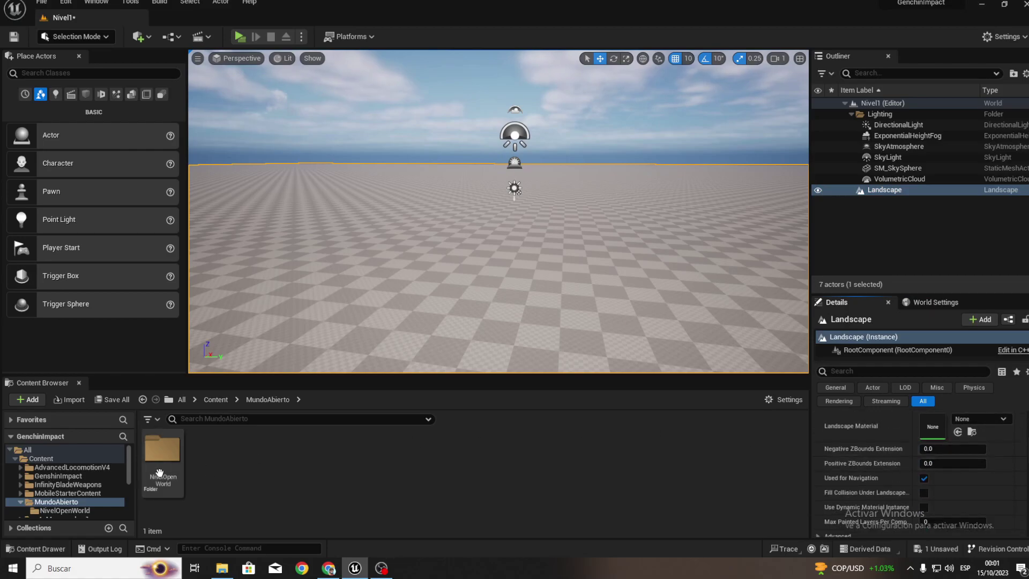
click(217, 399)
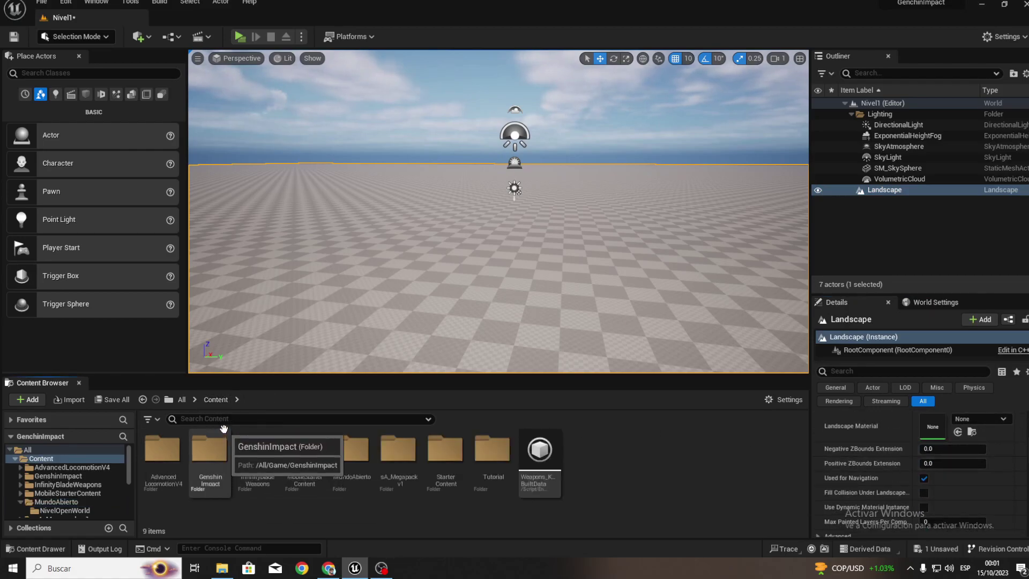
click(229, 419)
text(grass)
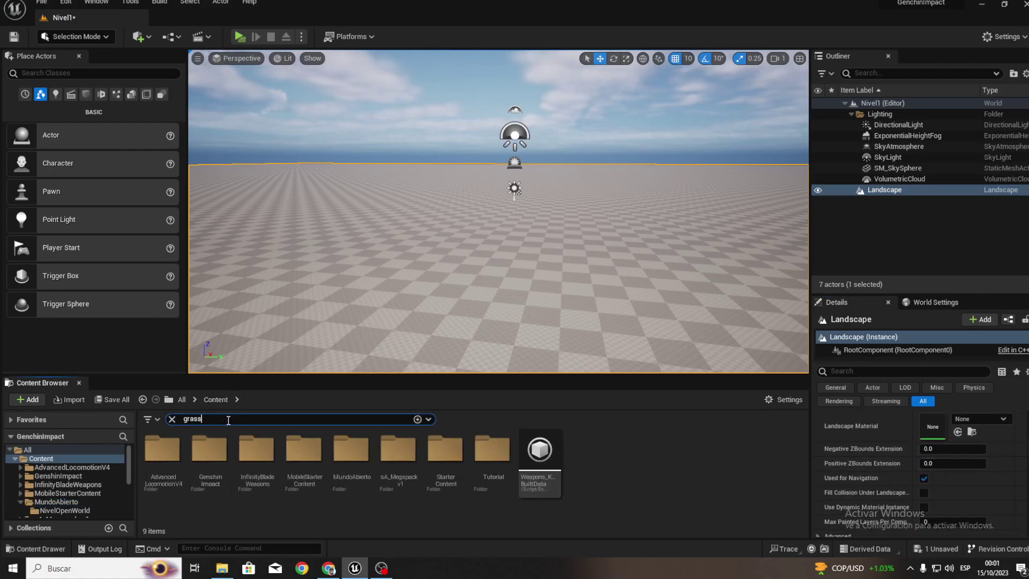
mouse_move(162, 453)
mouse_down()
mouse_move(791, 528)
mouse_move(917, 438)
mouse_up()
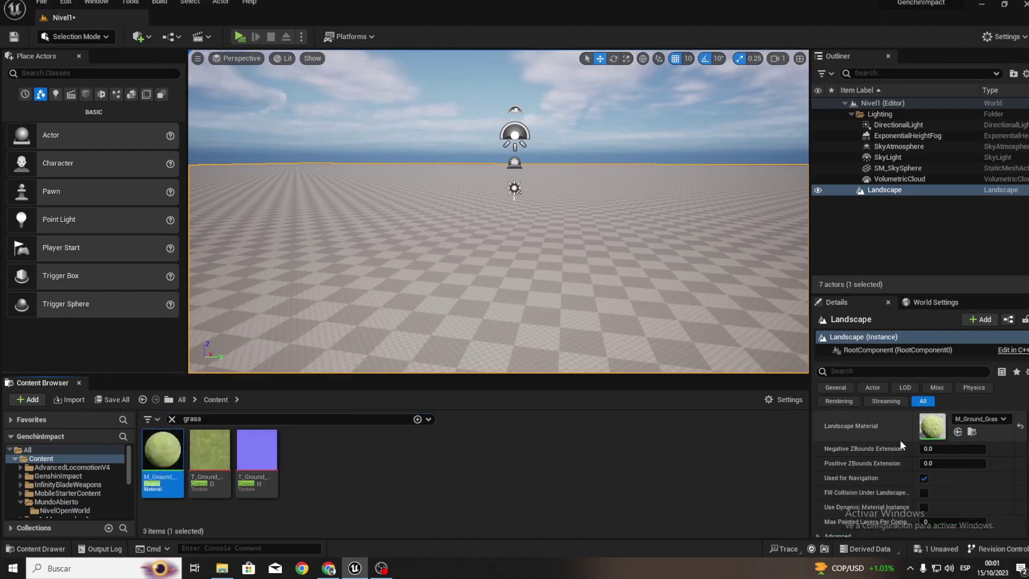
mouse_move(520, 210)
right_down()
mouse_move(563, 187)
mouse_move(531, 225)
right_up()
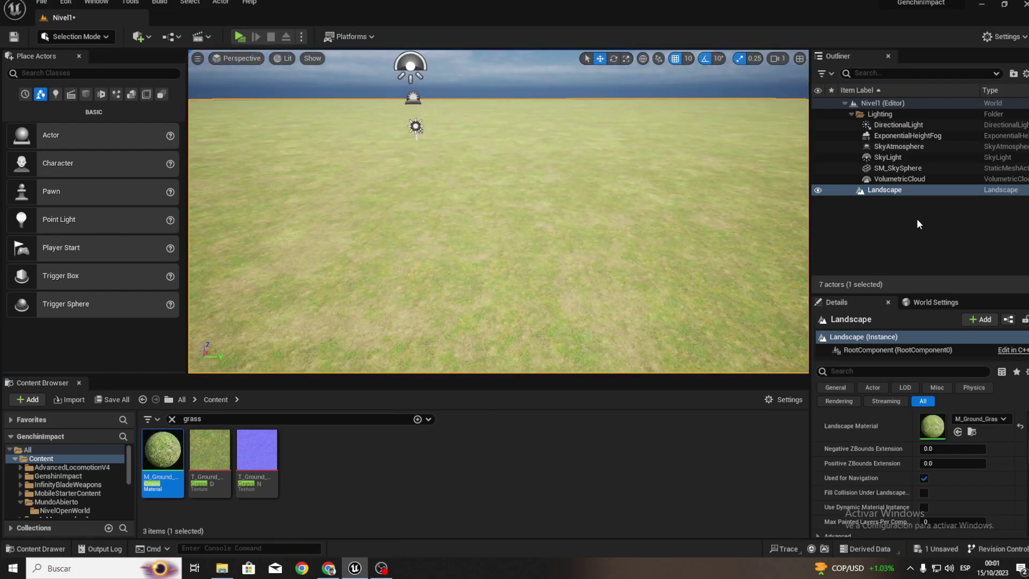
Set the DirectionalLight and SkyLight mobility to Stationary
click(878, 128)
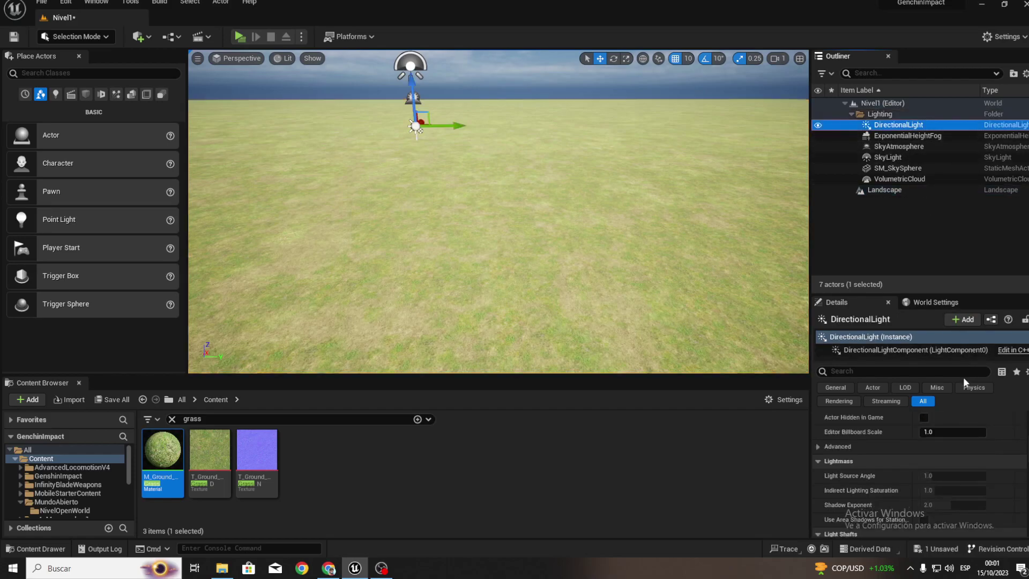
scroll(910, 419, up, 5)
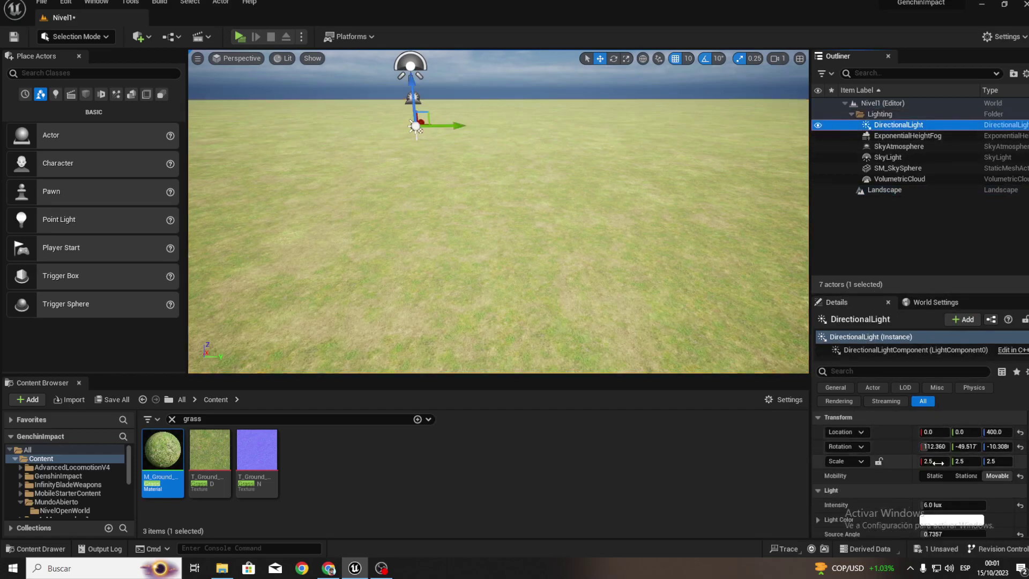
click(967, 476)
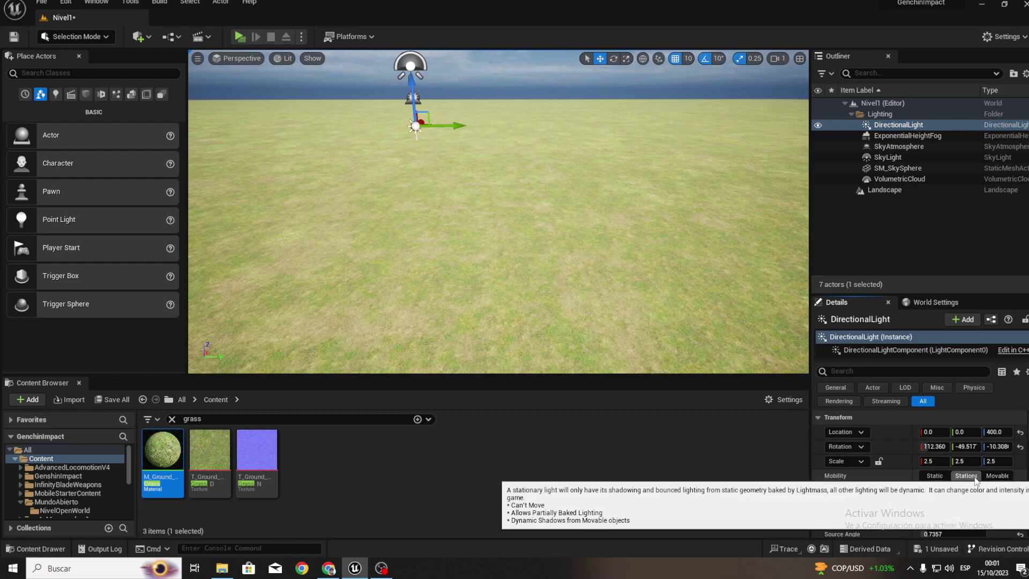
click(909, 146)
click(890, 157)
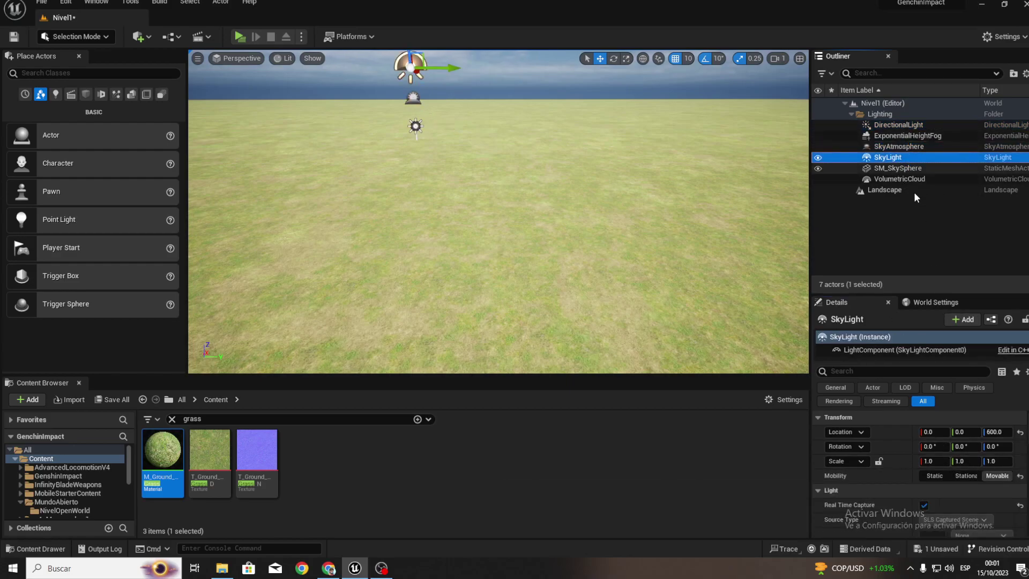
click(967, 476)
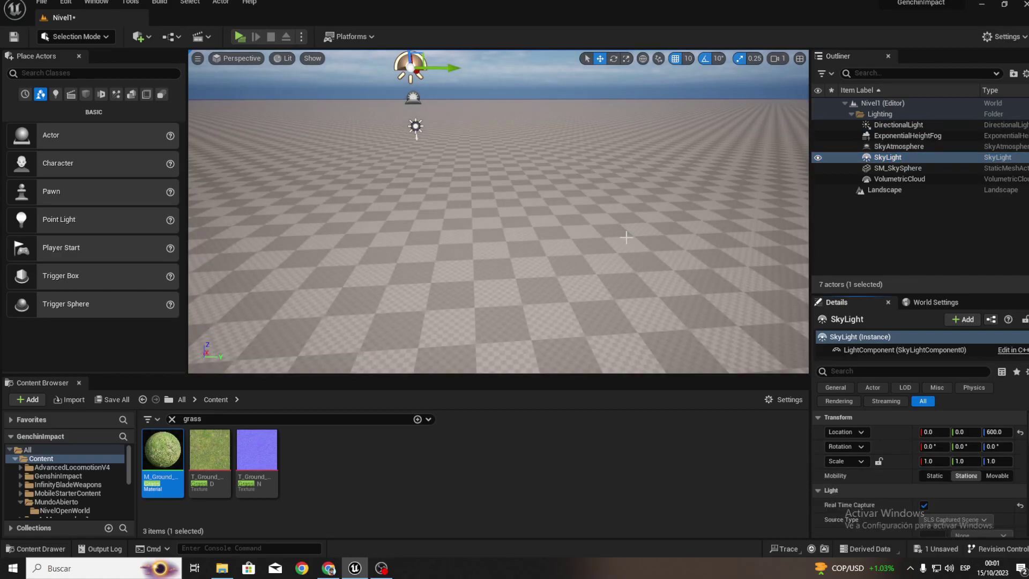
Place a test cube at height 200, try a play preview, then move it to X -550, height 300
right_drag(525, 152, 277, 373)
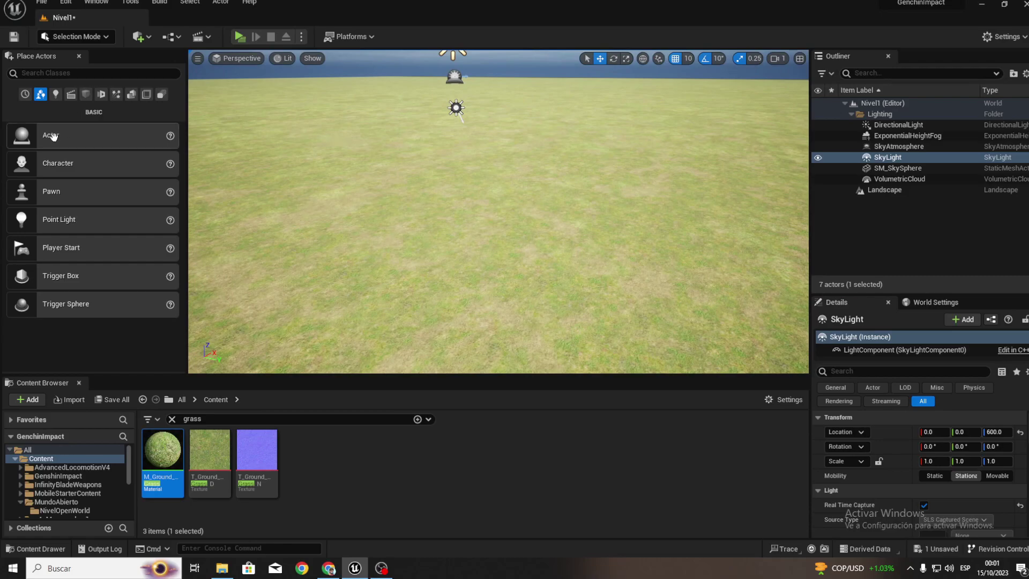
click(86, 95)
mouse_move(69, 152)
mouse_down()
mouse_move(485, 247)
mouse_move(488, 193)
mouse_up()
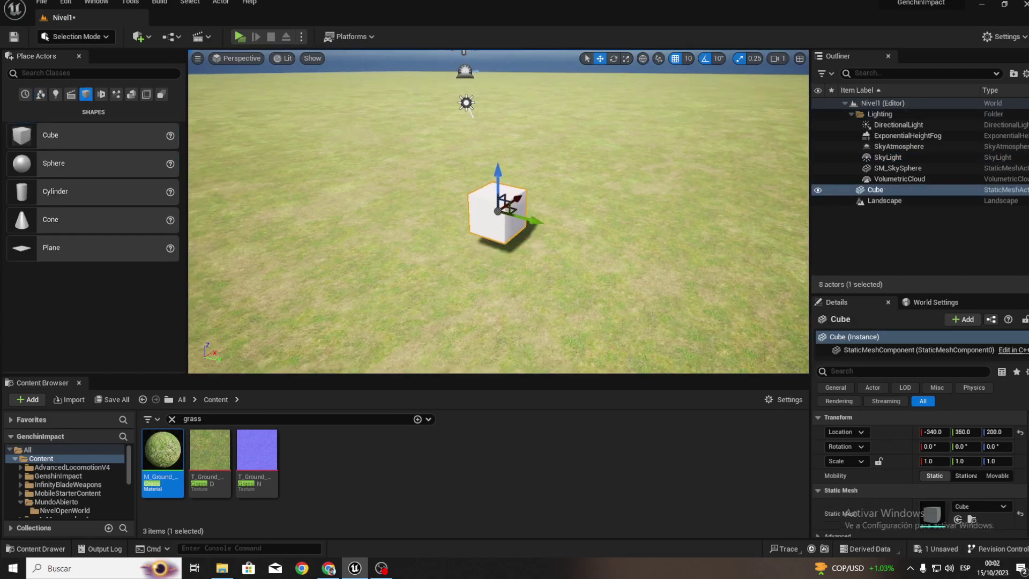
right_drag(535, 241, 509, 279)
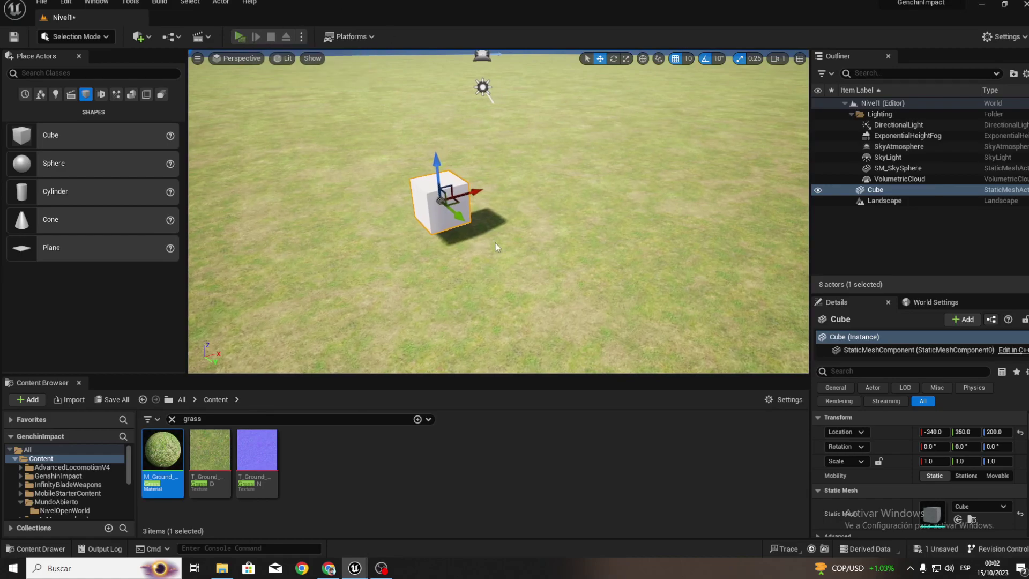
click(240, 37)
key(Escape)
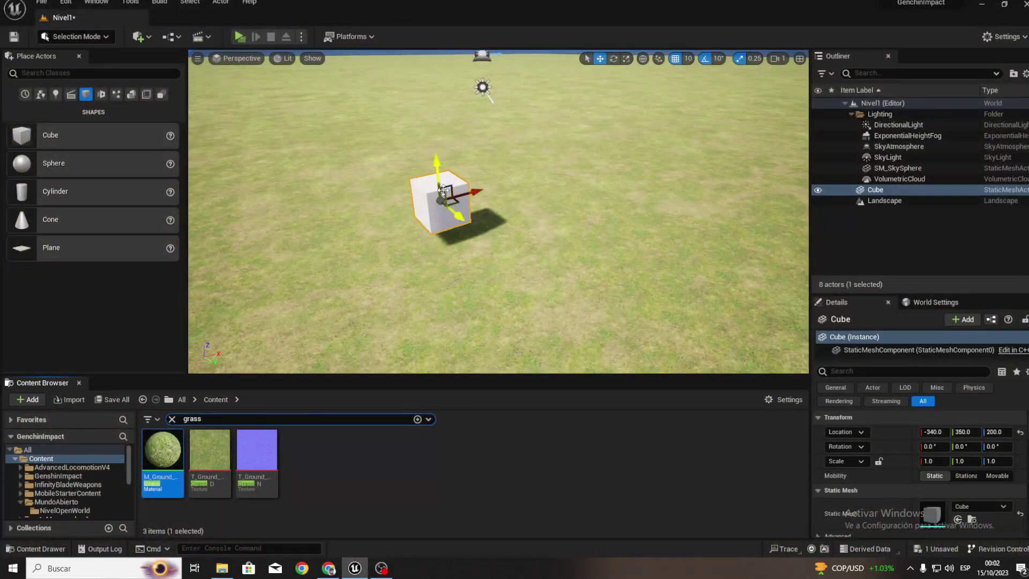
drag(472, 192, 404, 211)
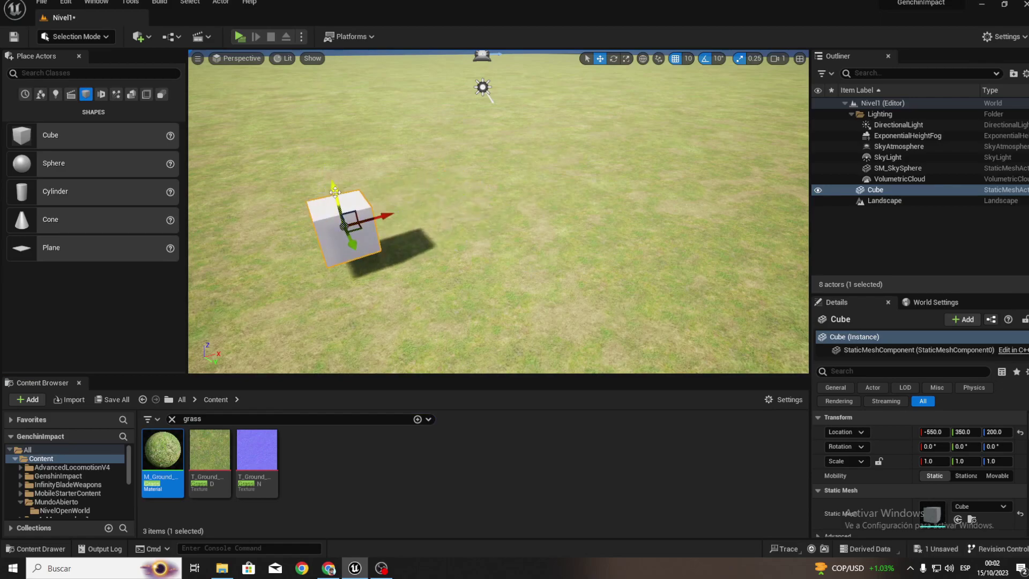
drag(334, 192, 323, 143)
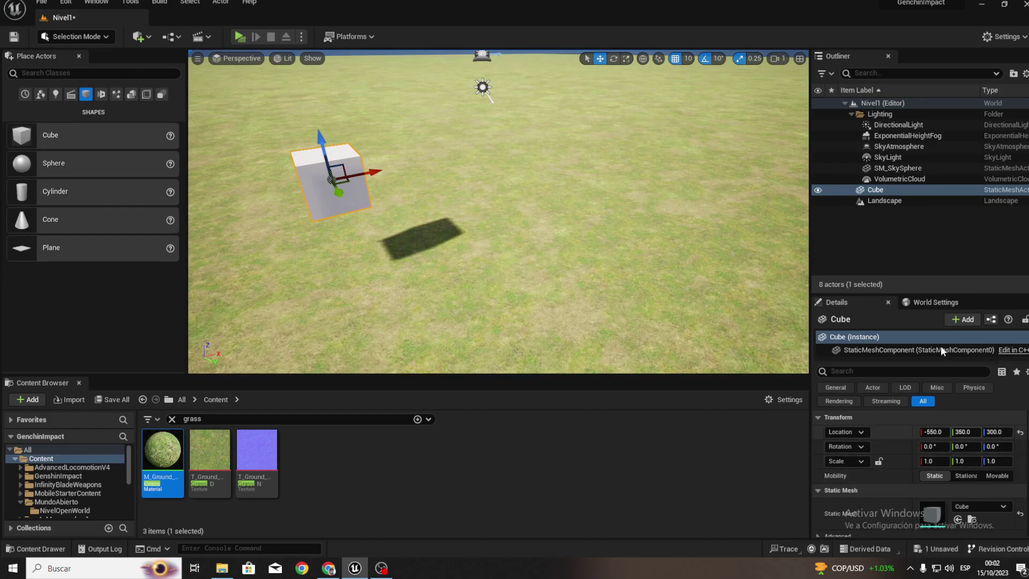
Set the SkyLight mobility to Movable
click(898, 125)
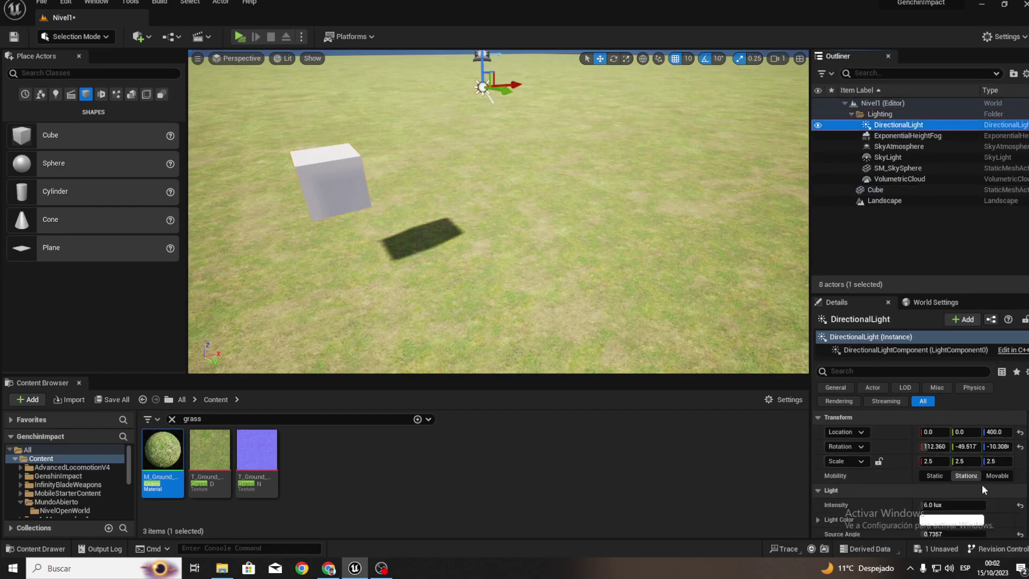
click(887, 157)
click(1005, 473)
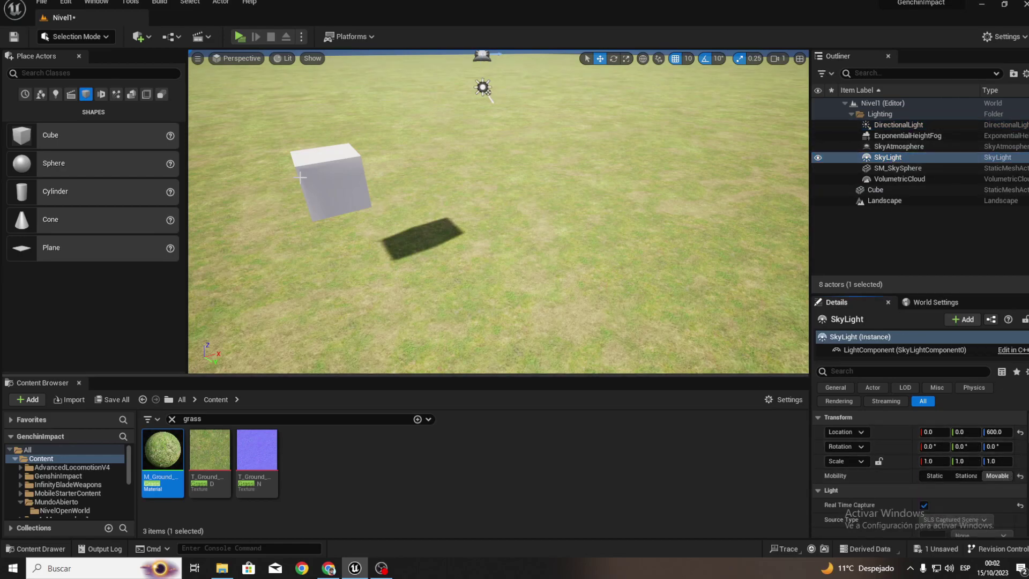
Nudge the cube to X -610, lift it higher, then delete it from the level
click(329, 183)
right_drag(343, 215, 375, 214)
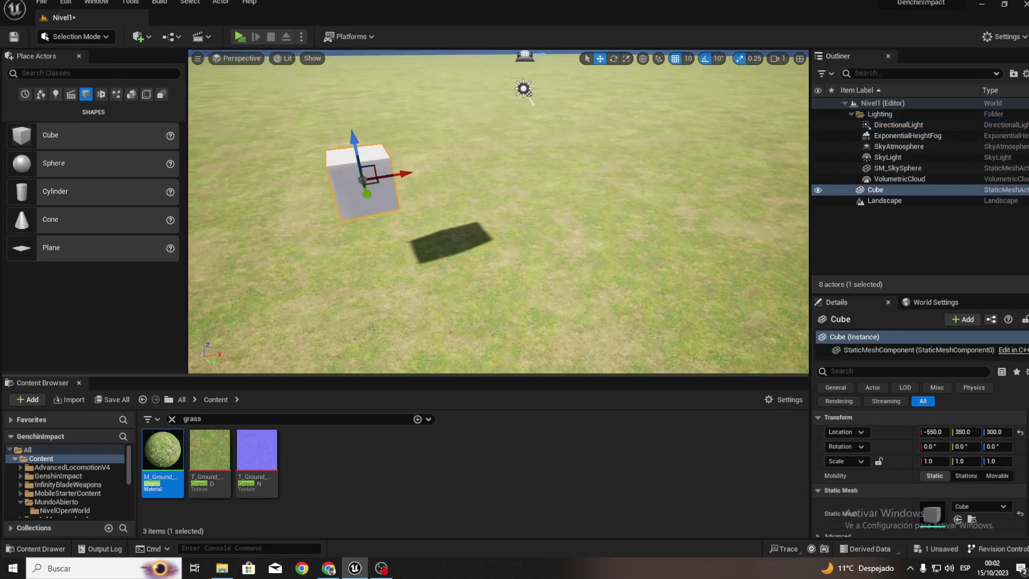
right_drag(391, 168, 423, 167)
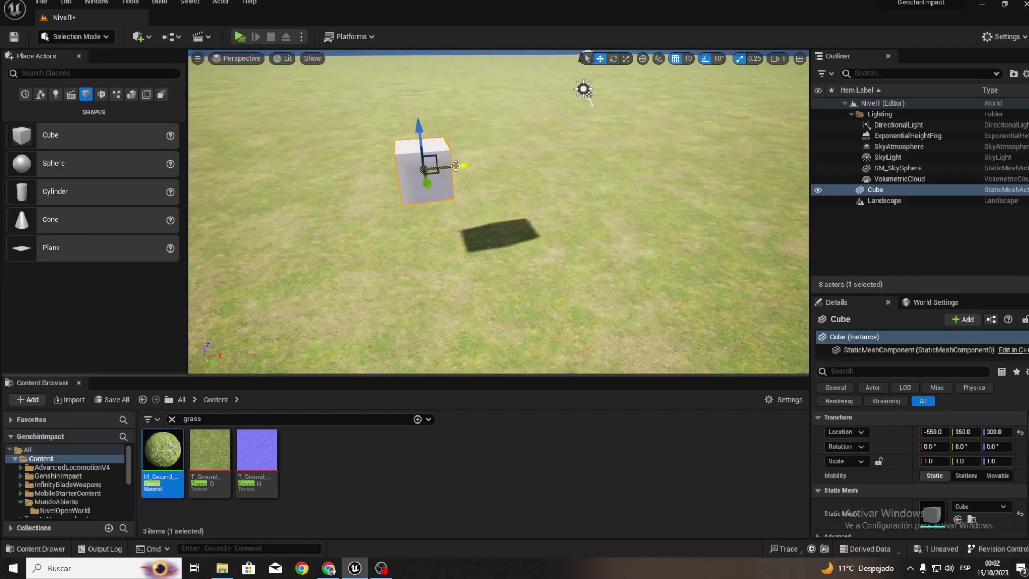
mouse_move(456, 165)
mouse_down()
mouse_move(438, 175)
mouse_move(454, 174)
mouse_up()
drag(415, 132, 413, 78)
key(Delete)
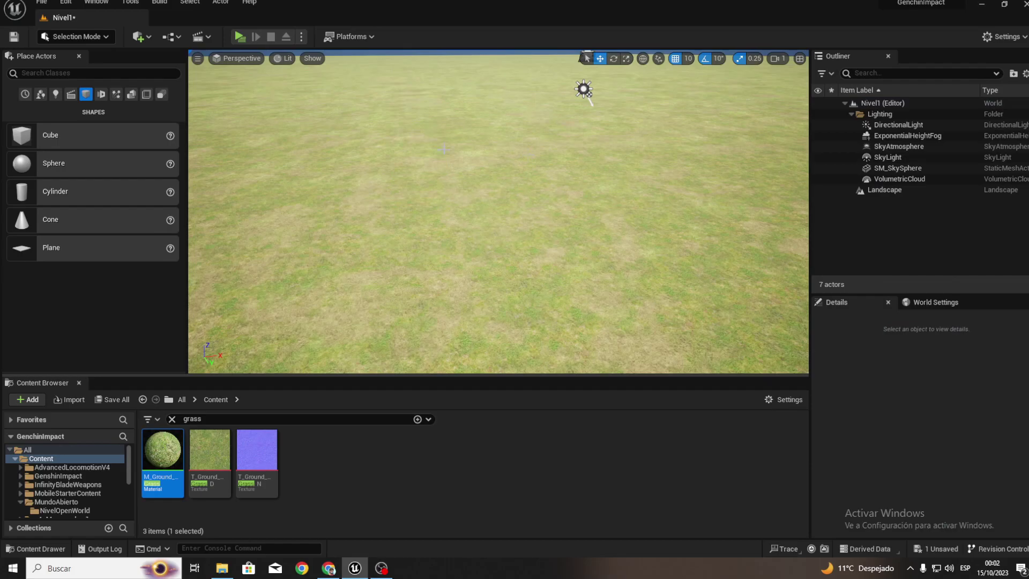
right_drag(536, 59, 632, 56)
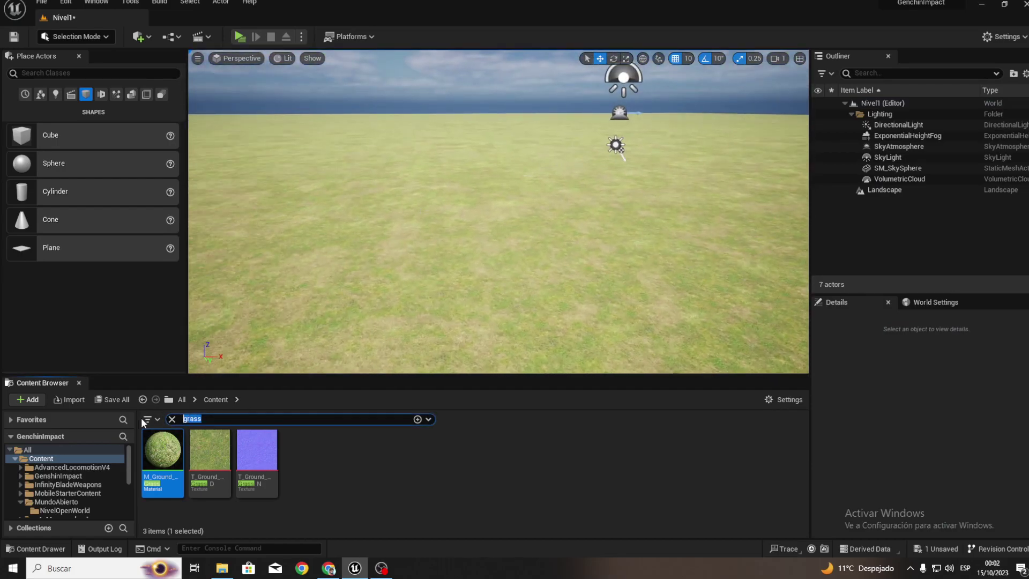
Clear the grass search filter in the Content Browser and look around the landscape
click(172, 419)
right_drag(499, 214, 498, 214)
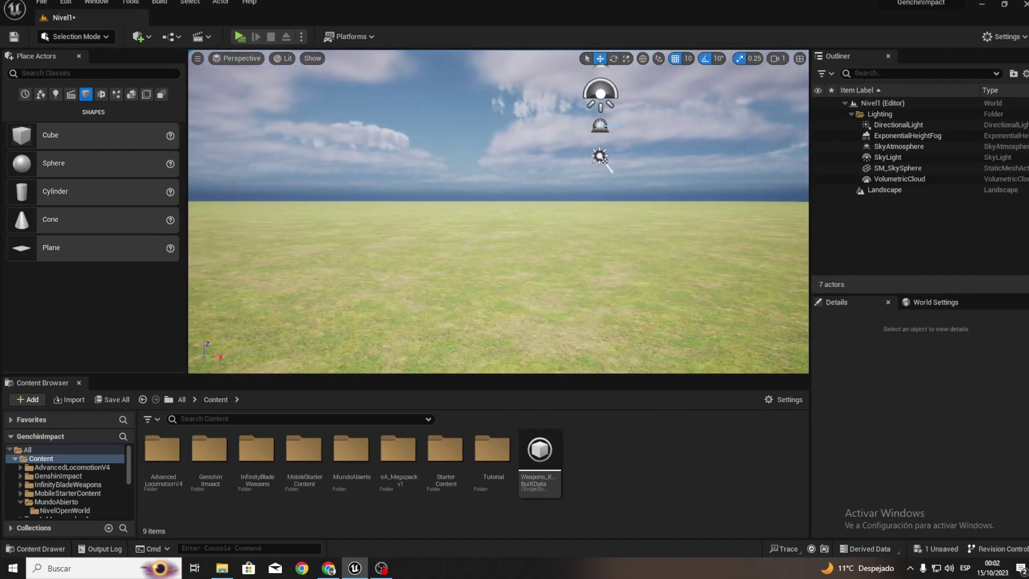
right_drag(517, 292, 517, 292)
right_drag(506, 251, 505, 250)
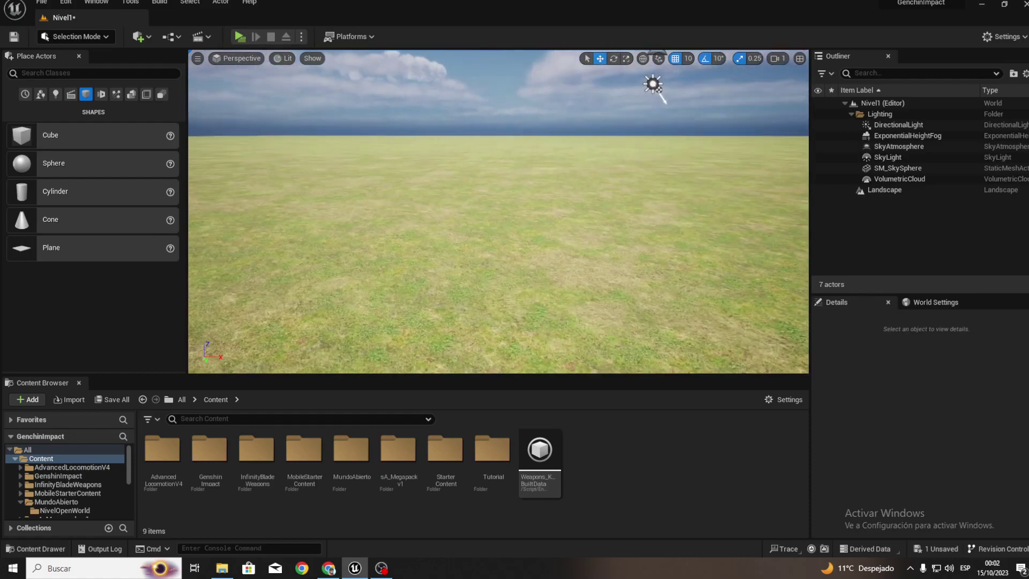
Play-test the level in a standalone preview with Shader Complexity view toggled via F5
click(241, 37)
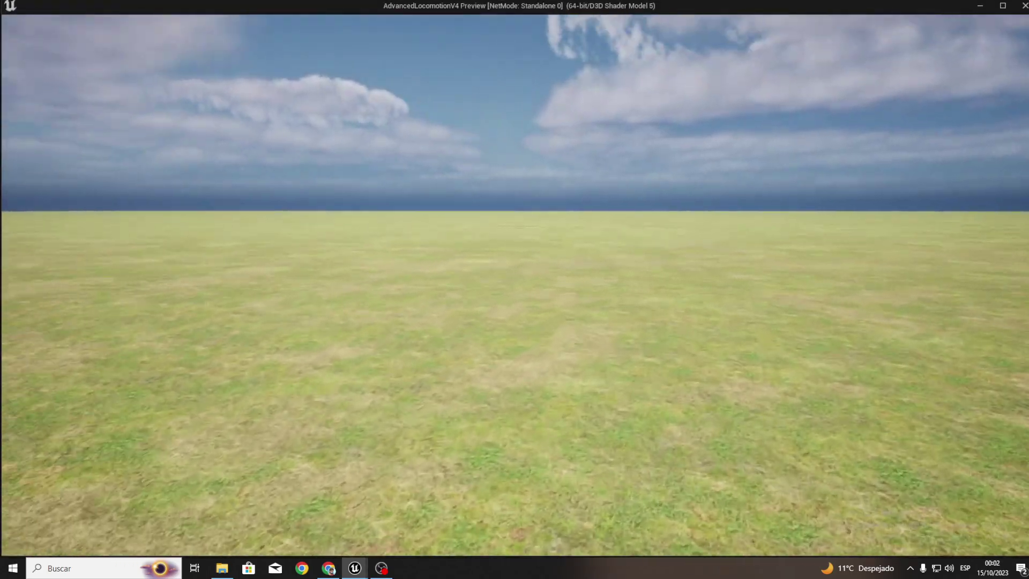
key(F5)
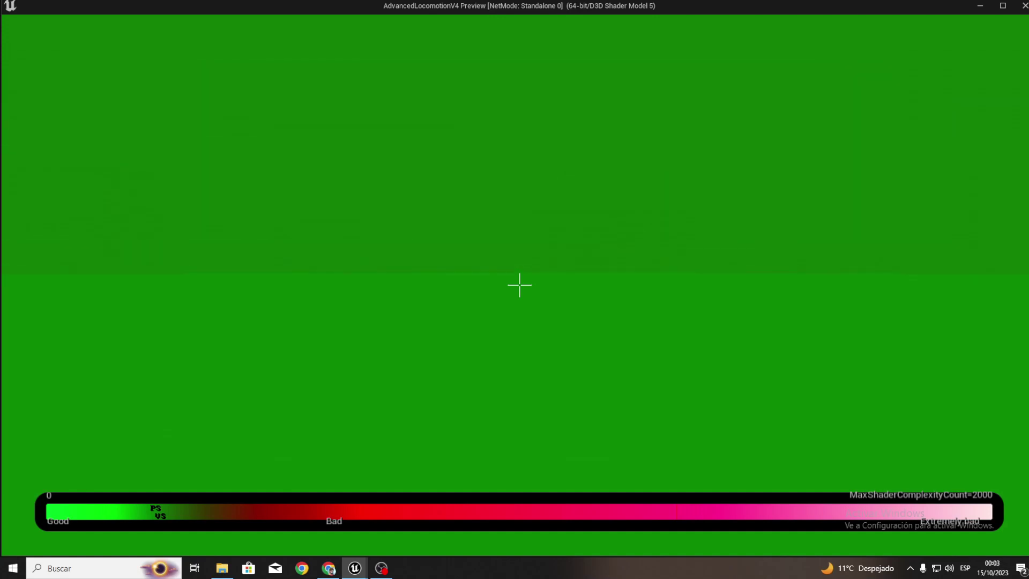
key(Escape)
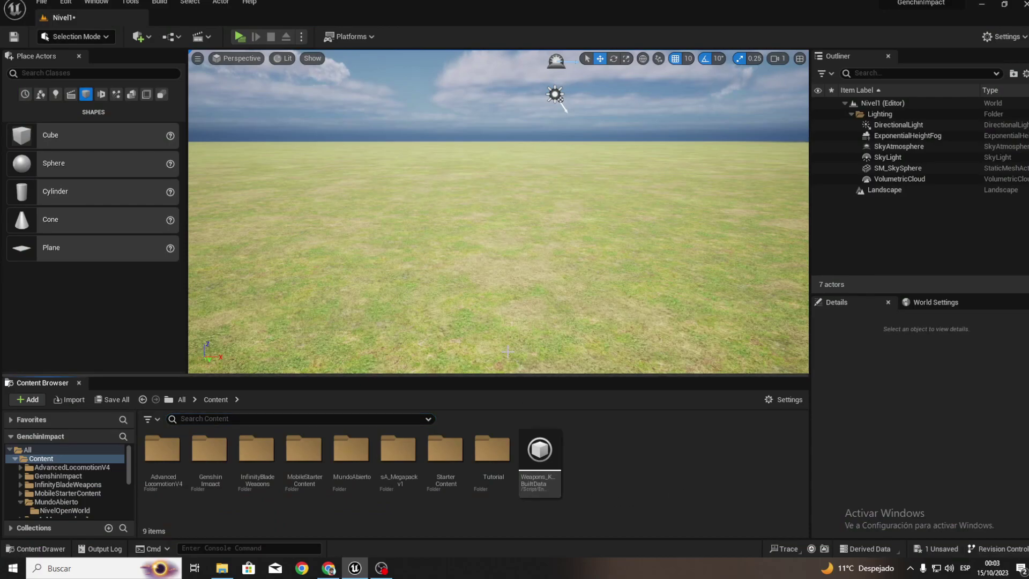
mouse_move(434, 247)
right_down()
mouse_move(437, 214)
mouse_move(421, 244)
mouse_move(413, 239)
right_up()
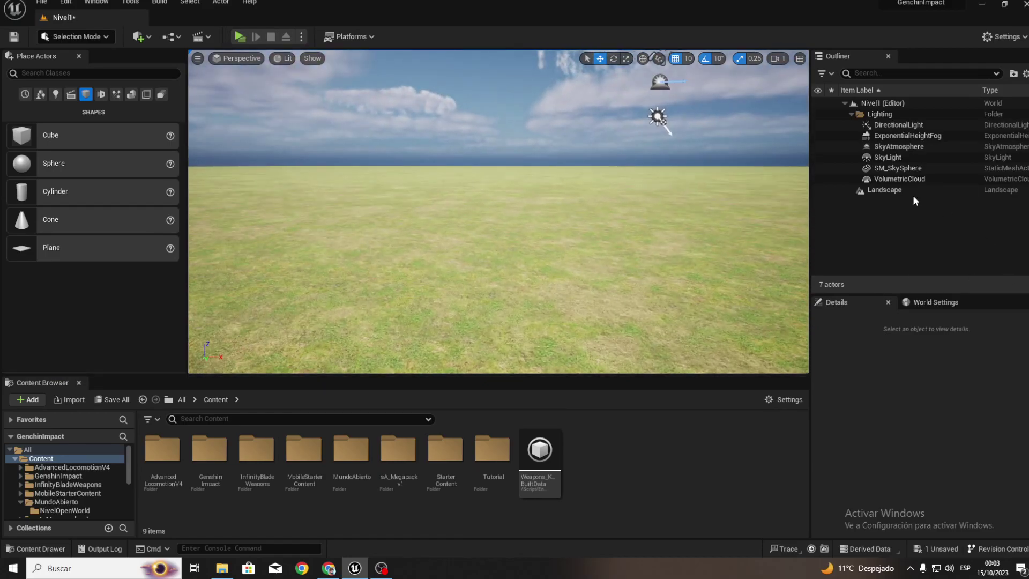
Browse into GenshinImpact > Actores, then return to the top Content folder
right_drag(413, 238, 426, 241)
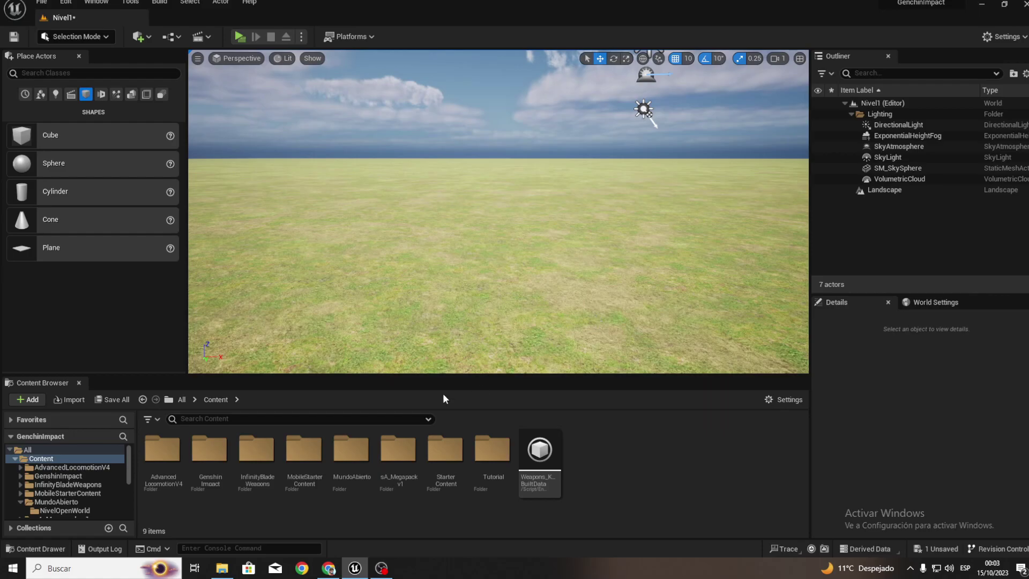
mouse_move(536, 257)
right_down()
mouse_move(536, 300)
mouse_move(535, 284)
right_up()
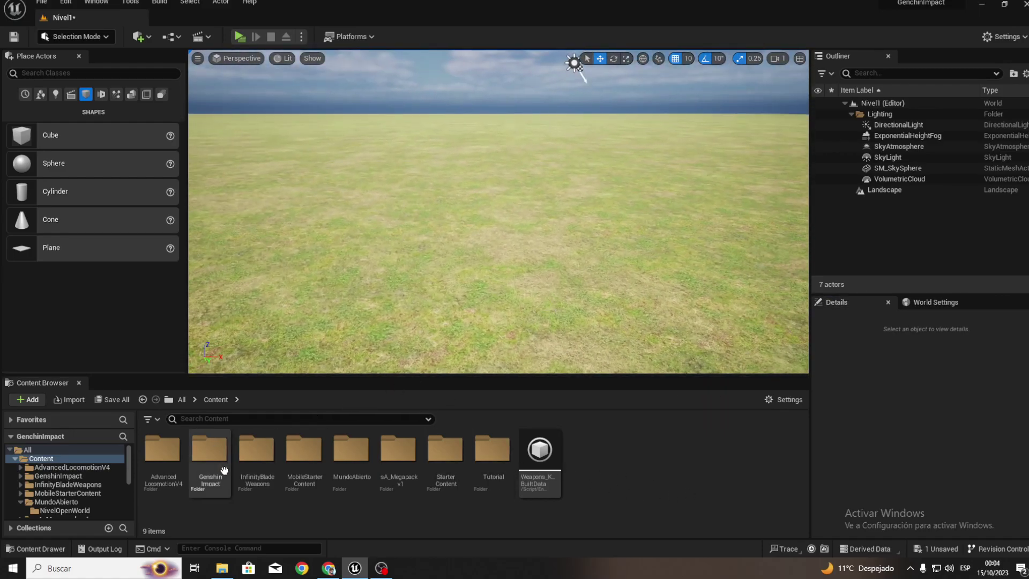
double_click(222, 489)
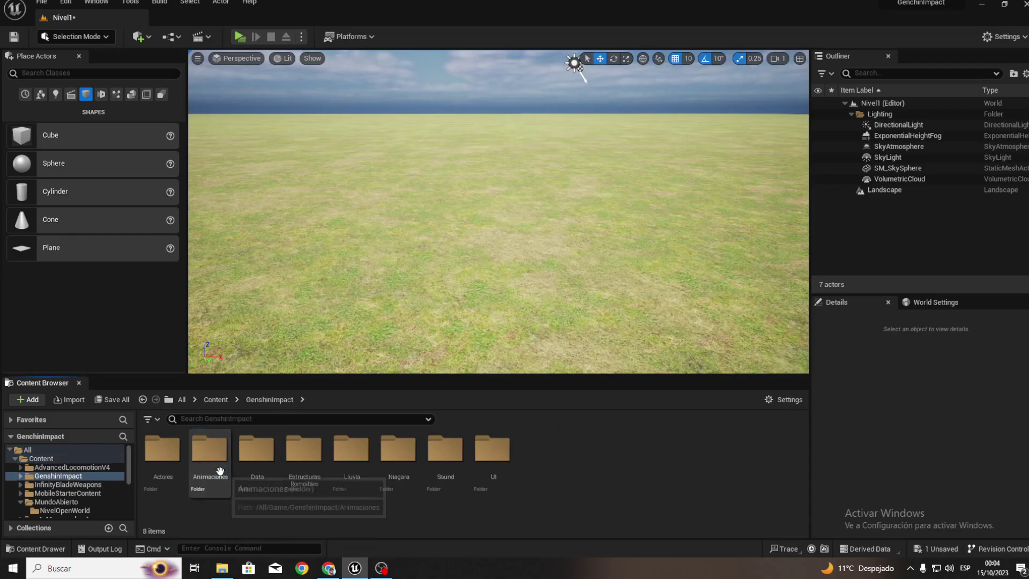
double_click(179, 486)
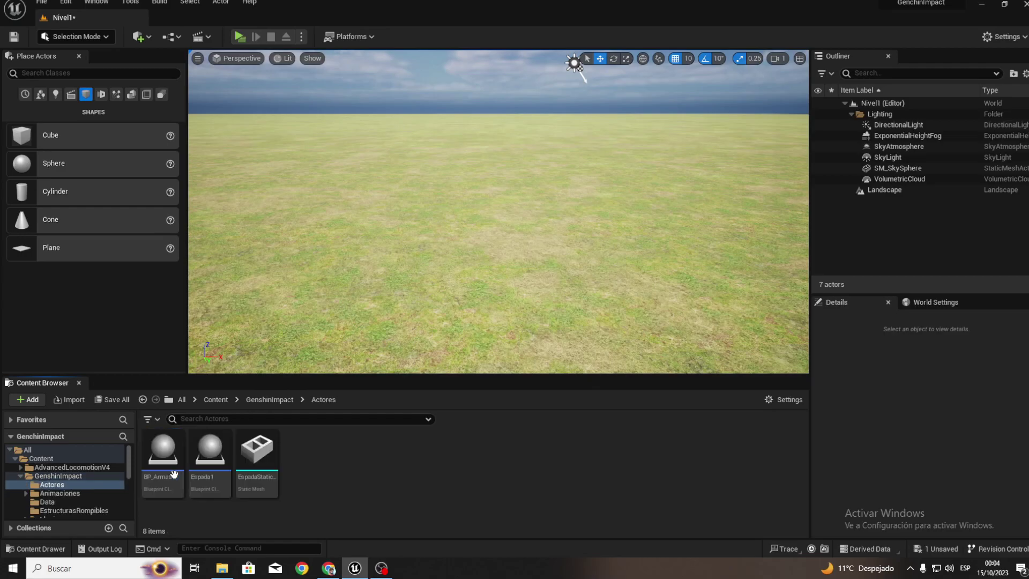
click(275, 401)
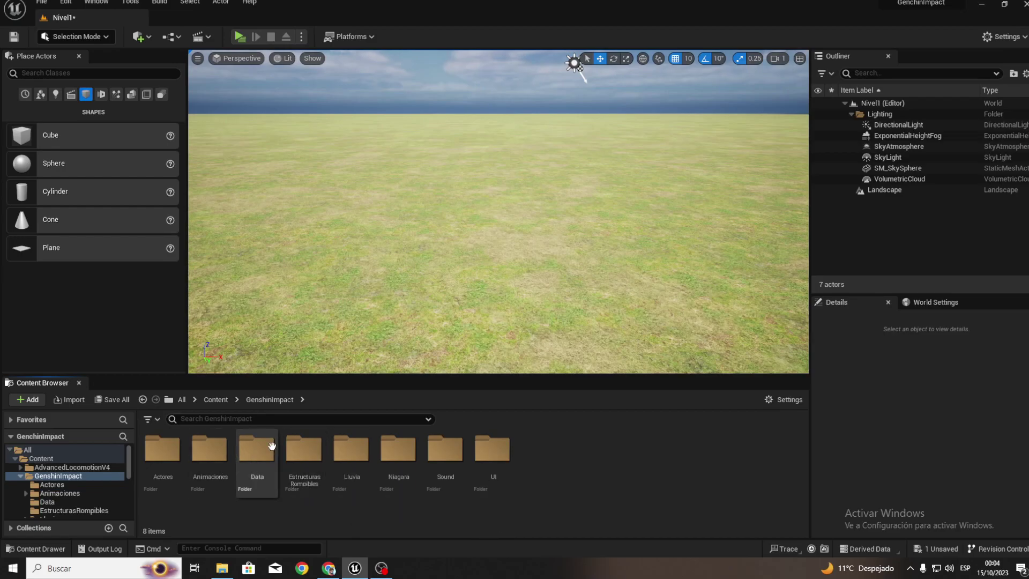
click(216, 400)
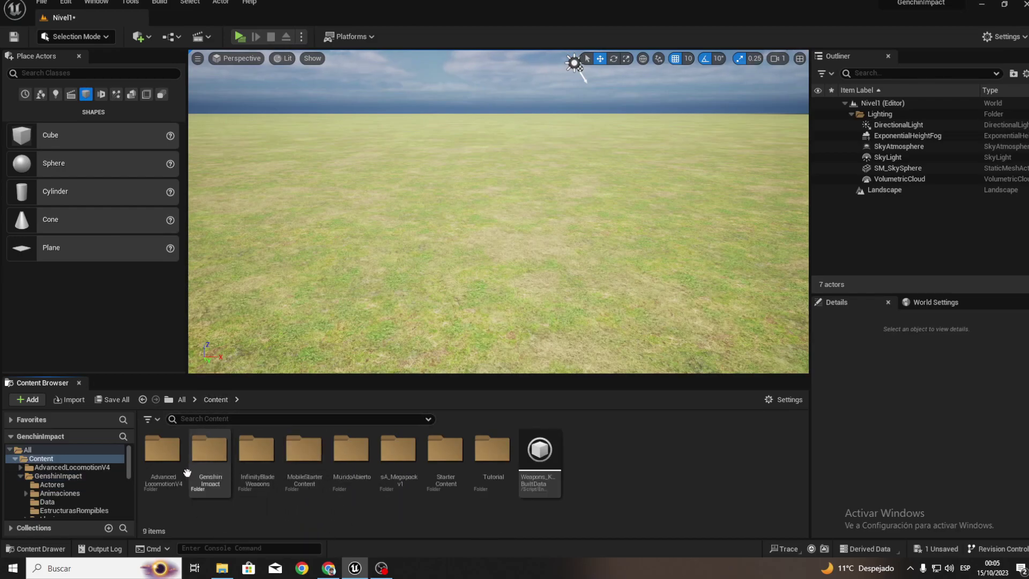
Open AdvancedLocomotionV4 > Blueprints > CharacterLogic
double_click(162, 467)
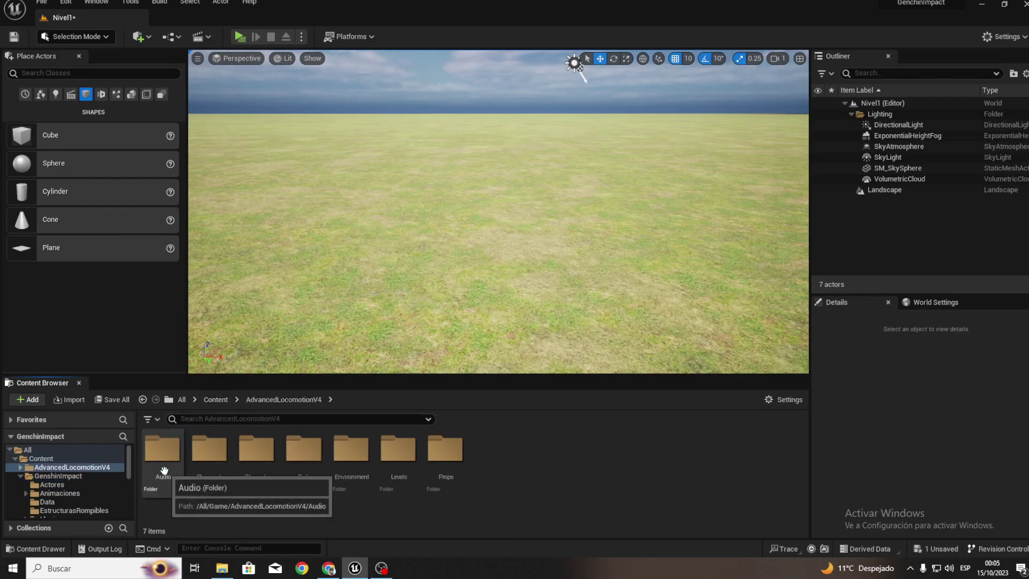
double_click(209, 453)
double_click(294, 474)
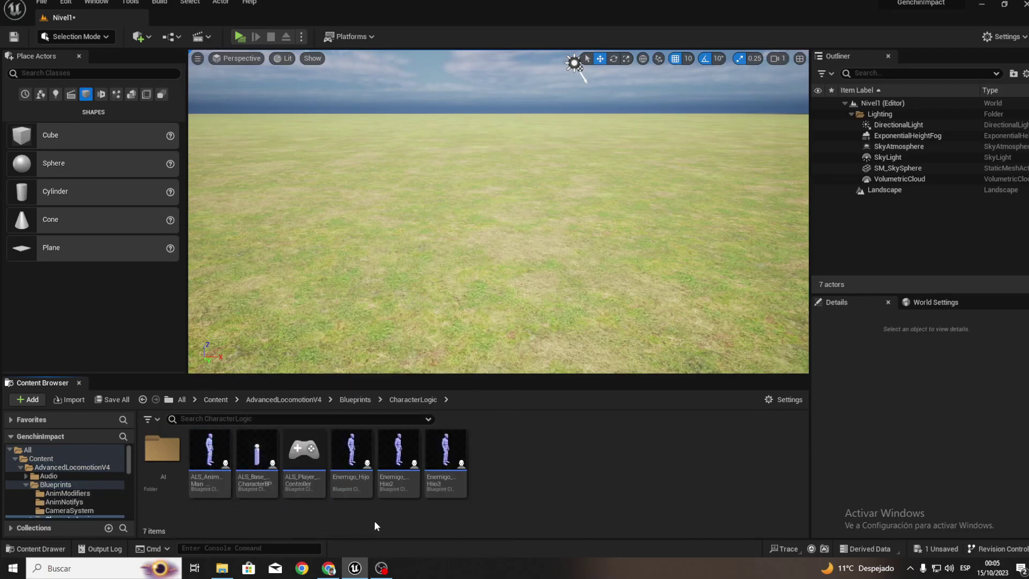
Place ALS_AnimMan_CharacterBP in the level, set Auto Possess Player to Player 0, and play-test
click(211, 445)
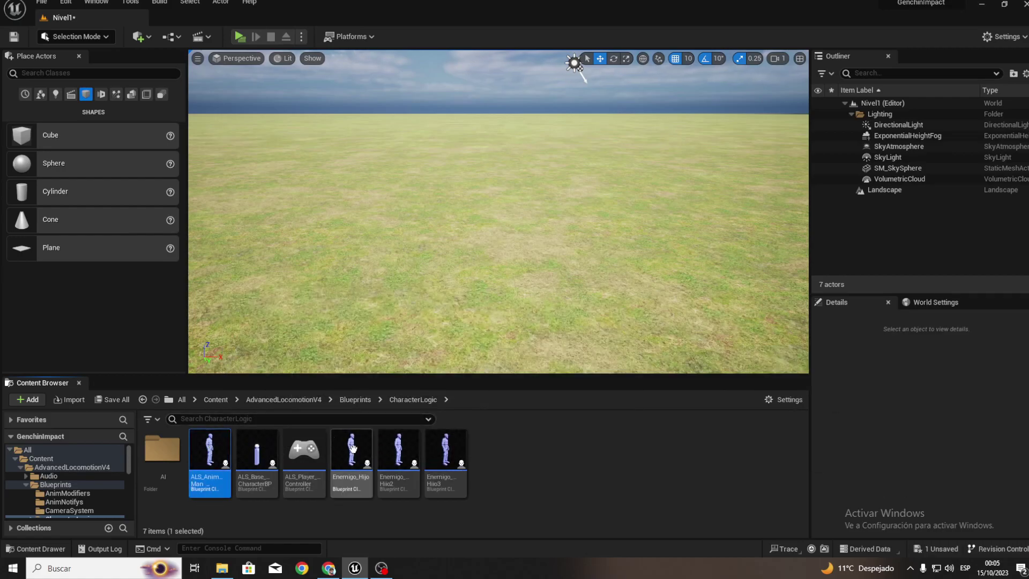
drag(210, 450, 354, 242)
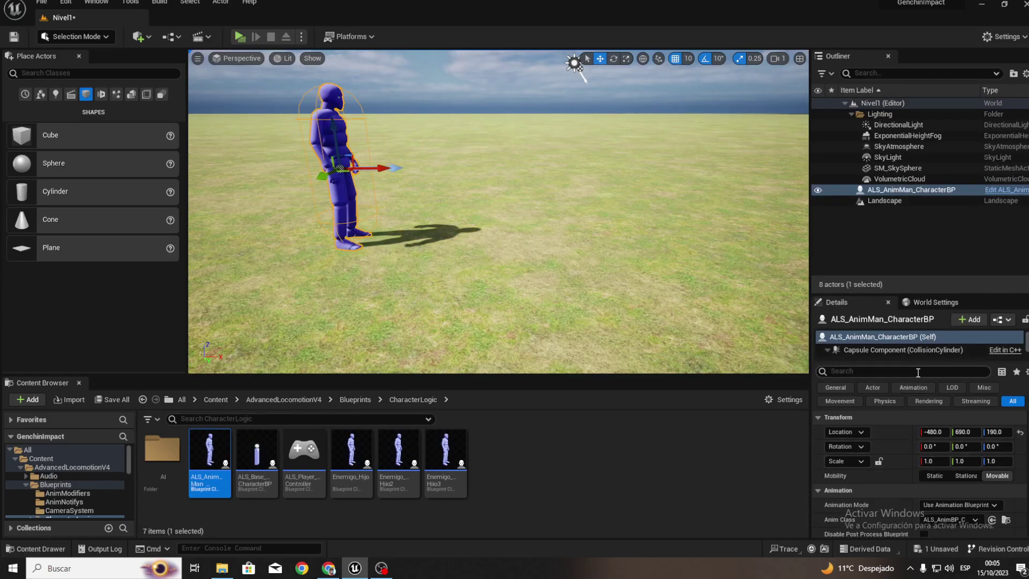
text(pawn)
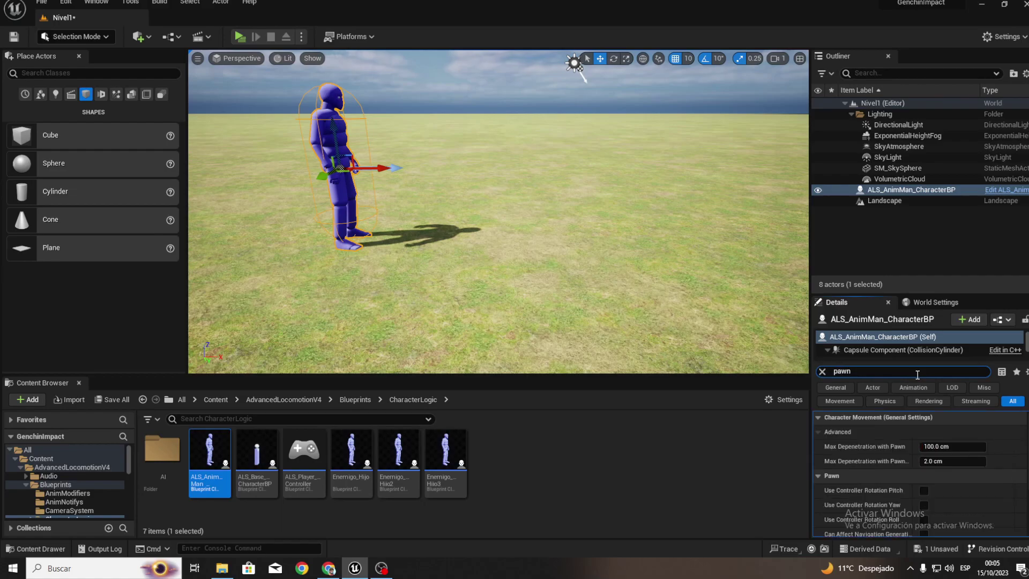
scroll(931, 487, down, 2)
click(949, 493)
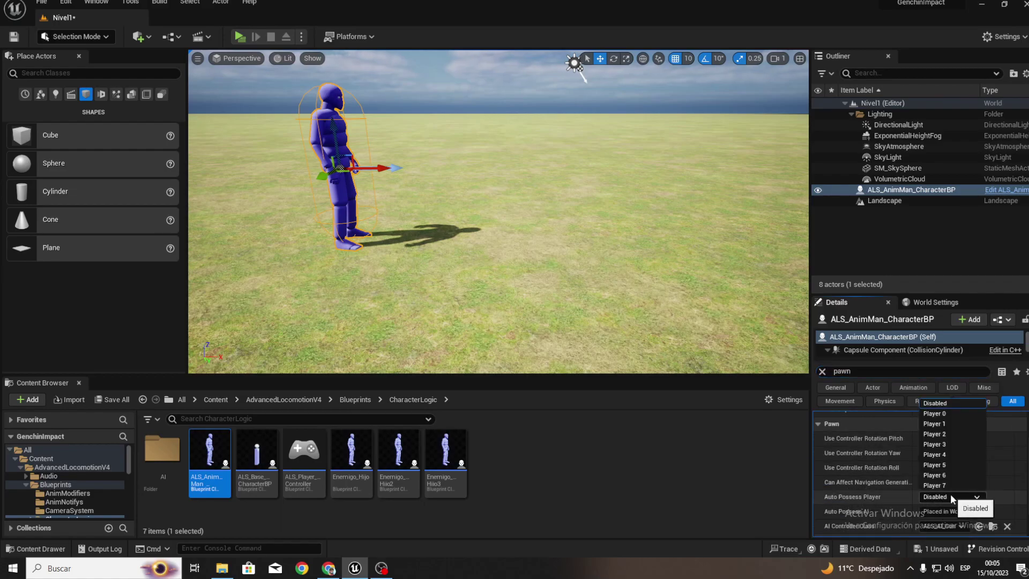
click(942, 413)
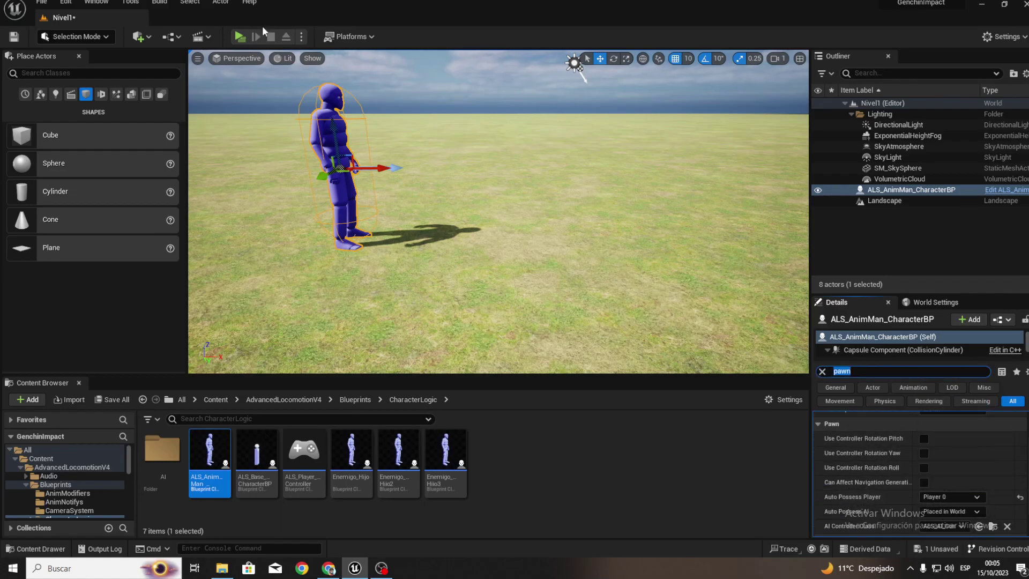
click(248, 39)
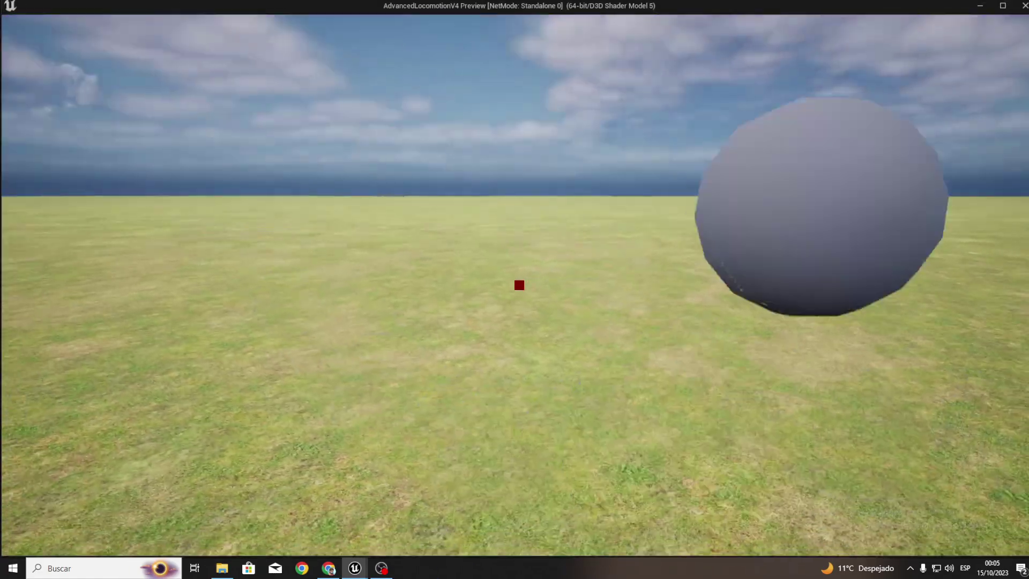
key(Escape)
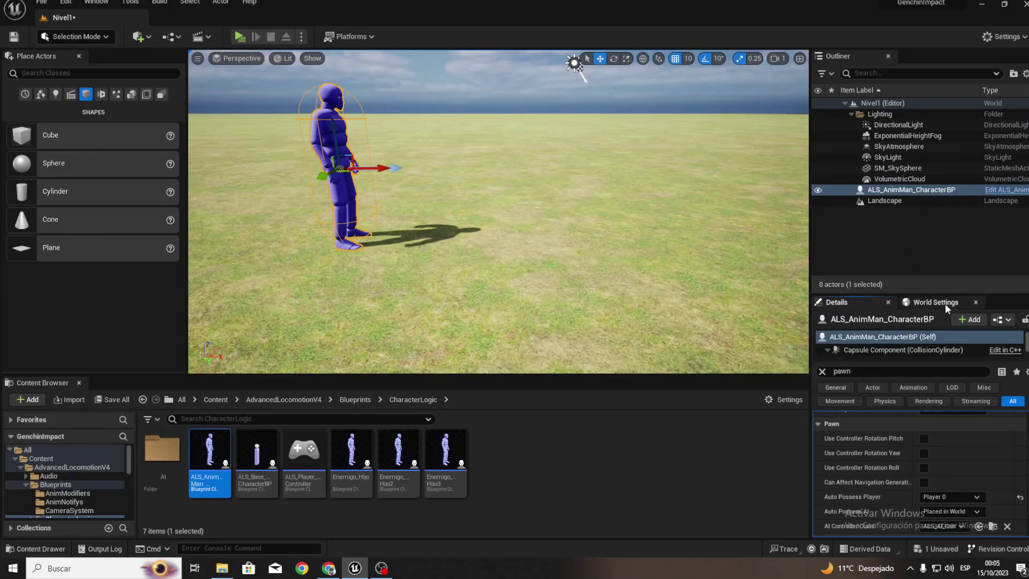
Set the World Settings GameMode Override to ALS_GameMode_SP
click(942, 303)
click(934, 353)
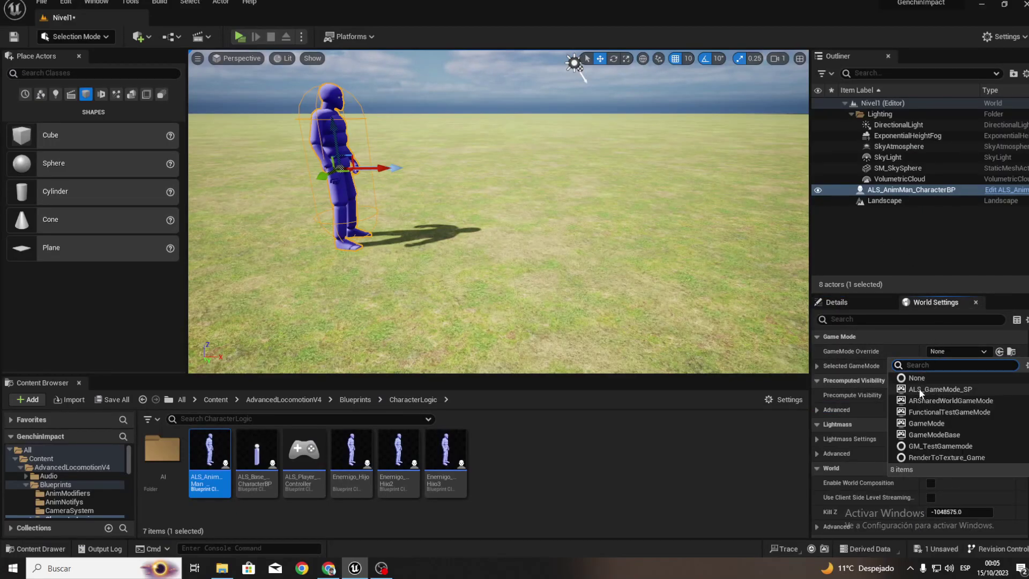
click(940, 389)
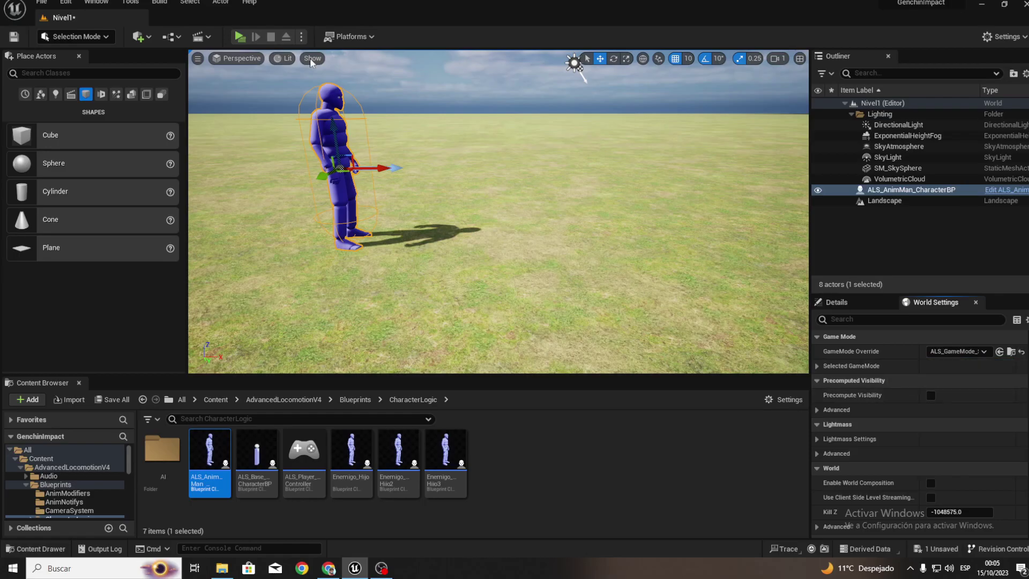
Play-test the level, running forward and swinging the sword, then return to the editor
click(241, 37)
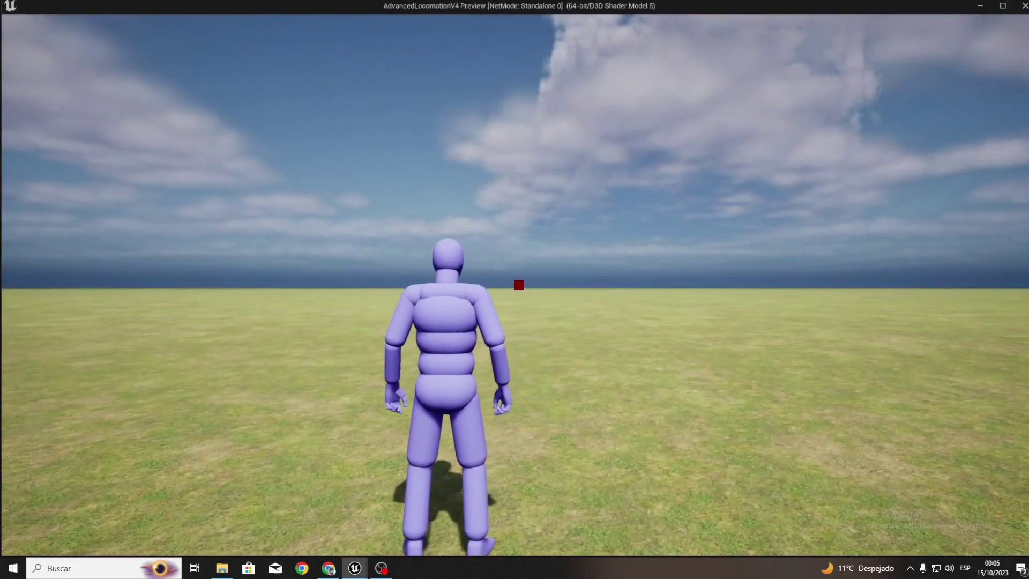
key(w)
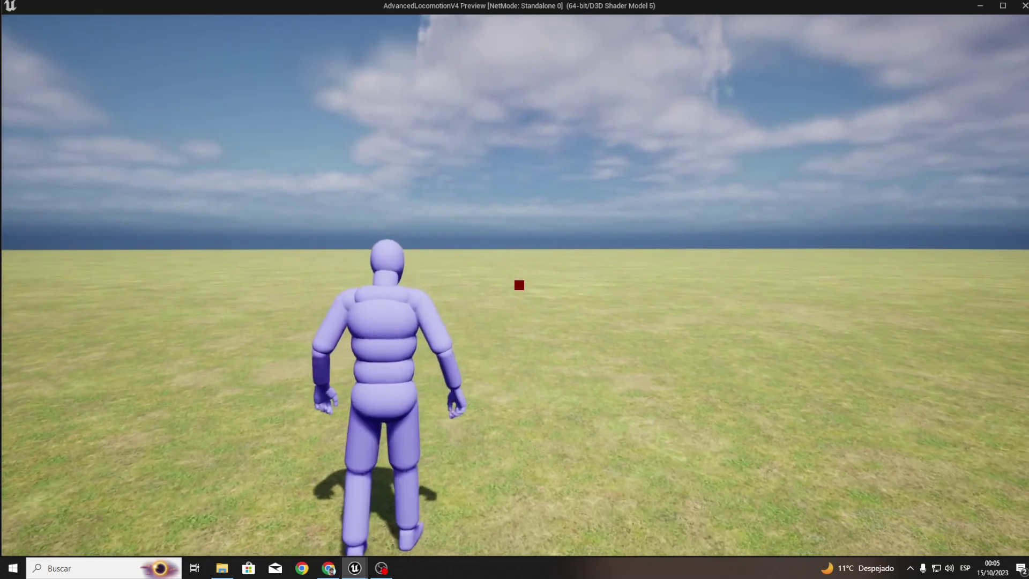
click(520, 285)
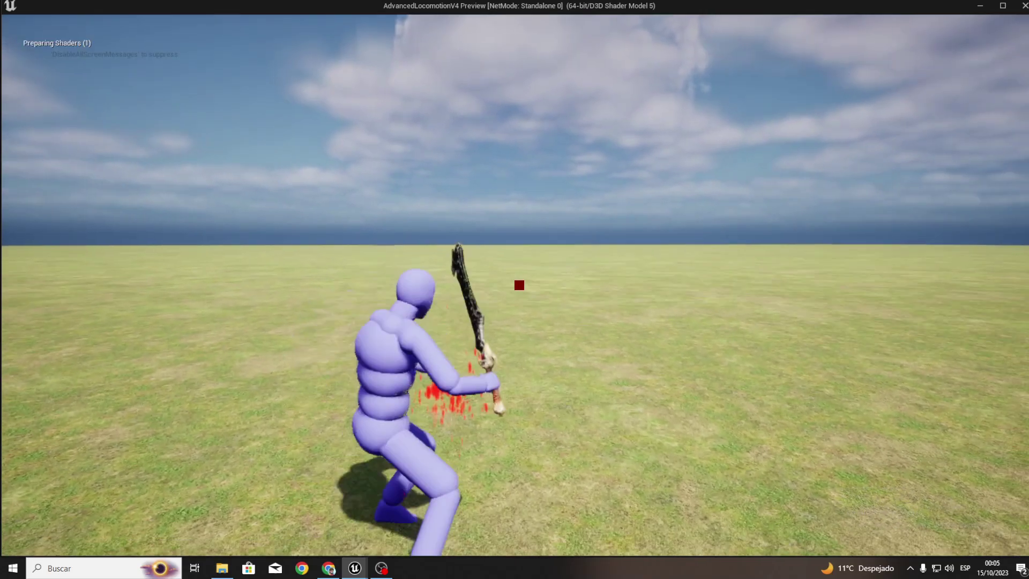
key(Escape)
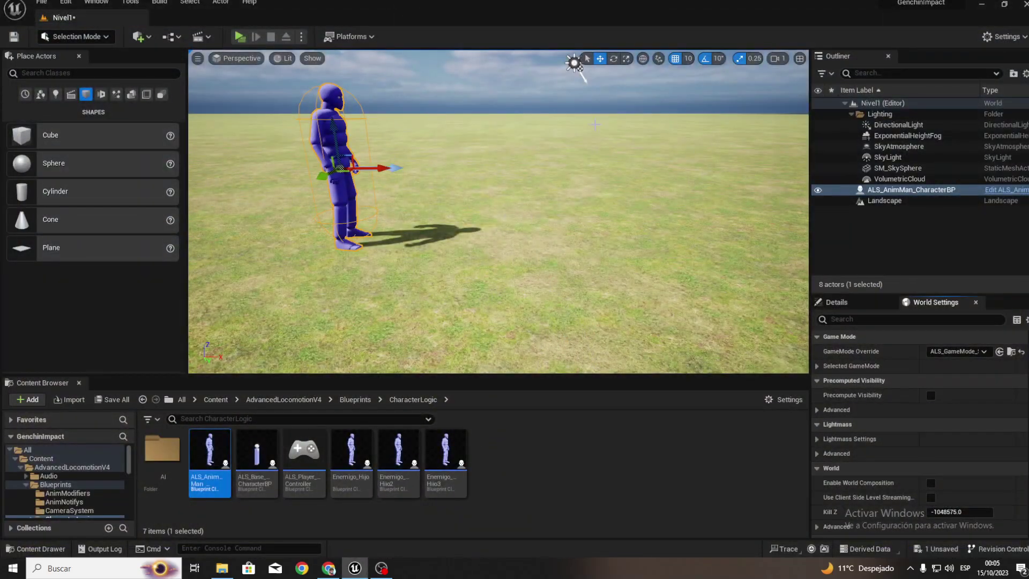
click(623, 457)
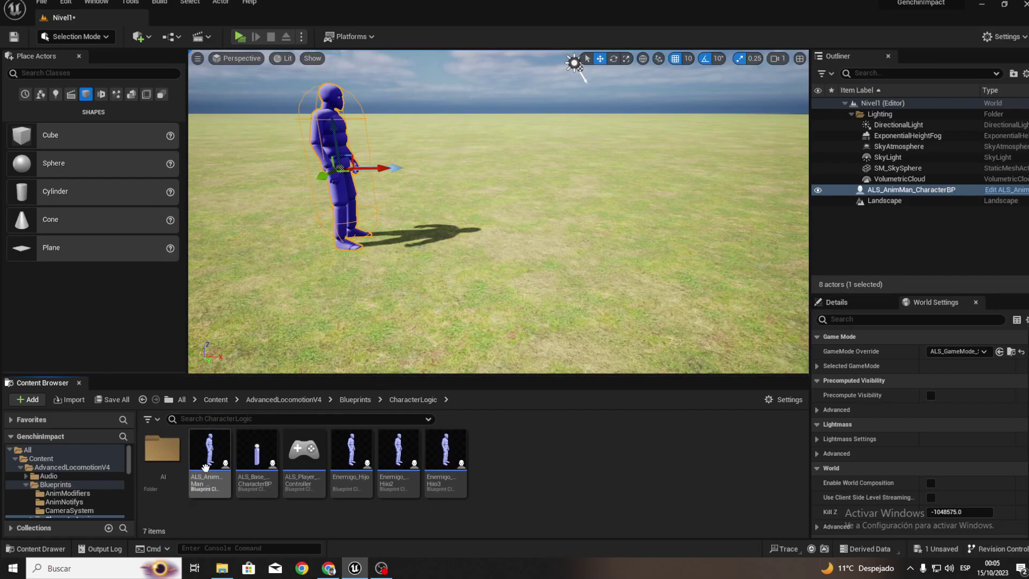
Duplicate the ALS_AnimMan blueprint and name the copy Personaje
right_click(213, 449)
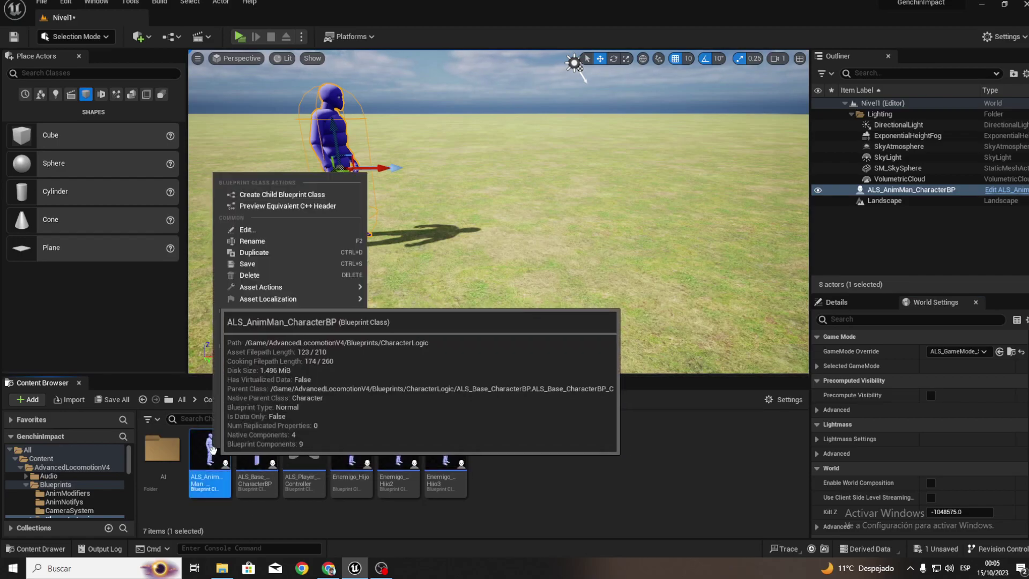
click(242, 252)
text(Personaje)
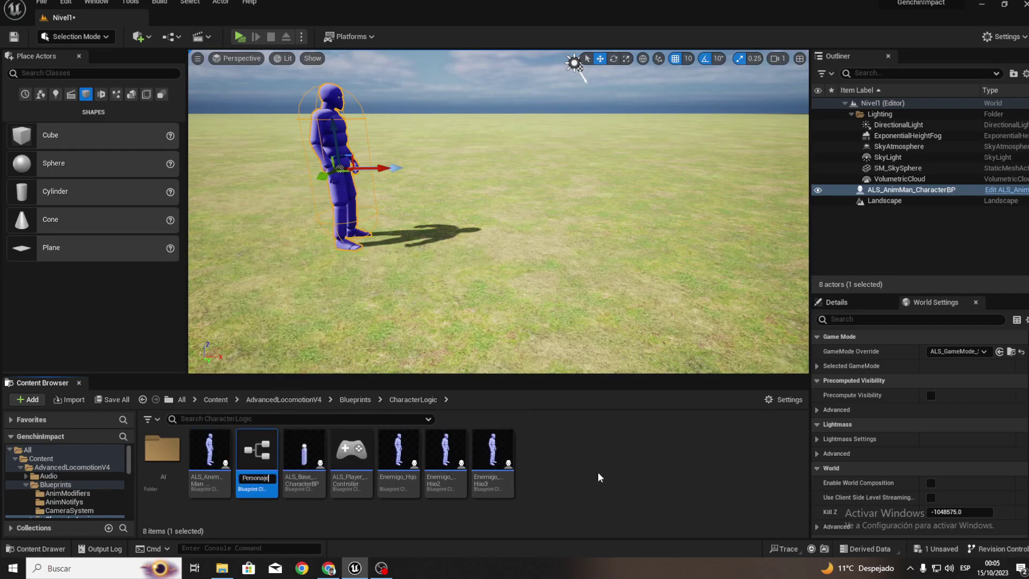
key(Return)
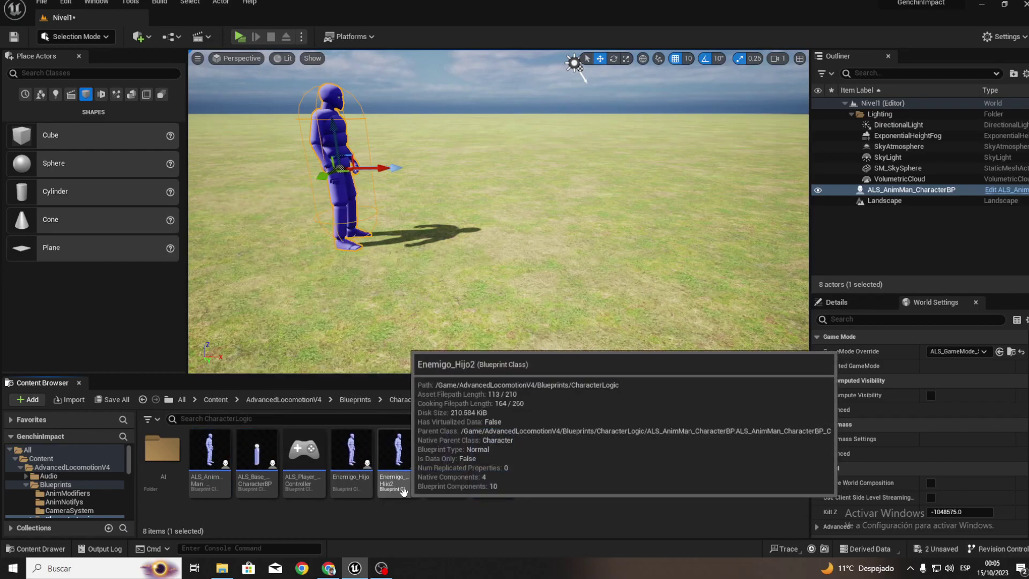
Move Personaje into the MundoAbierto folder and show that folder's contents
mouse_move(492, 472)
mouse_down()
mouse_move(1, 532)
mouse_move(83, 501)
mouse_up()
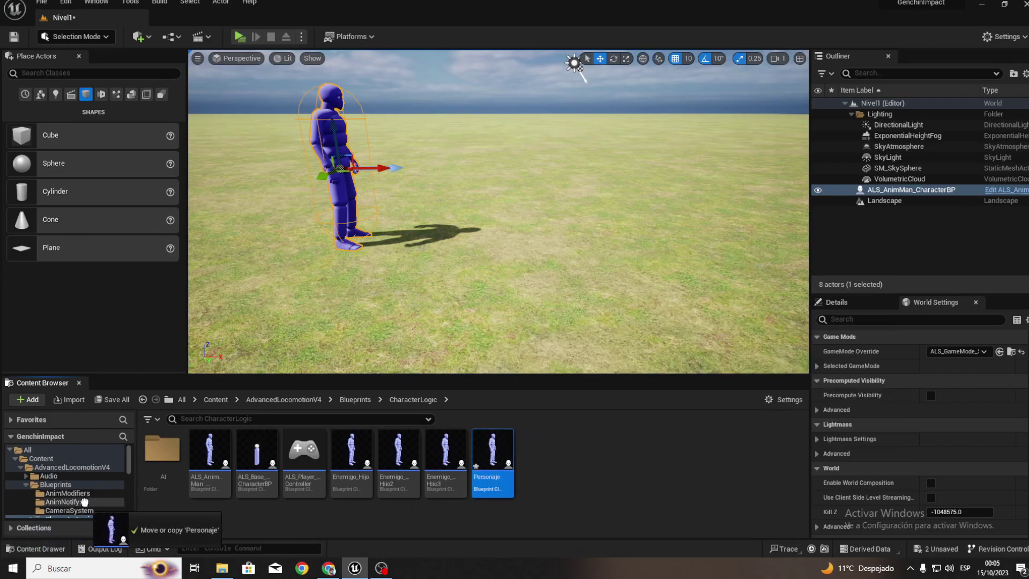
scroll(84, 499, down, 3)
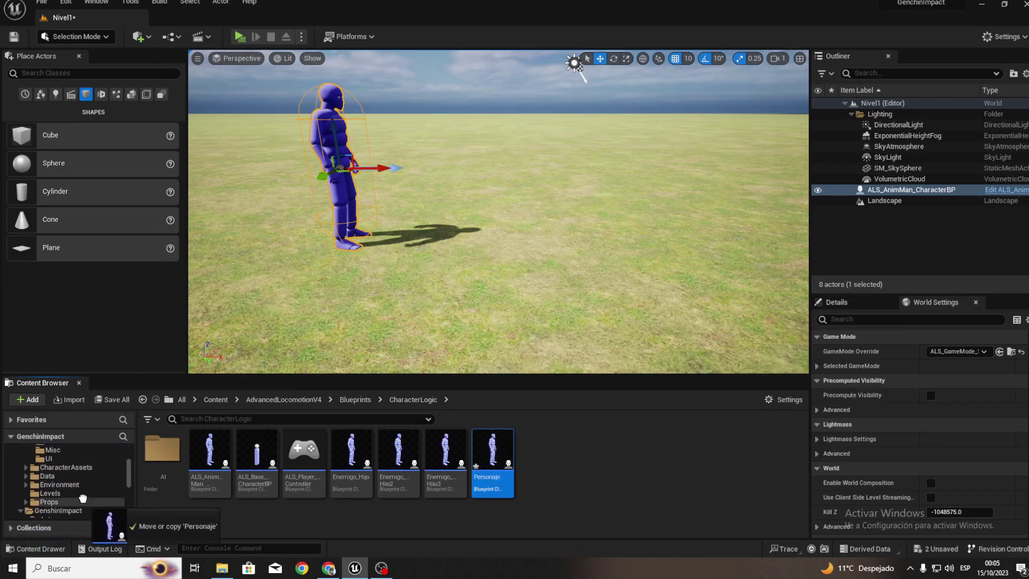
scroll(83, 498, down, 3)
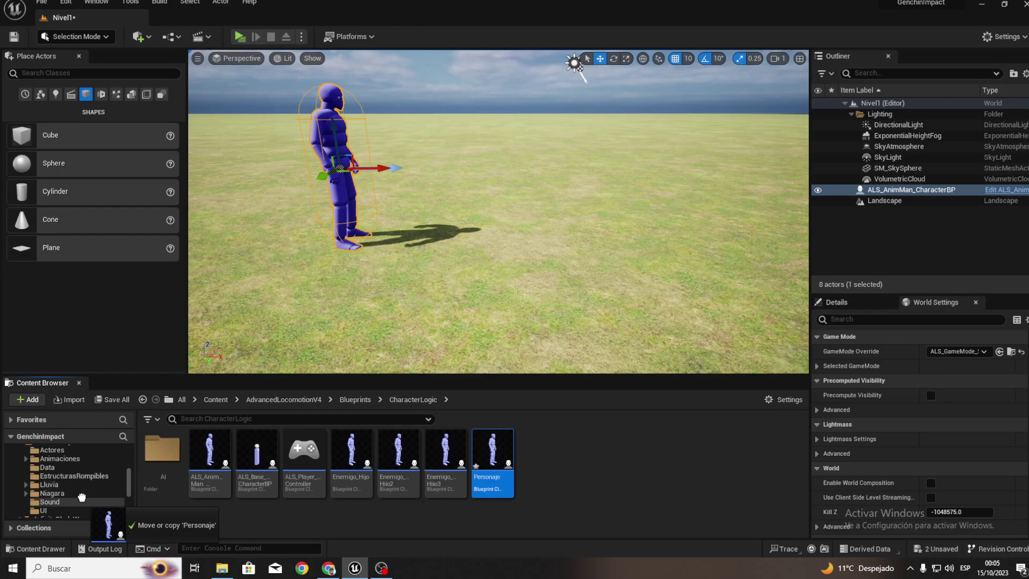
scroll(81, 497, down, 2)
scroll(82, 493, down, 1)
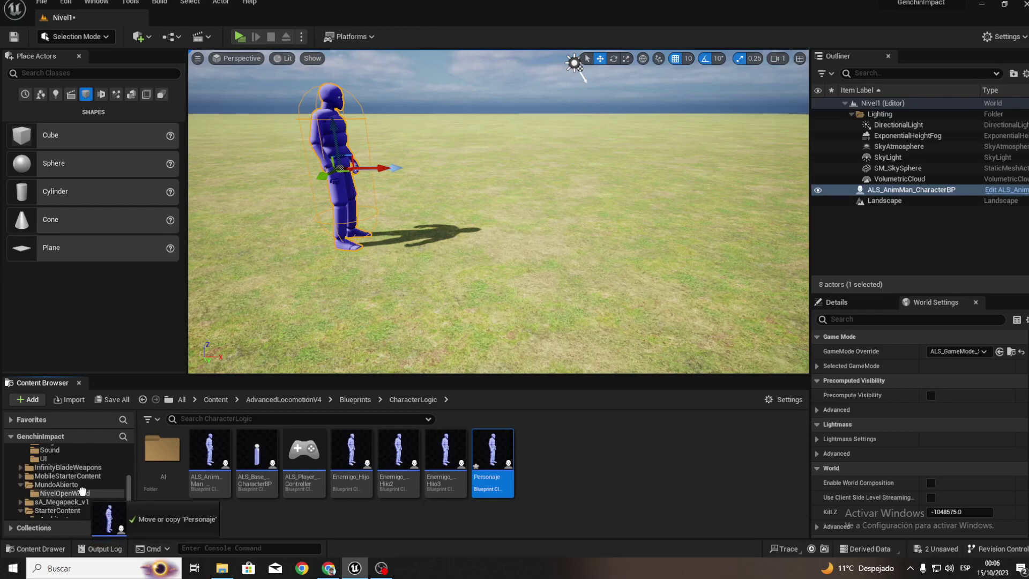
drag(82, 491, 83, 490)
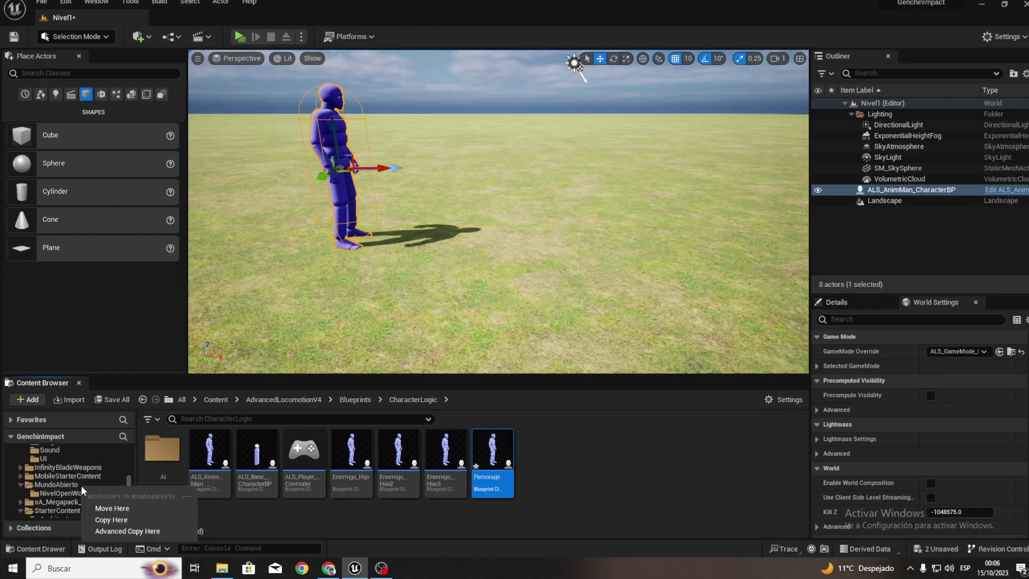
click(105, 508)
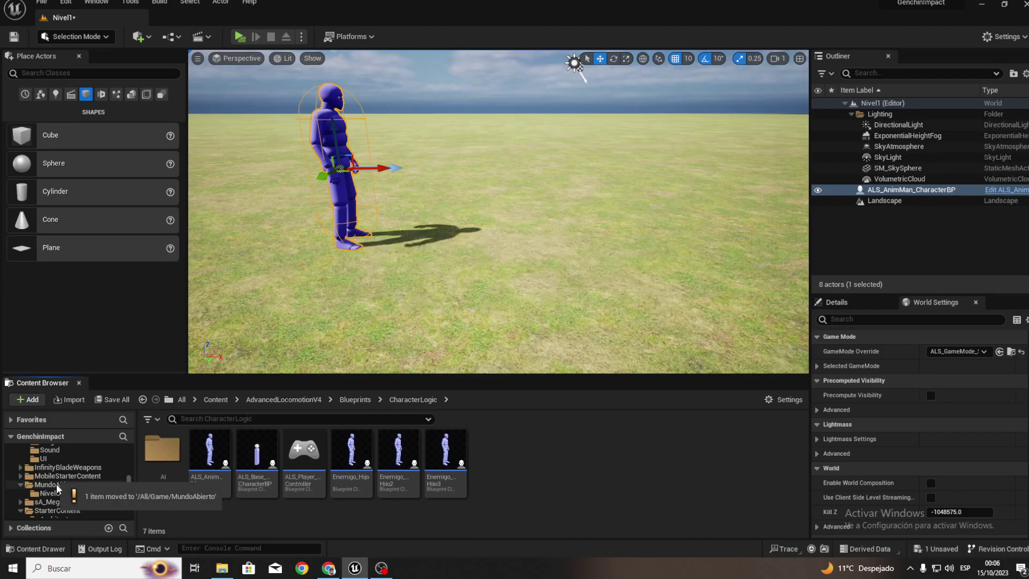
click(57, 485)
click(205, 460)
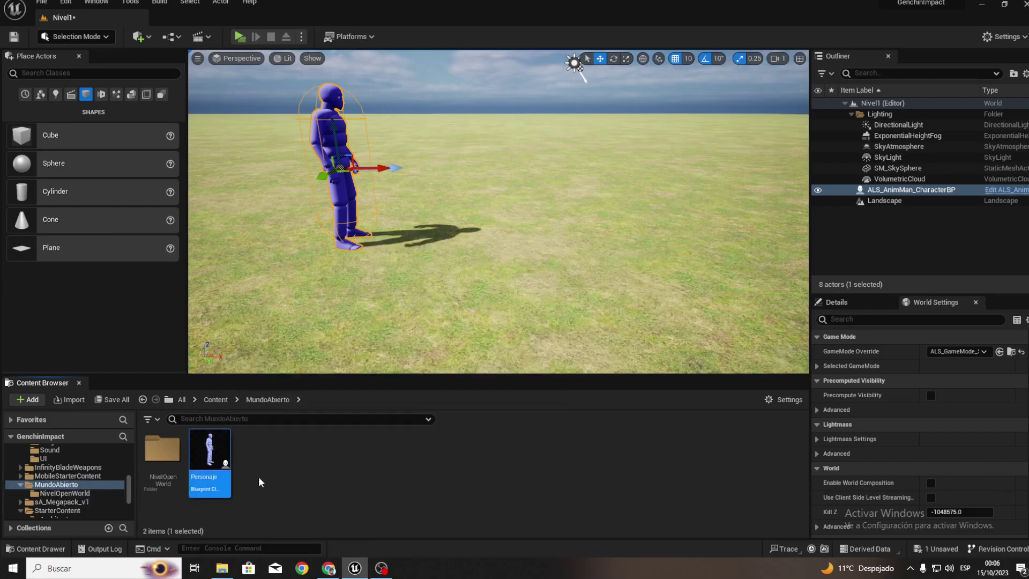
Replace the ALS_AnimMan character in the level with a Personaje instance
right_click(203, 450)
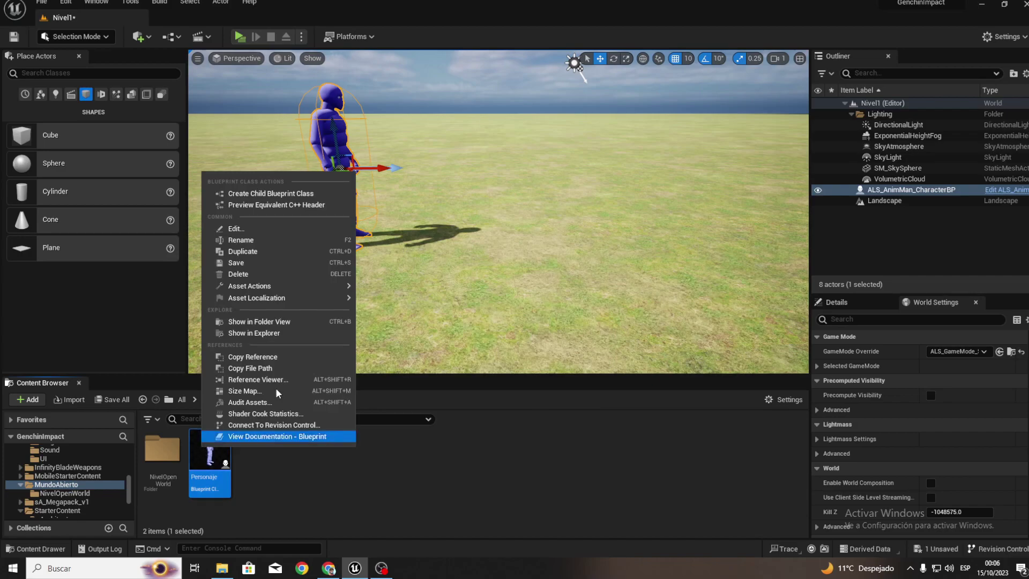
click(489, 516)
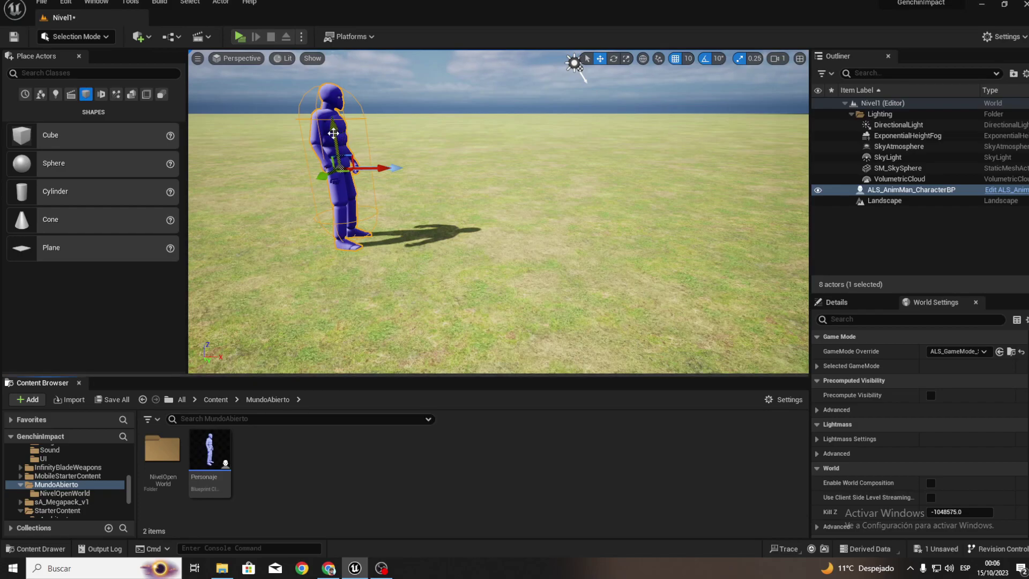
drag(332, 131, 328, 109)
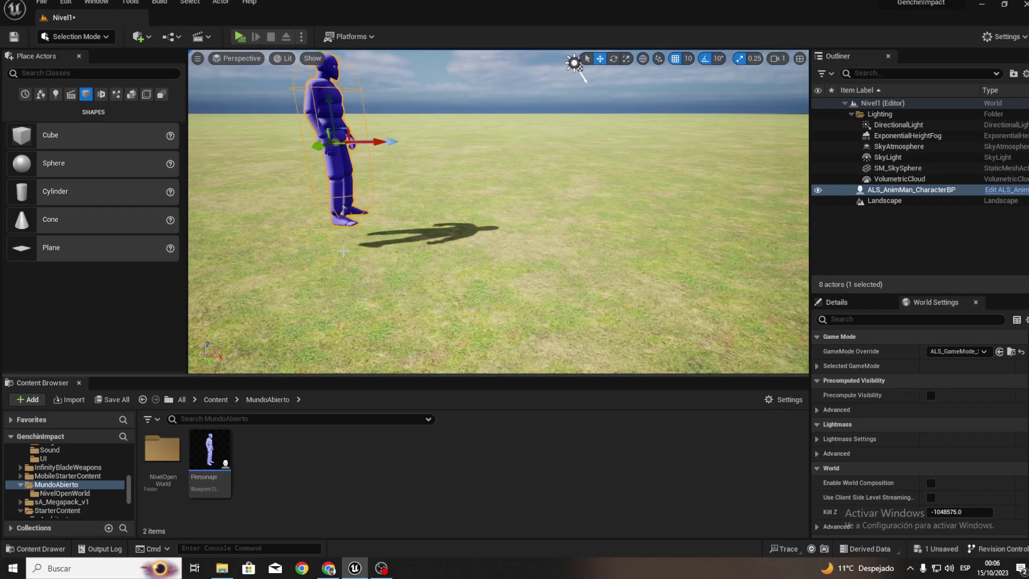
key(Delete)
drag(210, 450, 413, 285)
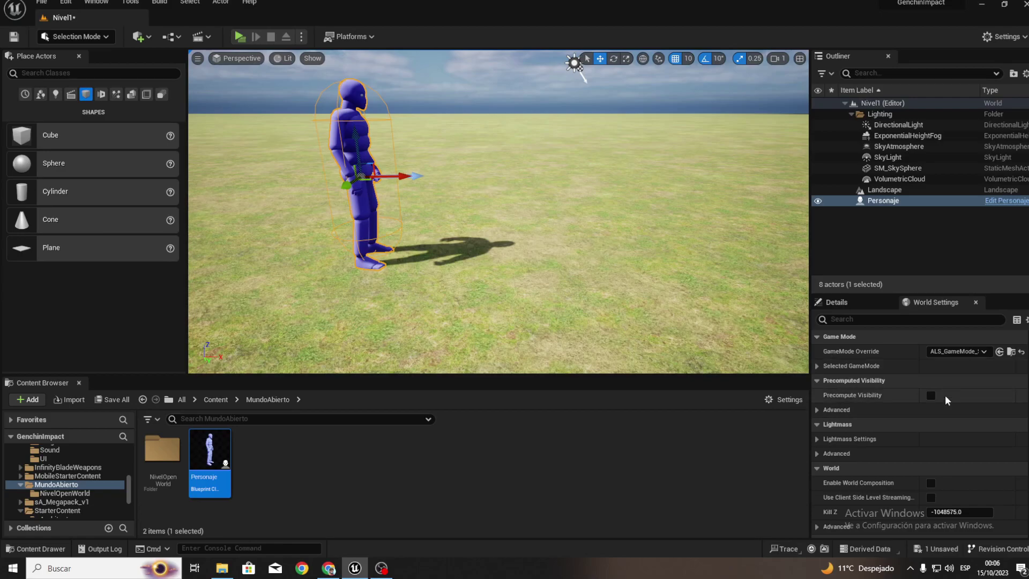
Set the selected game mode's Default Pawn Class to Personaje
click(817, 366)
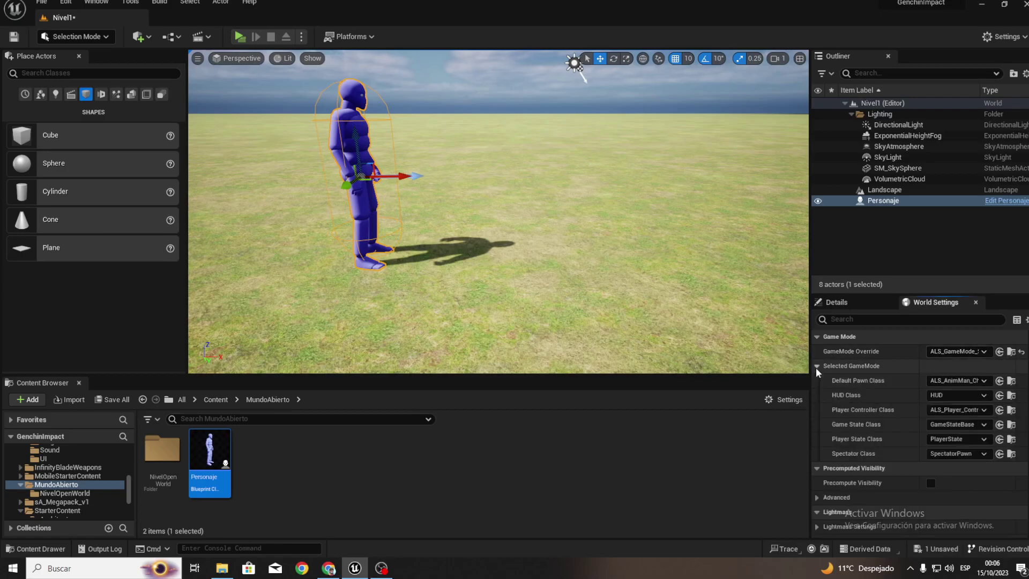
click(949, 382)
click(948, 383)
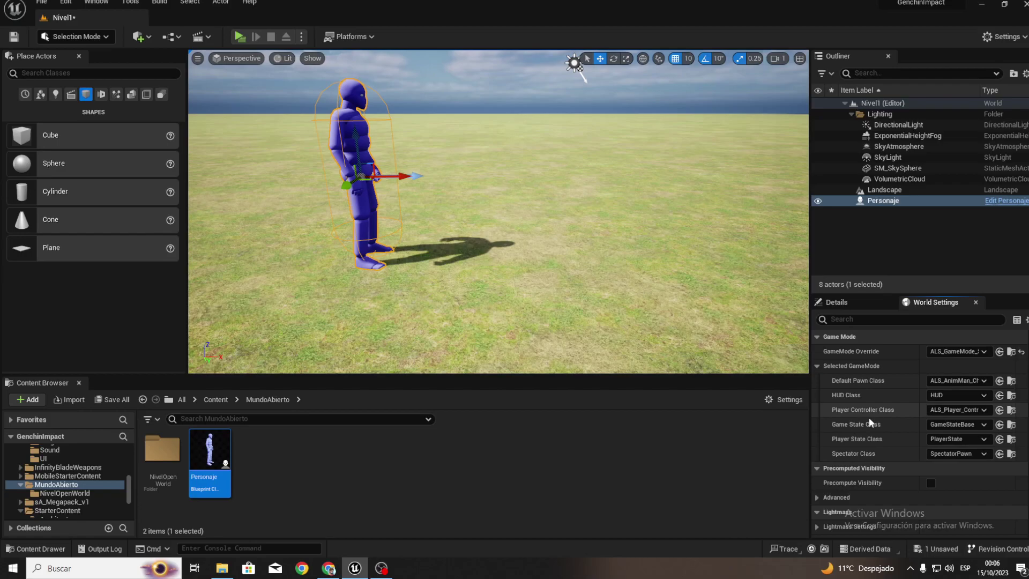
click(969, 416)
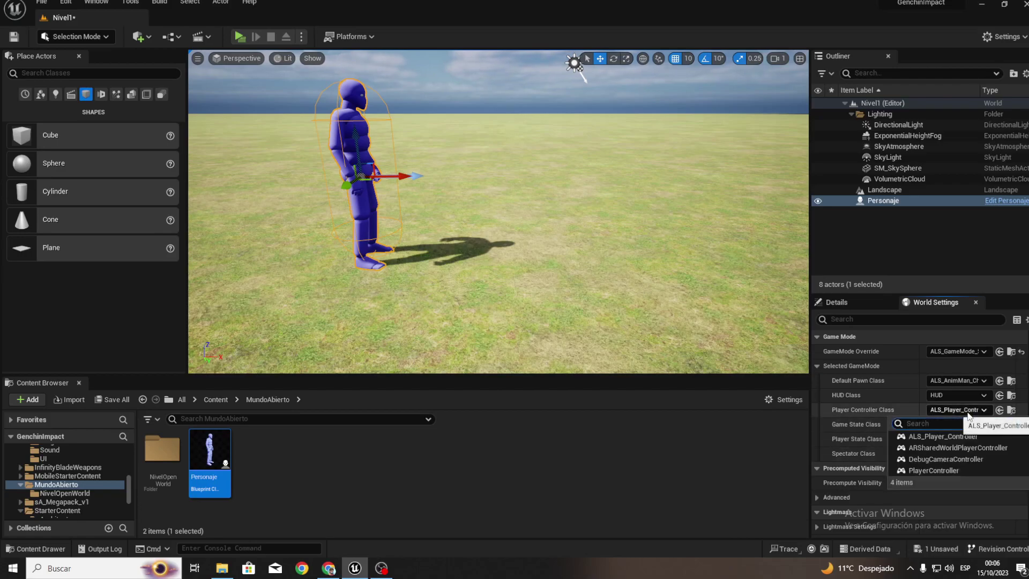
click(967, 411)
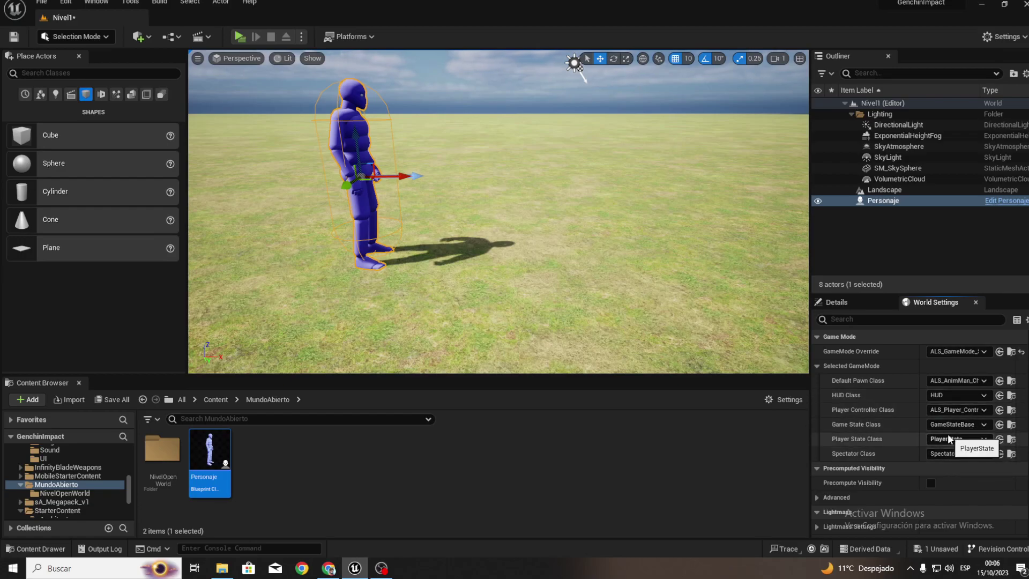
click(956, 381)
text(per)
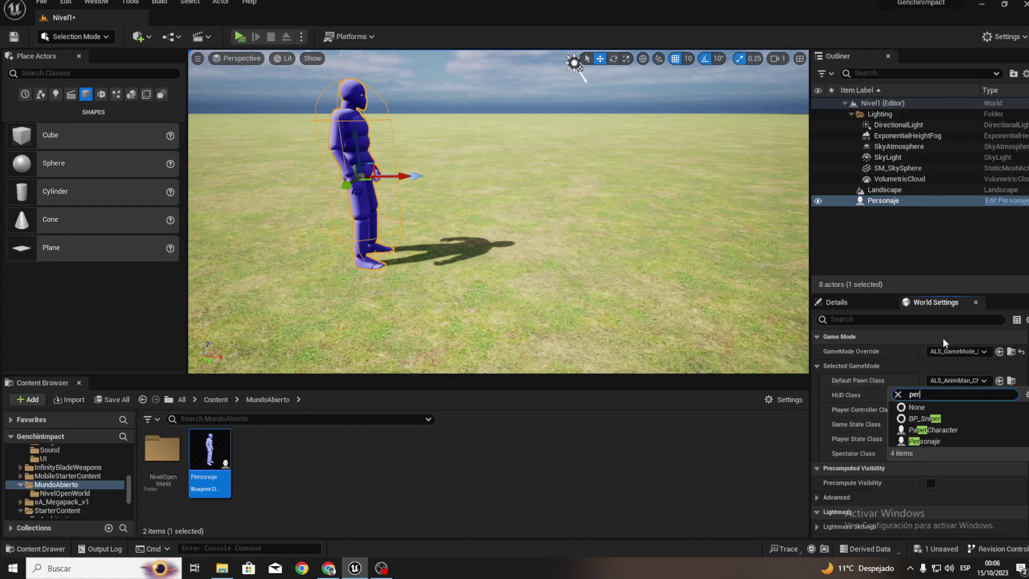
click(925, 441)
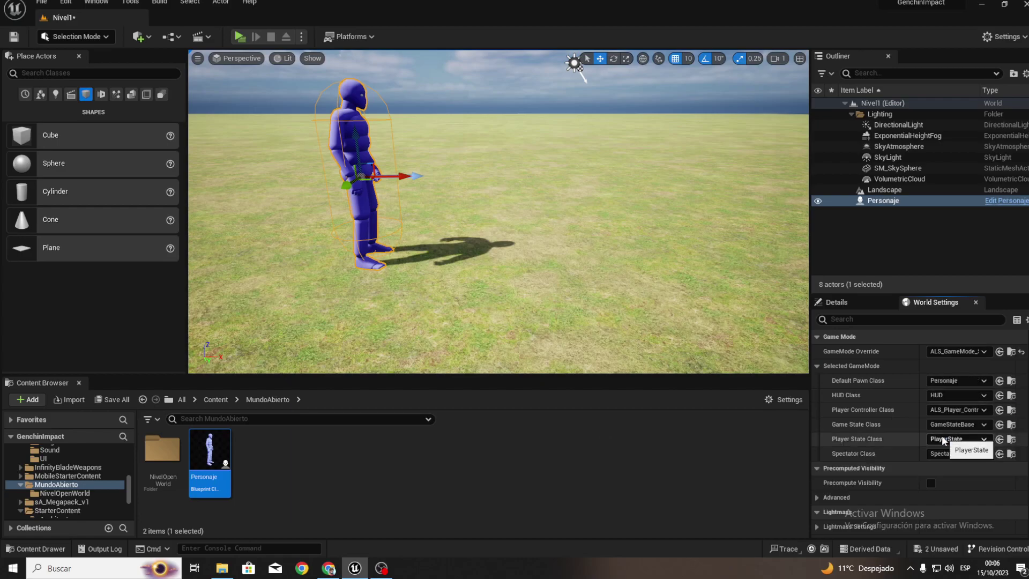
Set Personaje's Auto Possess Player option to Player 0
click(877, 304)
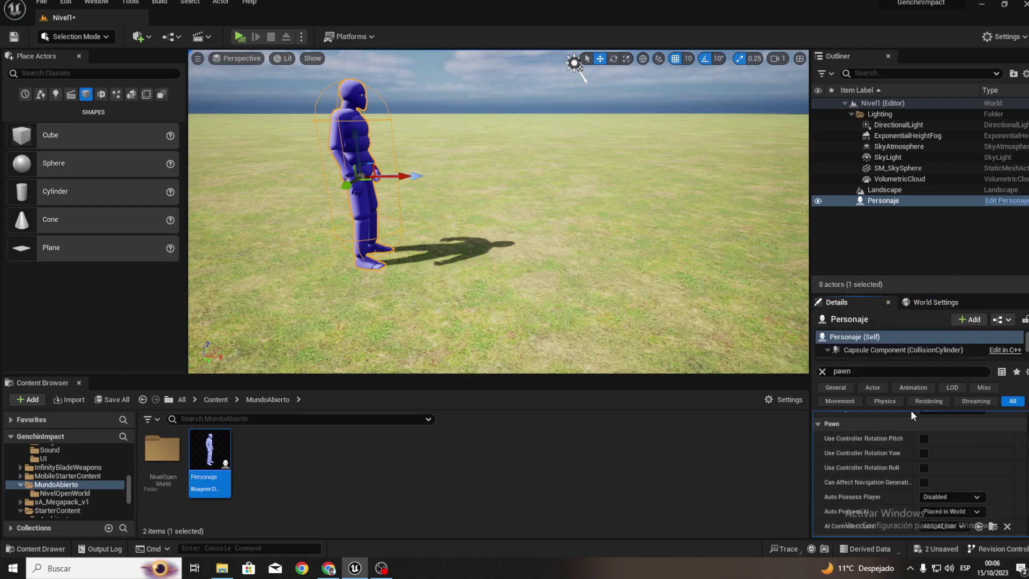
click(945, 498)
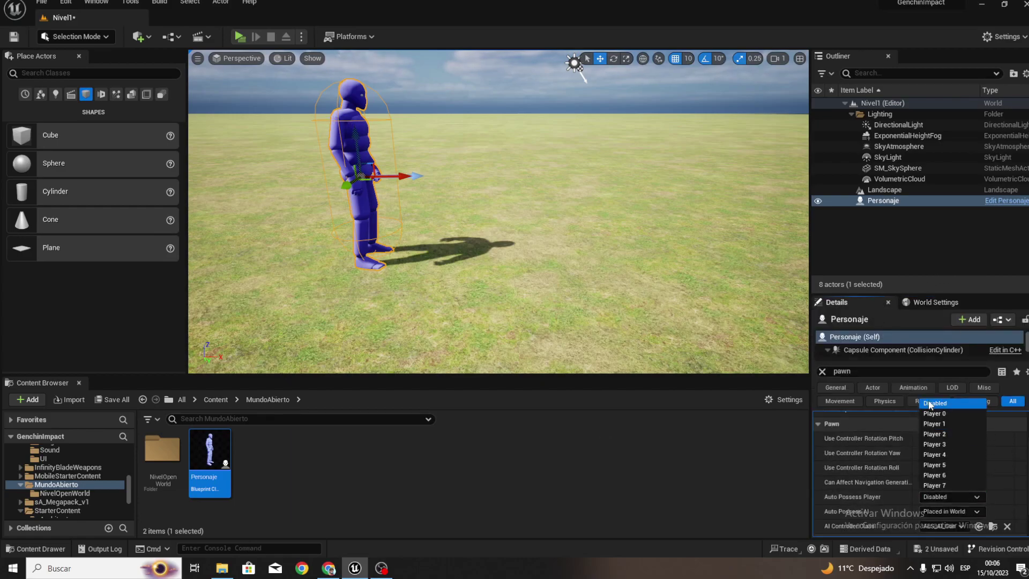
click(929, 403)
click(937, 495)
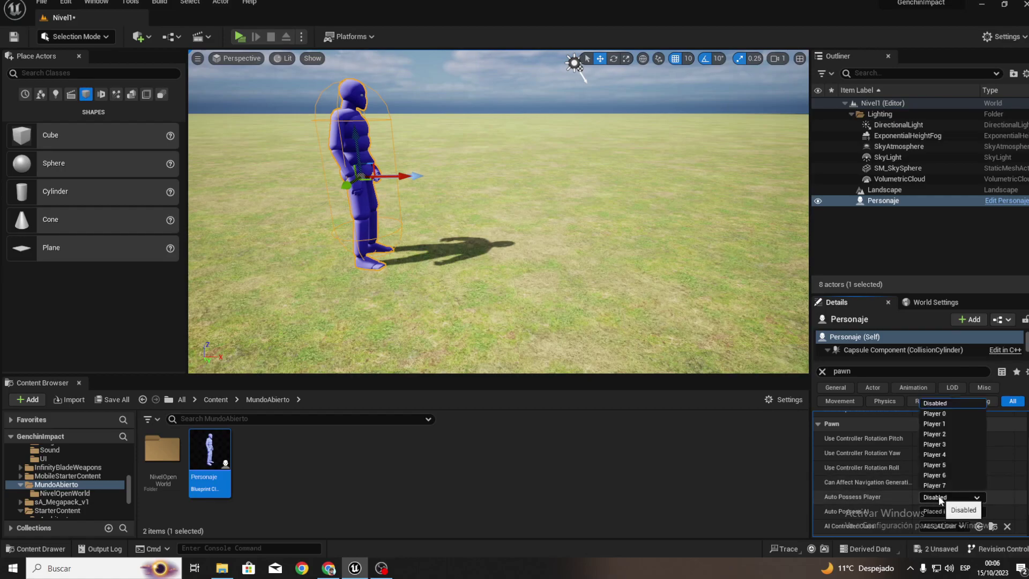
click(937, 415)
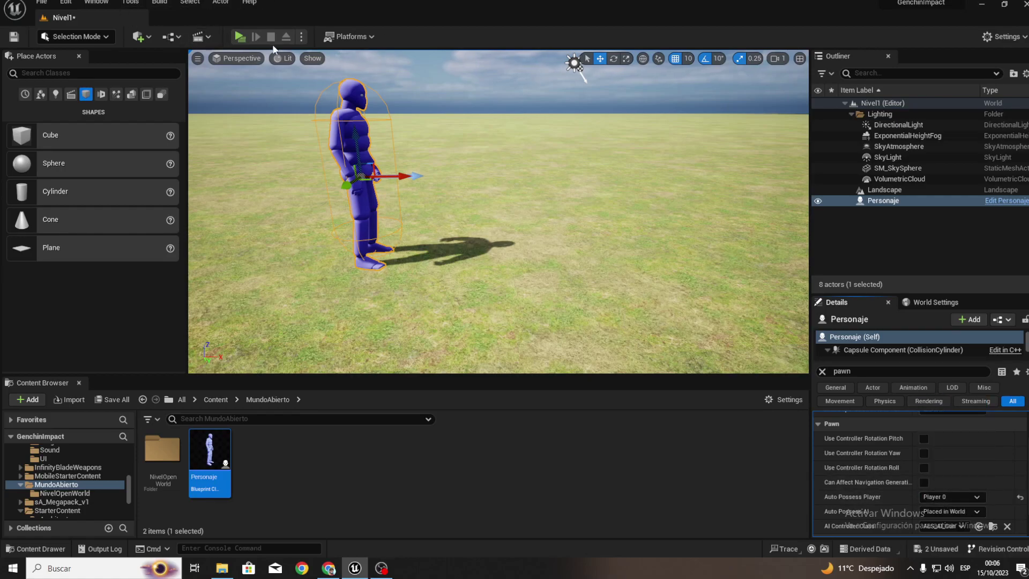
Play the level and run the character forward to test it
click(245, 39)
key(w)
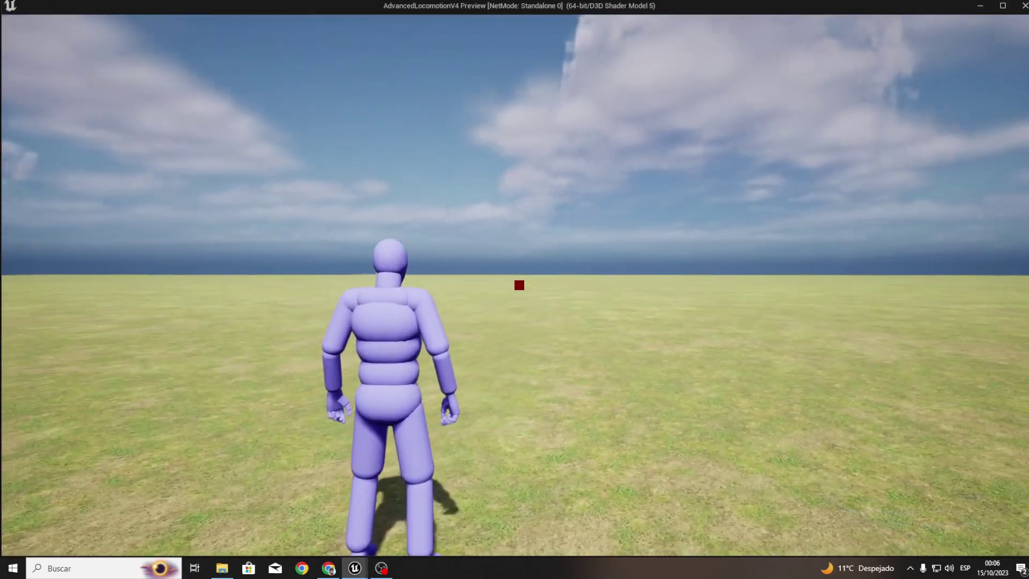
key(Escape)
Open the Personaje blueprint and dock the Construction Script beside the Event Graph
double_click(220, 436)
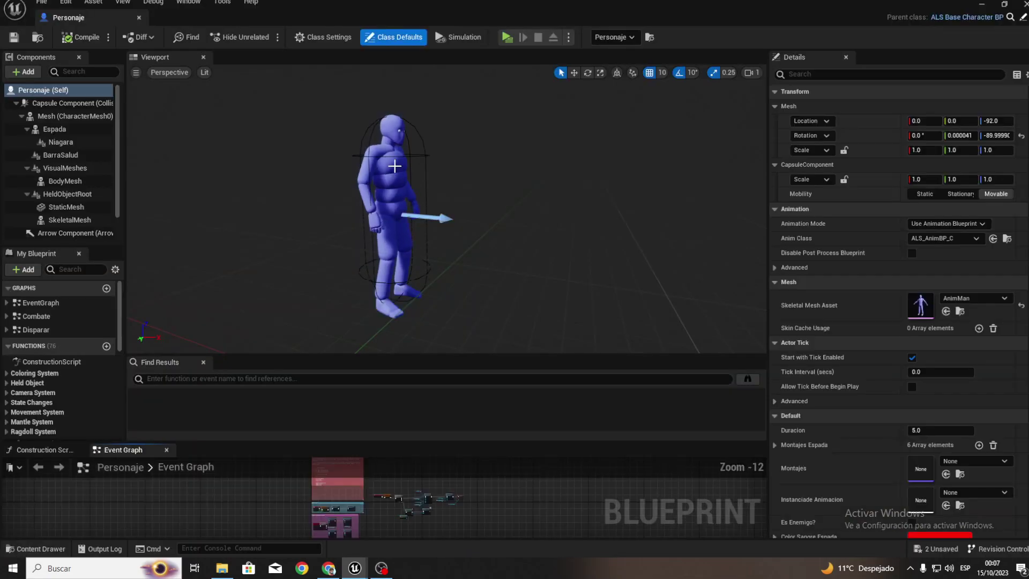
drag(120, 449, 279, 55)
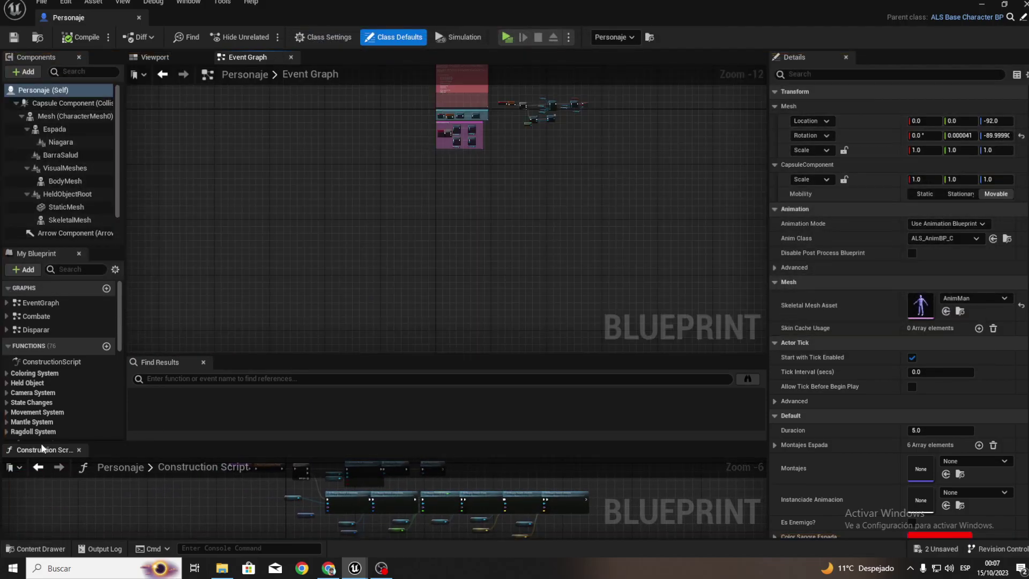
drag(43, 449, 341, 61)
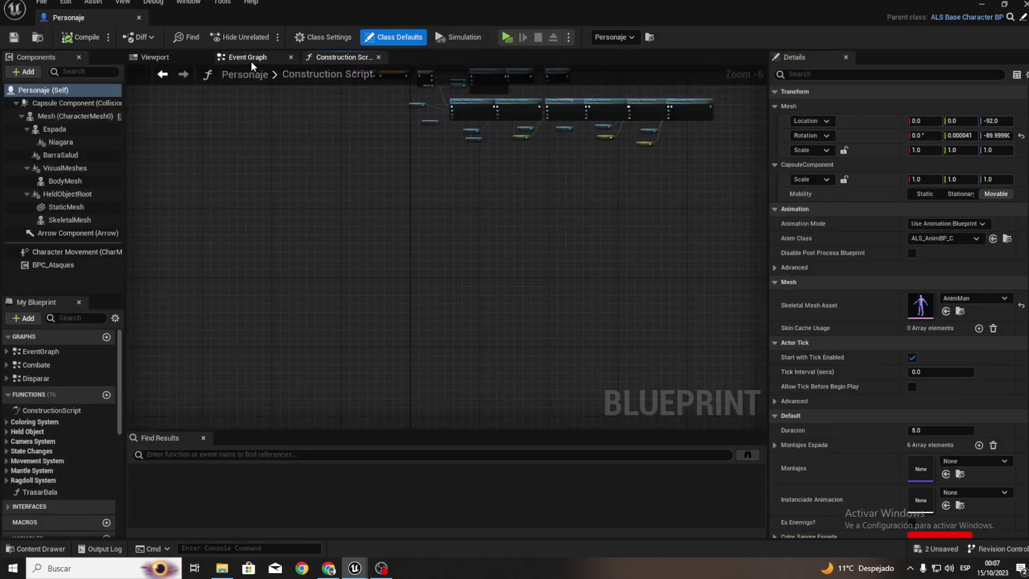
click(247, 56)
Move the Create Reticula Widget node group lower in the Event Graph
right_drag(357, 150, 362, 294)
scroll(362, 294, up, 3)
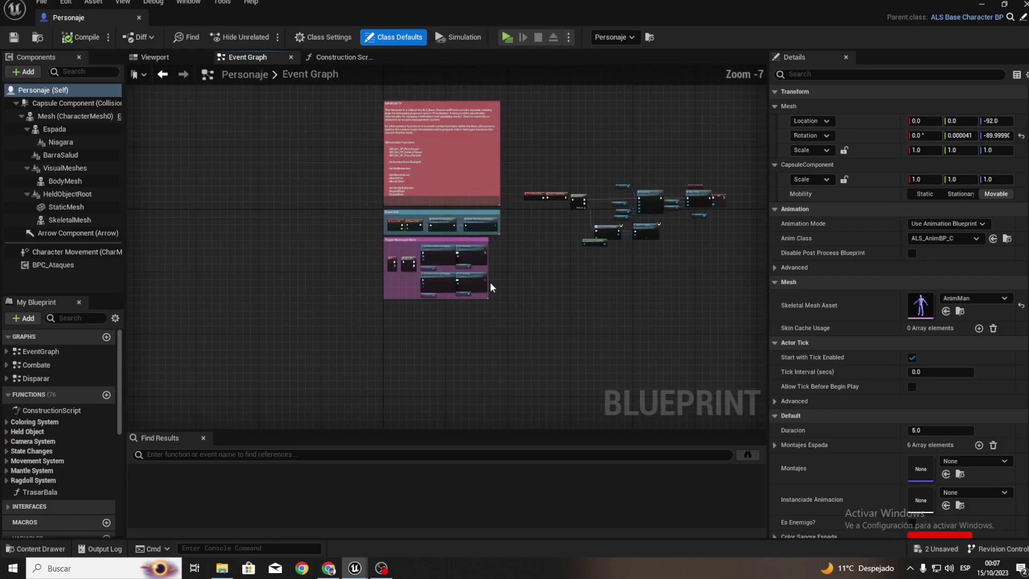
scroll(471, 278, up, 3)
scroll(376, 284, up, 3)
right_drag(280, 296, 263, 303)
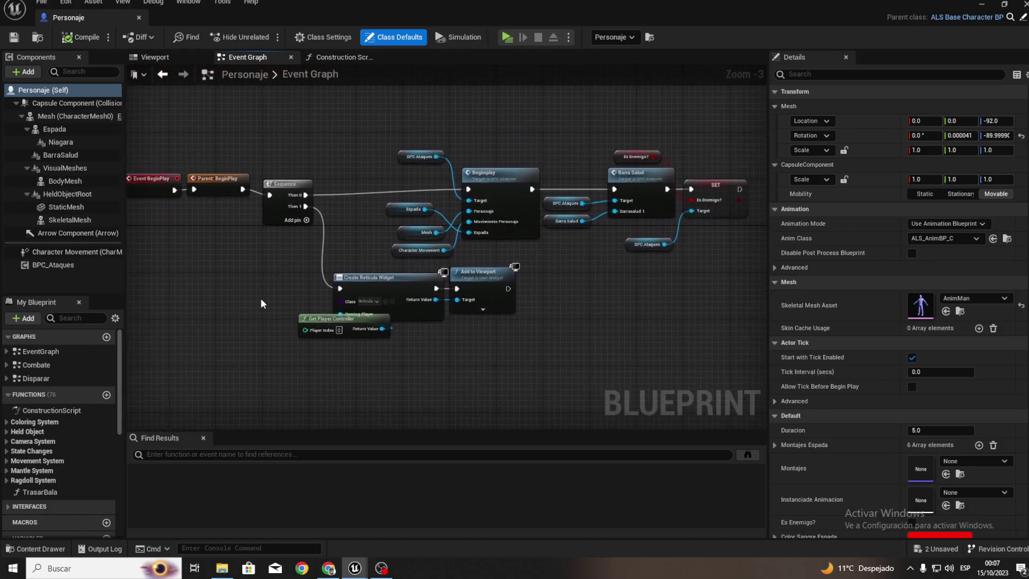
drag(338, 109, 712, 269)
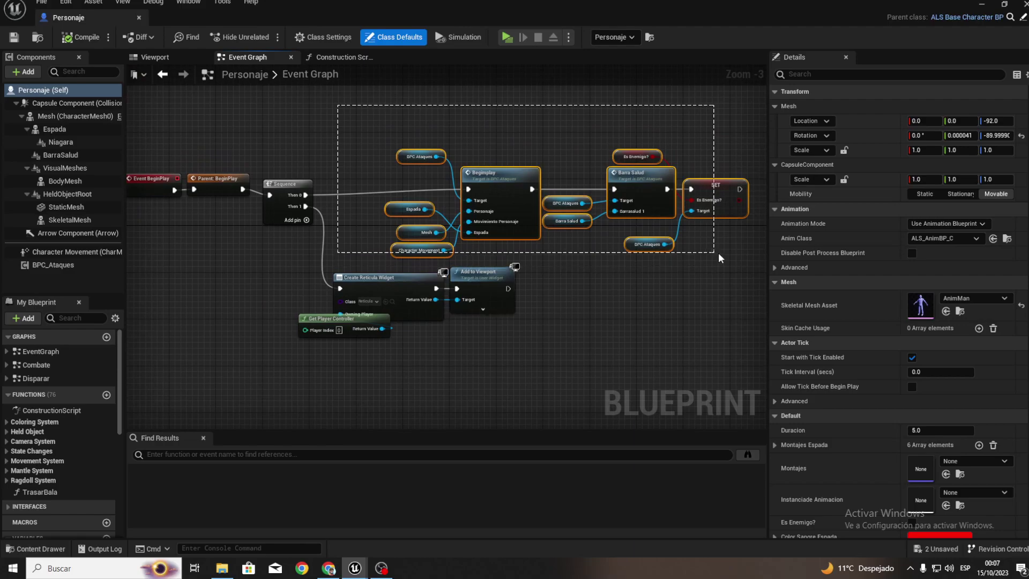
right_drag(712, 269, 623, 238)
scroll(346, 115, up, 3)
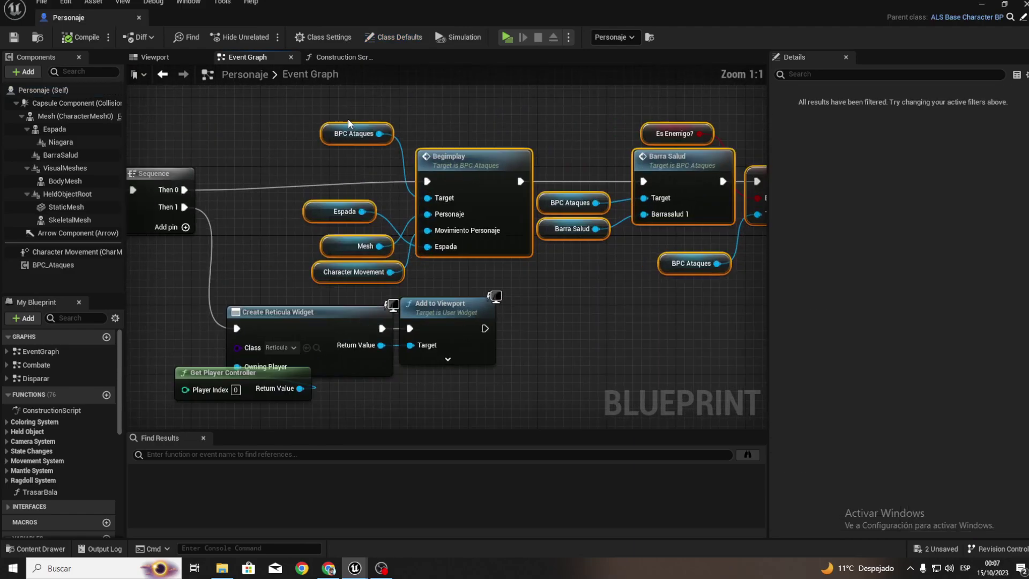
click(367, 132)
right_drag(372, 301, 400, 221)
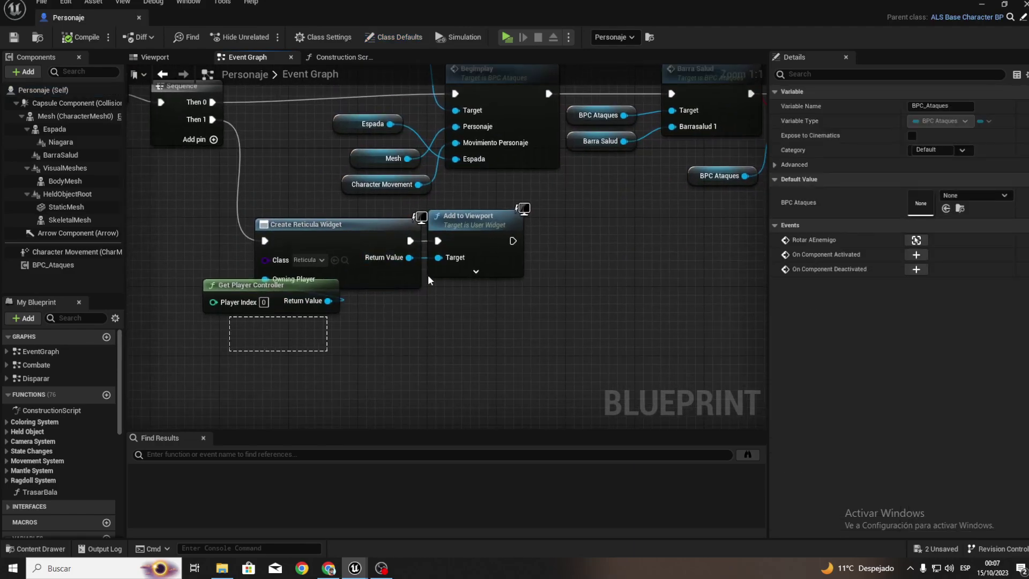
drag(568, 217, 200, 343)
drag(471, 246, 471, 294)
right_drag(491, 233, 399, 343)
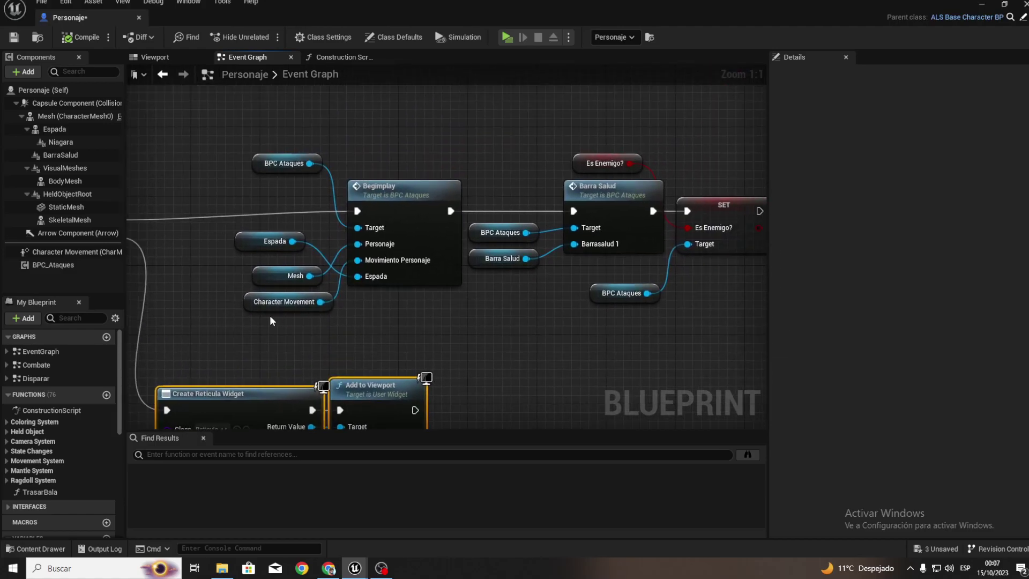
Realign the Sequence node with the BeginPlay wiring, then select the mesh and Espada components
drag(209, 295, 724, 122)
right_drag(405, 160, 631, 193)
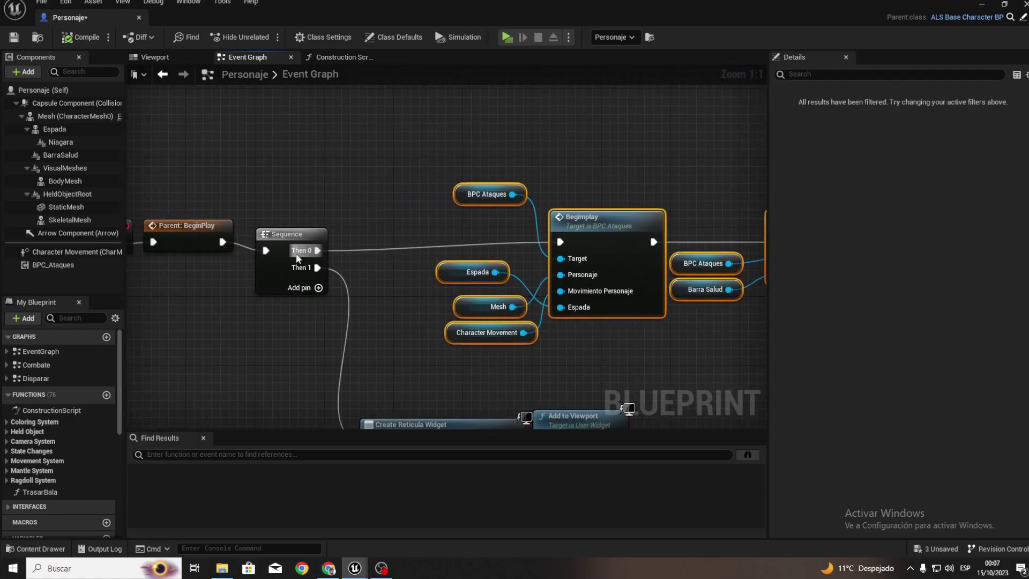
drag(298, 259, 298, 250)
click(437, 241)
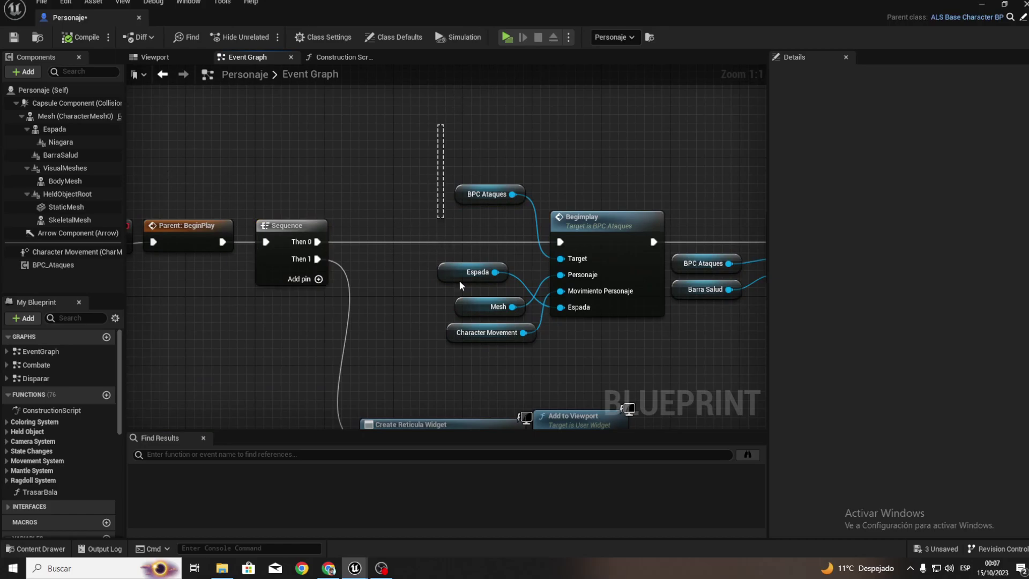
drag(459, 285, 725, 367)
mouse_move(640, 356)
right_down()
mouse_move(446, 265)
mouse_move(654, 245)
right_up()
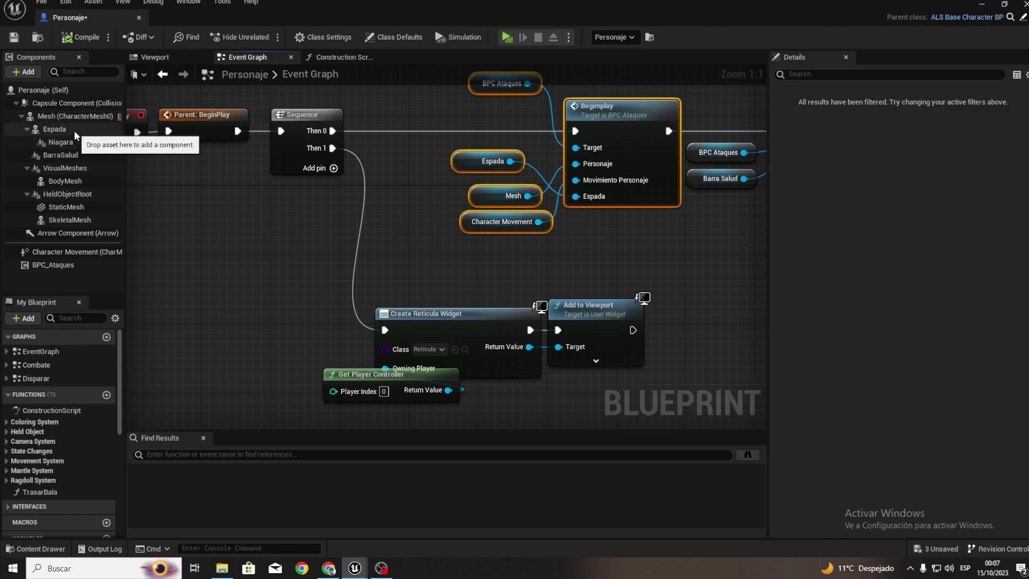
click(63, 119)
click(59, 130)
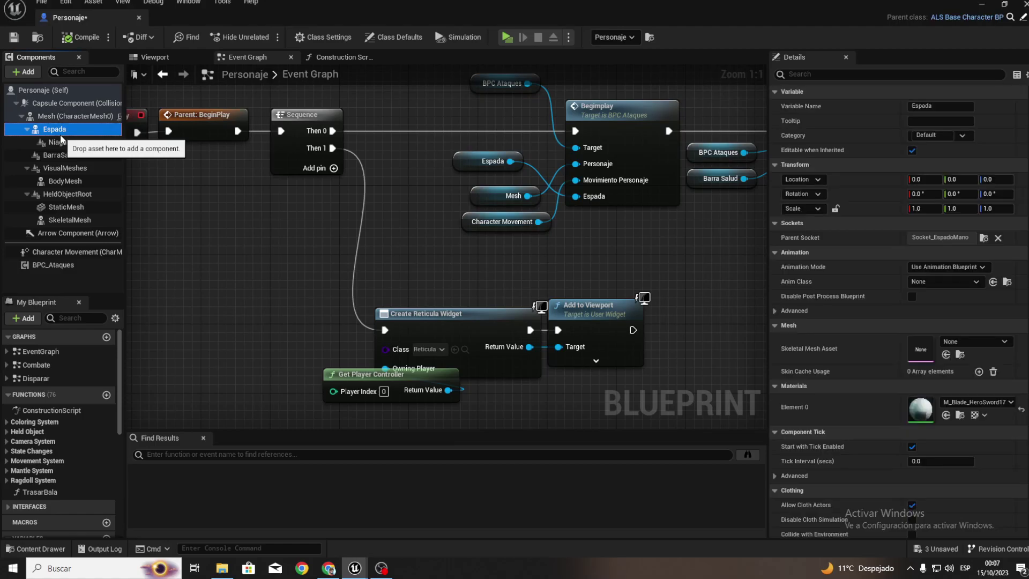
Add a Scene component named EspadaEquipada under Mesh (CharacterMesh0)
click(162, 58)
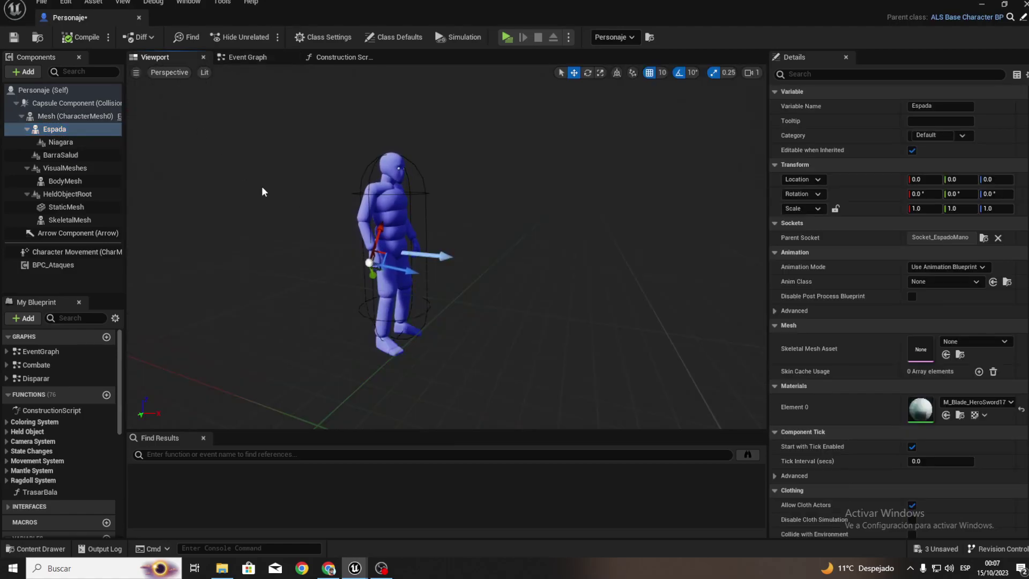
click(64, 115)
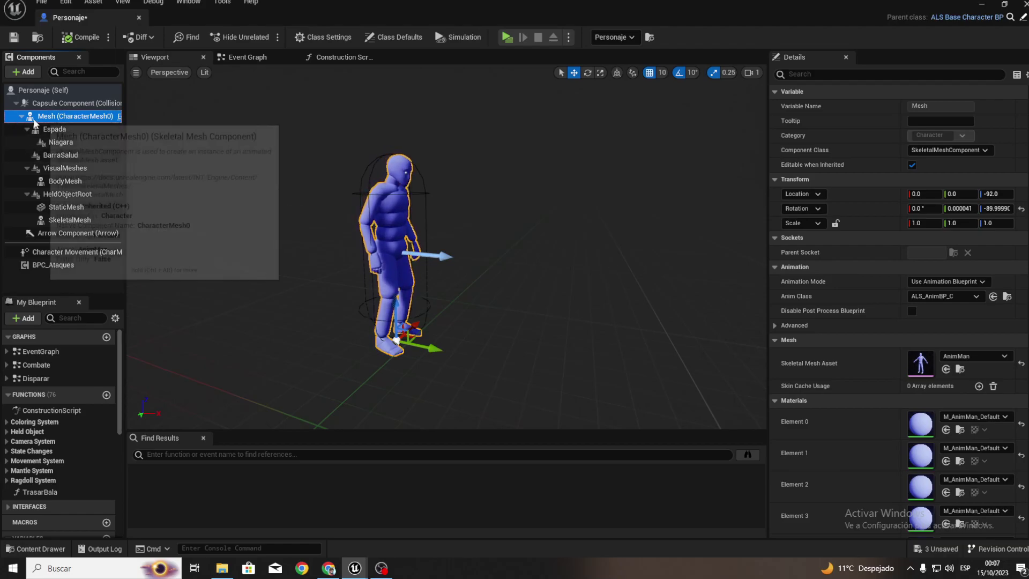
click(26, 72)
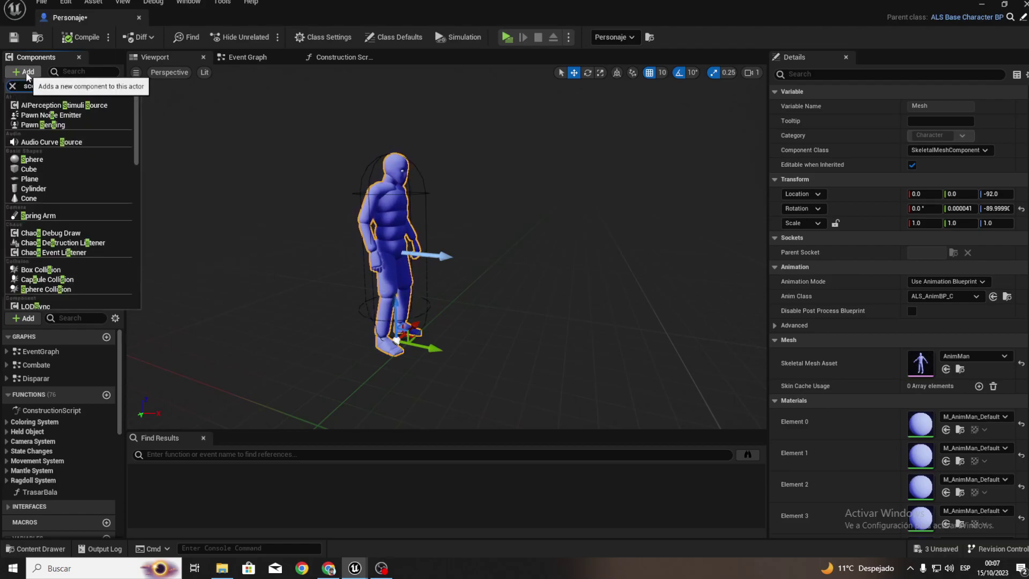
text(scene)
click(30, 132)
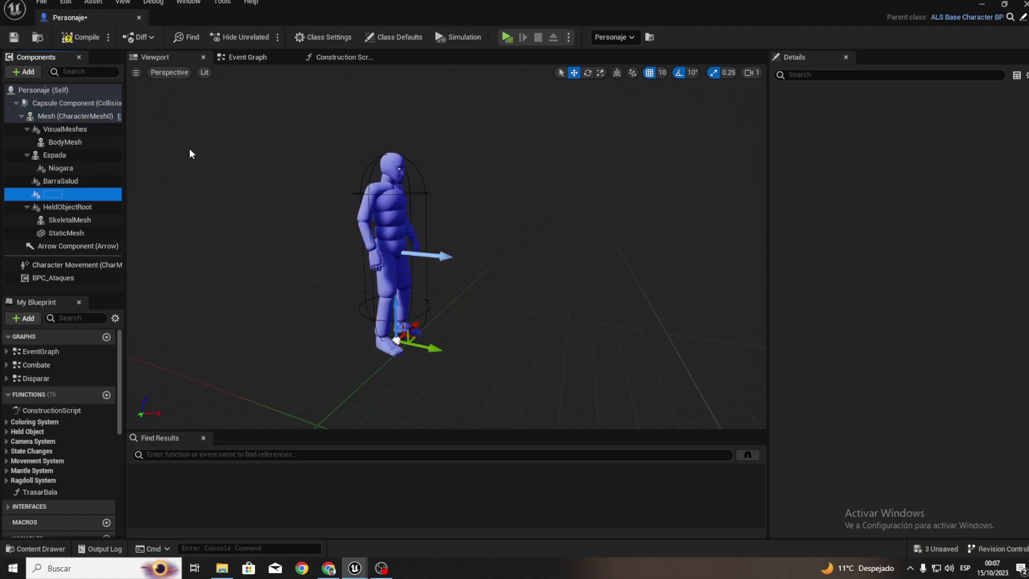
text(Es)
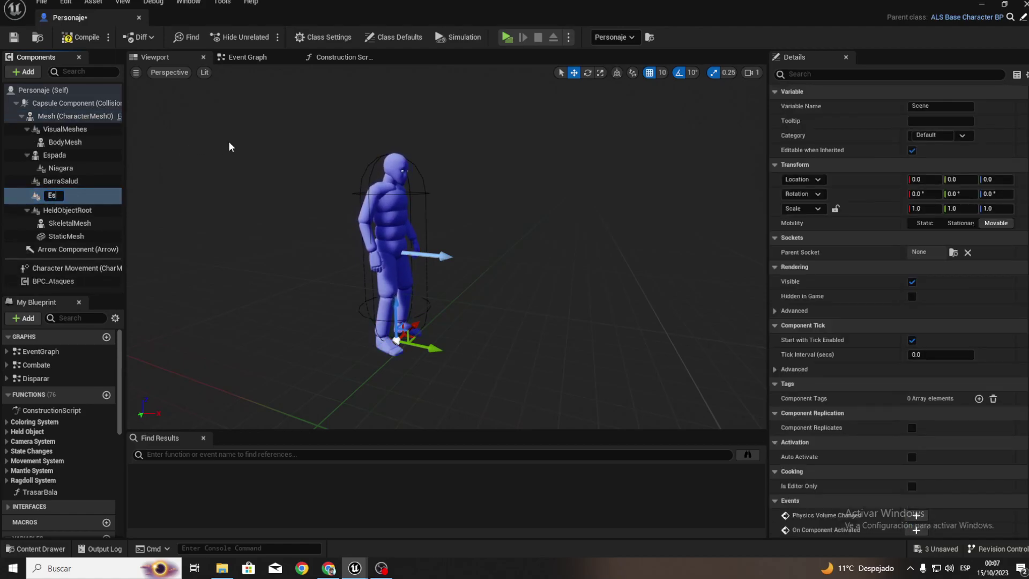
text(padaEquipada)
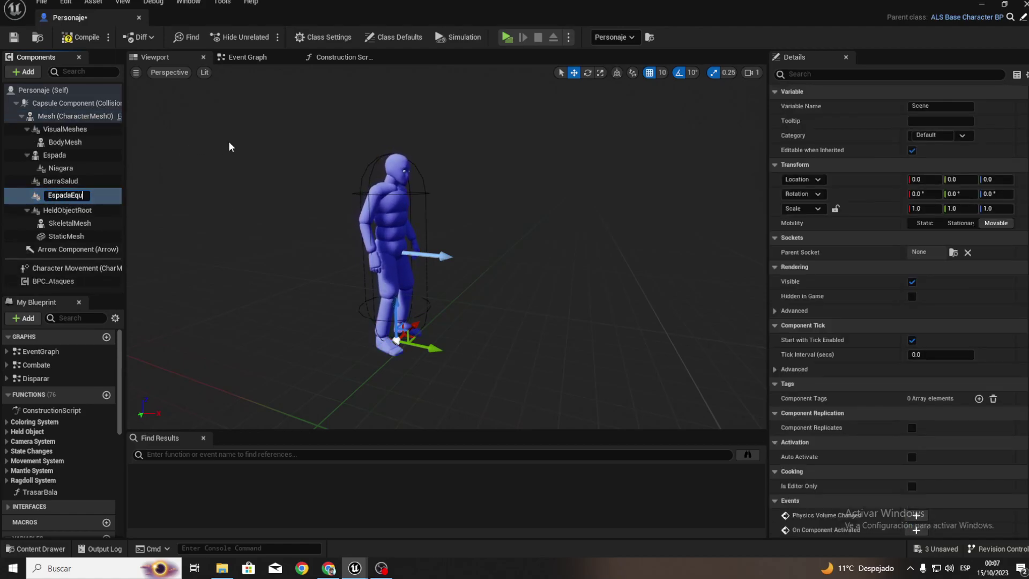
key(Return)
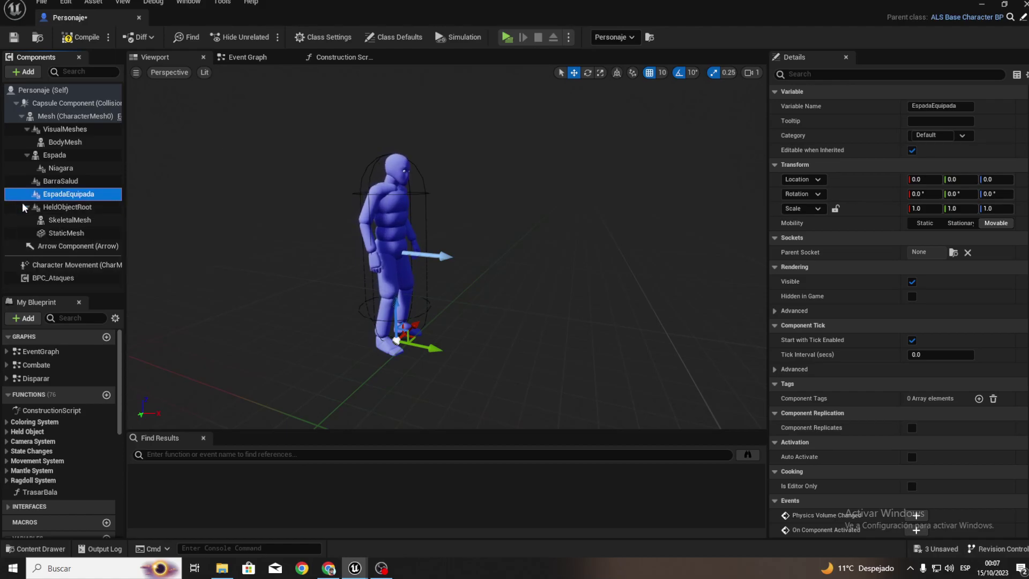
right_click(38, 197)
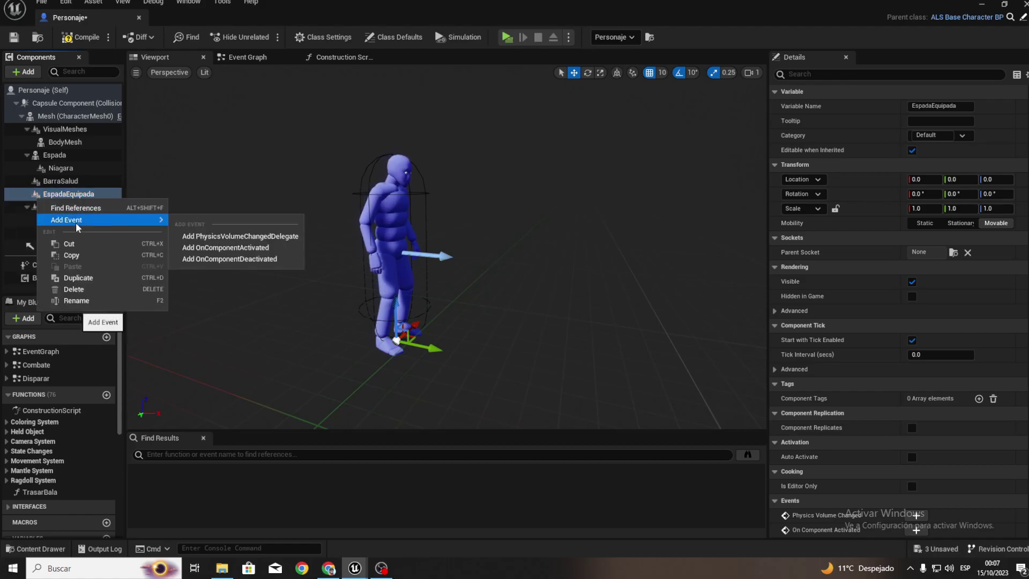
click(30, 71)
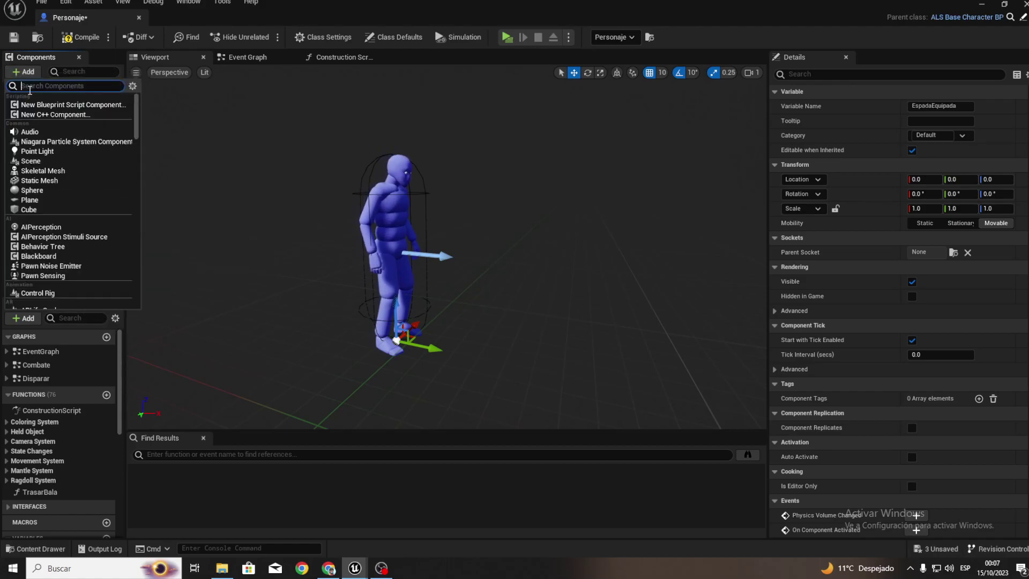
text(o)
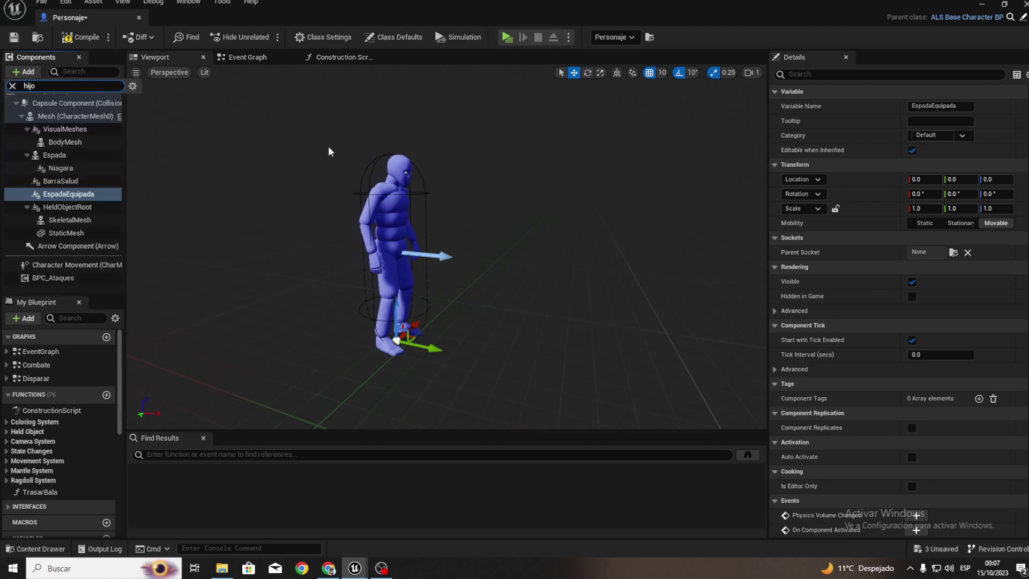
Add a Child Actor component named Espada_Hijo under EspadaEquipada
click(29, 73)
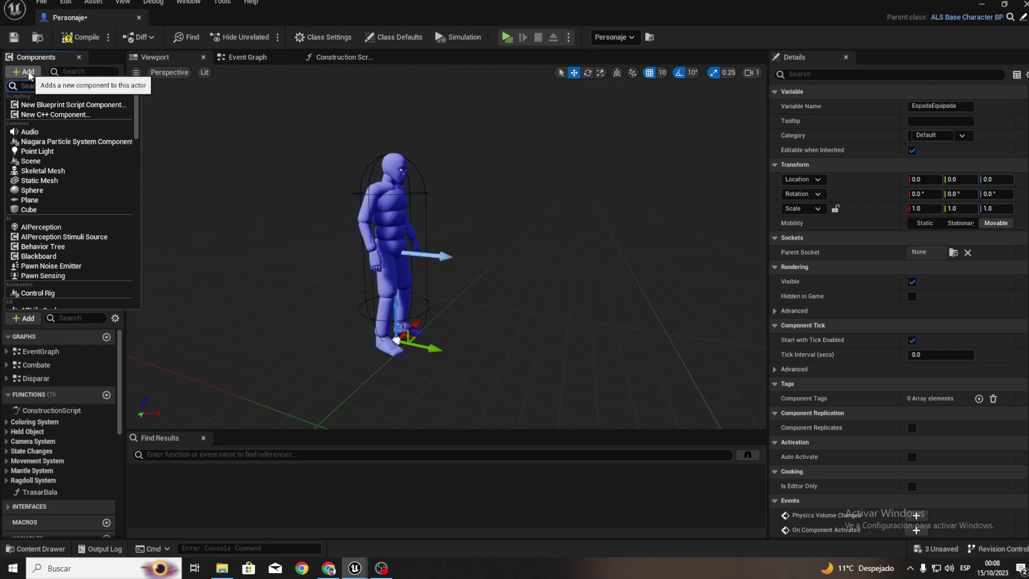
text(hi)
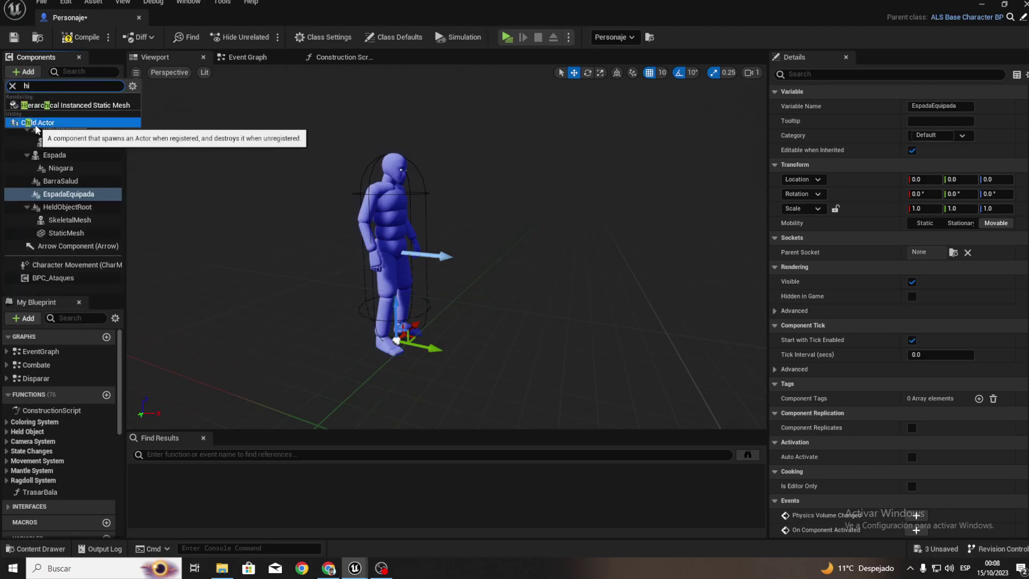
click(36, 124)
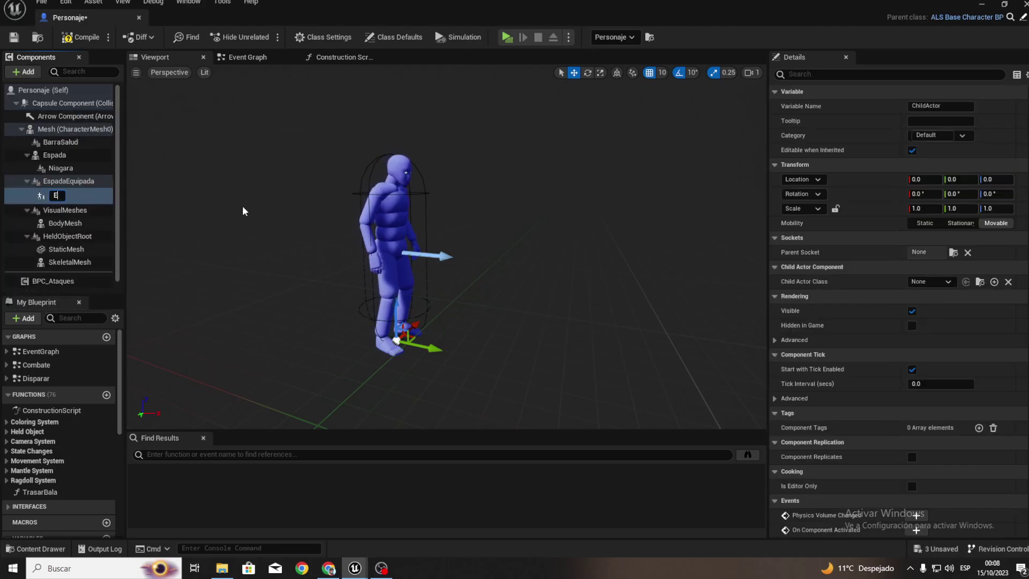
text(spada)
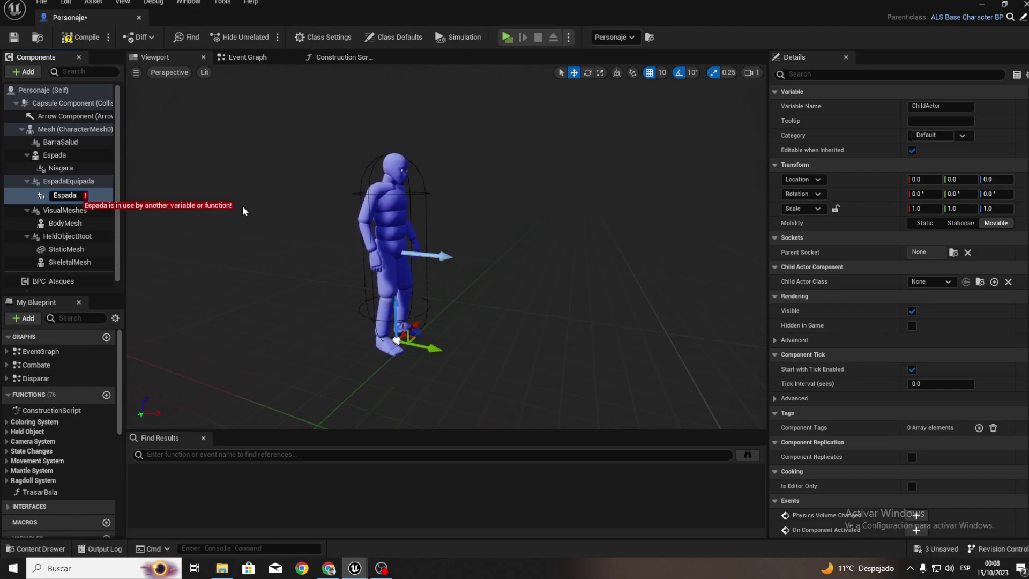
text(_Hijo)
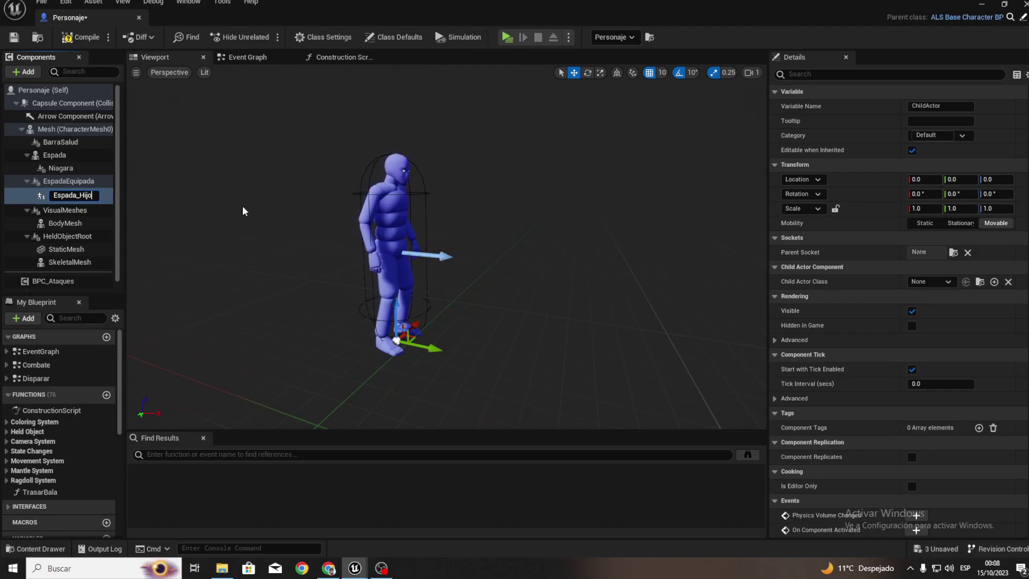
key(Return)
Set Espada_Hijo's Child Actor Class to Espada1, then return to the level
click(67, 181)
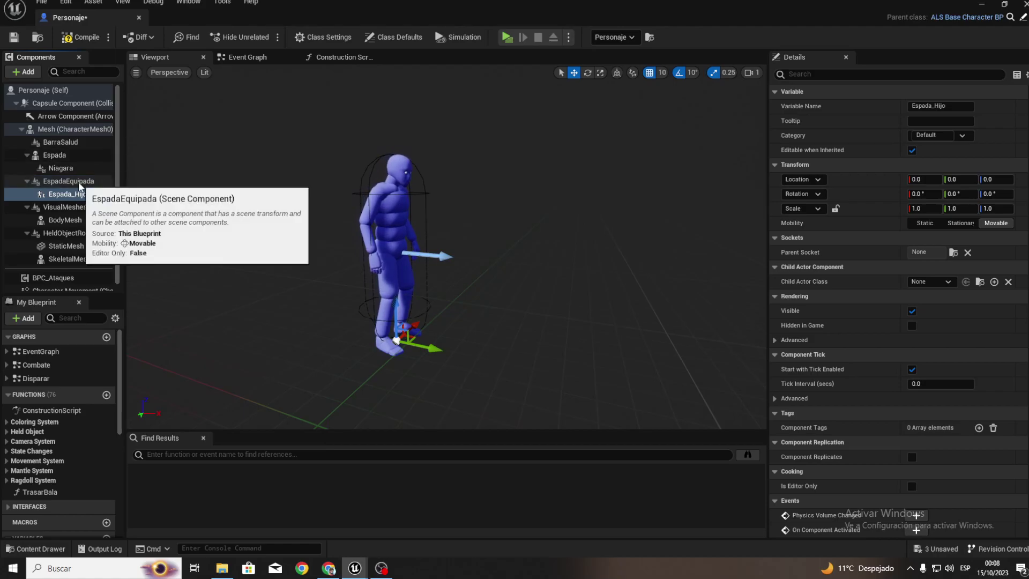
click(70, 196)
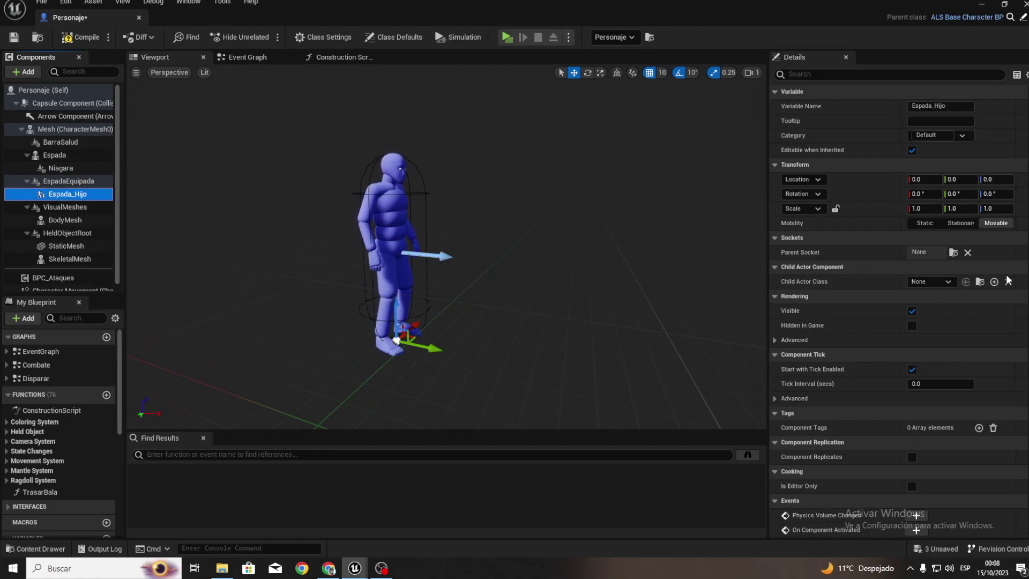
click(946, 284)
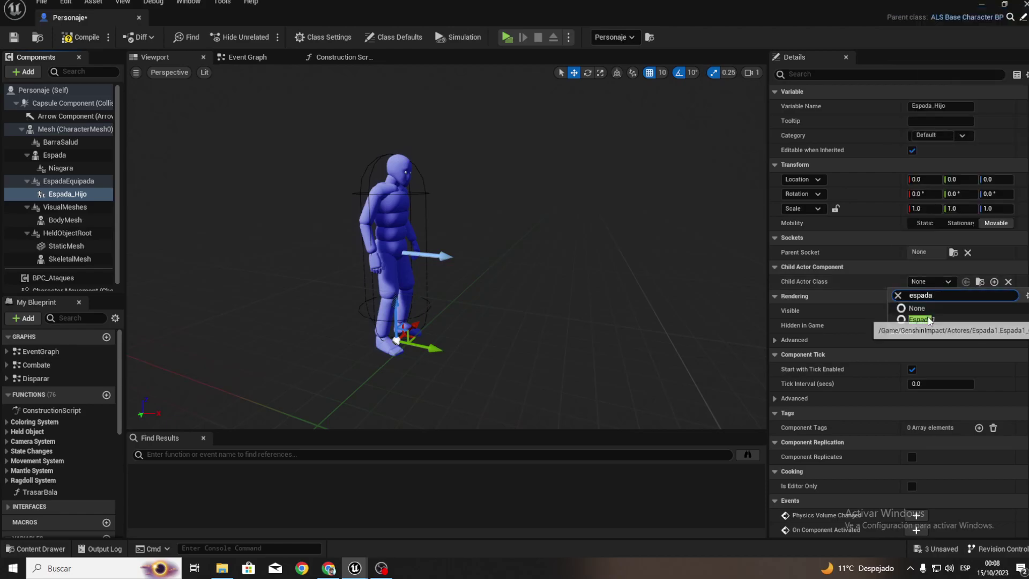
click(927, 319)
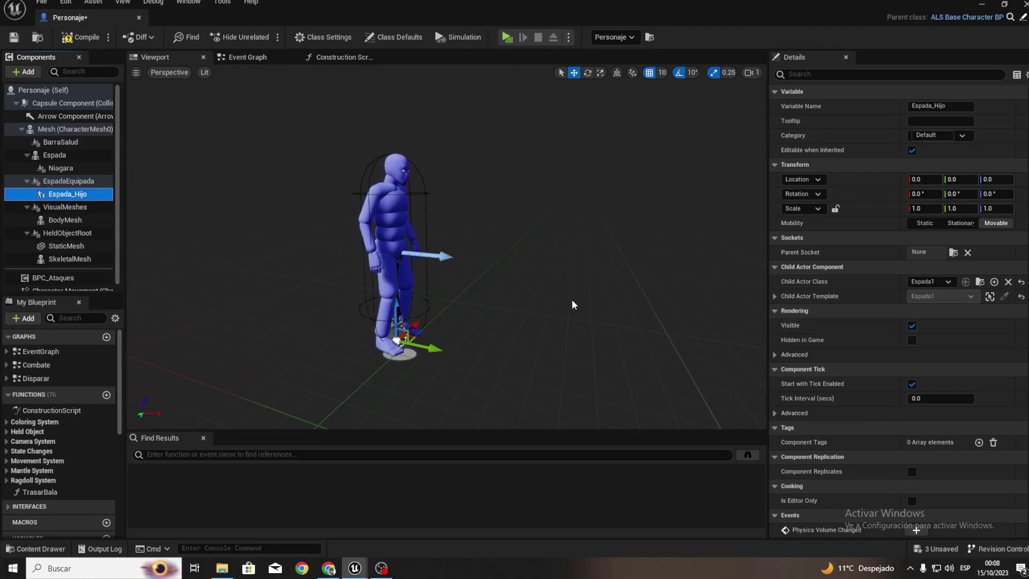
alt+drag(456, 241, 482, 225)
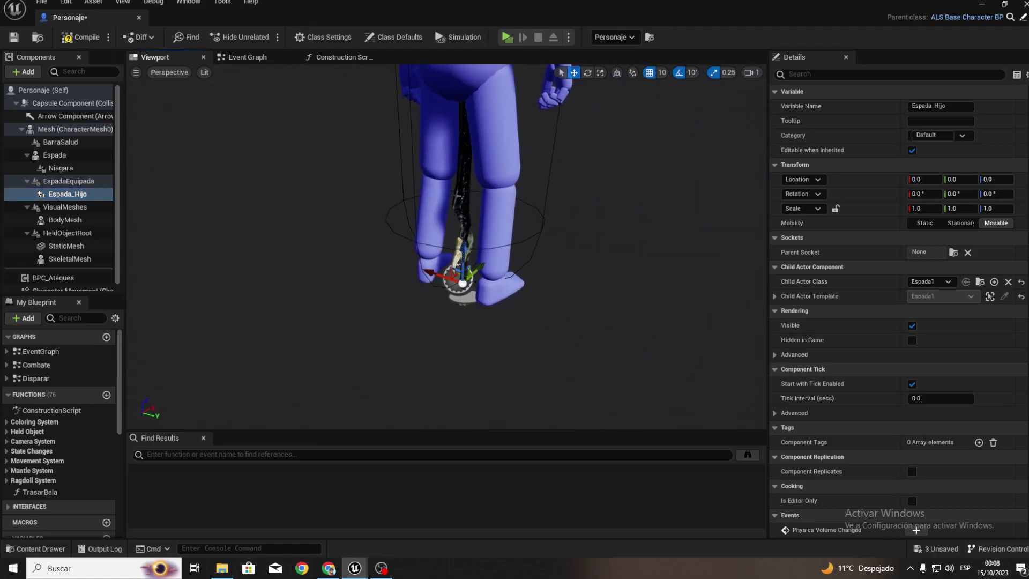
click(985, 6)
Open Espada1 from GenshinImpact > Actores in the full Blueprint Editor, then return to Personaje
click(201, 517)
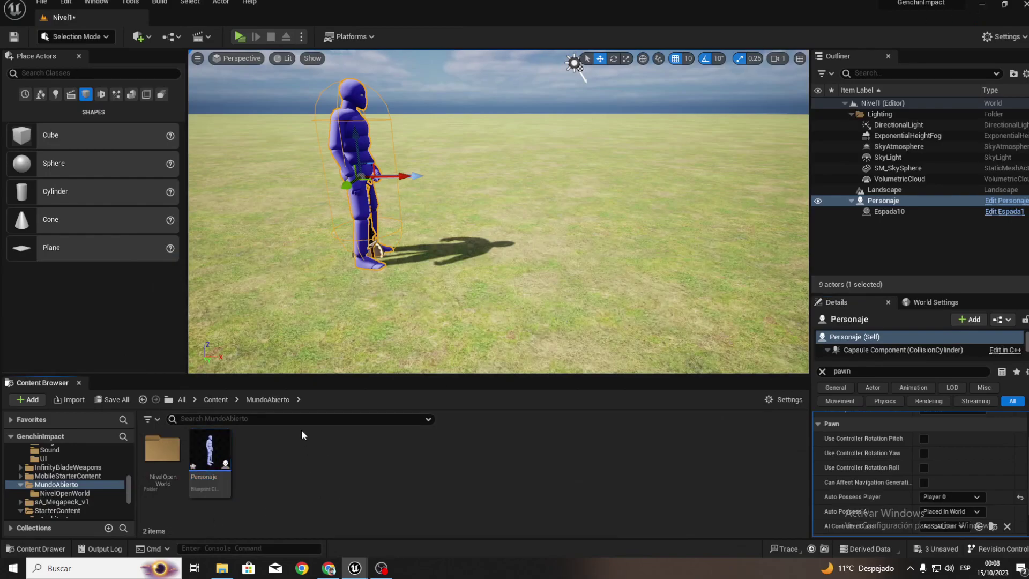
click(224, 401)
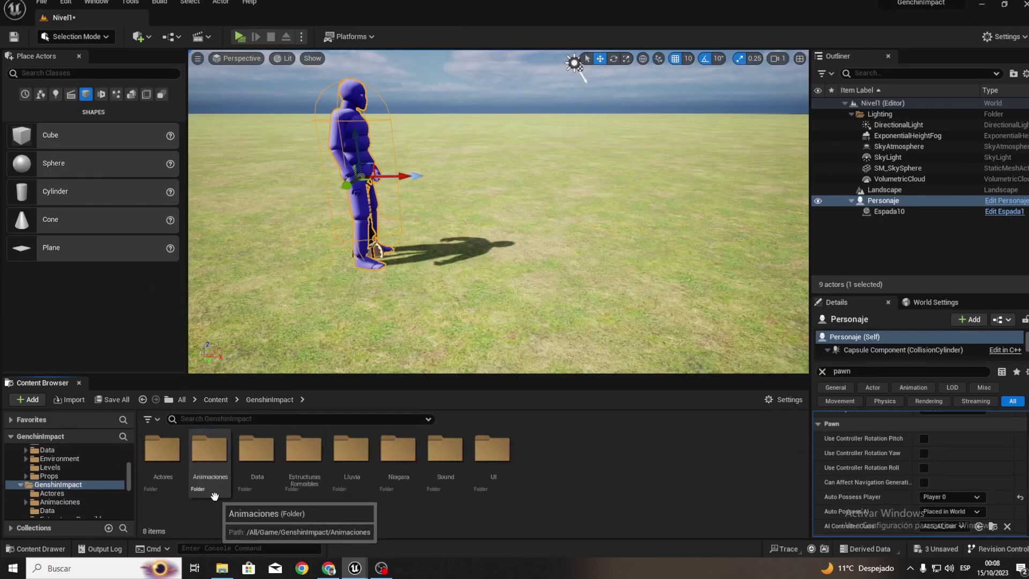
double_click(164, 456)
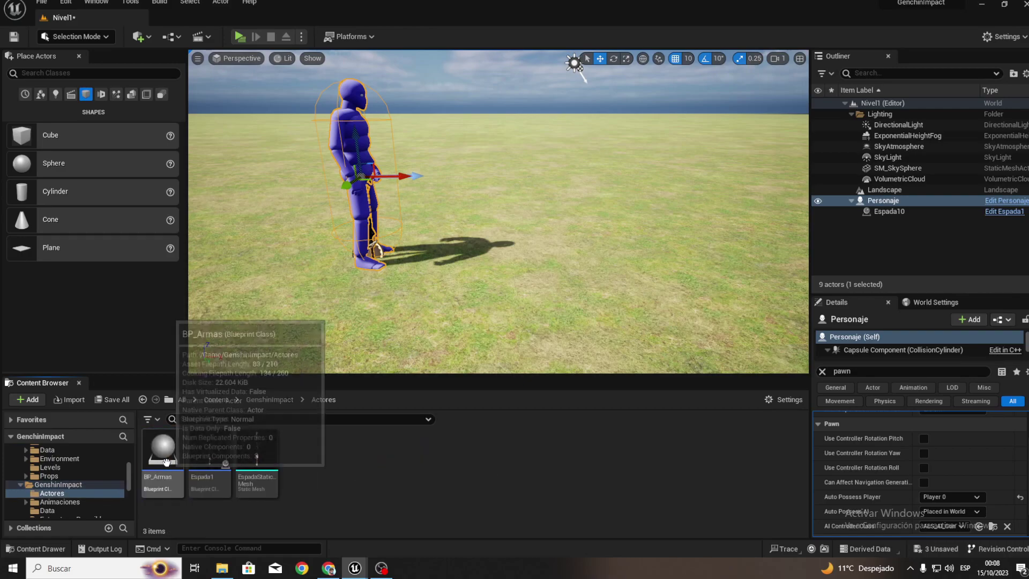
click(210, 444)
double_click(211, 441)
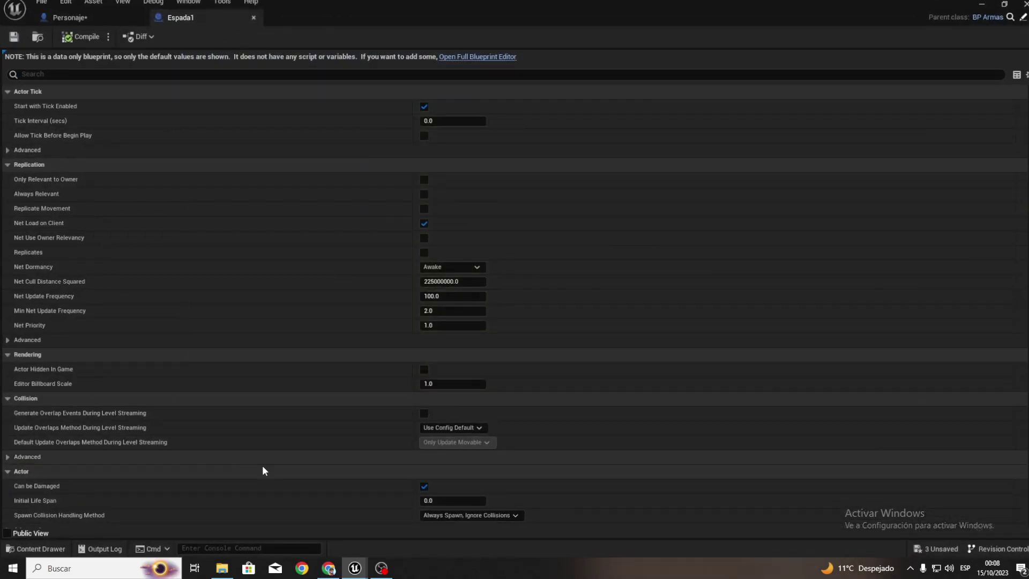
click(474, 58)
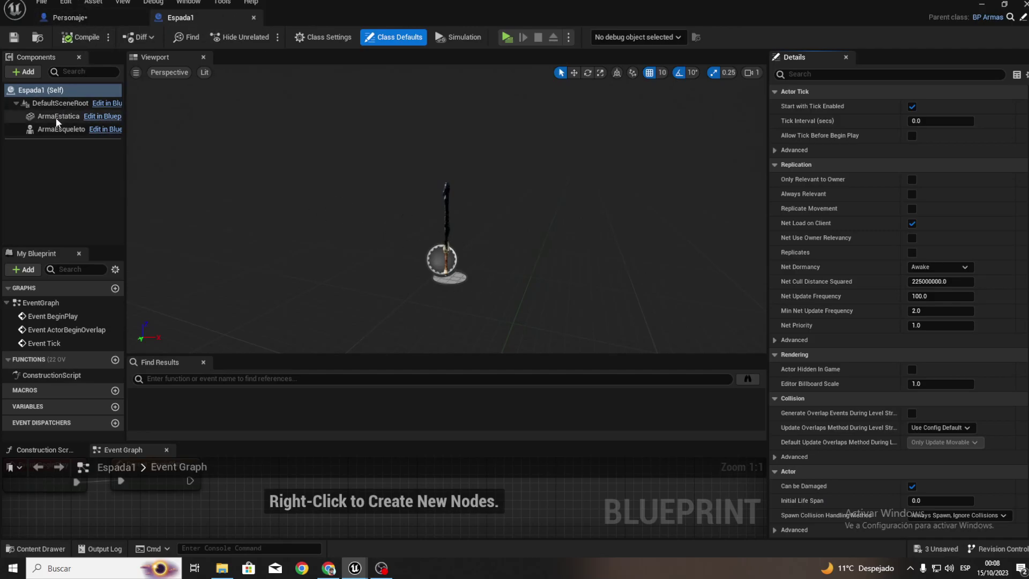
click(69, 17)
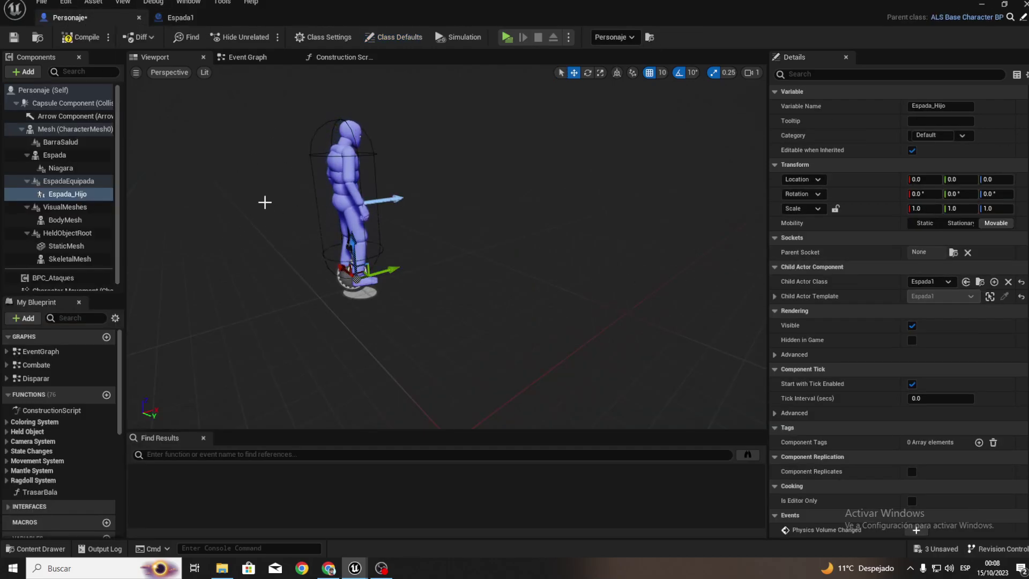
Open the mannequin's skeleton editor and find the clavicle_r bone by searching 'cla'
click(65, 130)
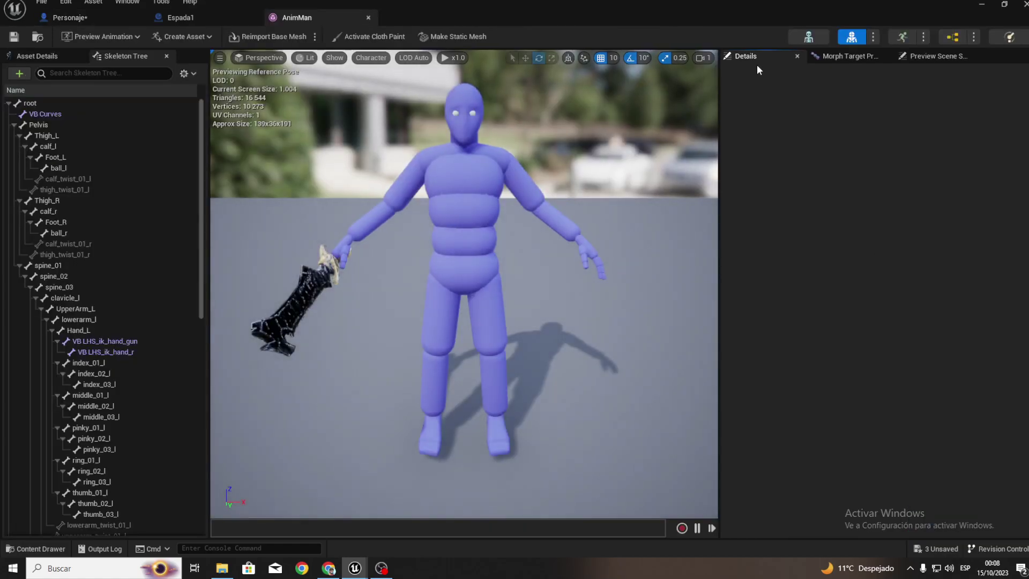
click(807, 38)
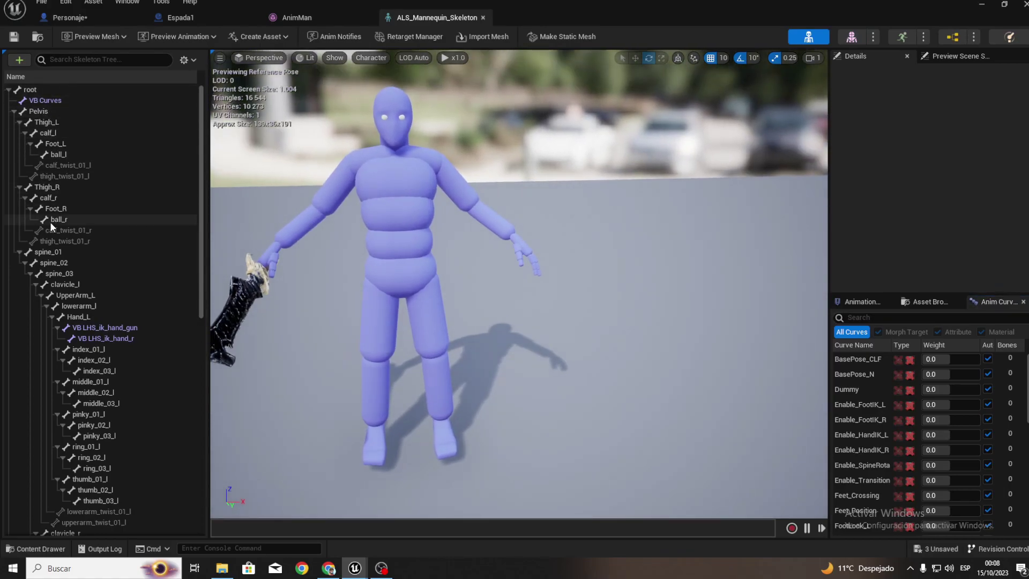
click(56, 251)
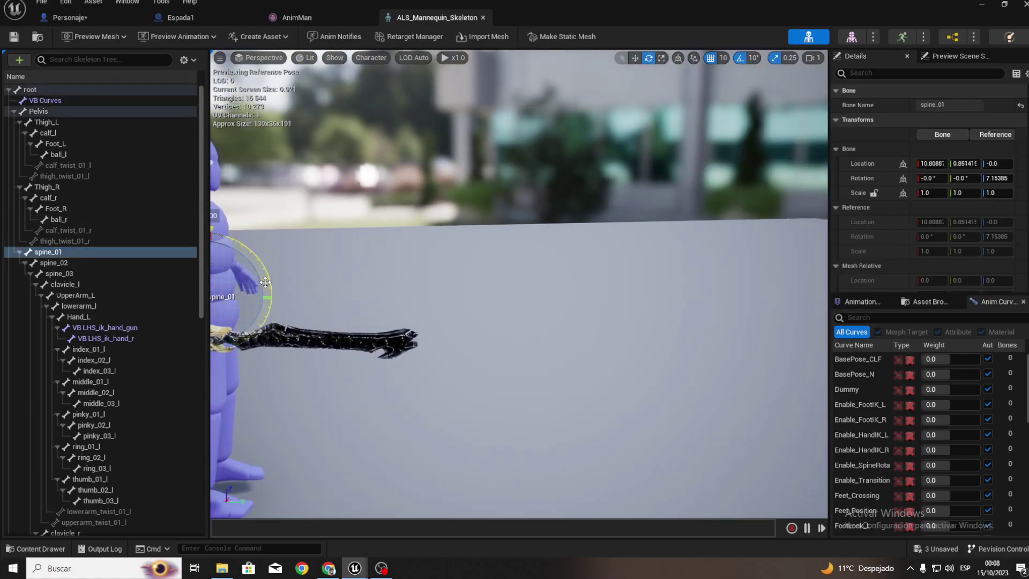
key(Escape)
drag(340, 264, 277, 268)
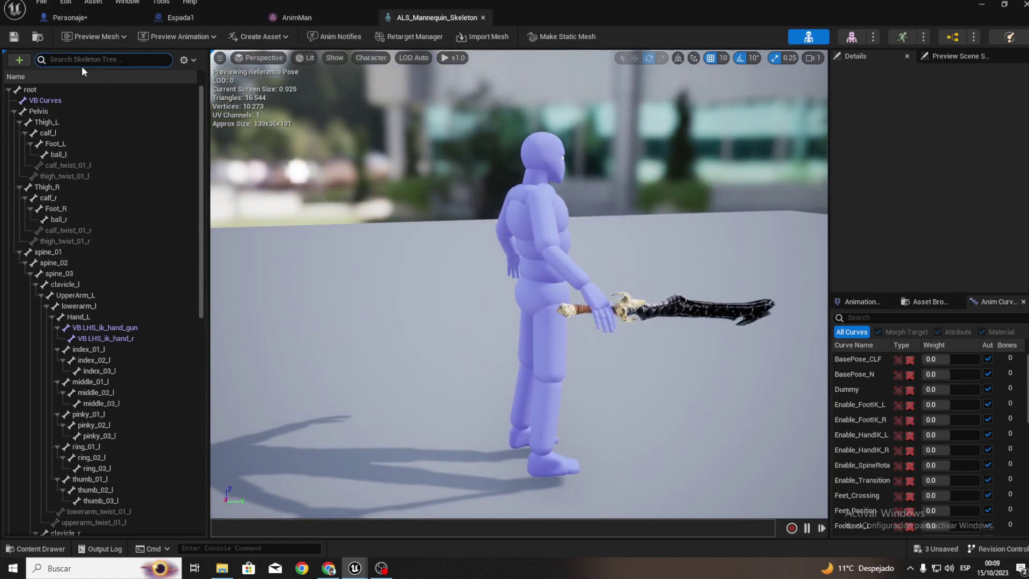
text(cla)
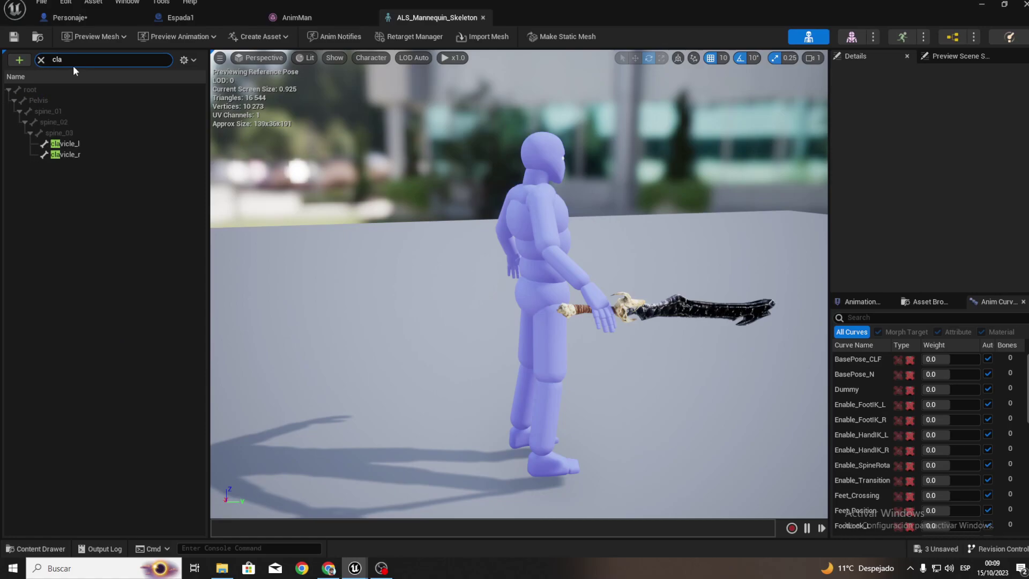
click(88, 143)
mouse_move(270, 174)
mouse_down()
mouse_move(348, 177)
mouse_move(300, 177)
mouse_up()
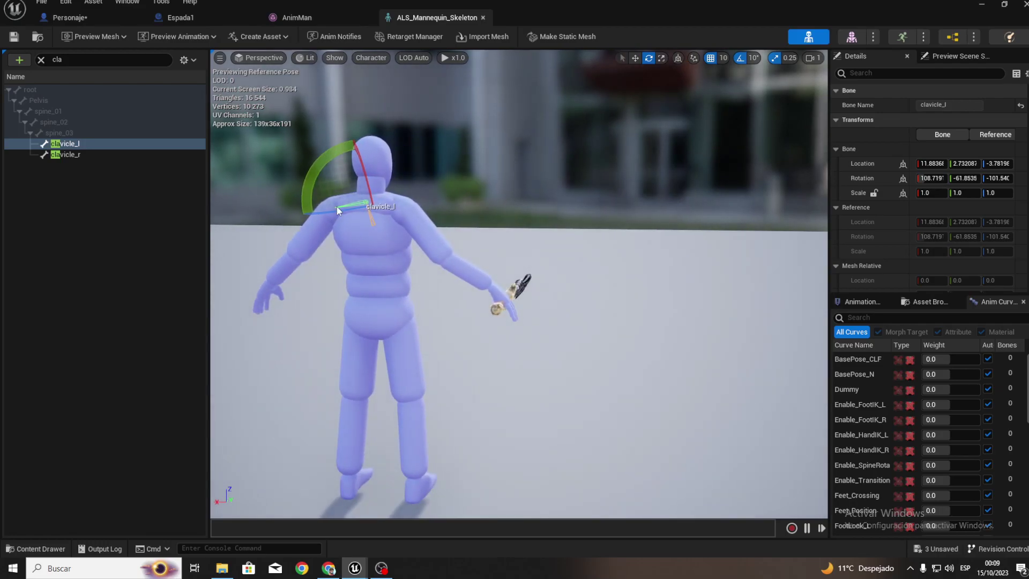
click(90, 155)
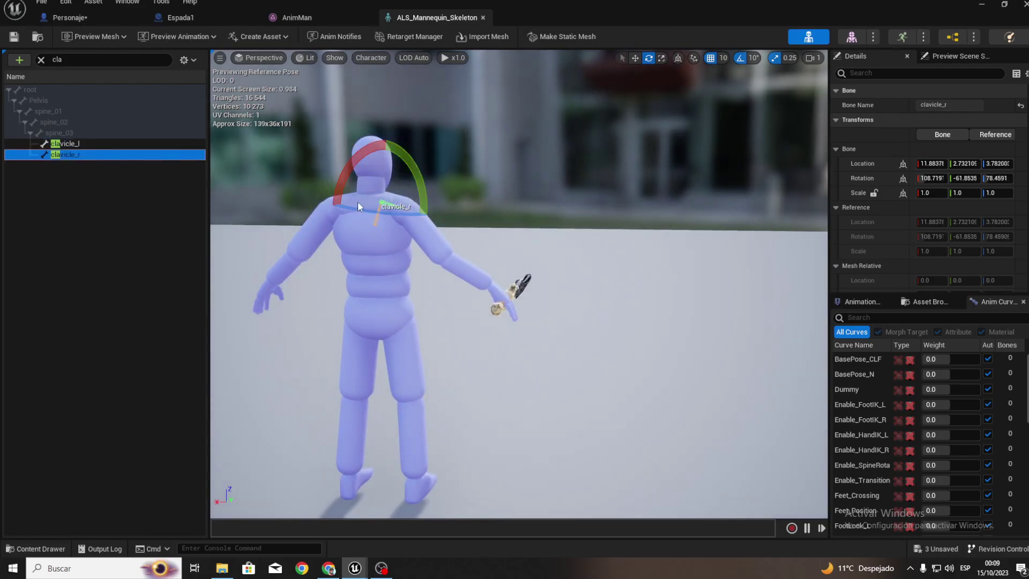
Add a socket to clavicle_r and rename it EspadaEquipada_Socket
right_click(76, 154)
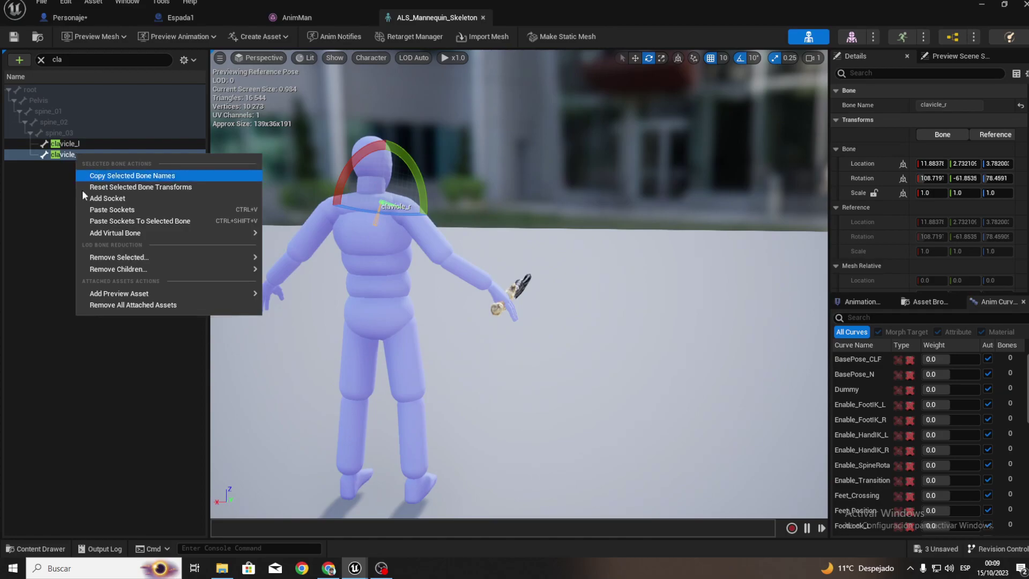
mouse_move(109, 262)
click(108, 198)
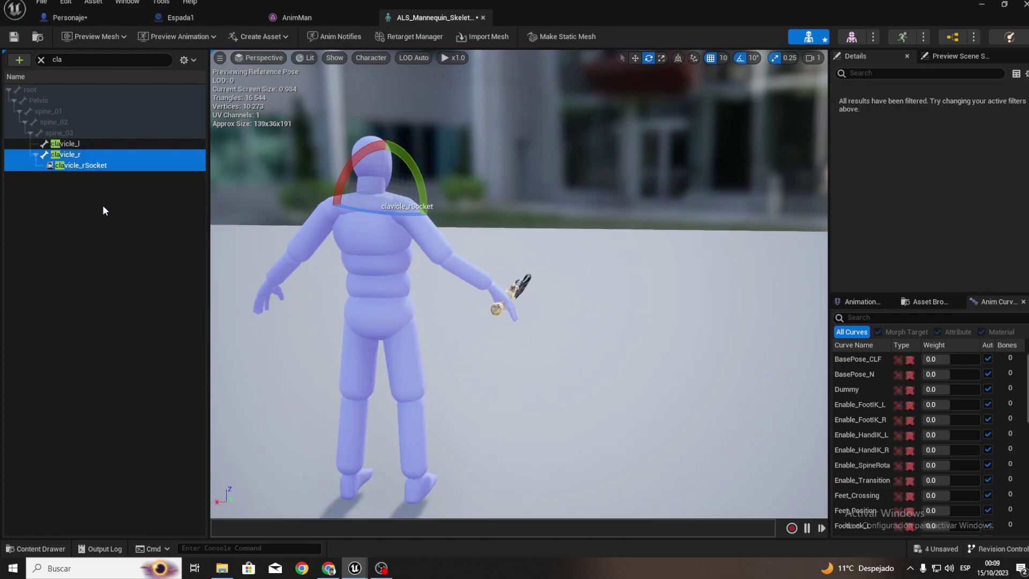
click(88, 169)
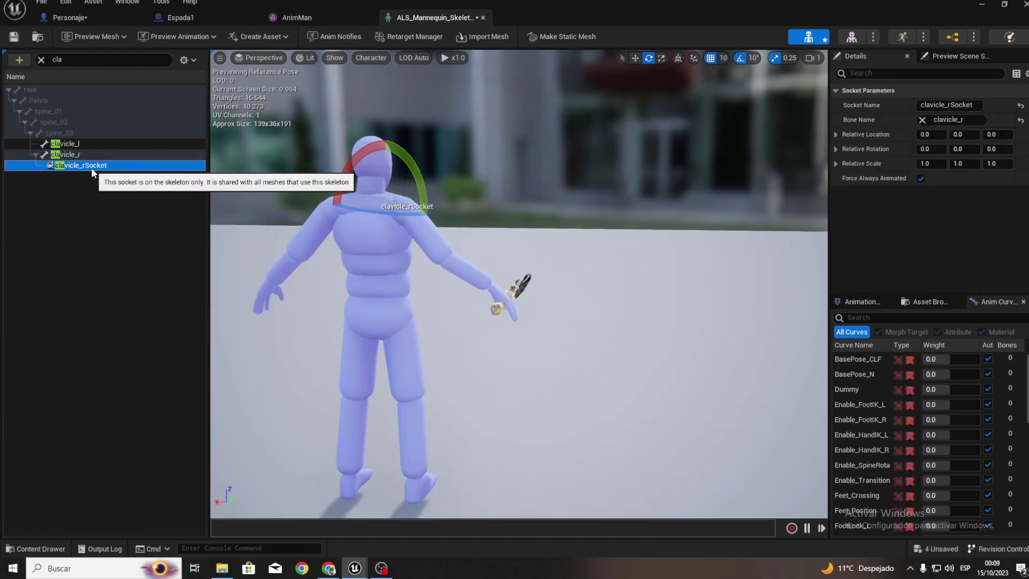
click(91, 168)
key(End)
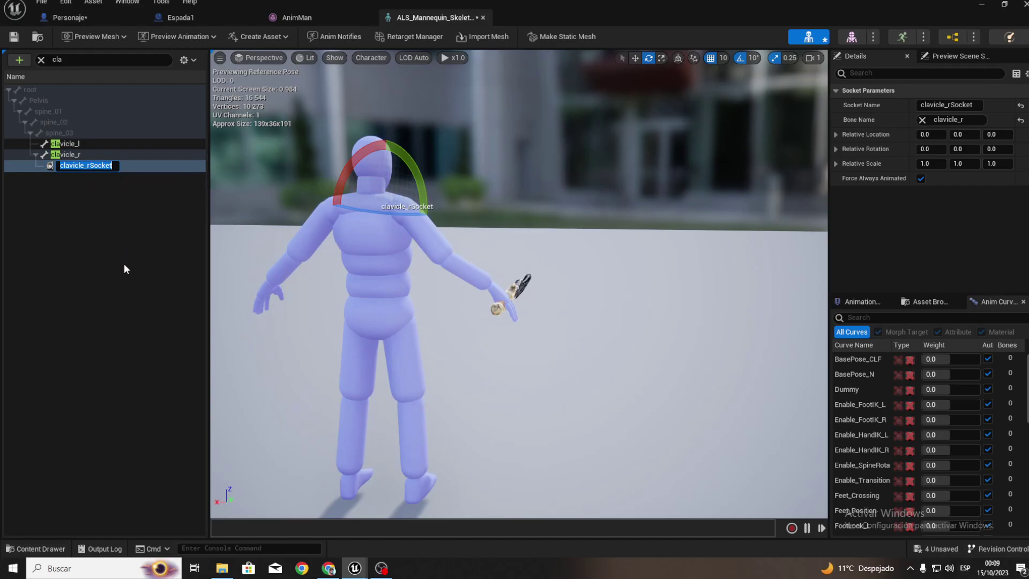
key(Left)
key(Left)
key(Left)
key(BackSpace)
key(BackSpace)
key(BackSpace)
key(BackSpace)
key(BackSpace)
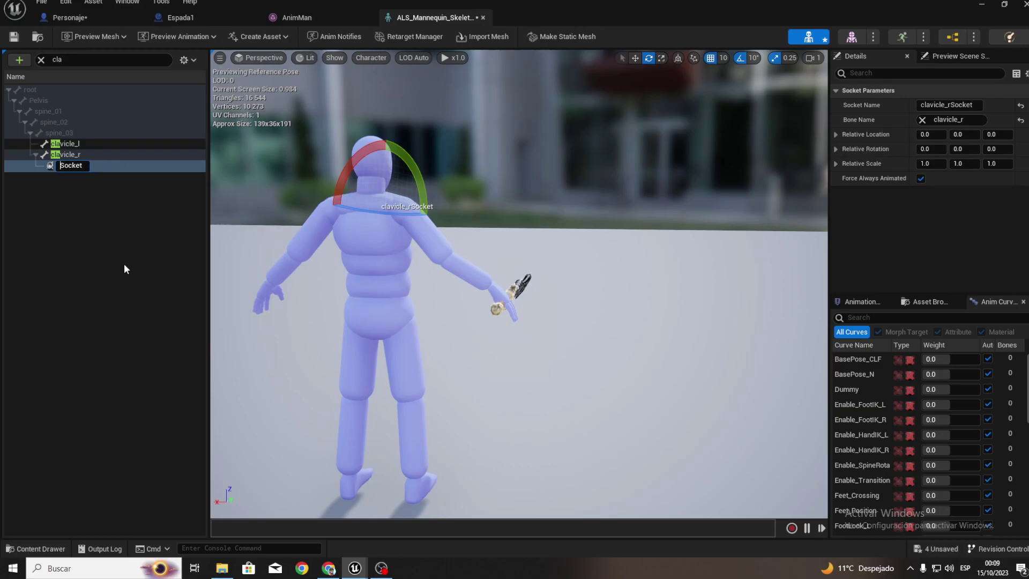
text(Espad)
text(aEquipada)
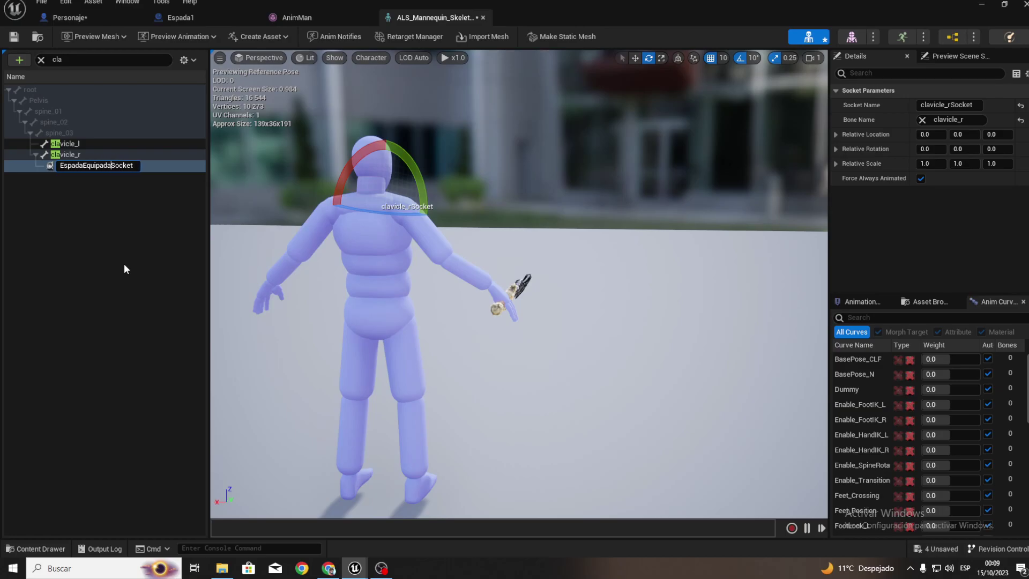
text(_)
key(Return)
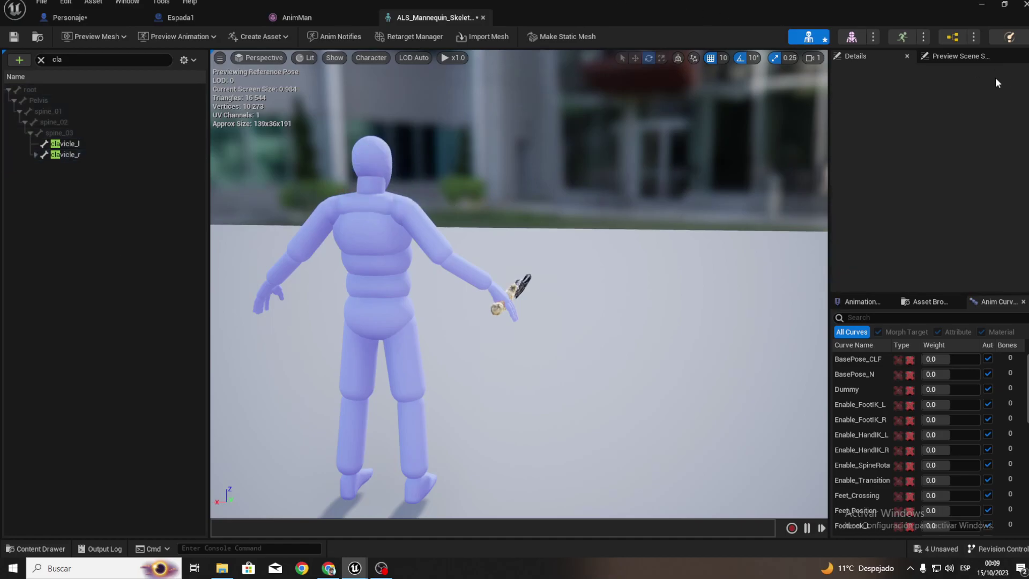
text(es)
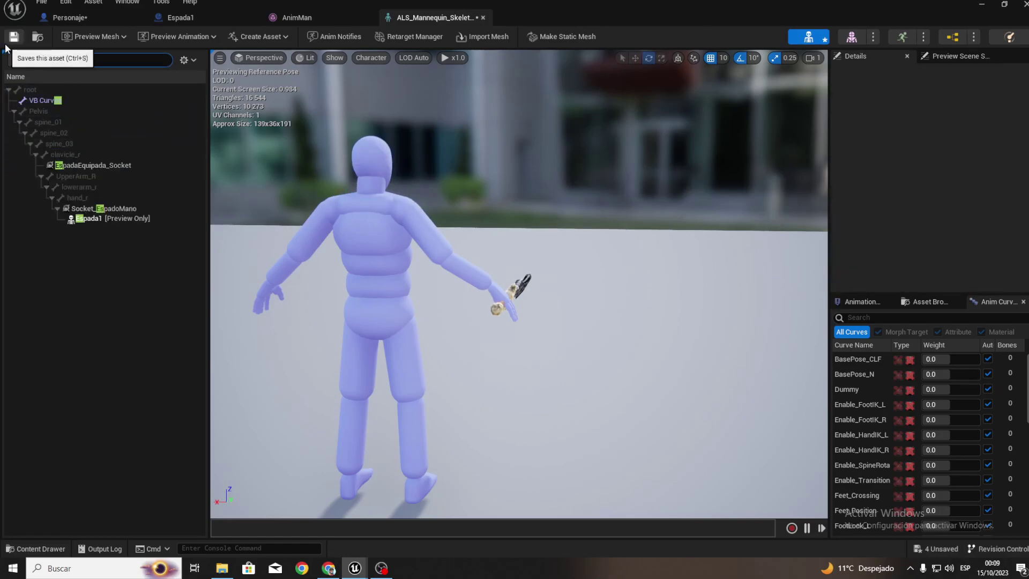
text(padae)
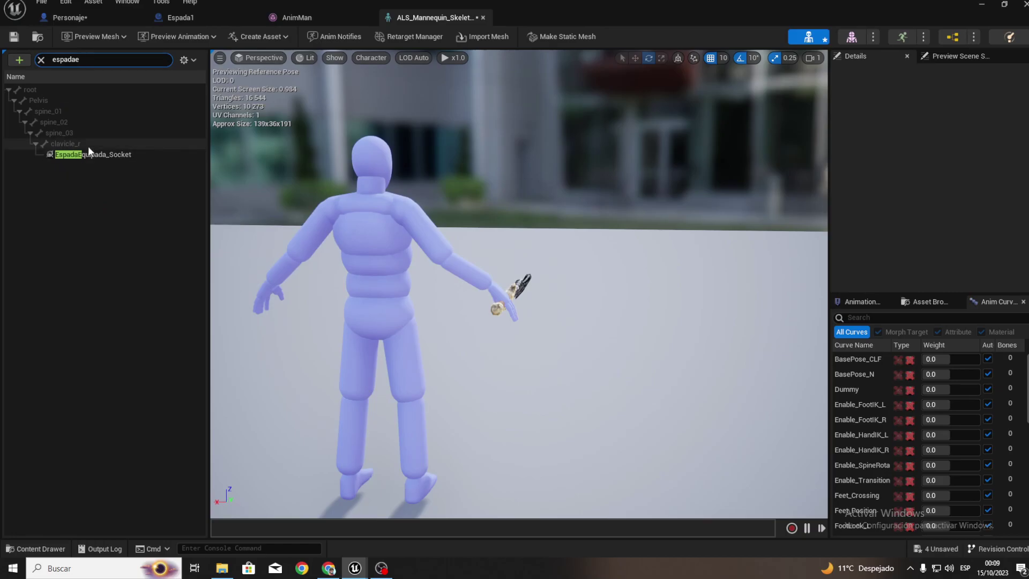
click(88, 144)
click(91, 153)
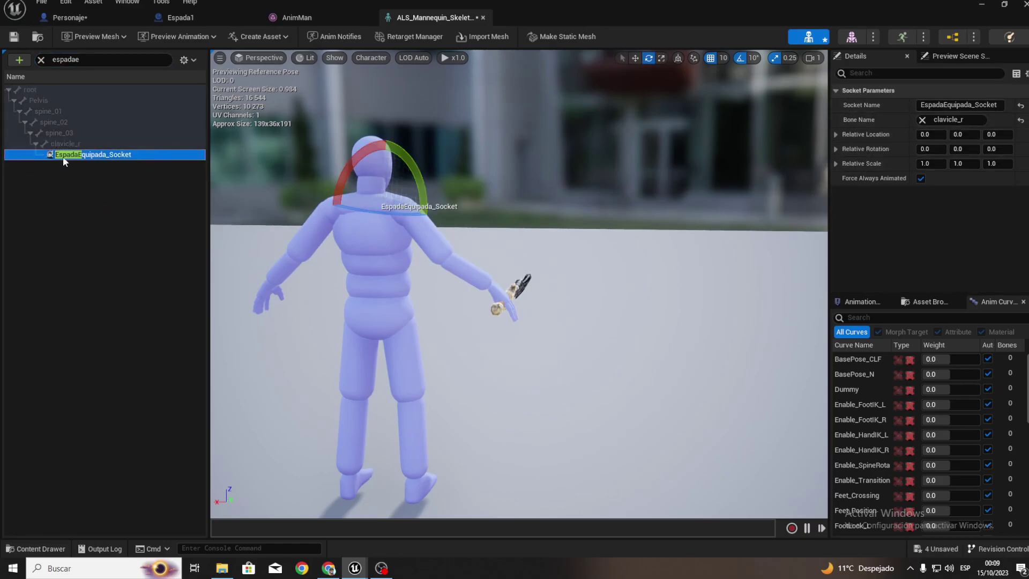
Add EspadaStaticMesh as a preview asset on EspadaEquipada_Socket, found by searching 'espada'
right_click(114, 157)
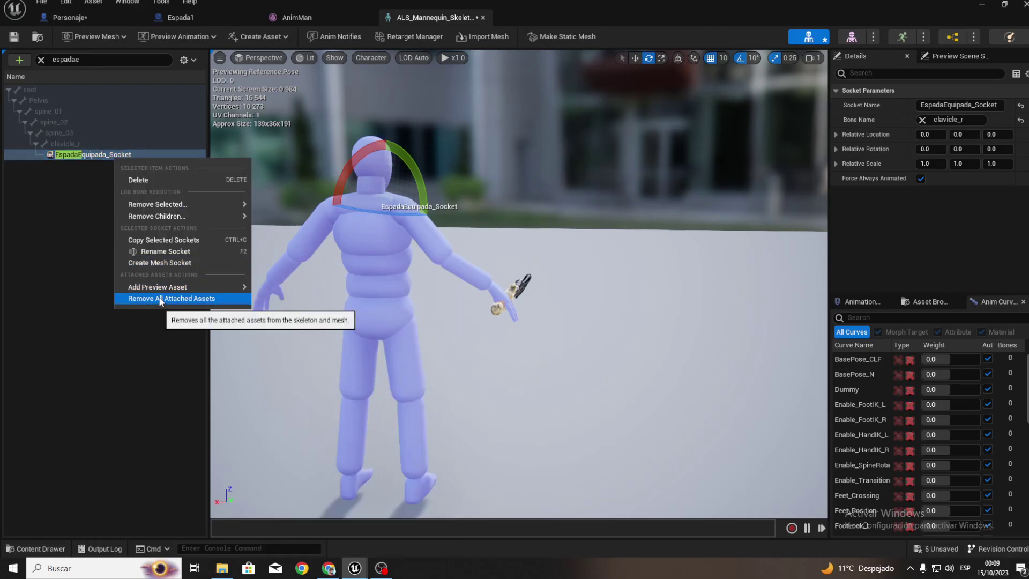
mouse_move(160, 218)
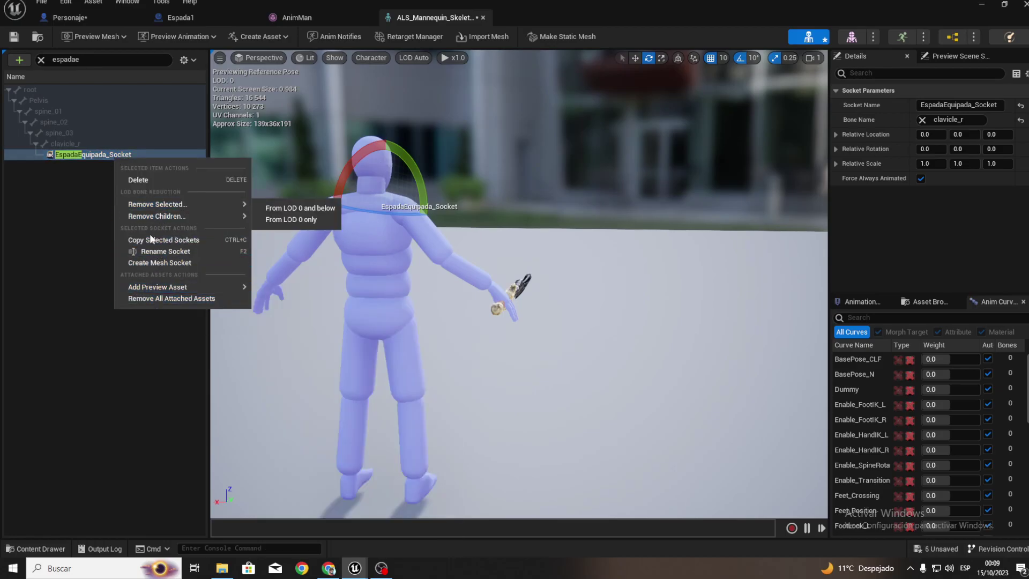
right_click(69, 155)
mouse_move(96, 207)
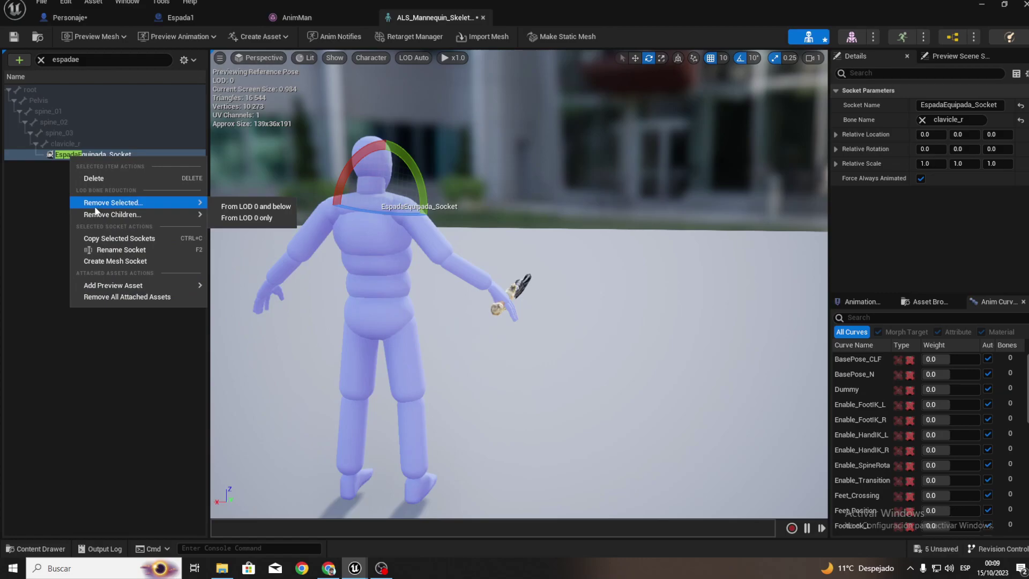
mouse_move(116, 285)
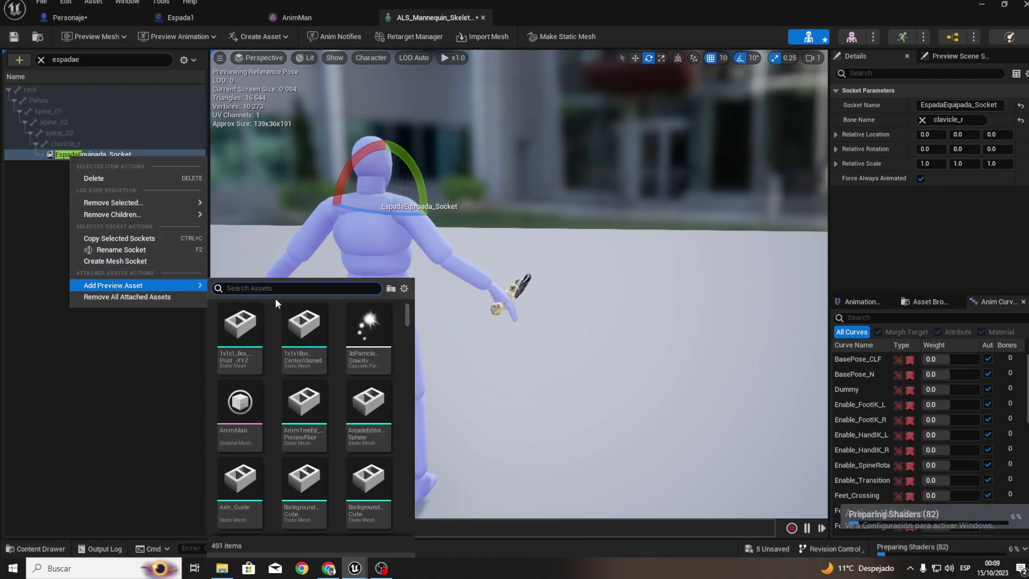
text(espad)
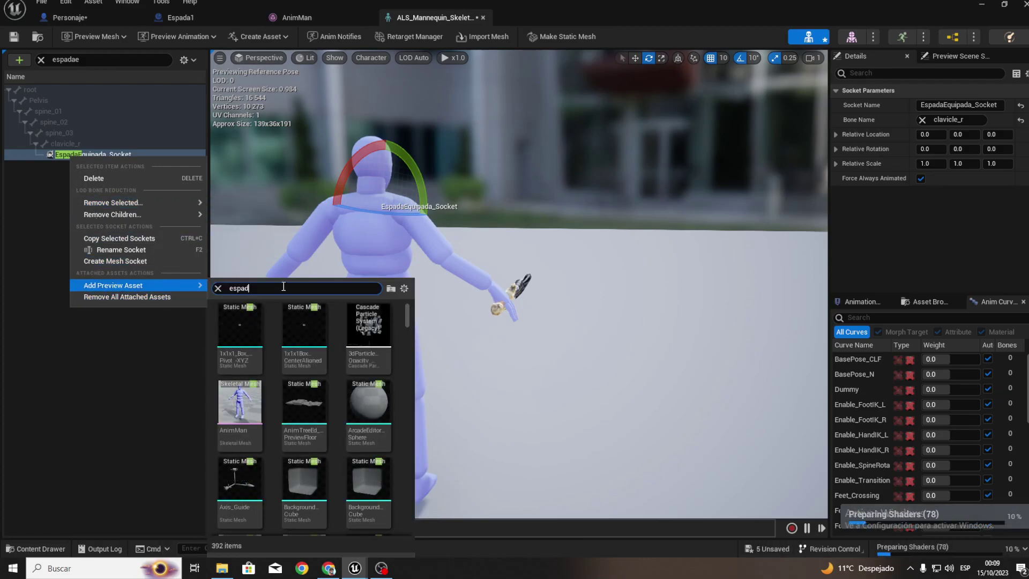
text(a)
mouse_move(267, 332)
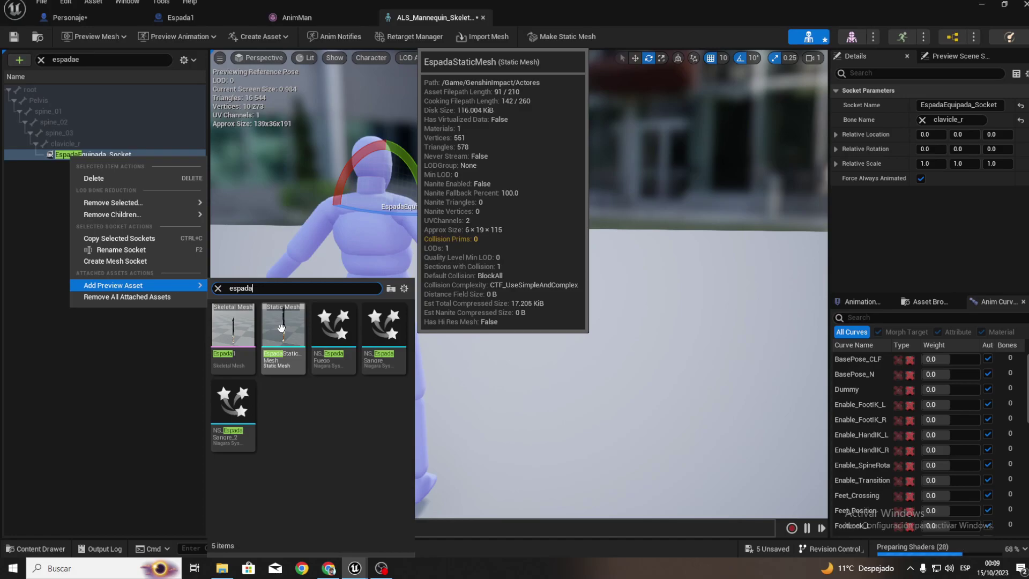
click(281, 328)
mouse_move(446, 304)
mouse_down()
mouse_move(375, 305)
mouse_move(526, 177)
mouse_up()
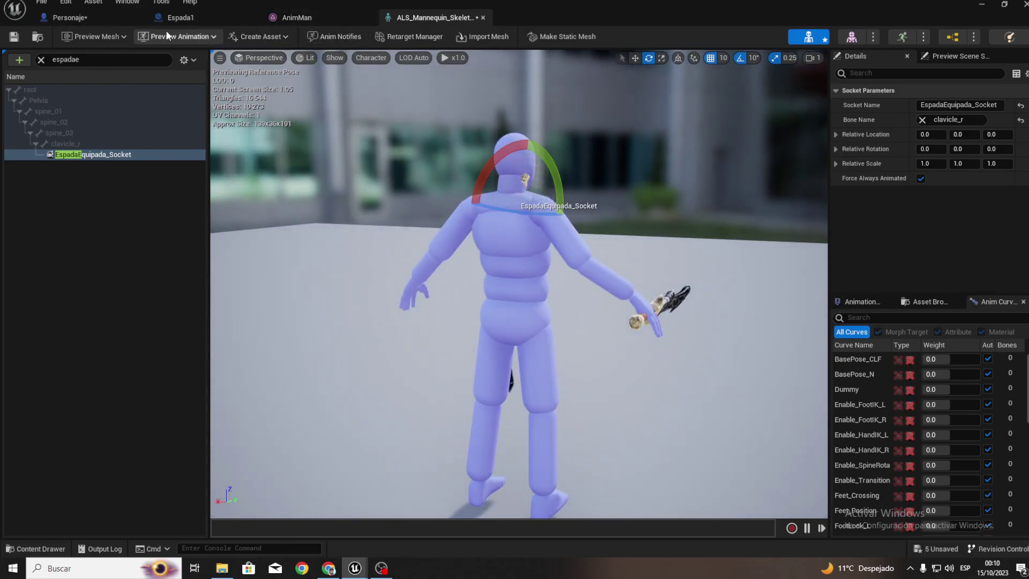
Search the preview animations for 'idle' and play Sword_Idle on the mannequin
click(100, 35)
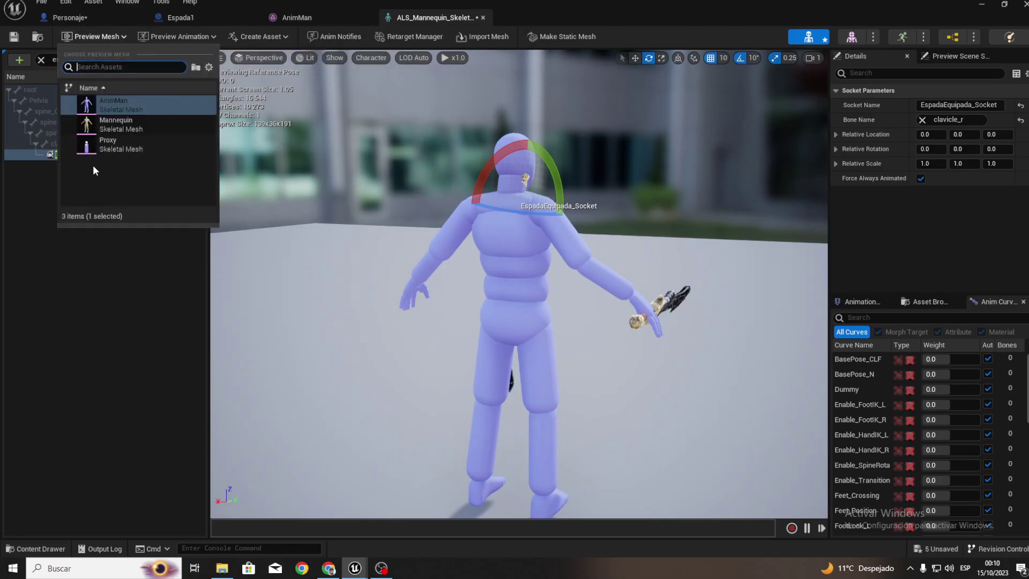
text(i)
text(de)
key(BackSpace)
key(BackSpace)
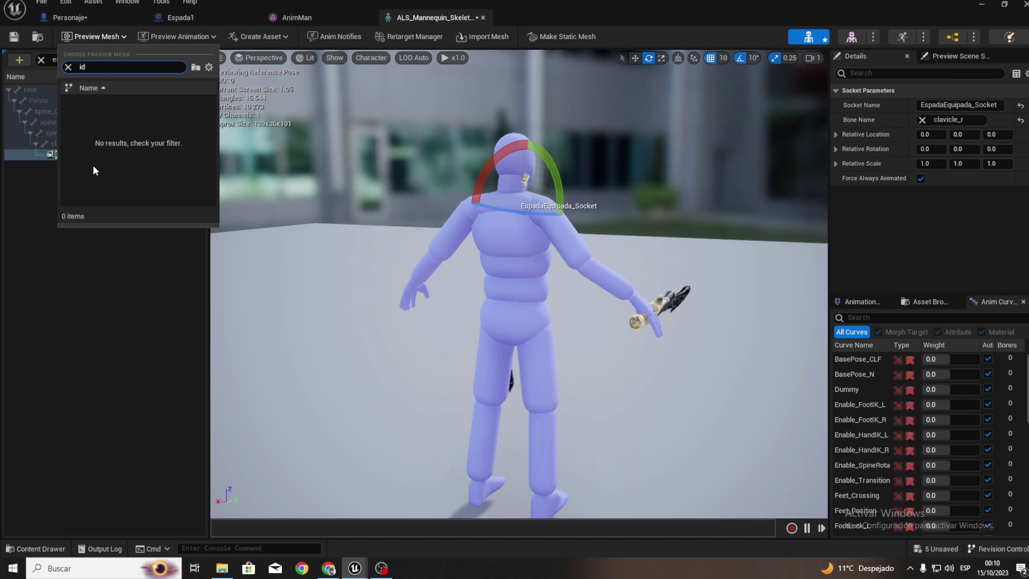
text(dle)
click(85, 175)
click(175, 38)
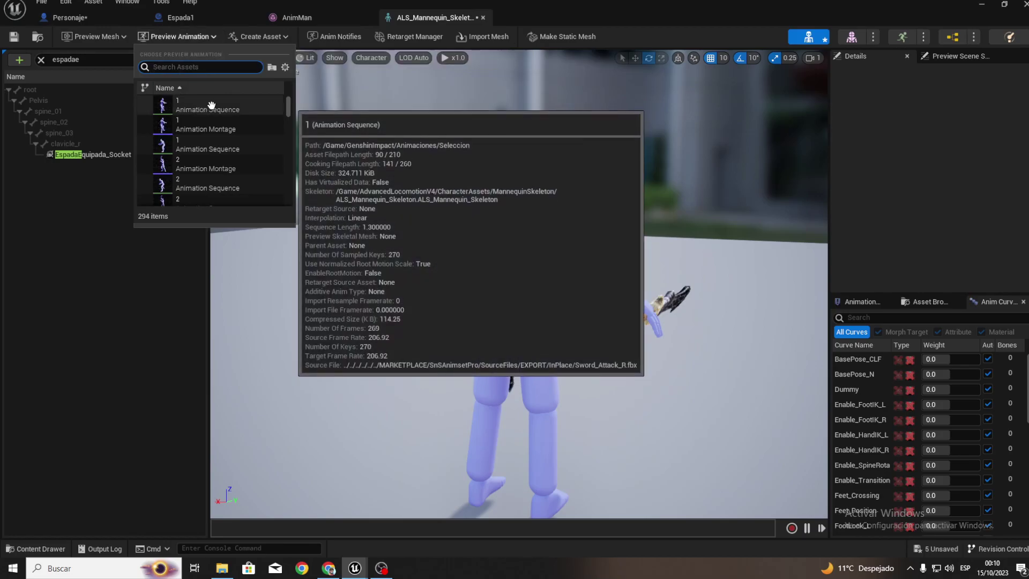
scroll(213, 161, down, 2)
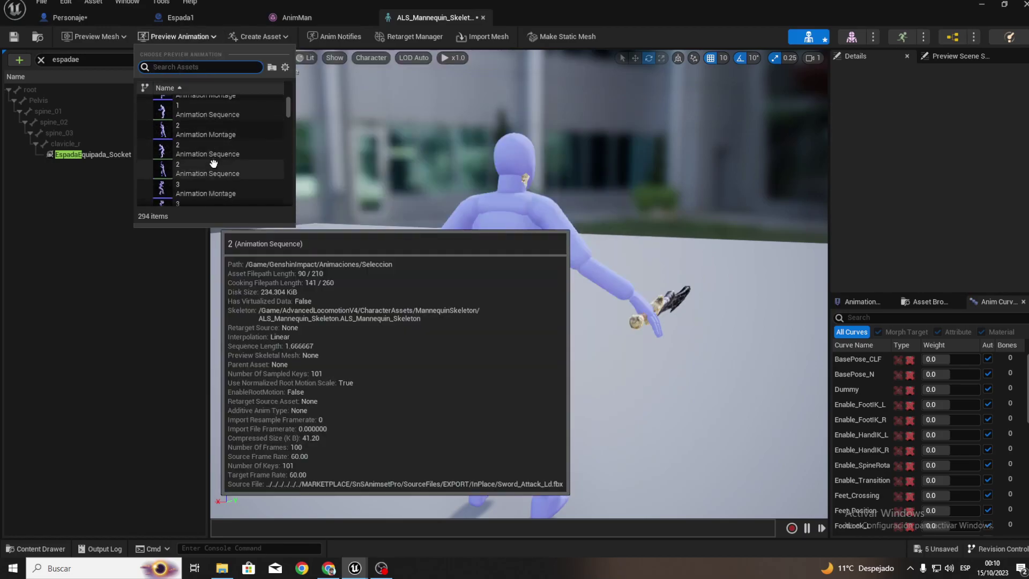
scroll(214, 166, down, 1)
scroll(212, 164, down, 1)
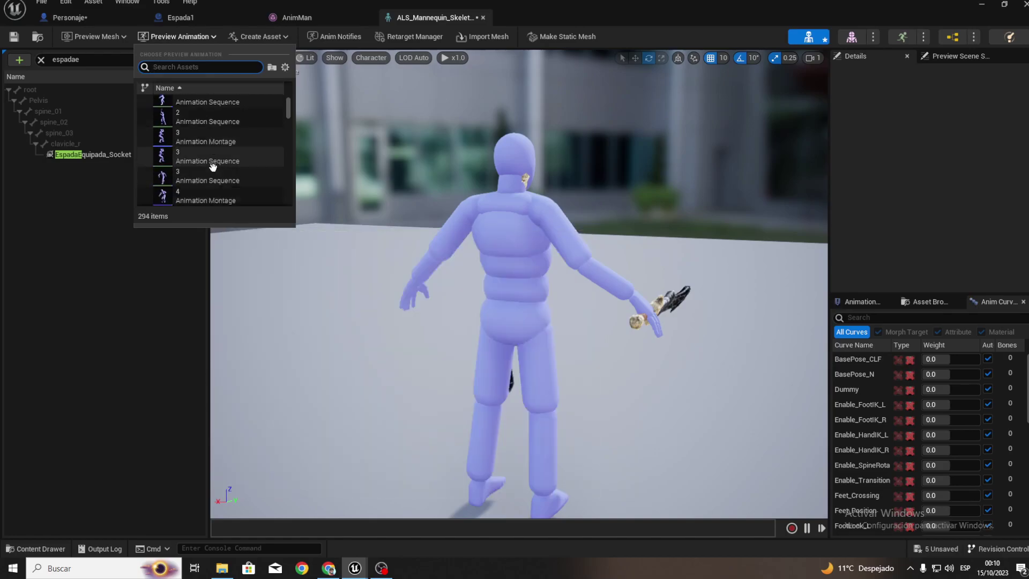
scroll(212, 164, down, 1)
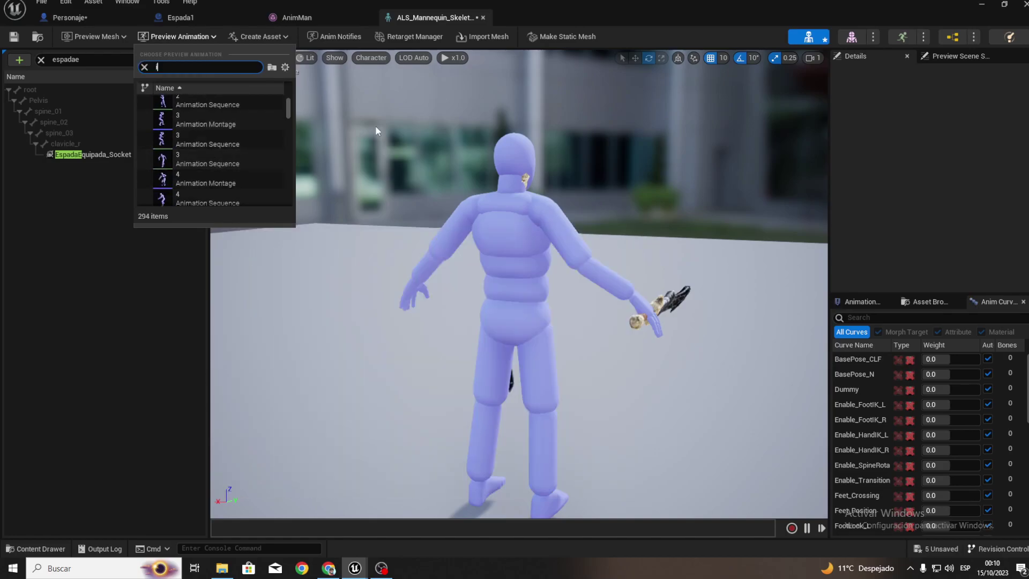
text(dle)
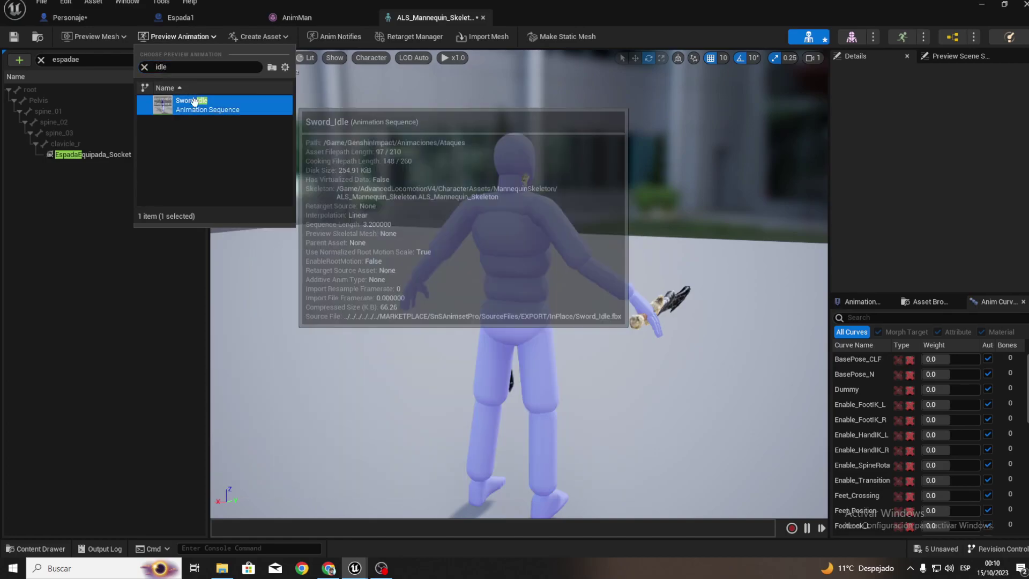
click(193, 101)
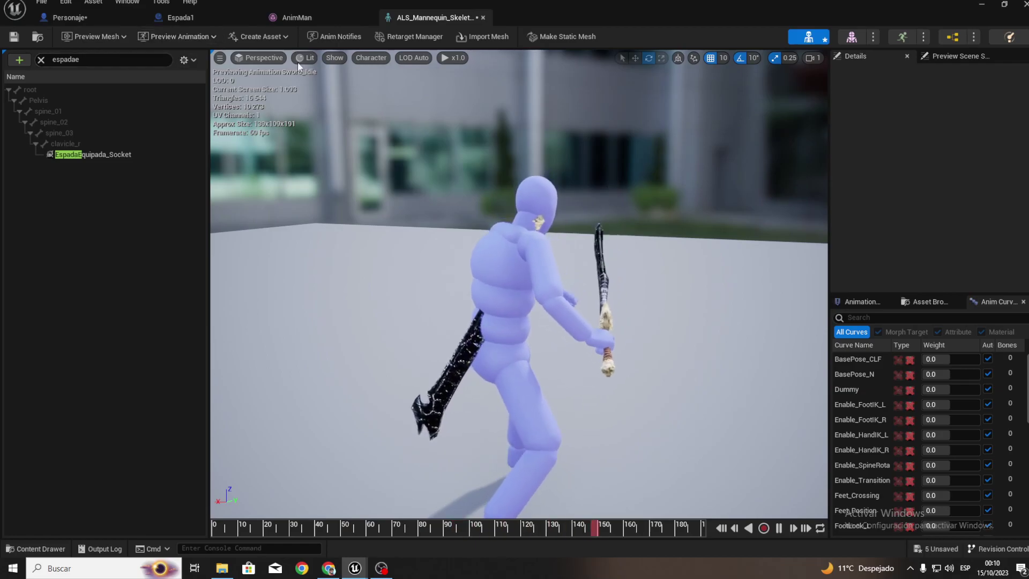
Preview the Sword_Equip animation, found by searching 'equip'
click(153, 36)
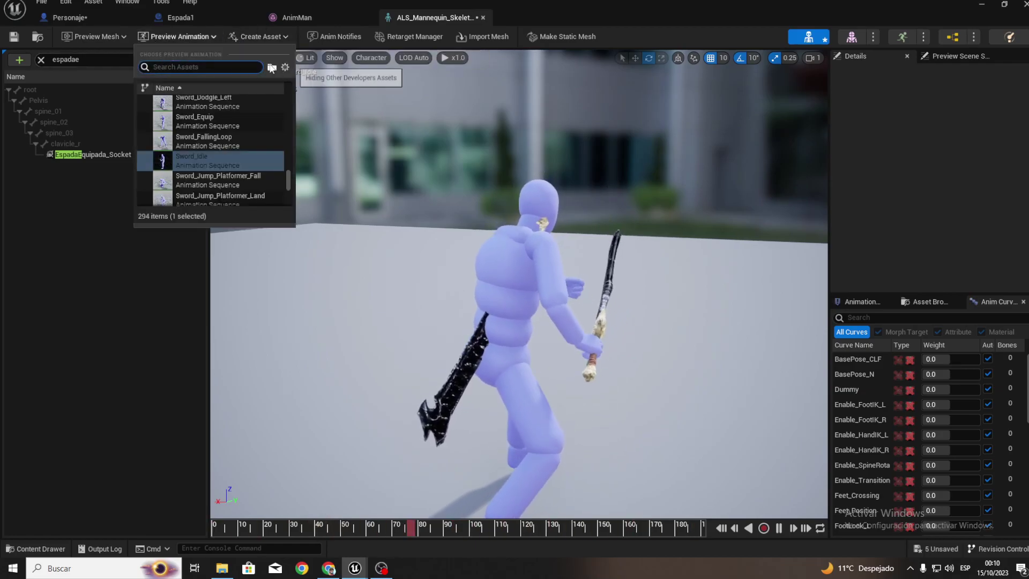
scroll(210, 185, down, 2)
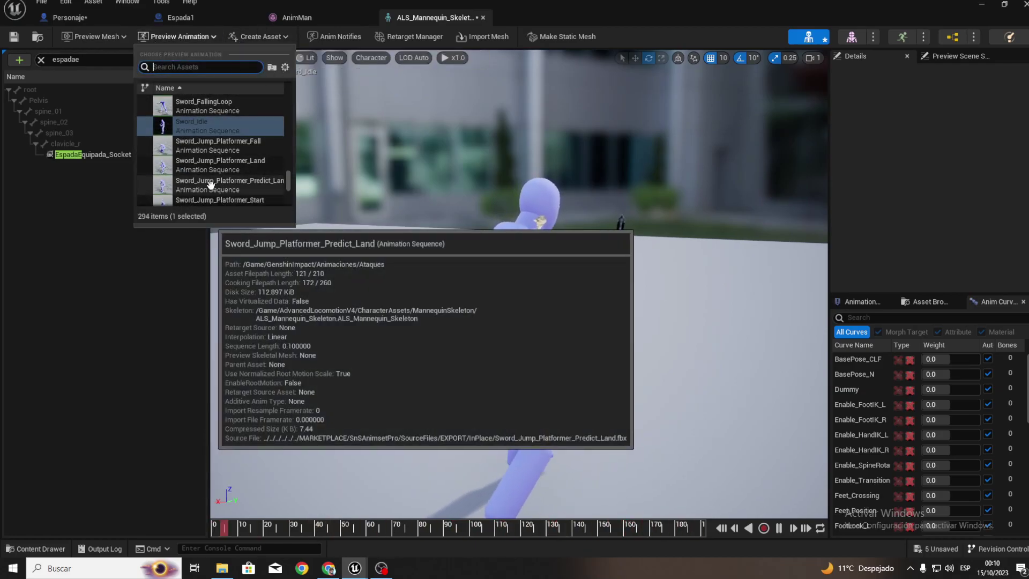
scroll(210, 184, down, 3)
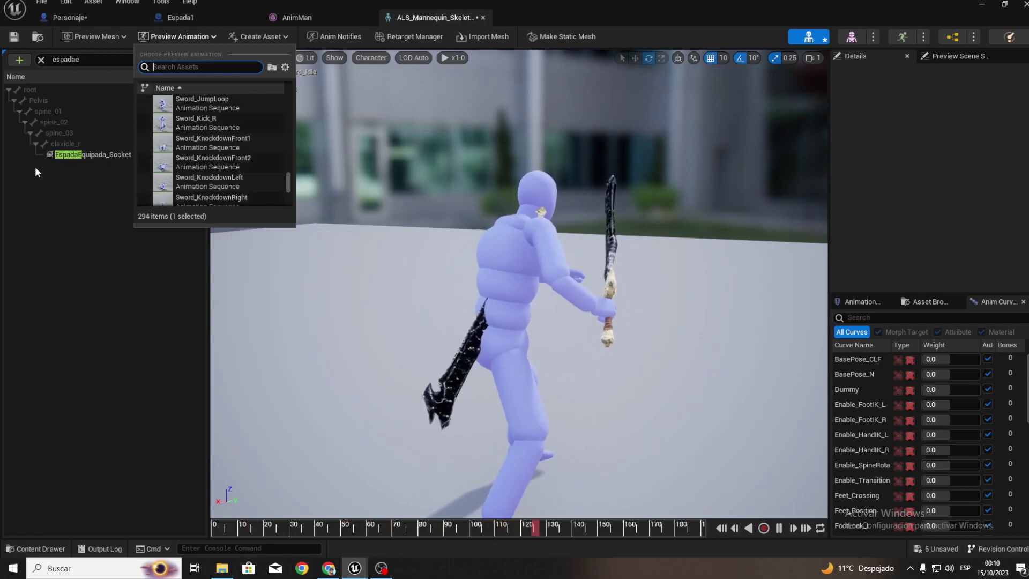
text(equ)
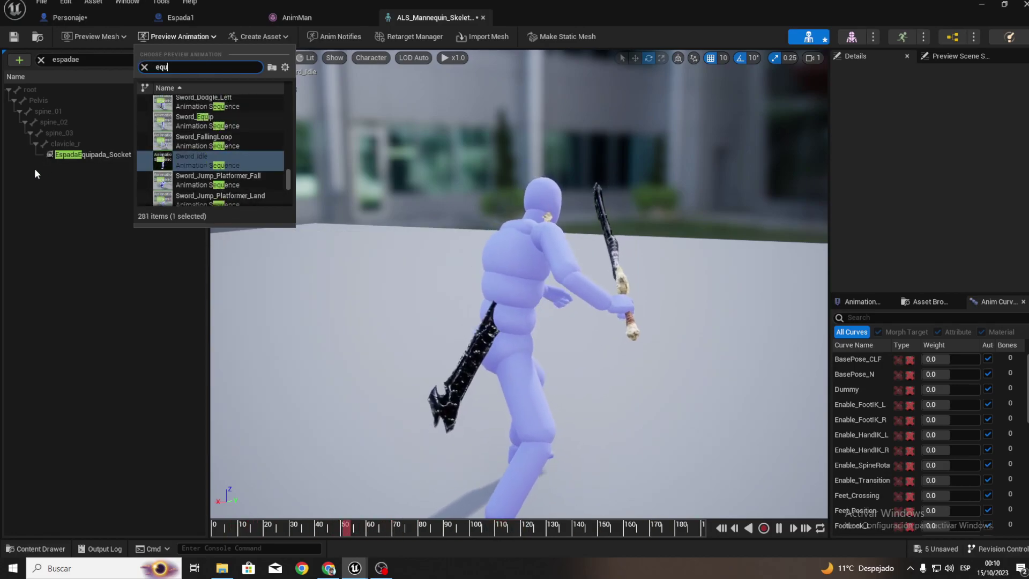
text(ip)
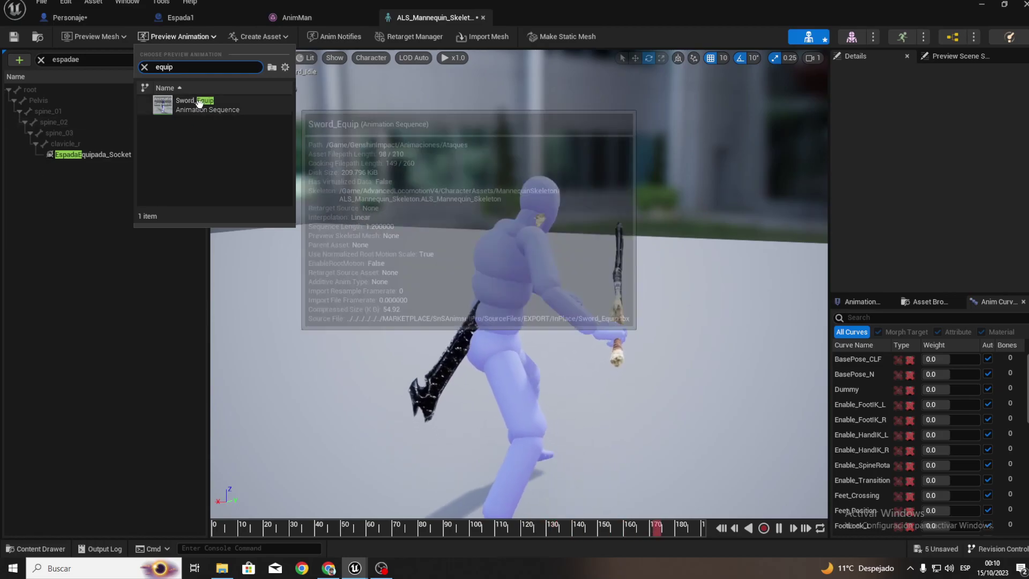
click(199, 103)
click(200, 104)
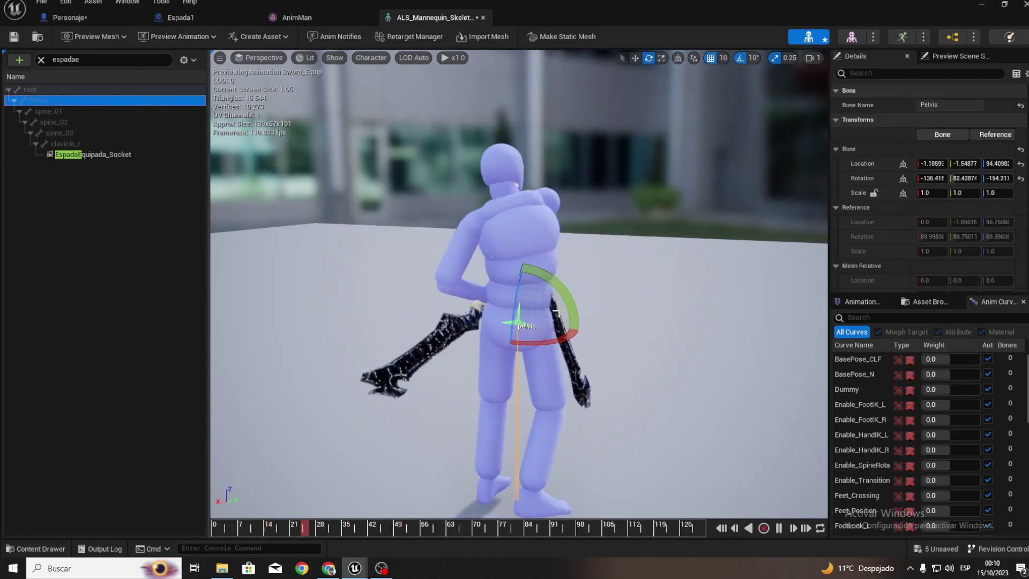
Pause the animation around frame 87 and delete EspadaEquipada_Socket
mouse_move(642, 359)
mouse_down()
mouse_move(590, 354)
mouse_move(501, 268)
mouse_up()
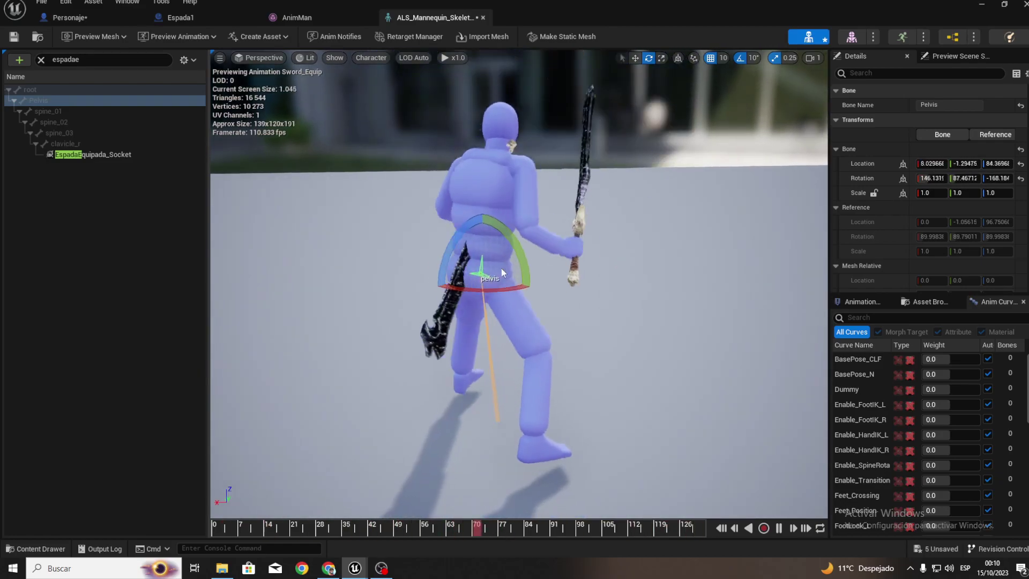
click(778, 528)
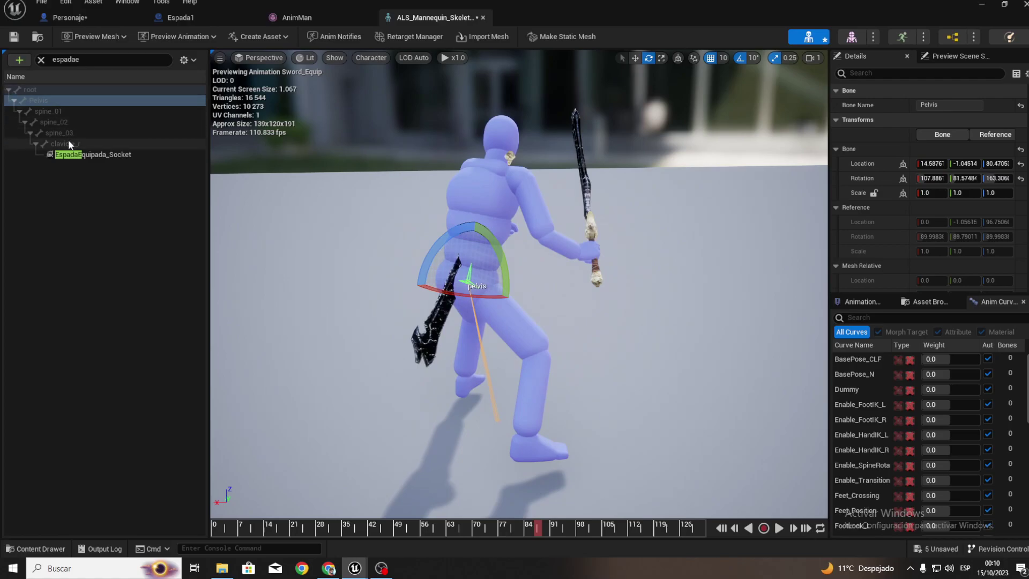
click(75, 154)
key(Delete)
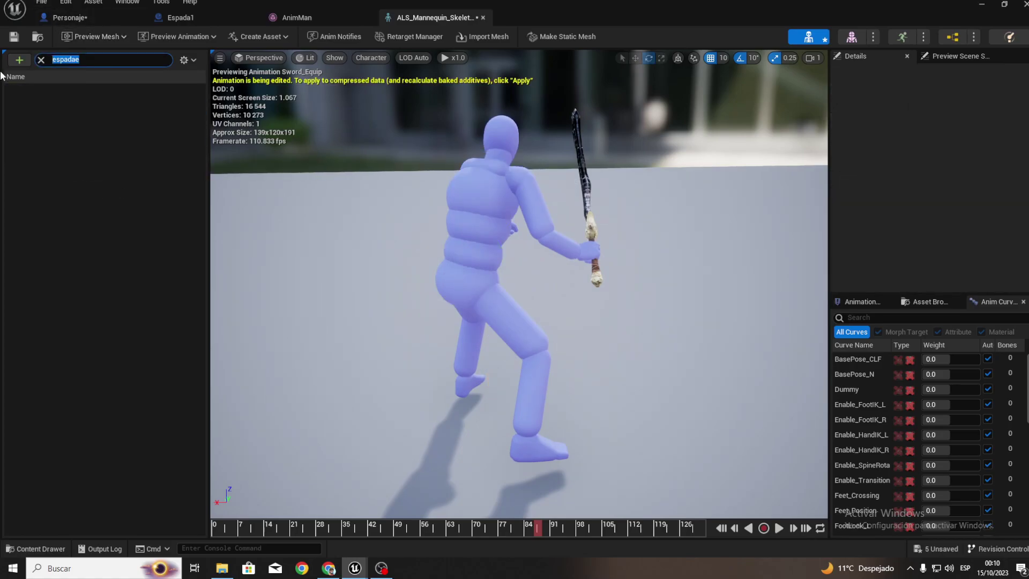
Filter the skeleton tree for 'spin' and select the spine_01 bone
text(spin)
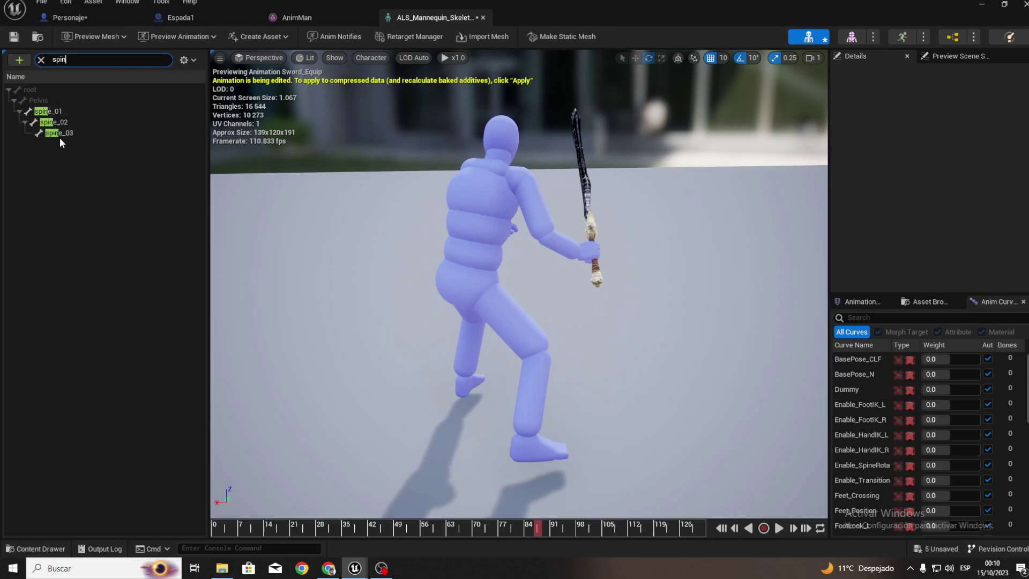
click(65, 111)
right_click(66, 110)
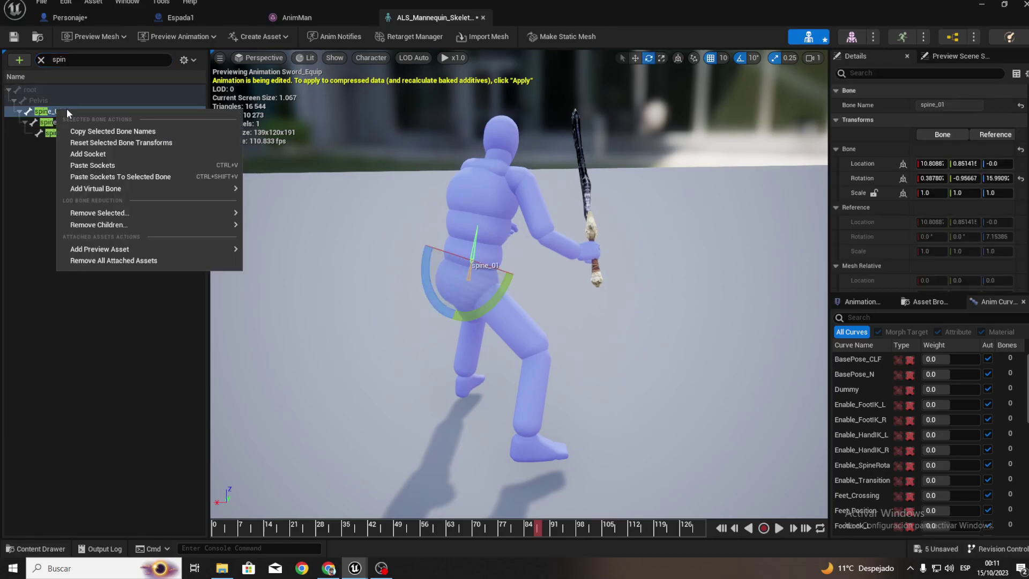
click(37, 281)
right_drag(375, 268, 482, 268)
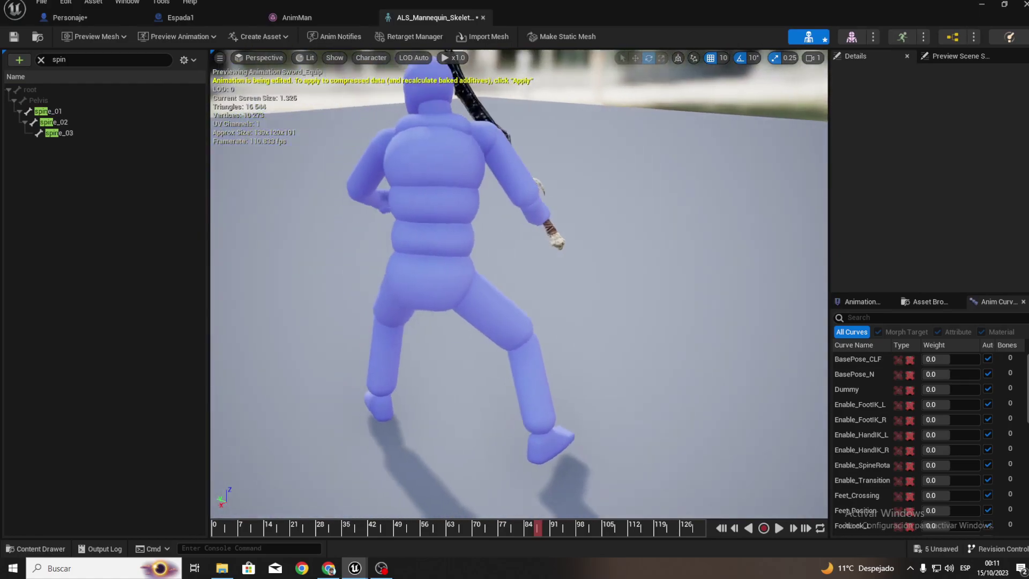
click(48, 122)
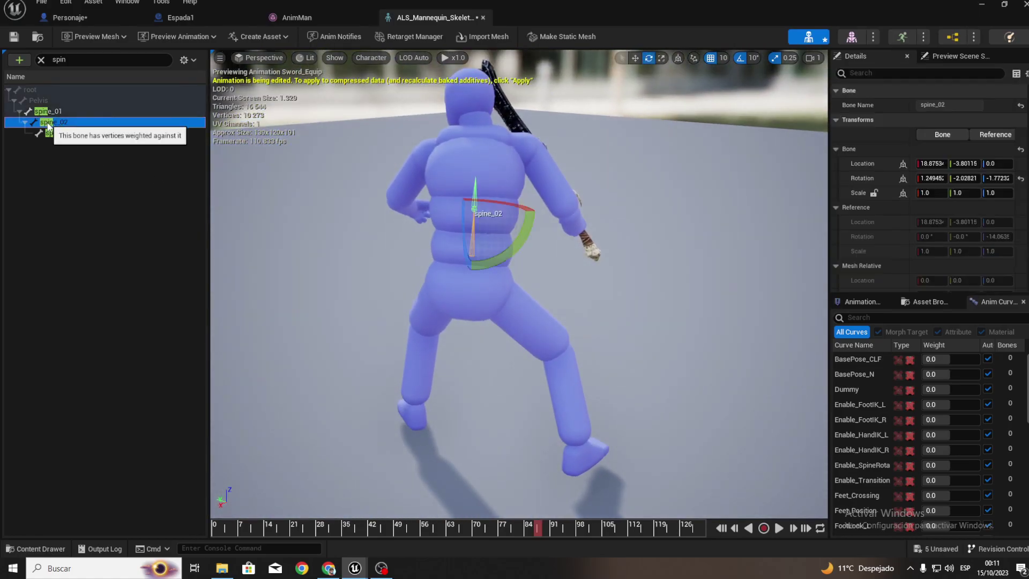
click(54, 133)
click(53, 112)
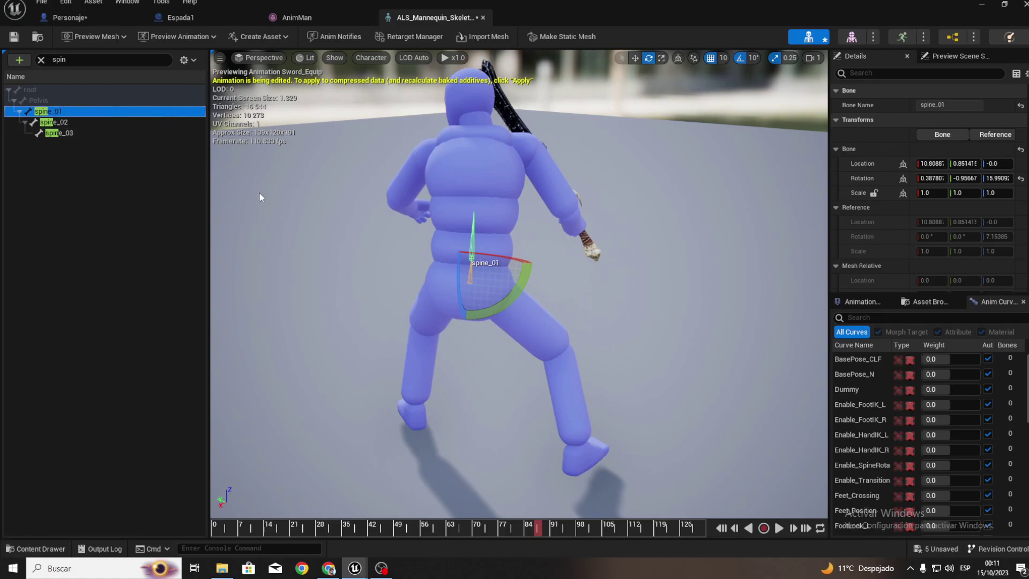
Add a socket to spine_01, rename it EspadaEquipada_Socket, and save the skeleton
right_click(45, 111)
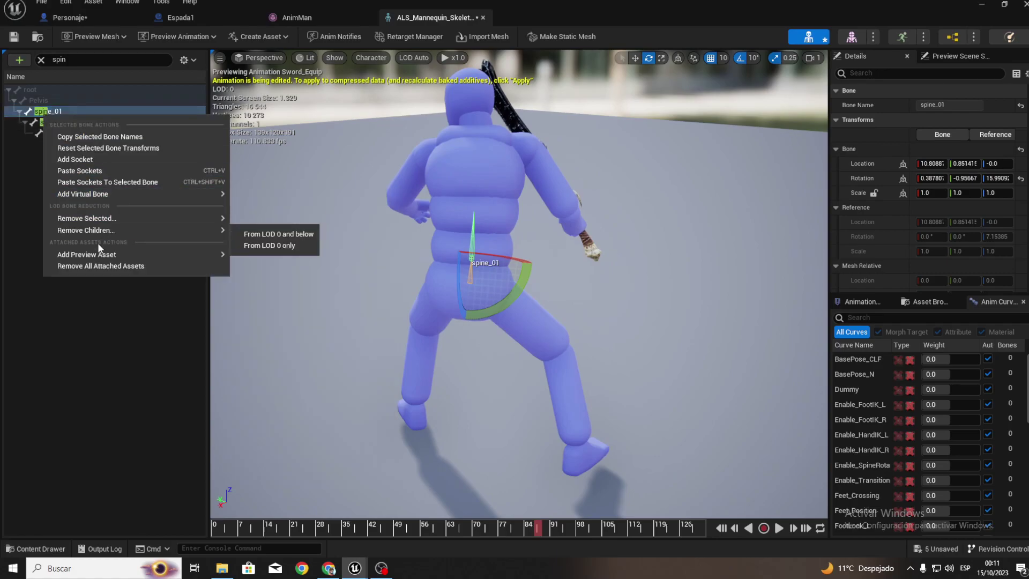
click(101, 158)
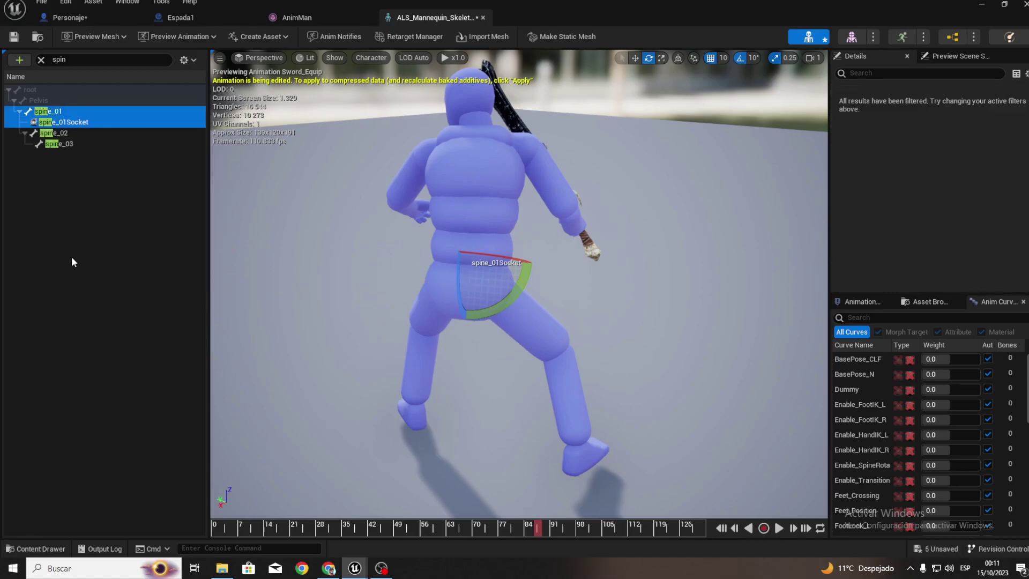
click(53, 123)
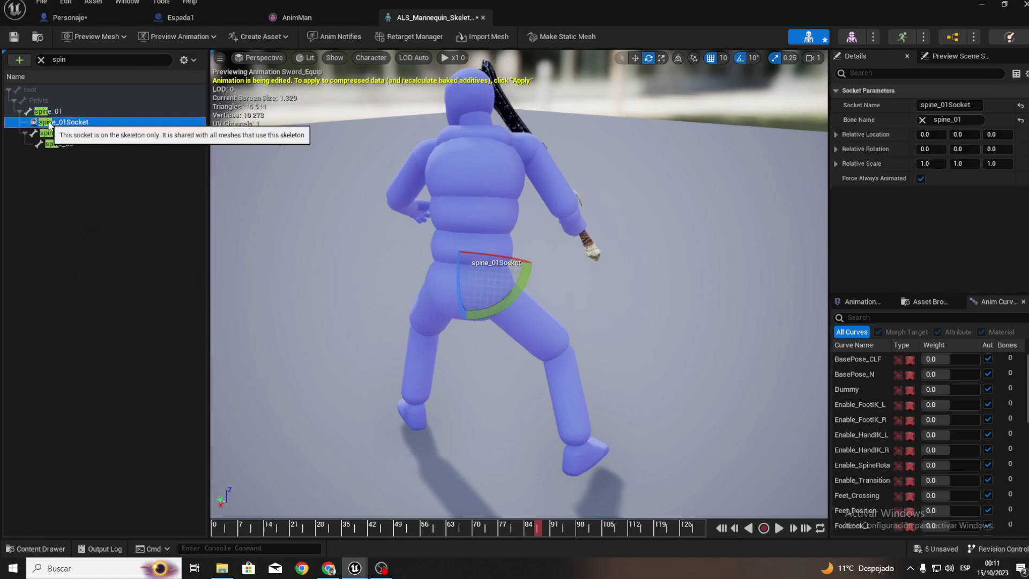
click(61, 123)
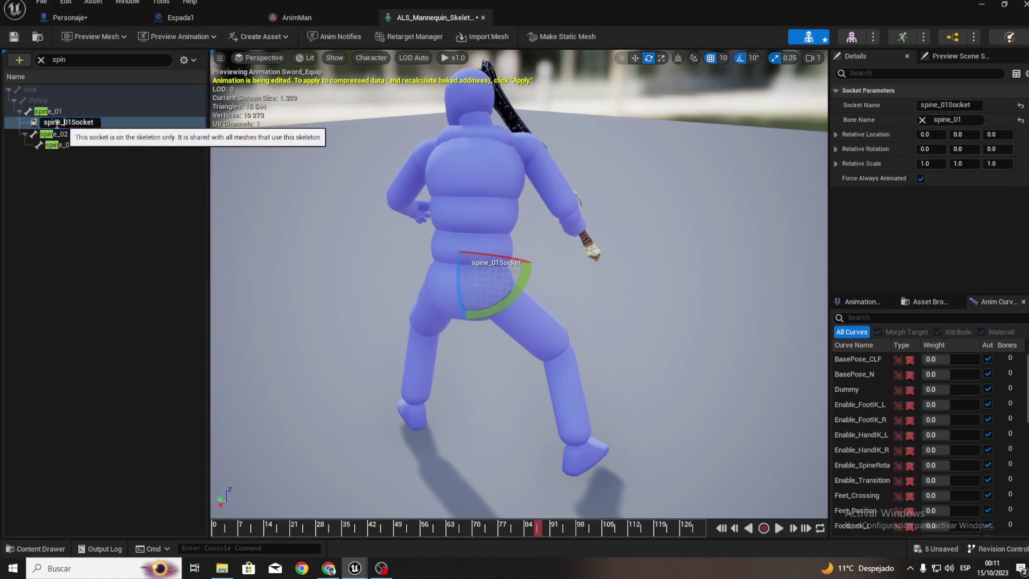
drag(57, 123, 7, 123)
text(EspadaEquipada)
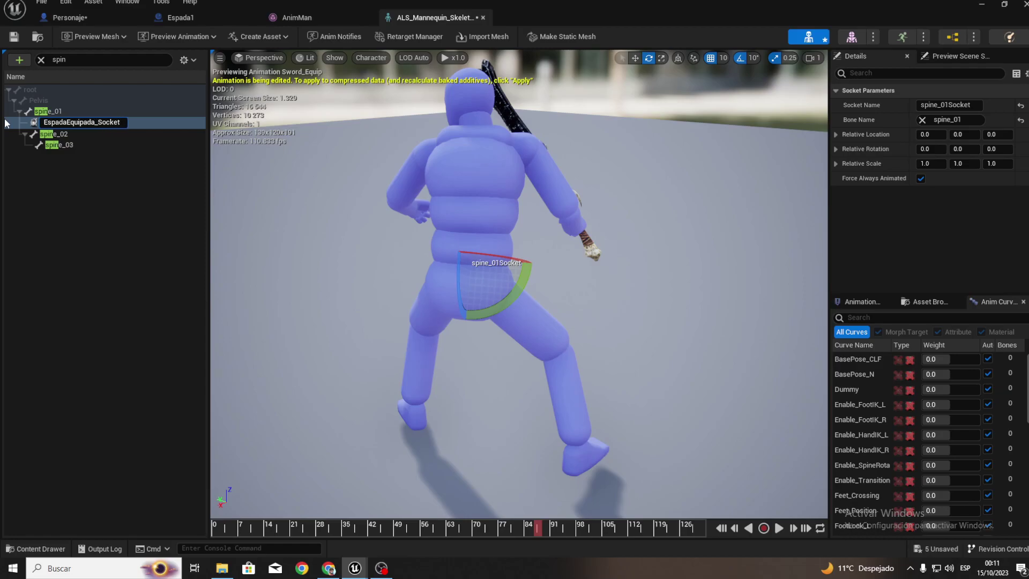
key(Return)
click(14, 37)
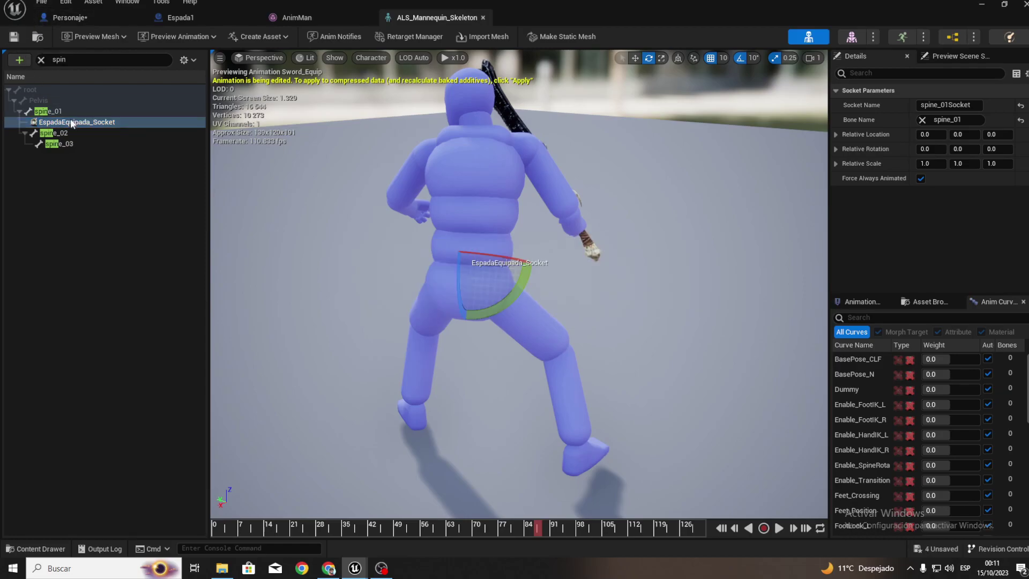
Attach the 'espada' sword mesh to EspadaEquipada_Socket as a preview asset
right_click(71, 123)
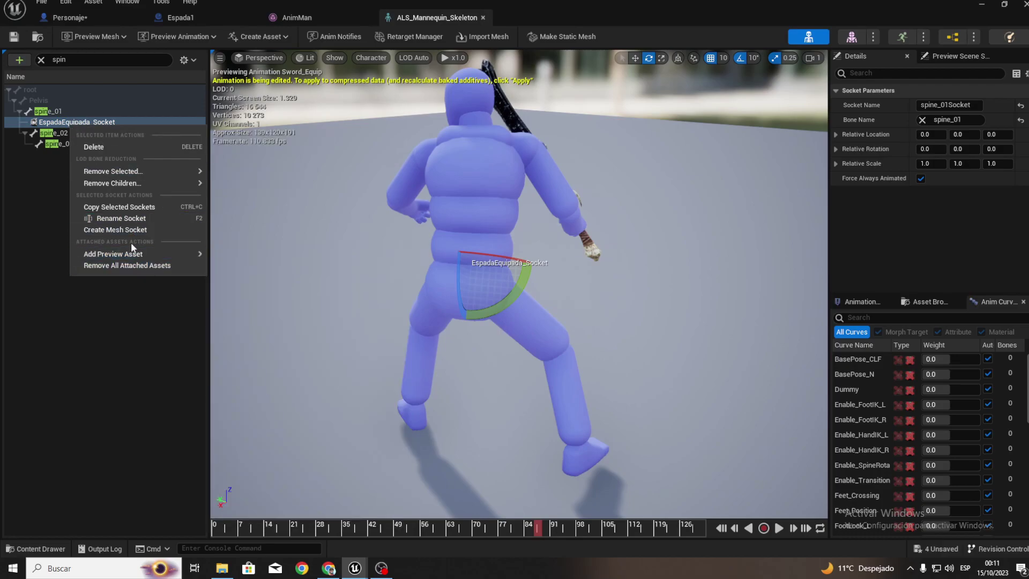
mouse_move(131, 249)
text(espada)
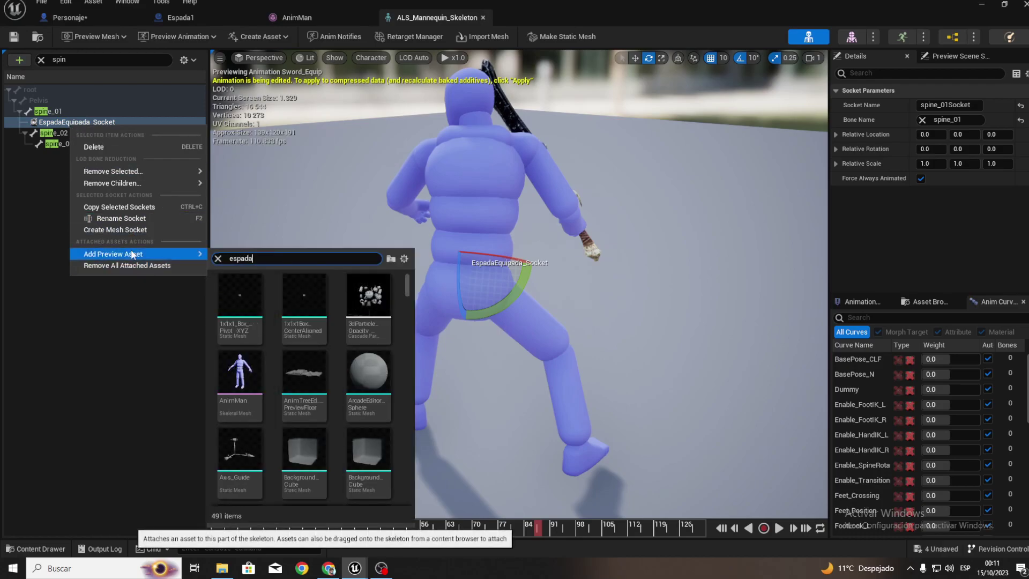
click(262, 287)
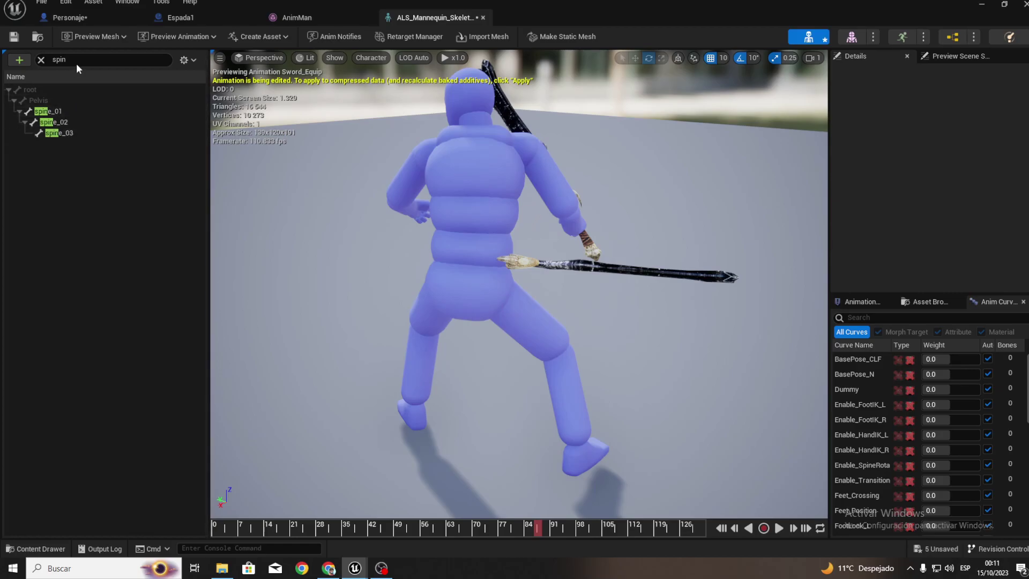
Filter the skeleton tree for the Espada entries and select EspadaEquipada_Socket
drag(76, 63, 56, 60)
text(spe)
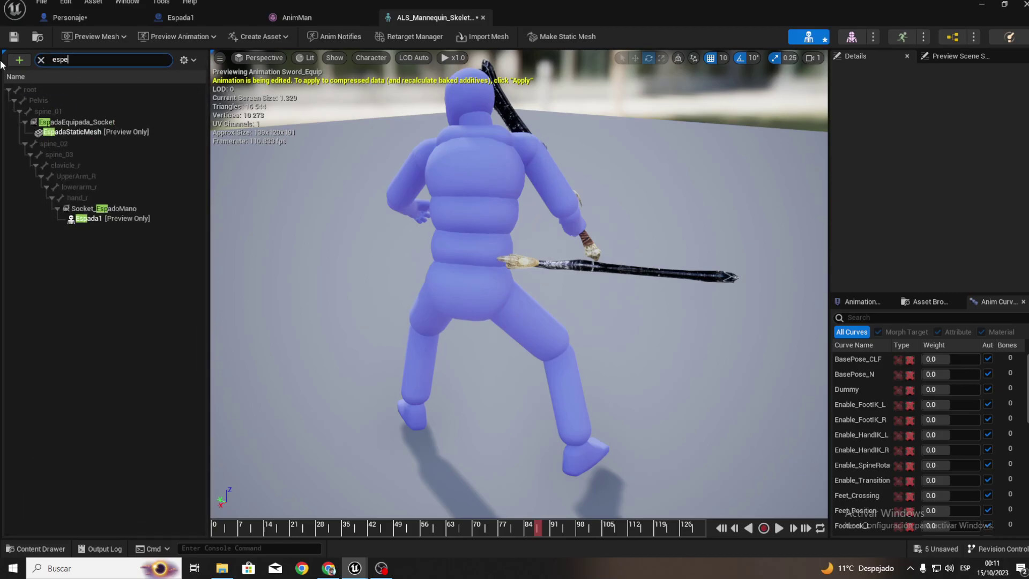
key(BackSpace)
text(a)
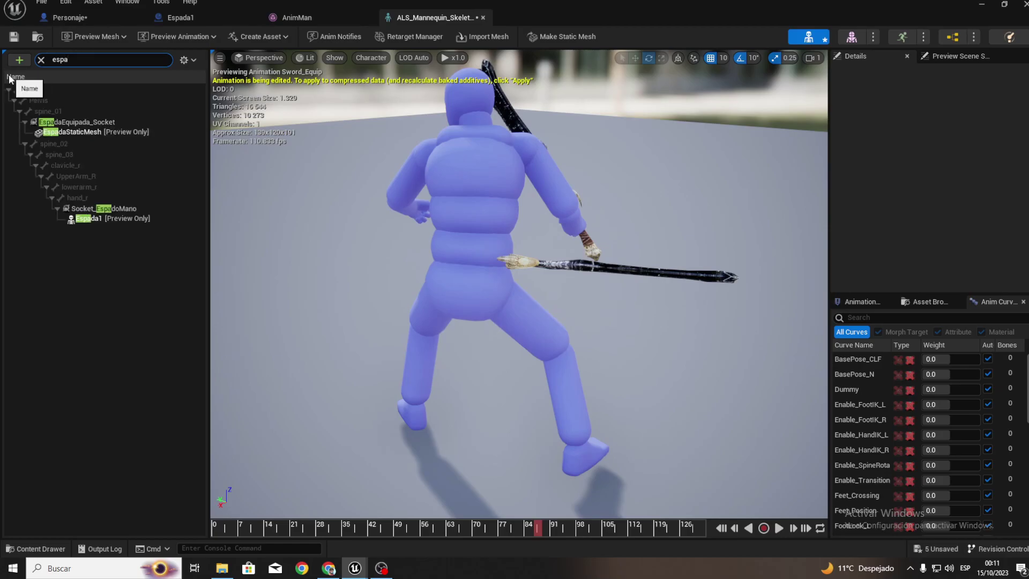
click(77, 122)
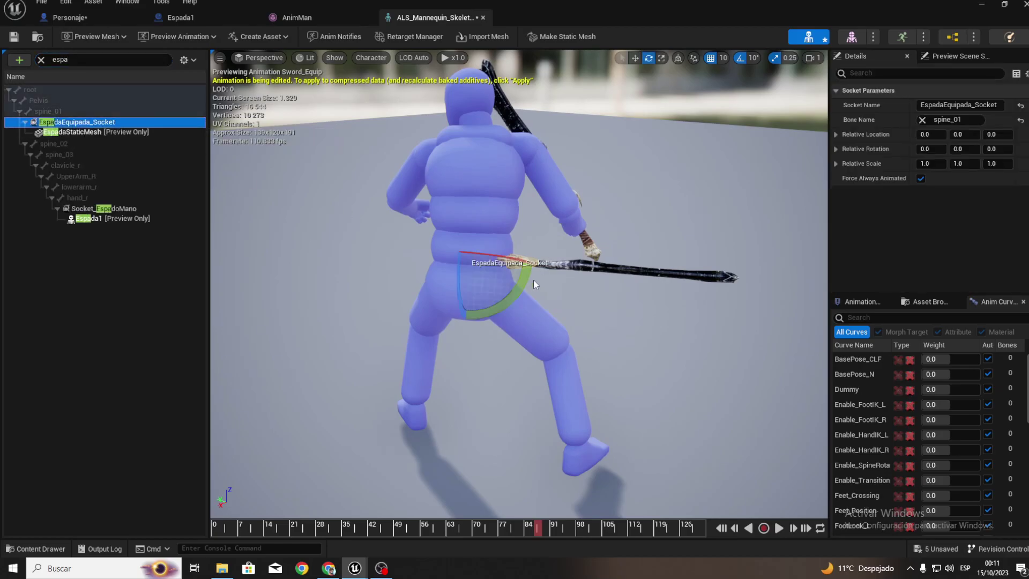
Tilt the socket so the sword points downward, then lower it along the body
drag(534, 284, 536, 343)
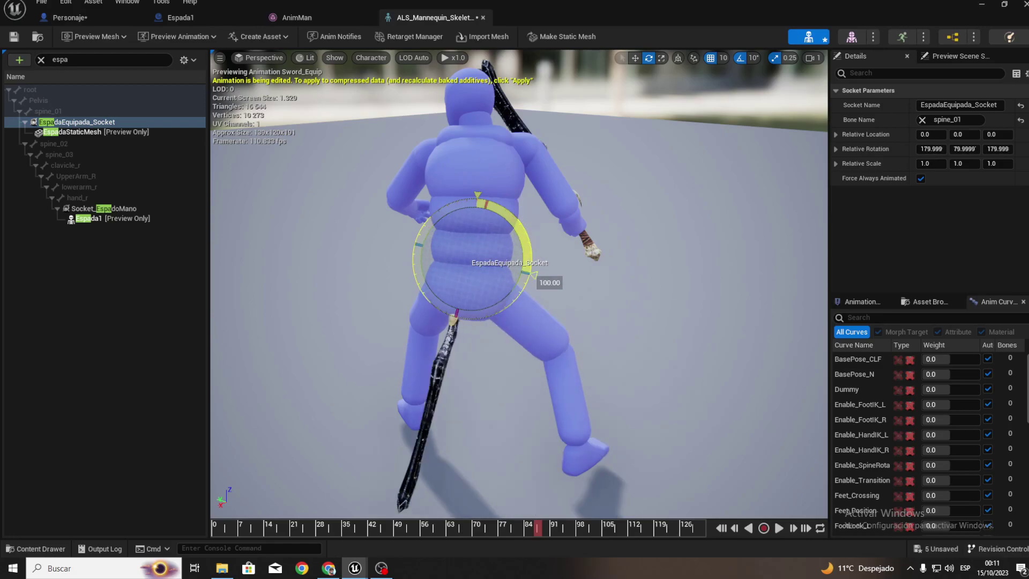
key(w)
mouse_move(510, 267)
mouse_down()
mouse_move(493, 270)
mouse_move(532, 240)
mouse_up()
mouse_move(531, 241)
right_down()
mouse_move(557, 225)
mouse_move(527, 227)
right_up()
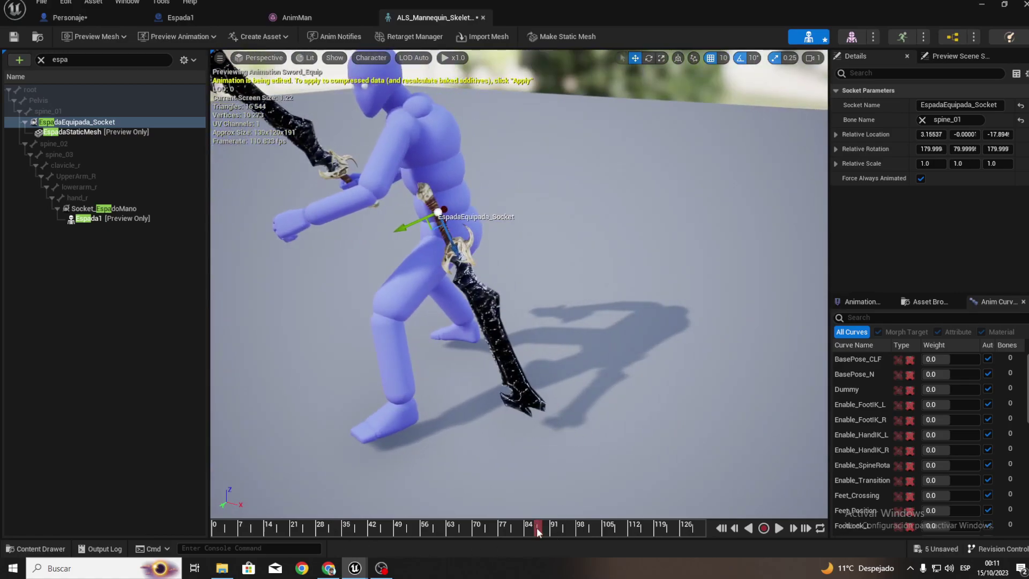
Preview the equip pose near frame 17, rotate the socket about 10°, and move it to the hip
drag(536, 527, 258, 508)
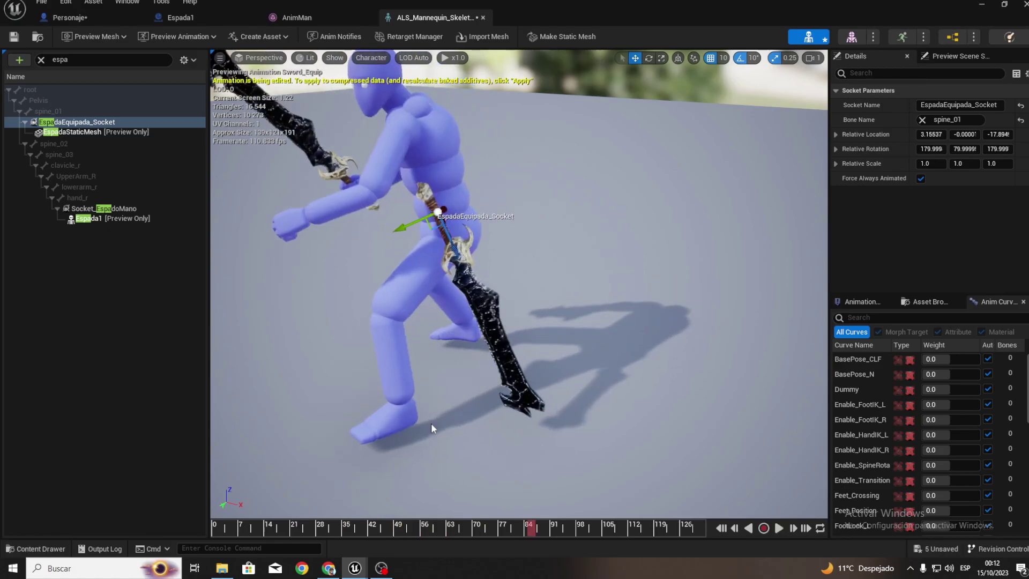
drag(293, 531, 280, 529)
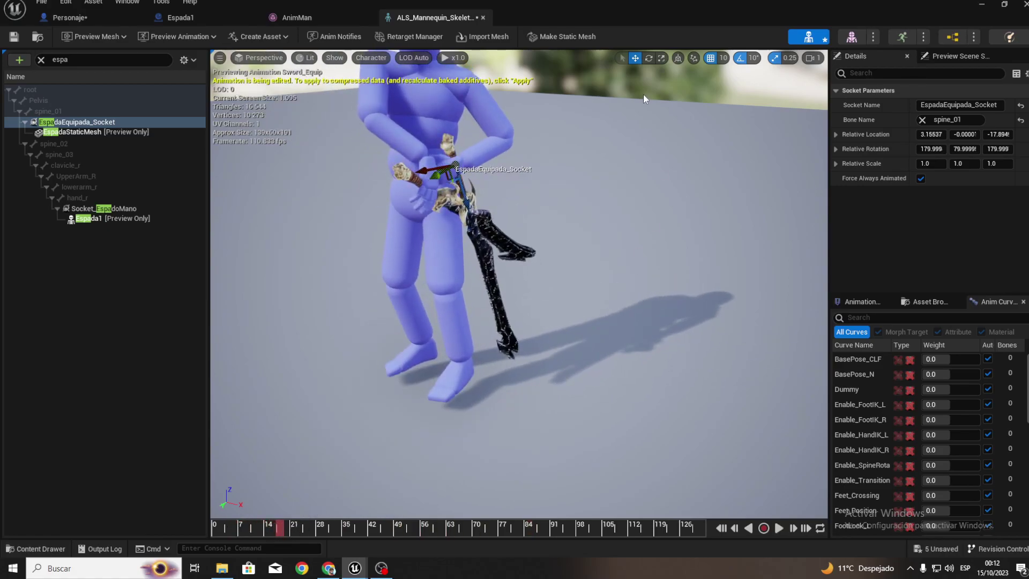
click(649, 57)
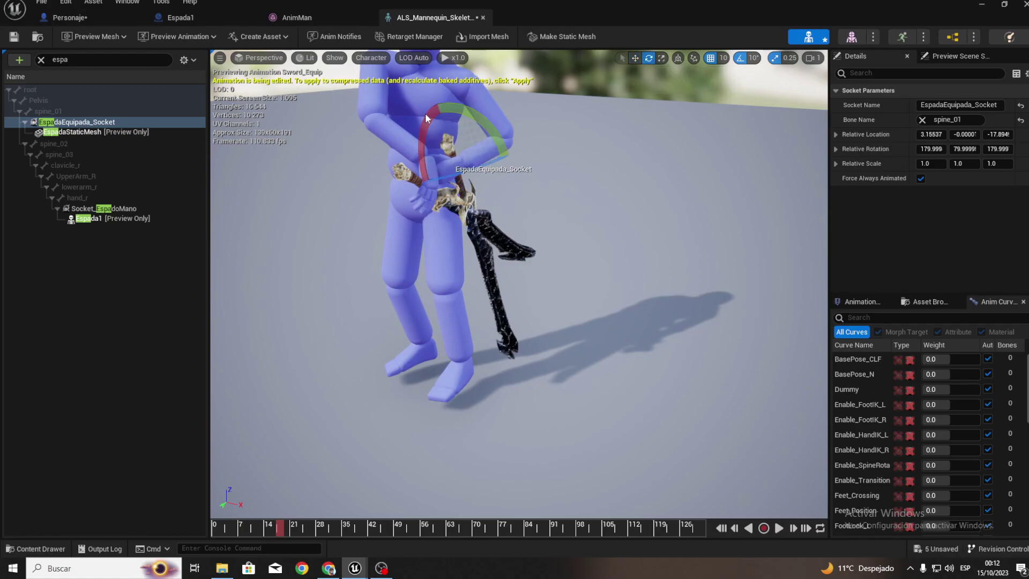
mouse_move(428, 119)
mouse_down()
mouse_move(429, 128)
mouse_move(462, 89)
mouse_up()
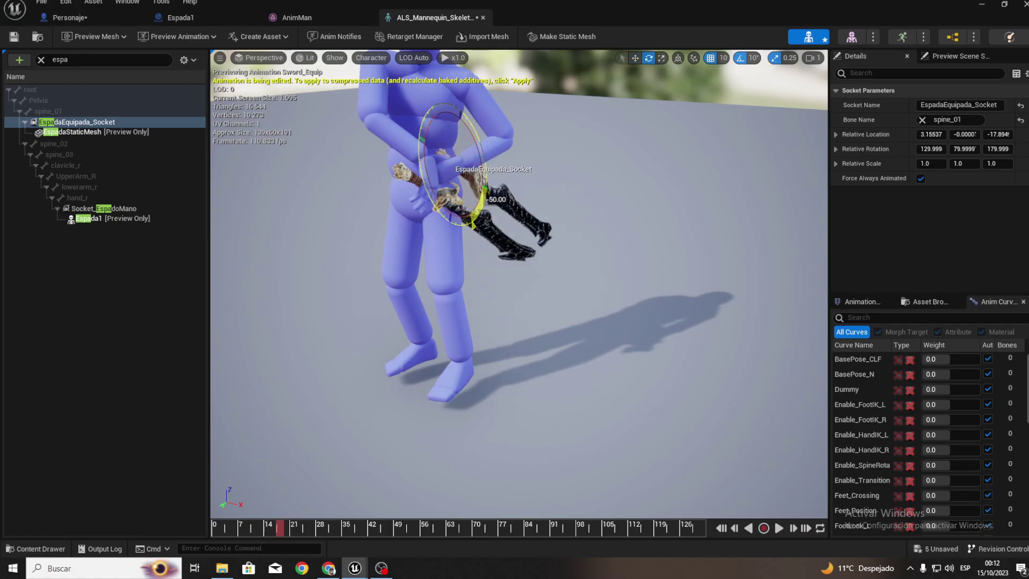
key(r)
key(w)
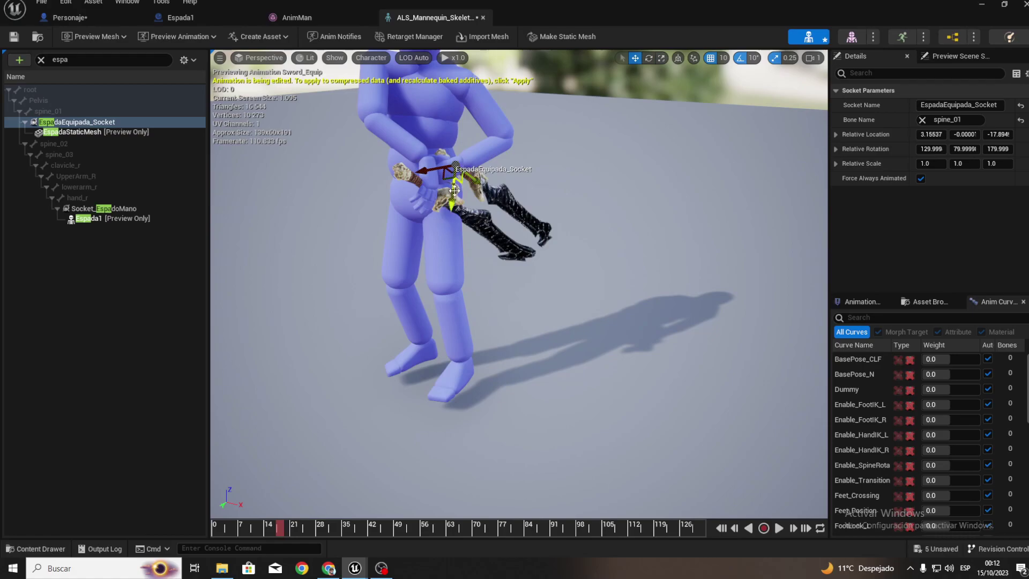
mouse_move(455, 190)
mouse_down()
mouse_move(457, 209)
mouse_move(434, 198)
mouse_up()
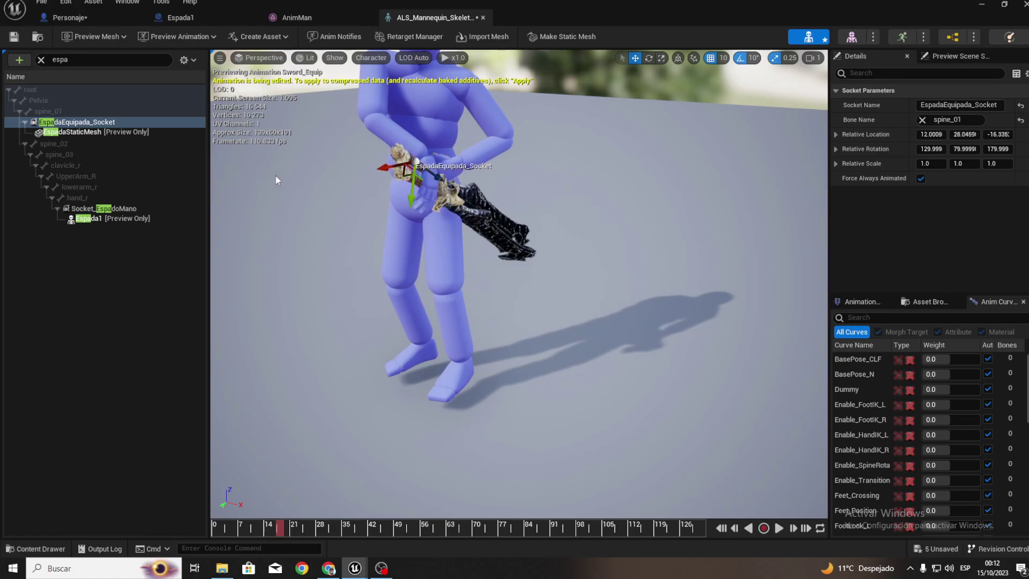
Remove all attached preview assets from EspadaEquipada_Socket
right_click(88, 123)
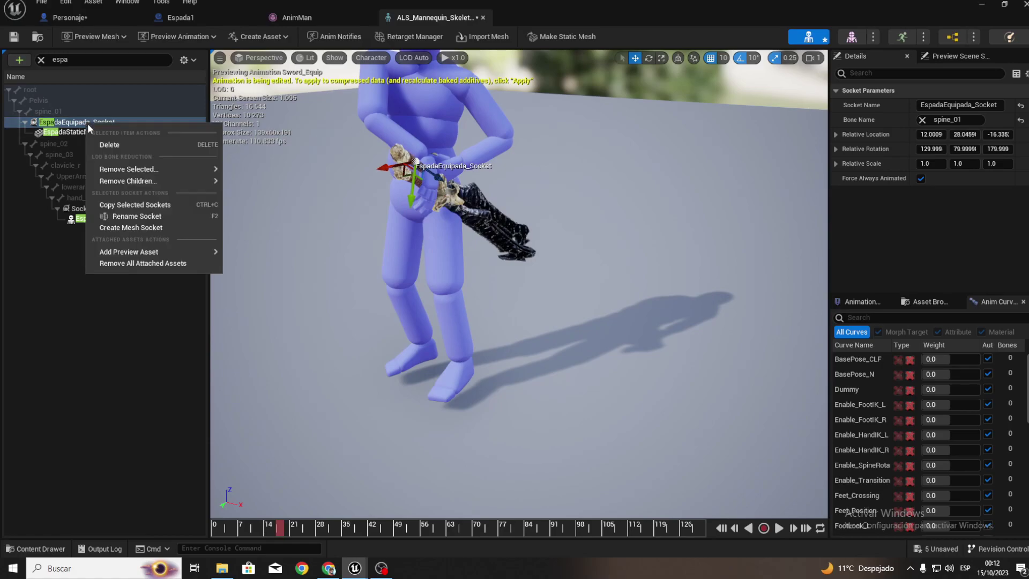
click(119, 263)
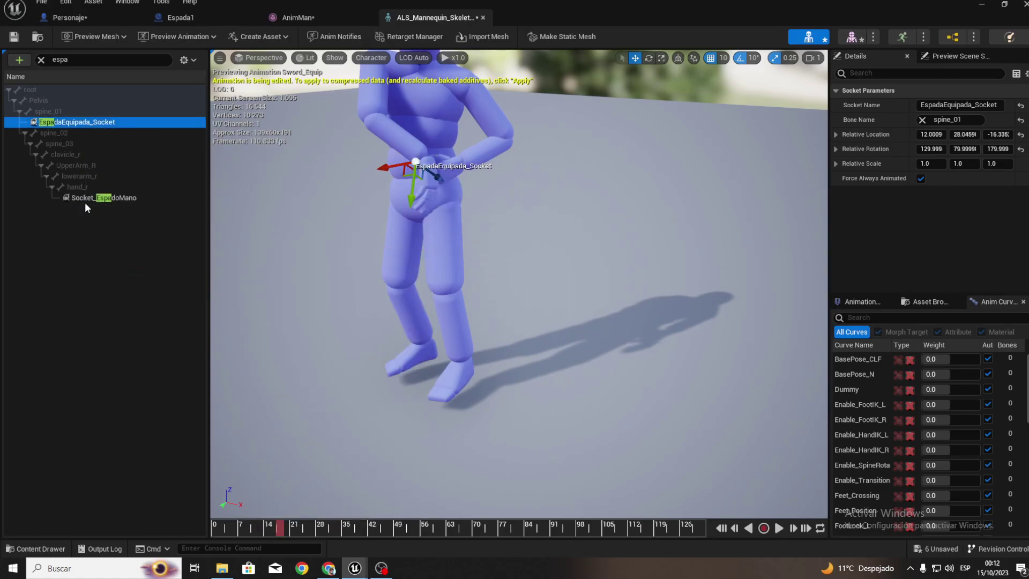
right_click(48, 122)
mouse_move(91, 247)
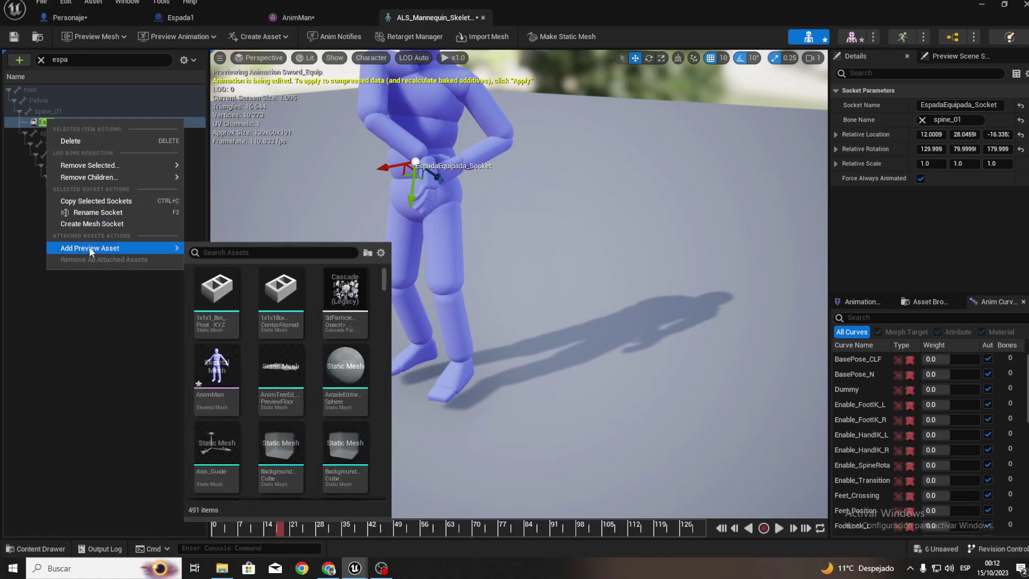
text(es)
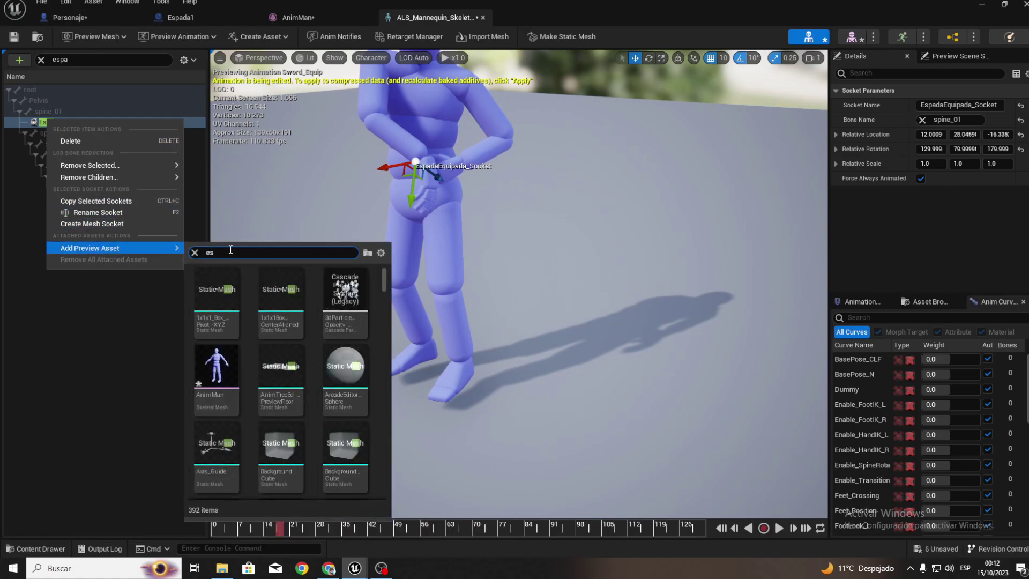
click(41, 316)
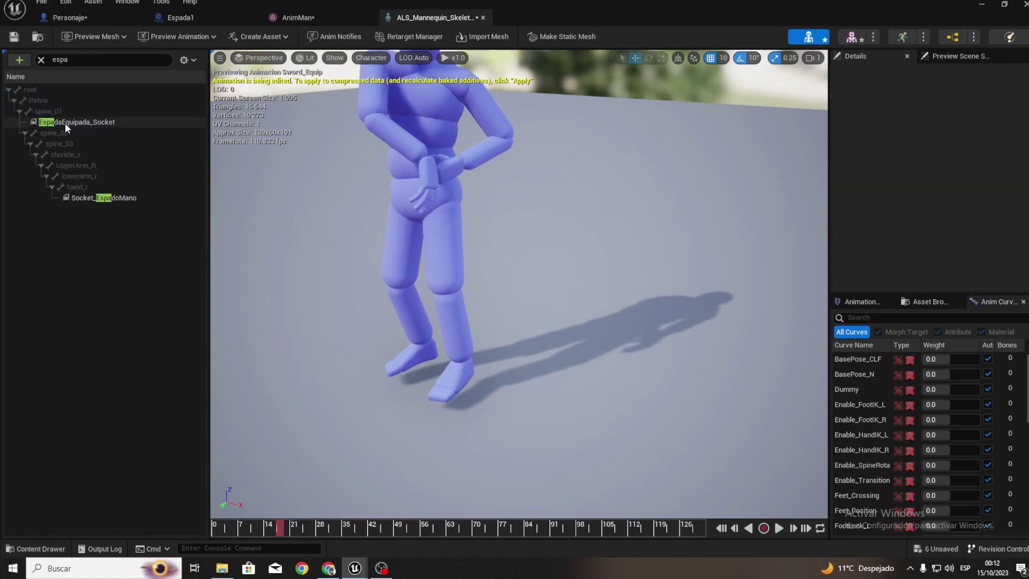
Search 'espada' and attach EspadaStaticMesh as the socket's preview asset
right_click(66, 122)
mouse_move(112, 252)
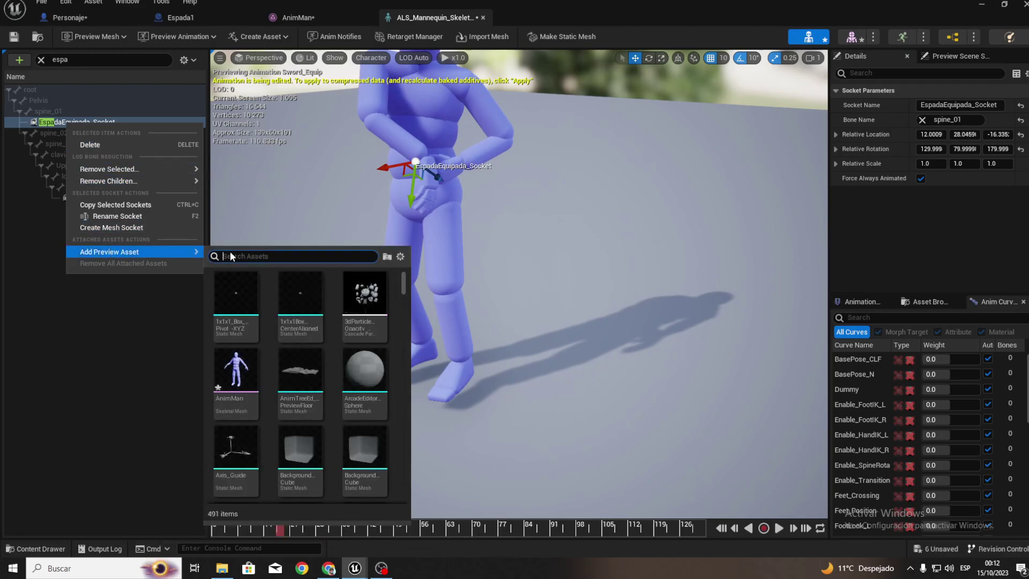
text(espada)
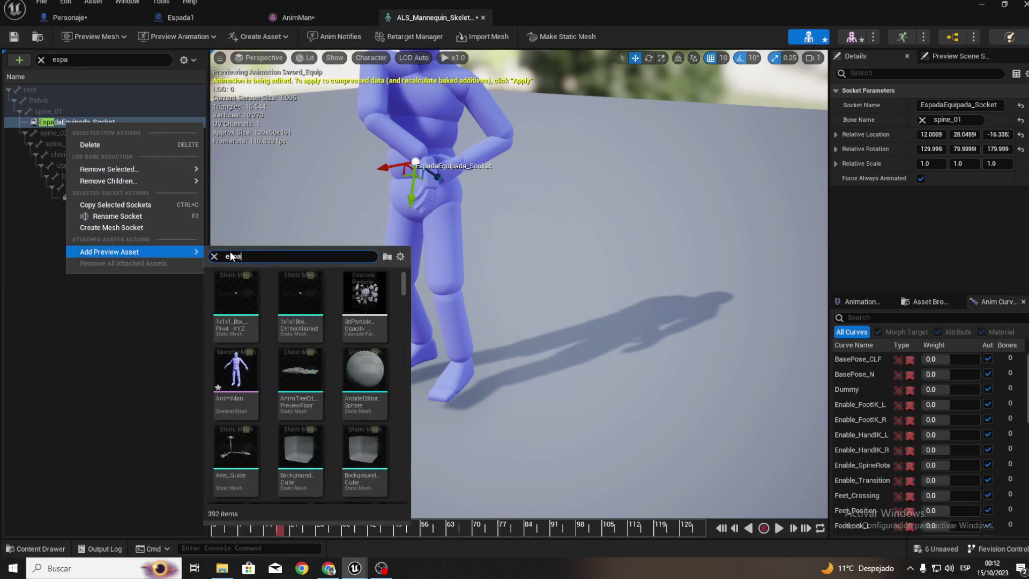
click(289, 292)
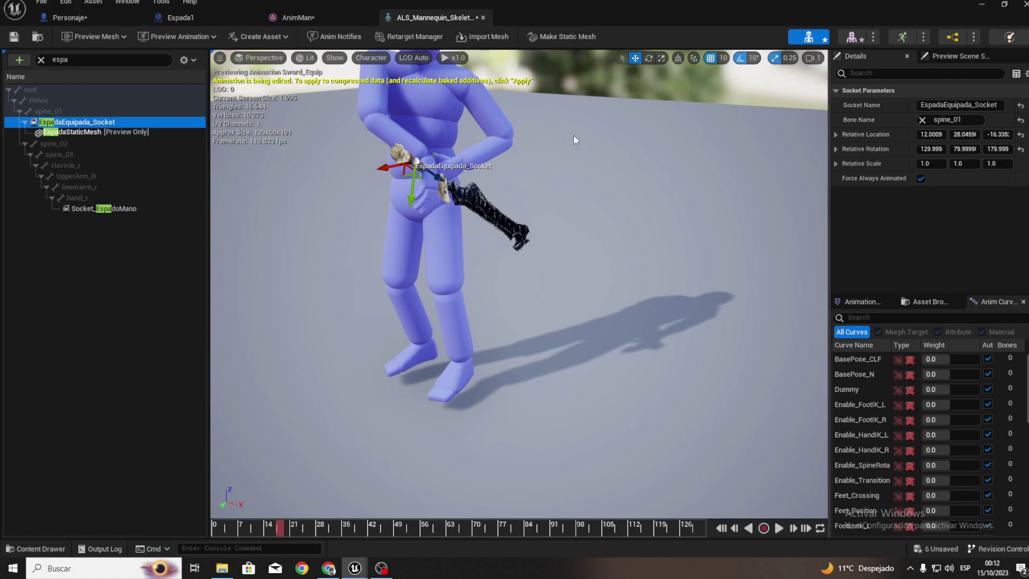
right_drag(574, 136, 568, 160)
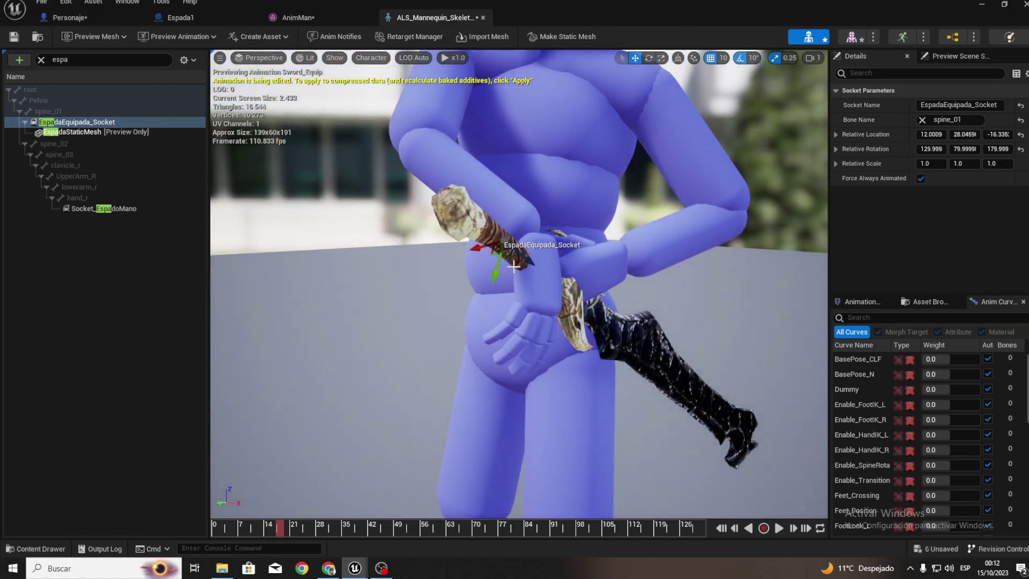
Orbit around the character's back and shift the sword socket to sit at the hip
right_drag(513, 267, 561, 248)
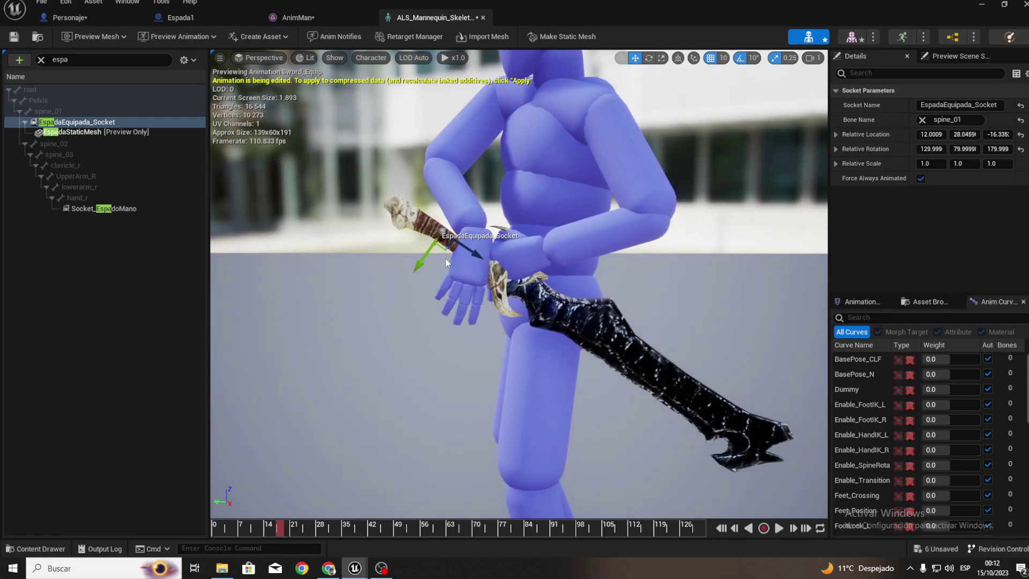
mouse_move(421, 255)
mouse_down()
mouse_move(417, 270)
mouse_move(427, 258)
mouse_move(470, 279)
mouse_up()
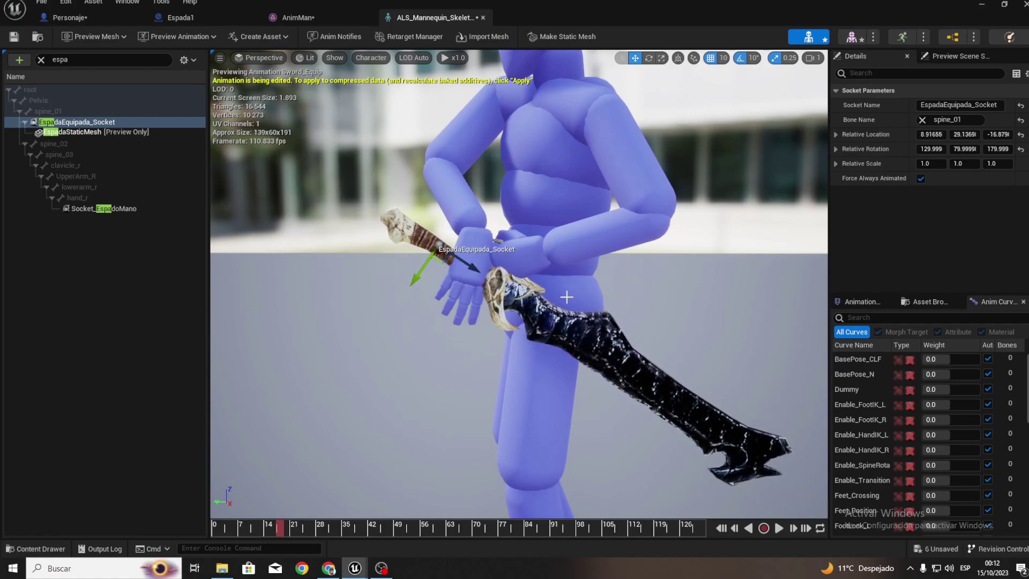
right_drag(566, 297, 600, 290)
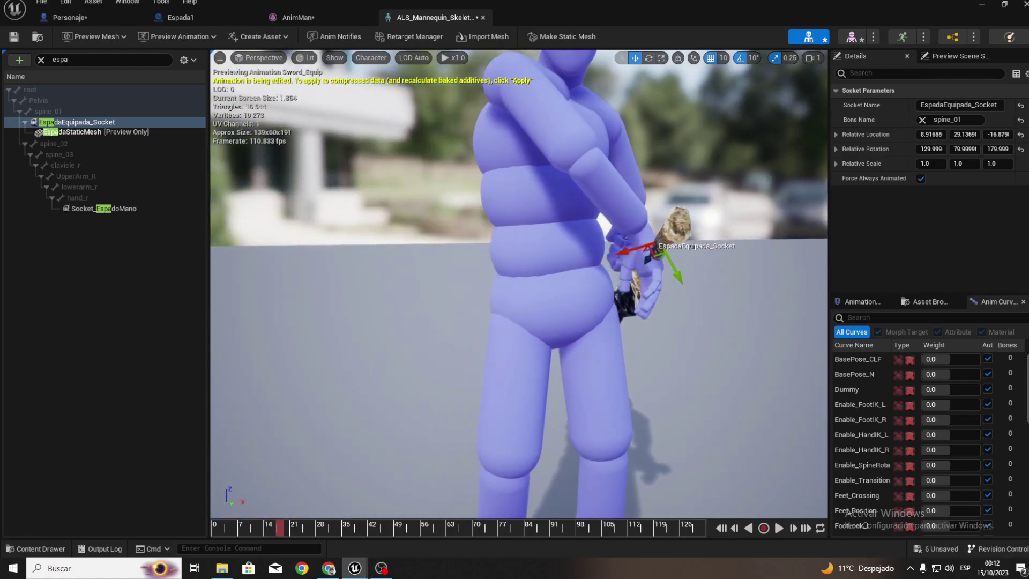
right_drag(601, 290, 618, 241)
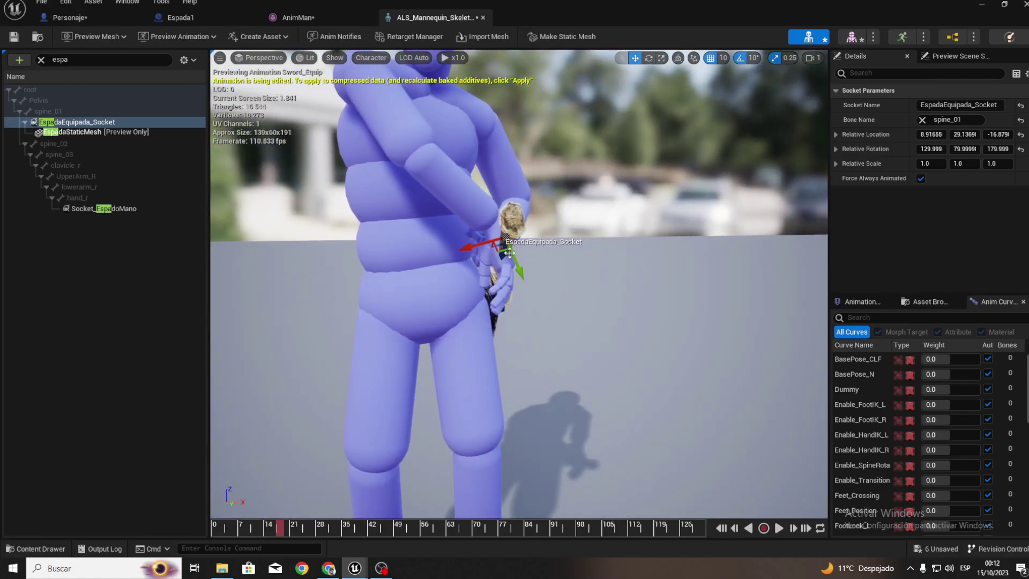
drag(489, 245, 473, 247)
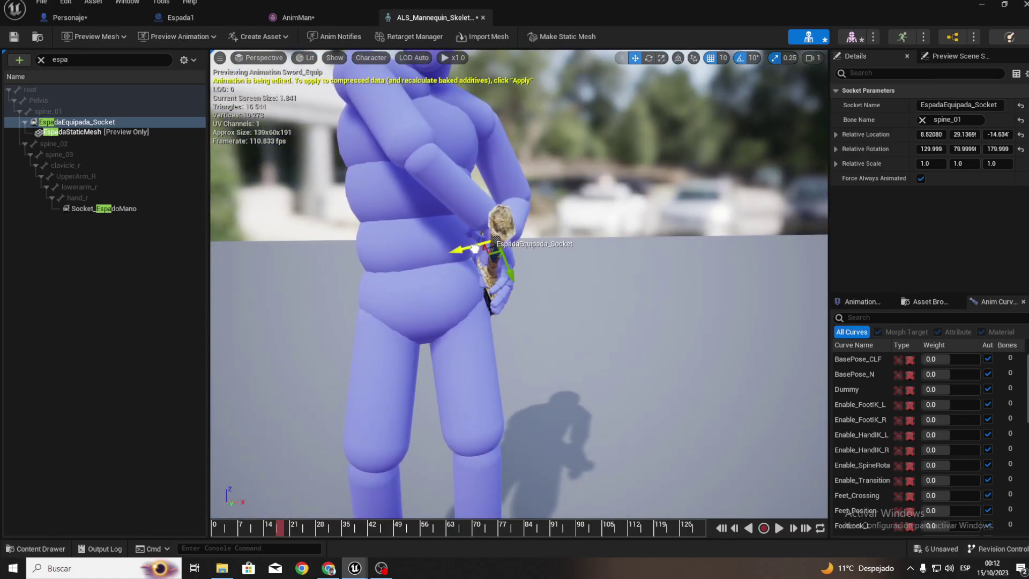
right_drag(474, 247, 482, 225)
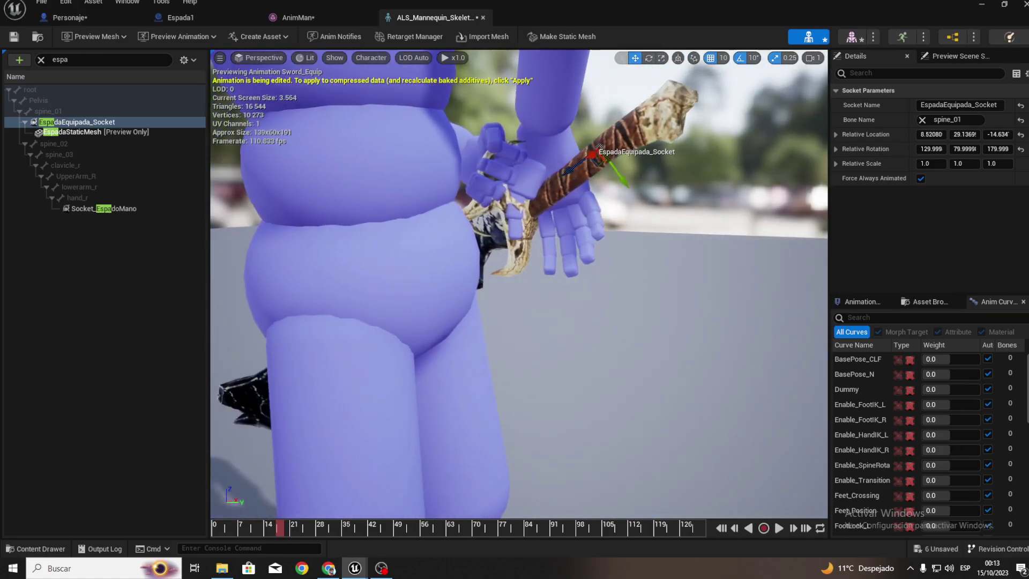
right_drag(546, 220, 552, 217)
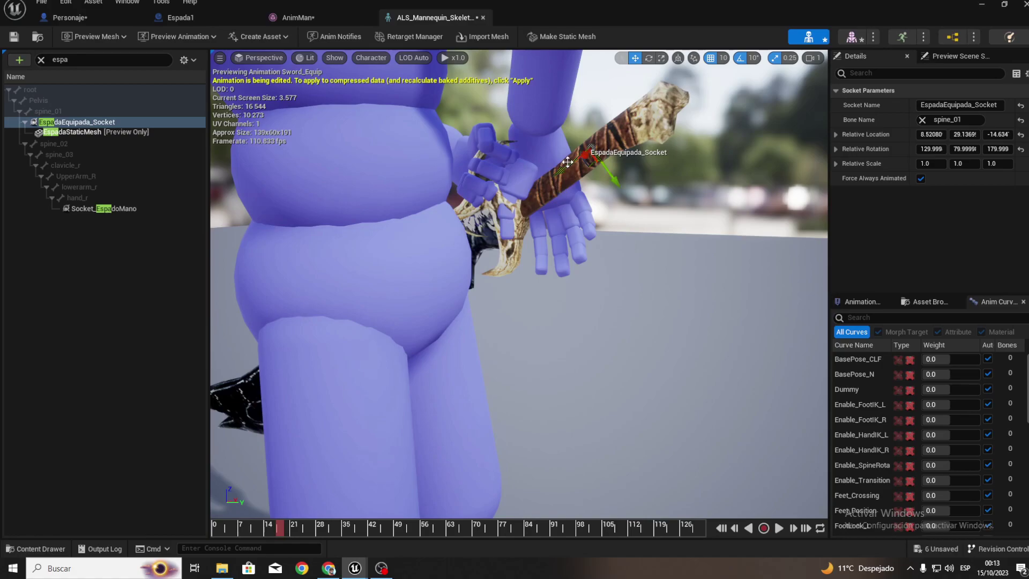
drag(567, 162, 547, 177)
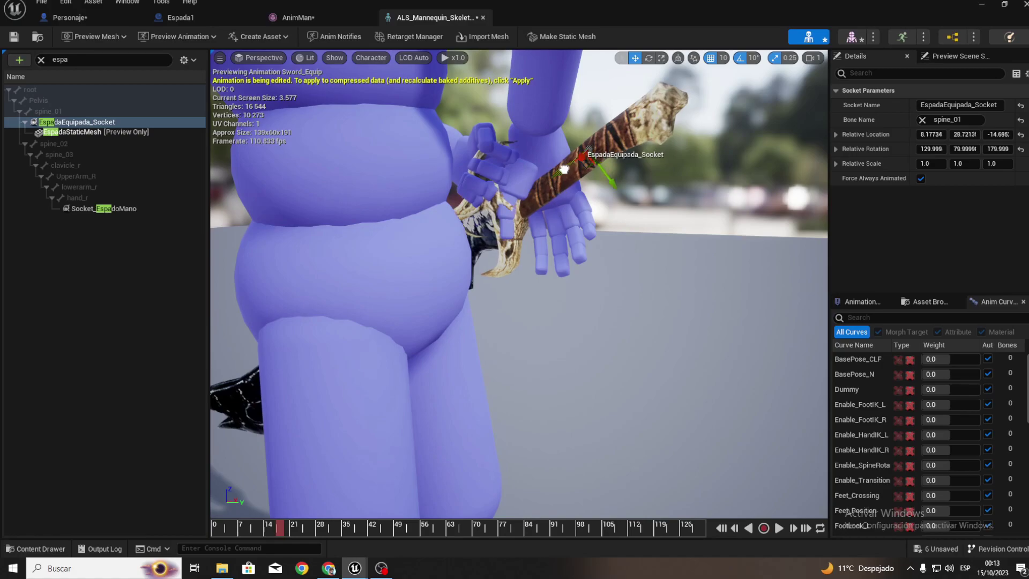
click(580, 196)
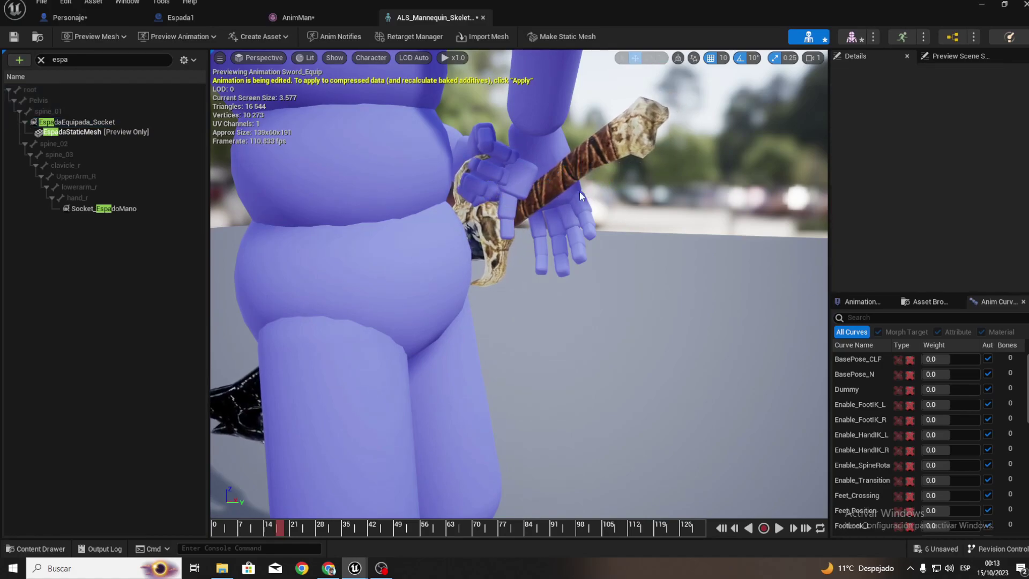
right_drag(543, 184, 573, 177)
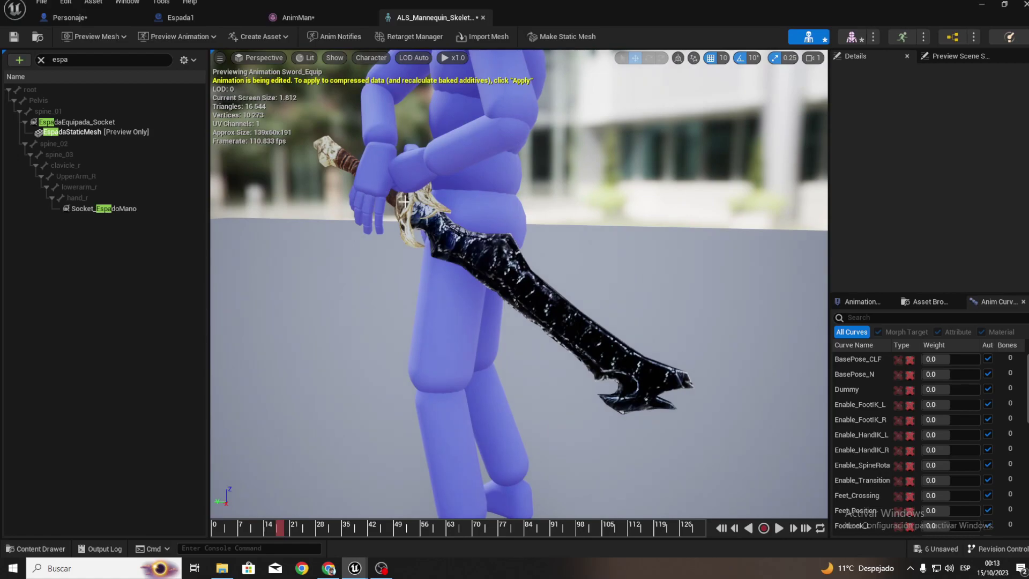
Fine-tune EspadaEquipada_Socket to location 7.85, 28.46, -14.75 and select its Socket Name text
click(75, 122)
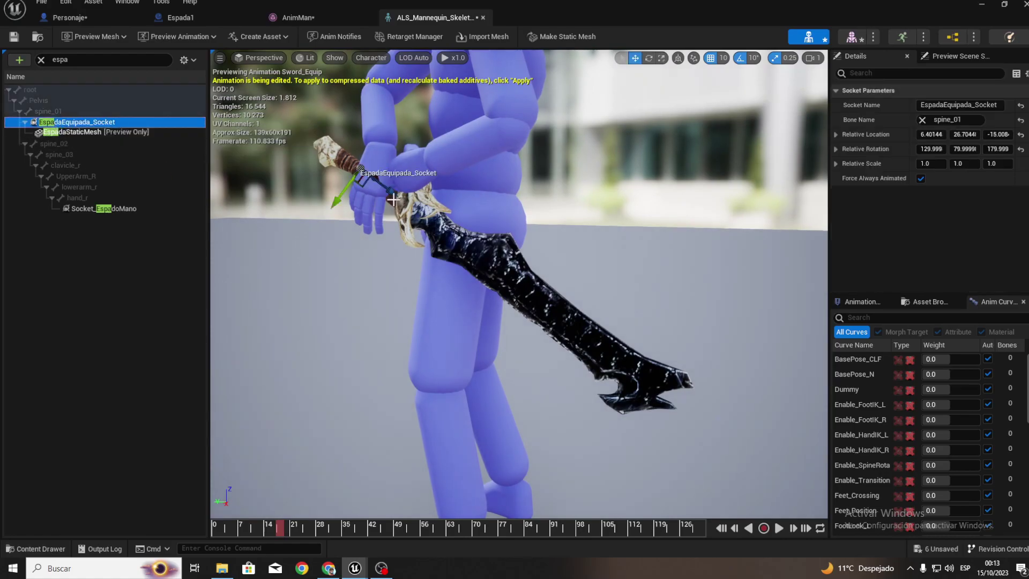
drag(395, 193, 391, 189)
drag(388, 189, 389, 190)
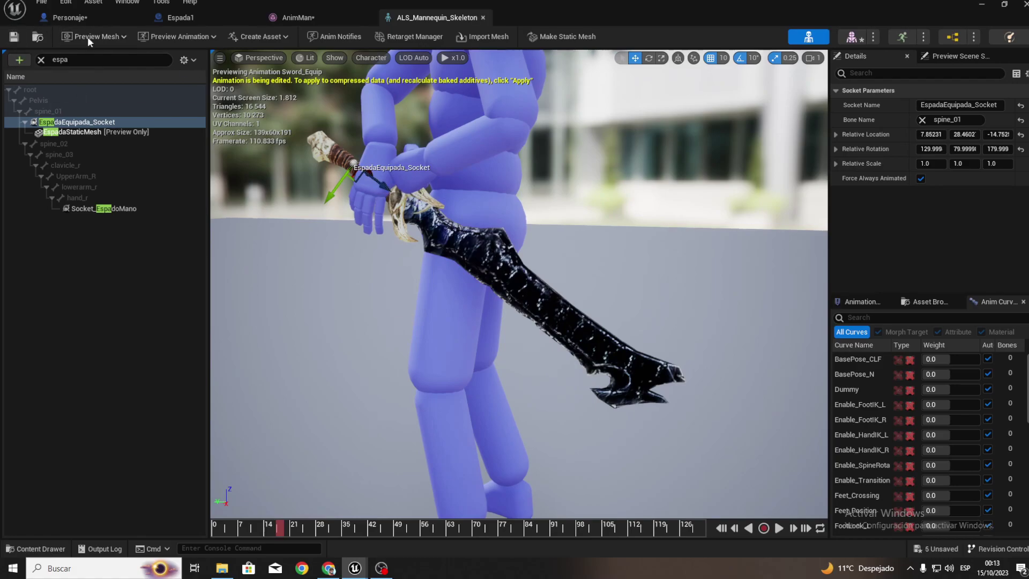
click(1000, 104)
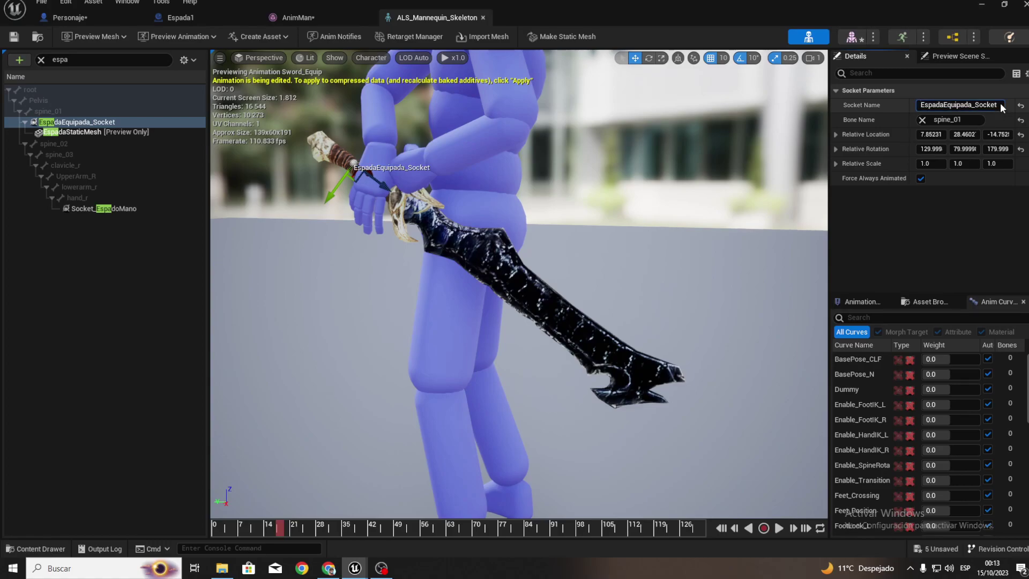
key(ctrl+a)
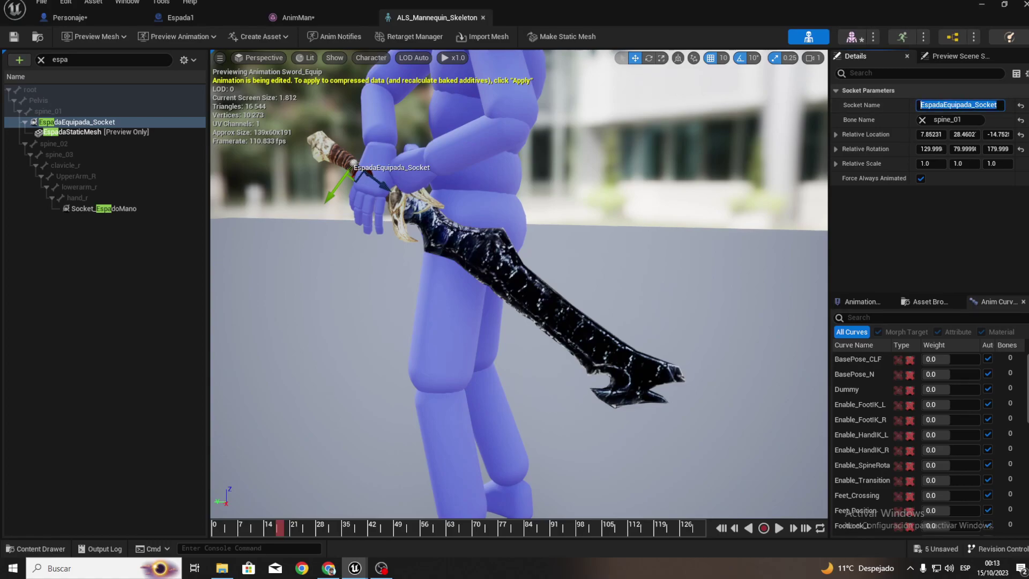
In Personaje, set the EspadaEquipada component's Parent Socket to EspadaEquipada_Socket
click(64, 19)
drag(63, 247, 60, 136)
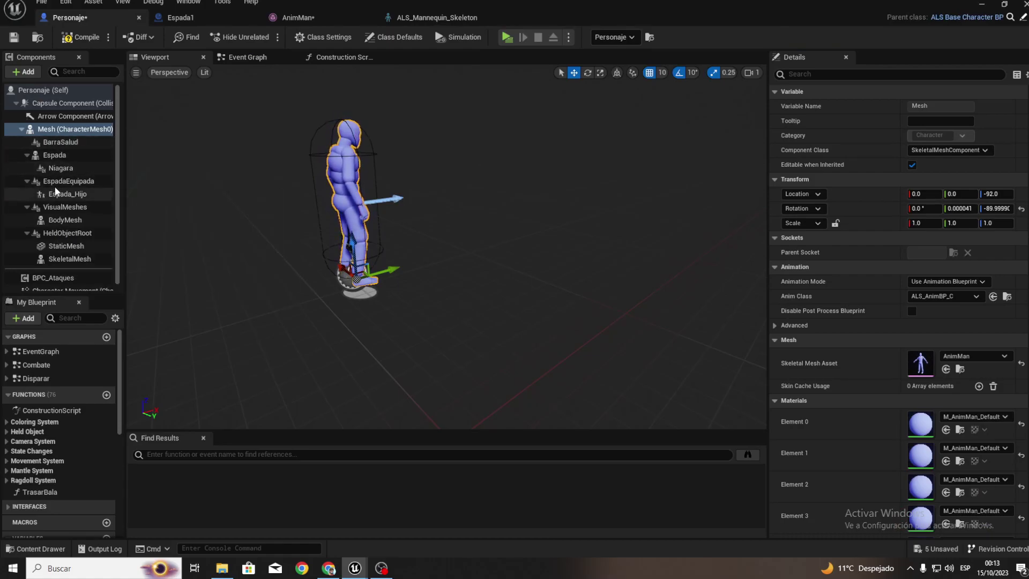
click(68, 181)
click(952, 253)
text(EspadaEquipada_Socket)
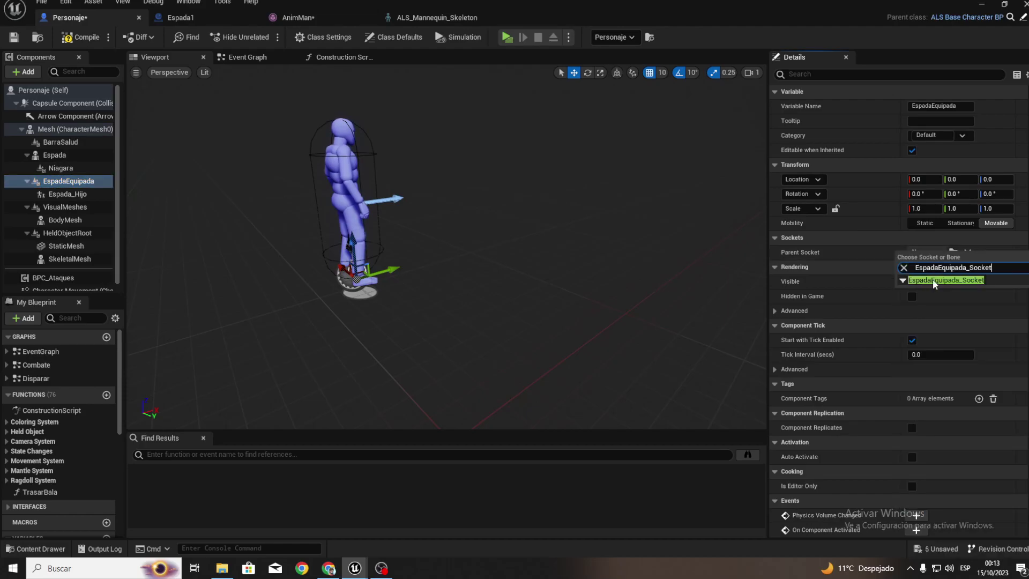
click(932, 279)
drag(310, 186, 257, 187)
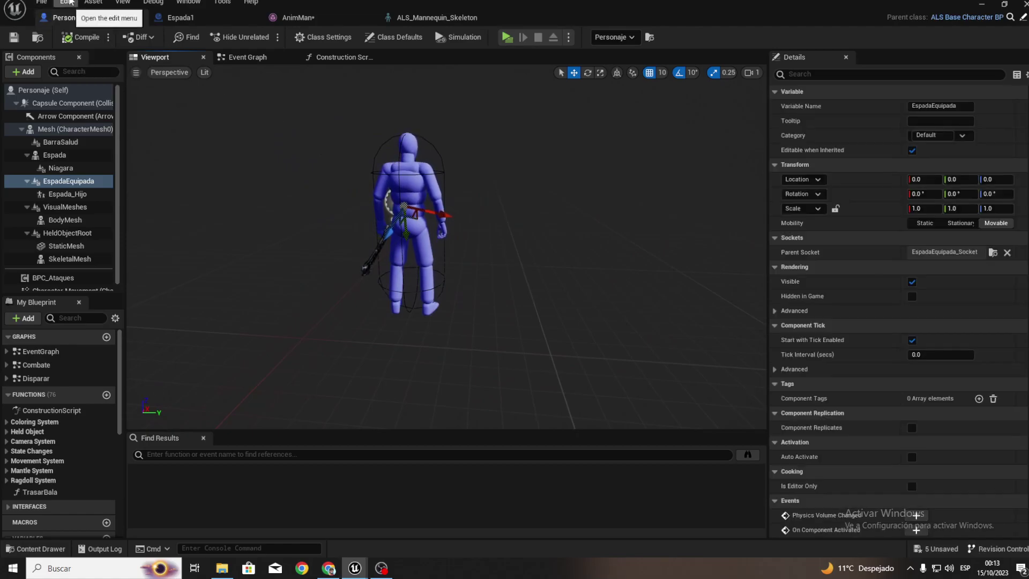
click(66, 2)
Add a DesequiparEspada action mapping bound to the 1 key in Project Settings > Input
click(106, 135)
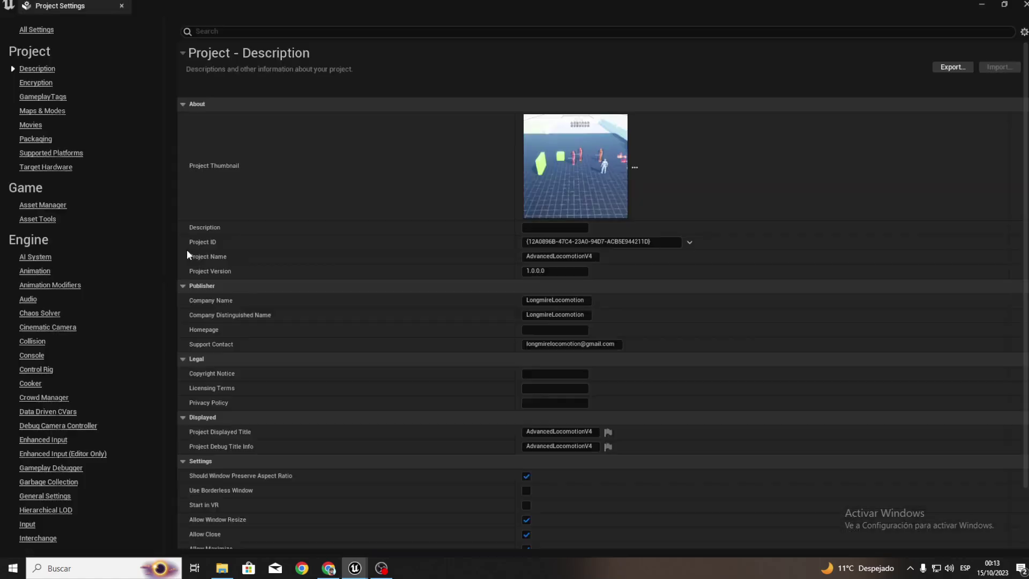
click(28, 525)
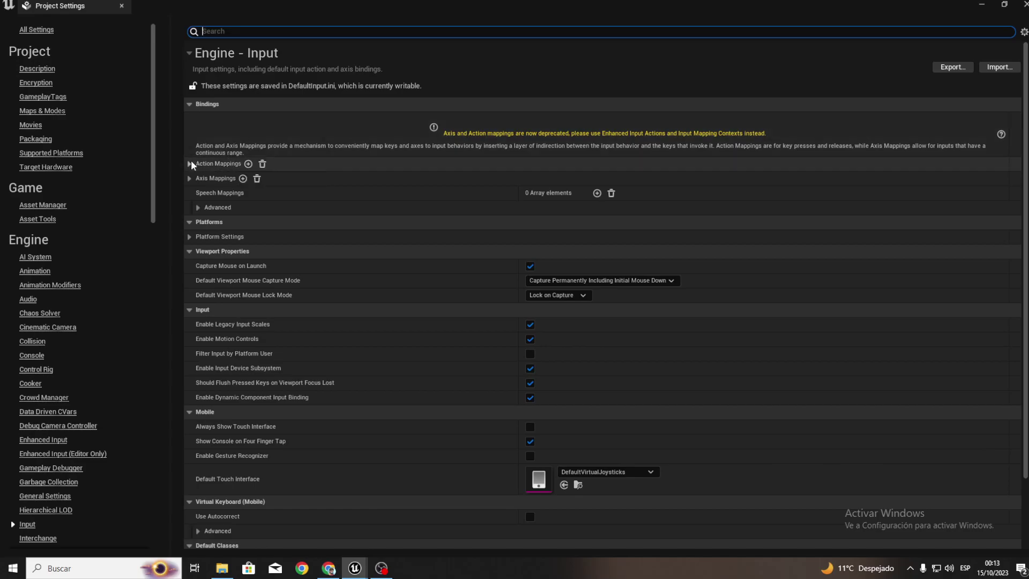
click(190, 163)
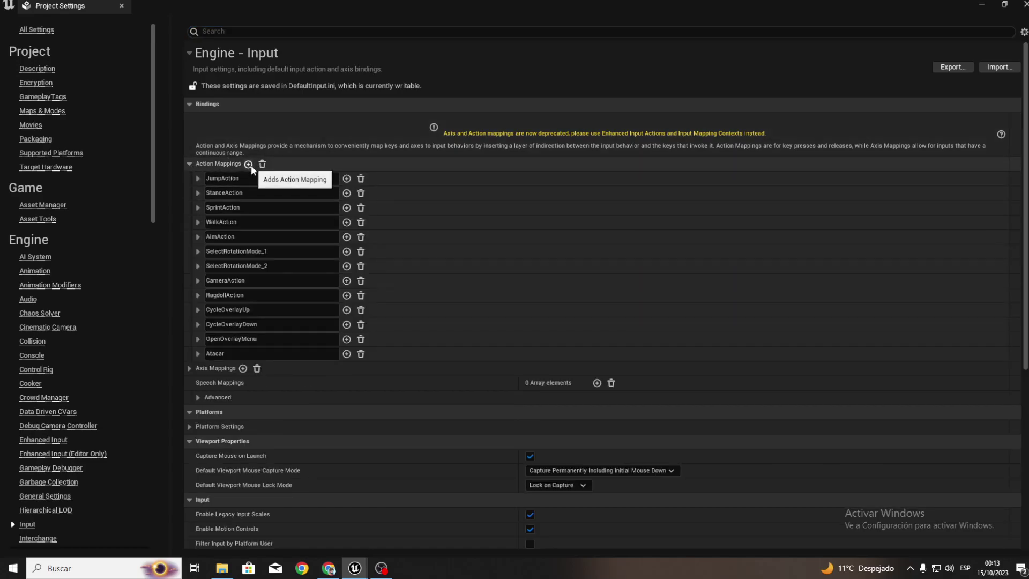
click(248, 164)
click(268, 368)
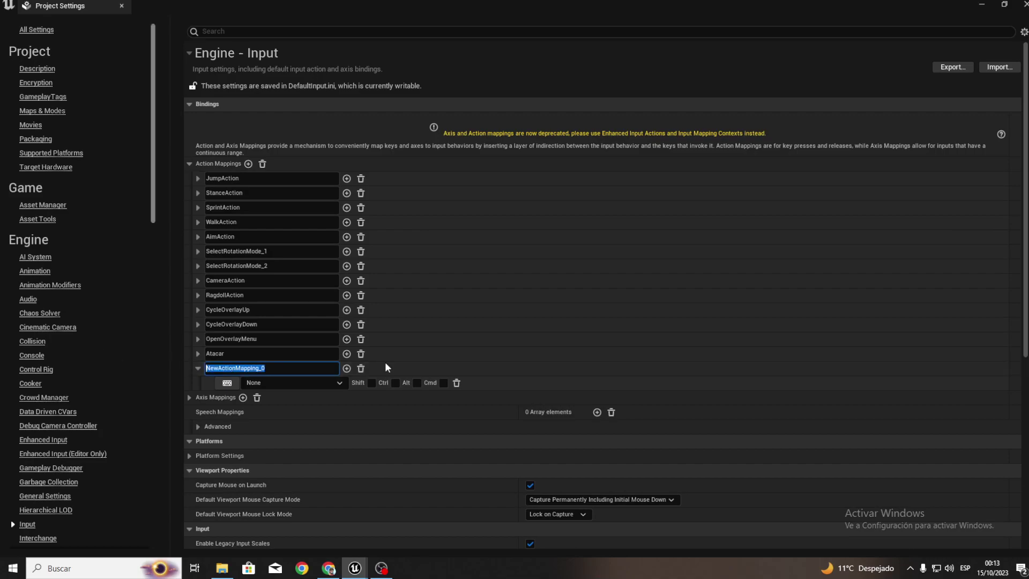
text(DesequiparEspada)
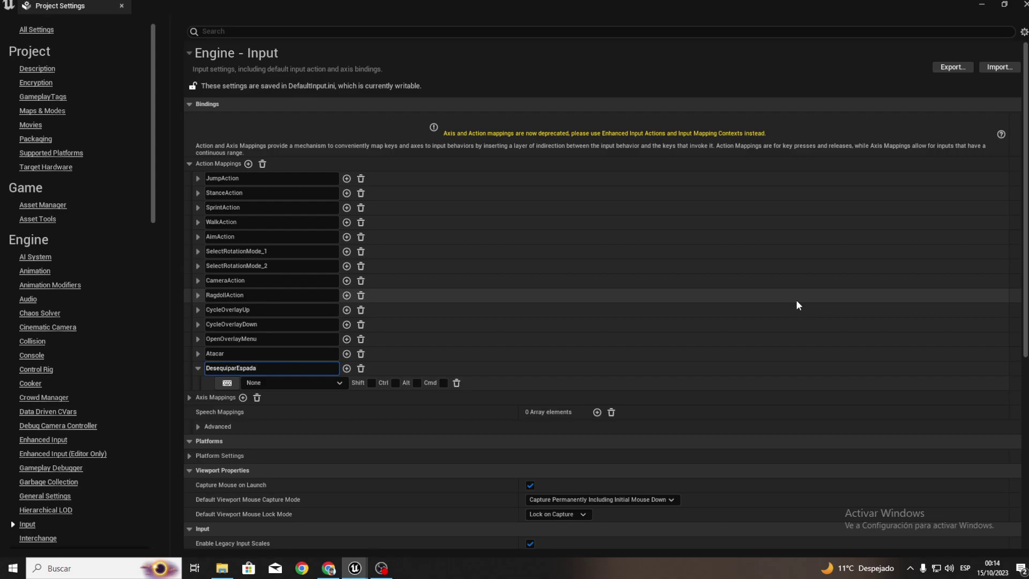
key(Return)
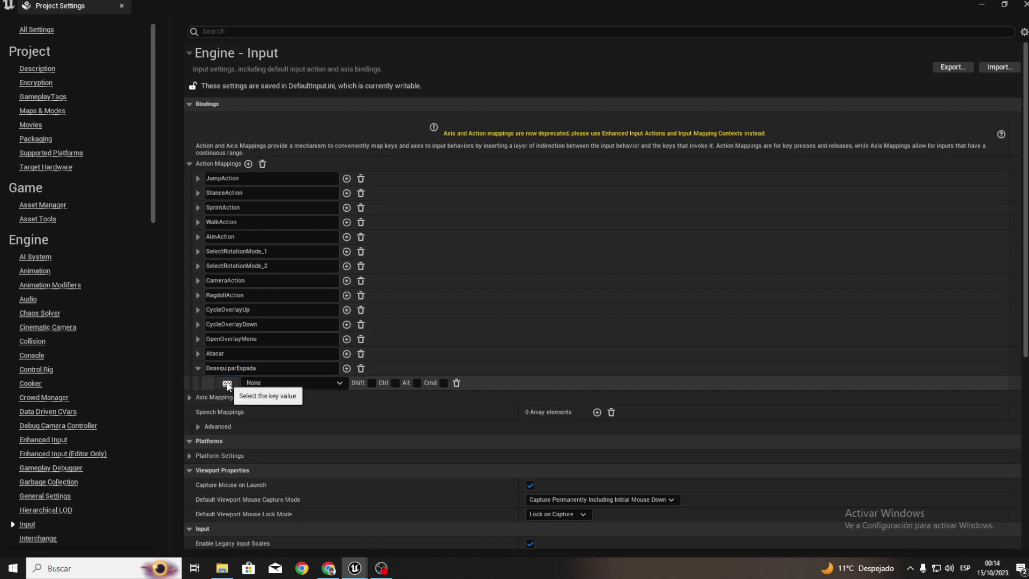
click(227, 384)
key(1)
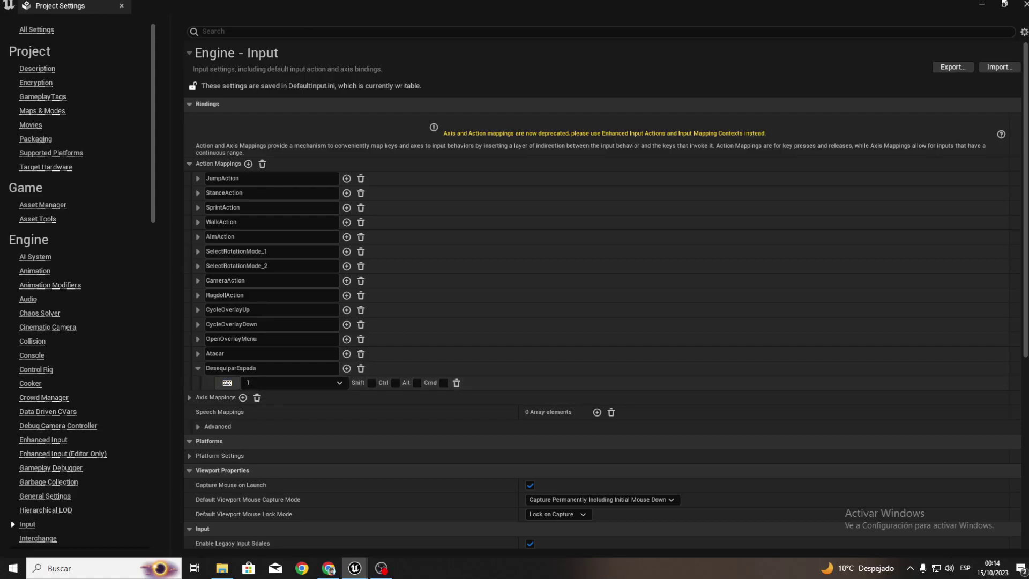
click(1024, 4)
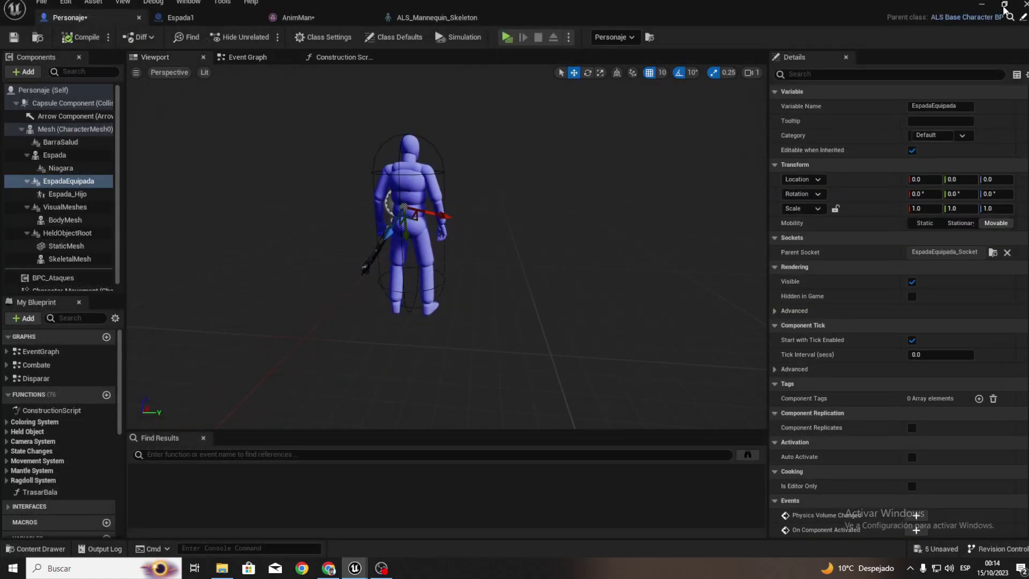
Open ALS_Player_Controller from AdvancedLocomotionV4 > Blueprints > CharacterLogic and dock its Event Graph
click(982, 5)
click(220, 400)
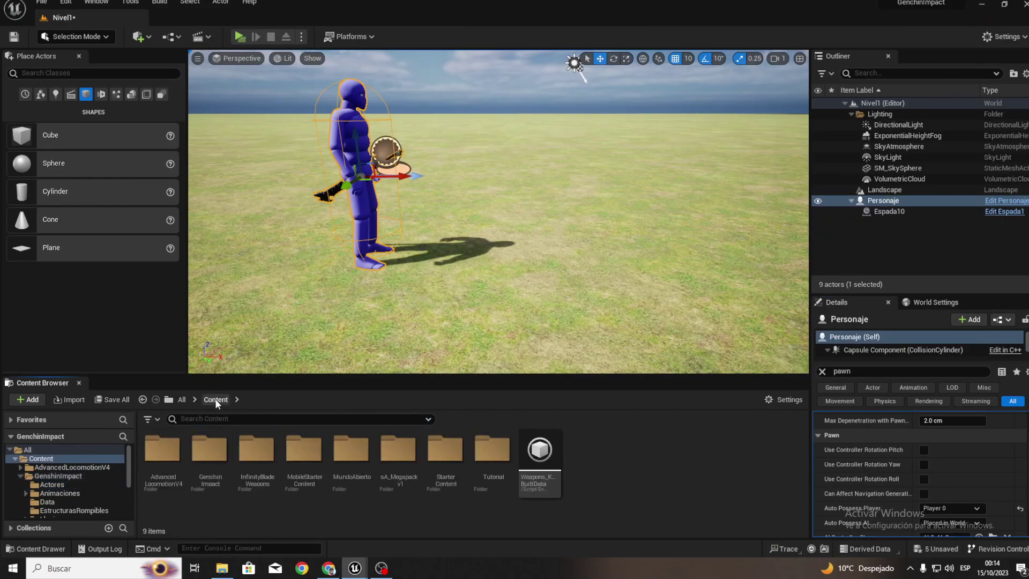
double_click(163, 450)
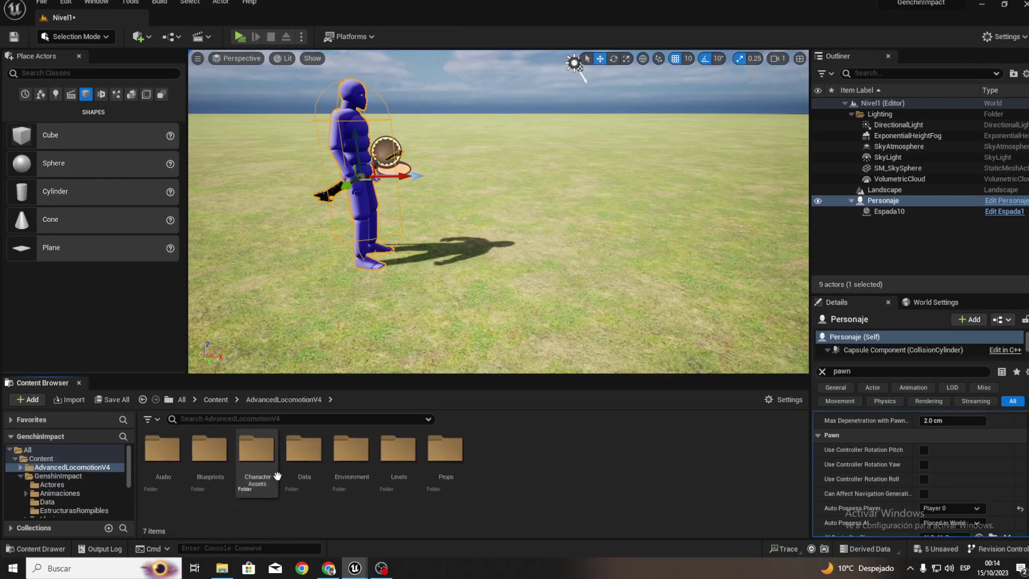
double_click(214, 455)
double_click(311, 455)
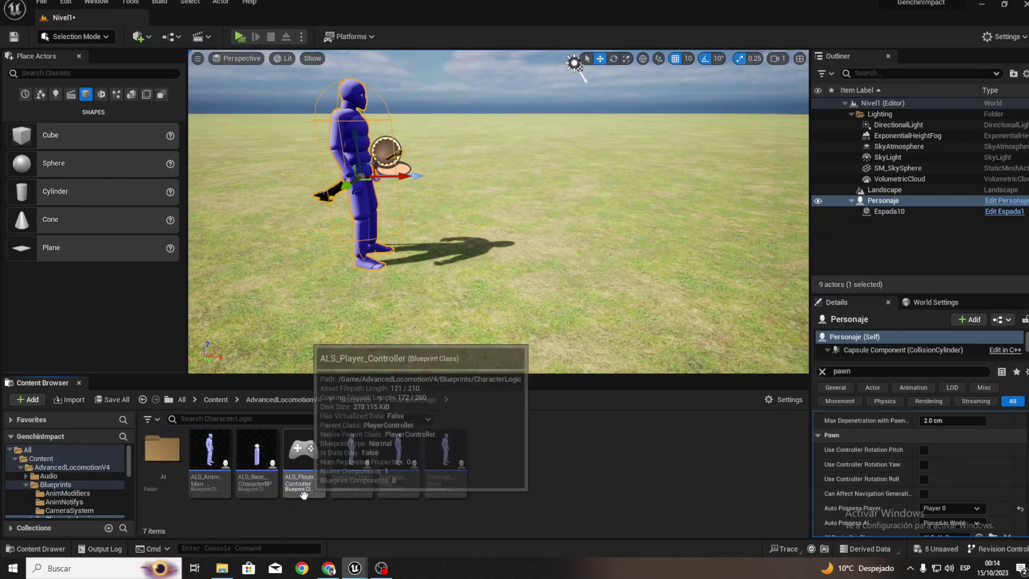
double_click(304, 455)
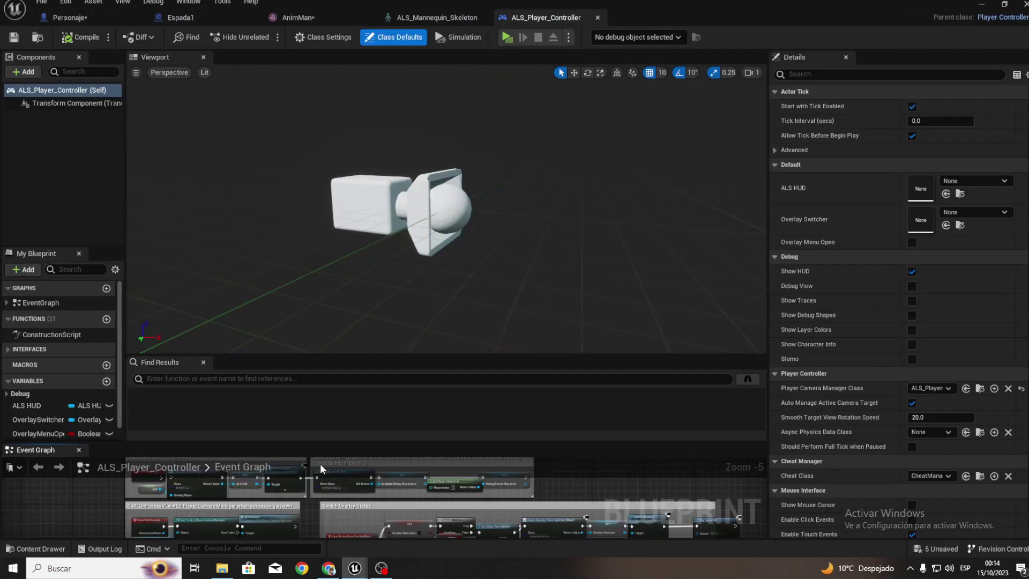
drag(40, 452, 240, 58)
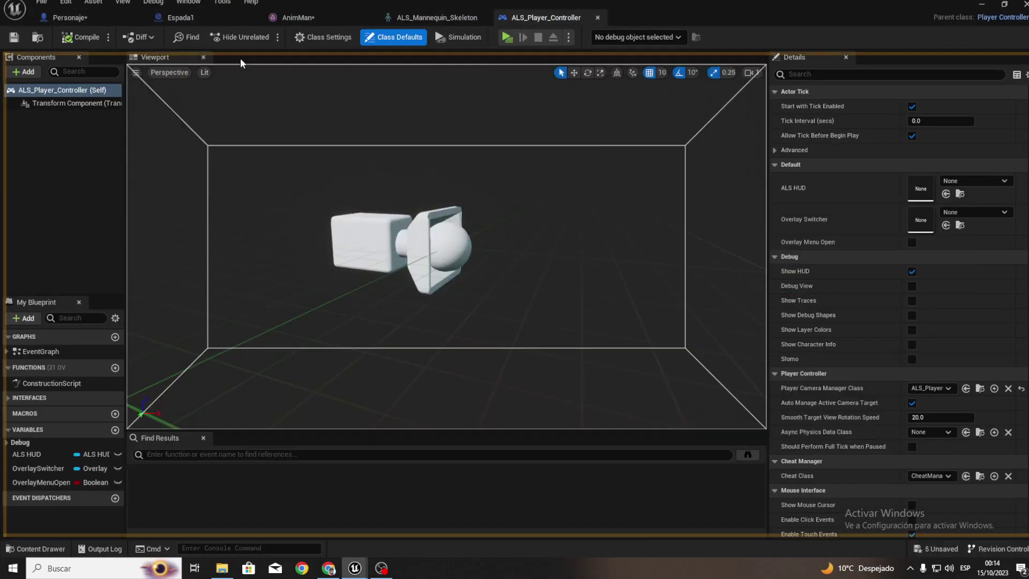
Pan through the Debug key nodes (T, Y, U, I, Z, Comma, Period) to Switch Overlay States
right_drag(339, 191, 330, 293)
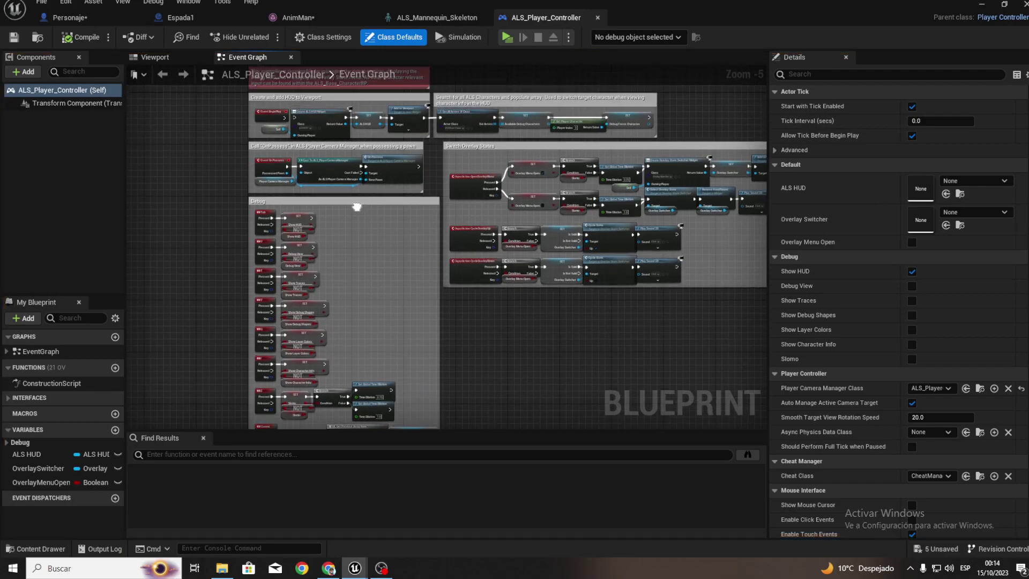
scroll(416, 277, up, 3)
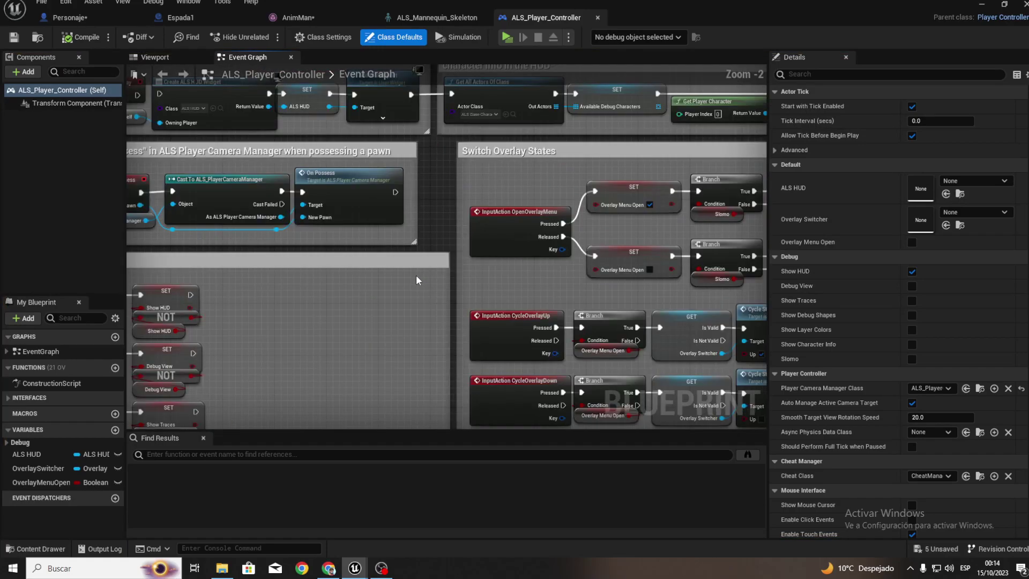
mouse_move(324, 183)
right_down()
mouse_move(517, 214)
mouse_move(330, 143)
right_up()
right_drag(164, 233, 388, 175)
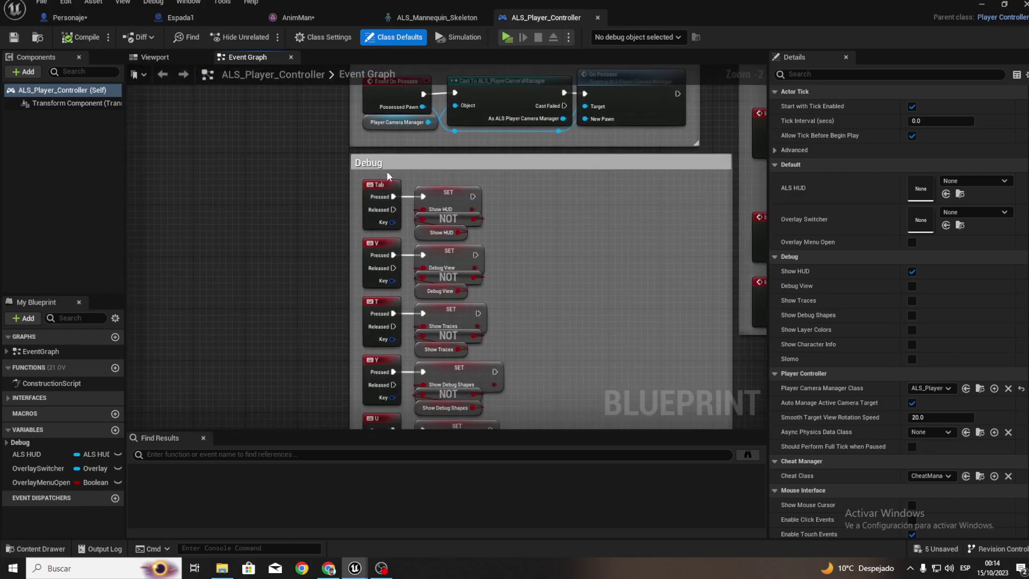
scroll(341, 198, up, 2)
right_drag(329, 295, 271, 166)
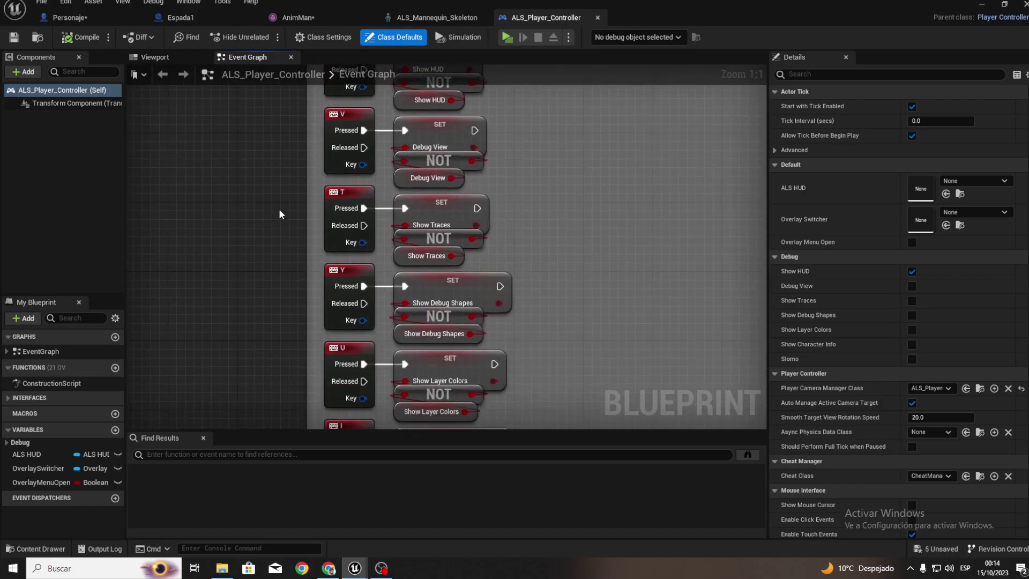
right_drag(287, 264, 289, 96)
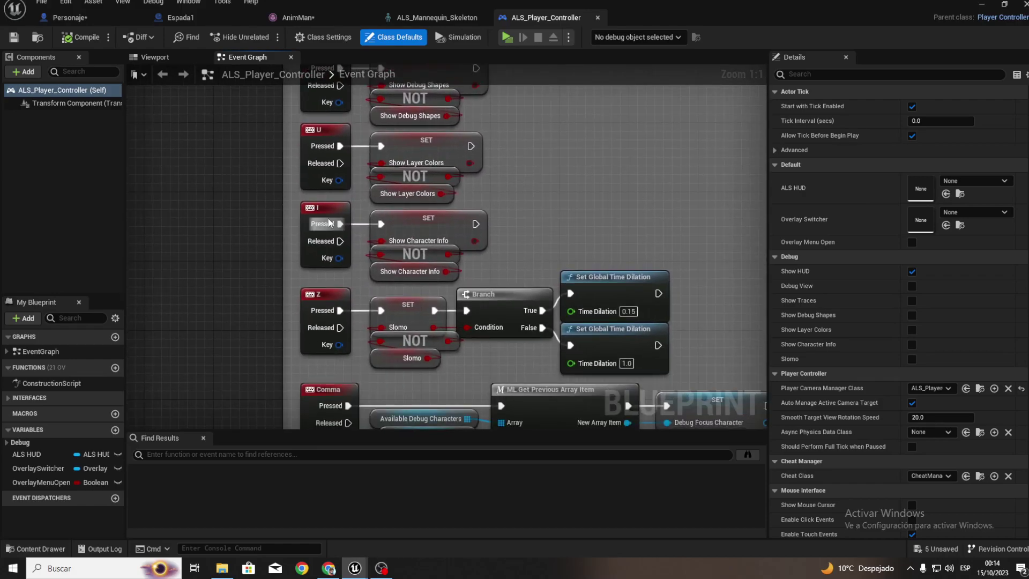
right_drag(331, 195, 334, 129)
right_drag(344, 275, 268, 243)
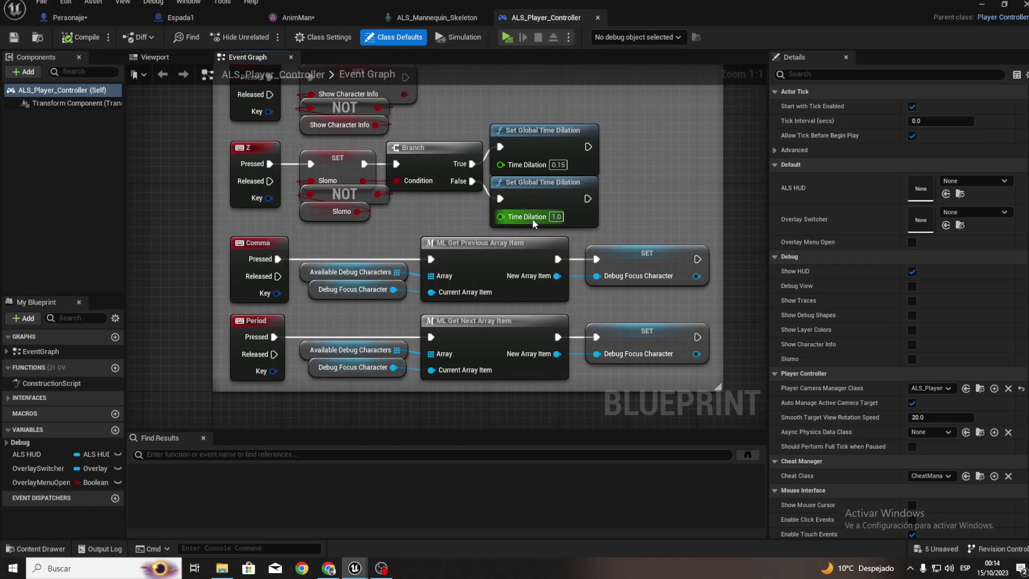
scroll(696, 213, down, 4)
mouse_move(696, 213)
right_down()
mouse_move(447, 346)
mouse_move(427, 380)
right_up()
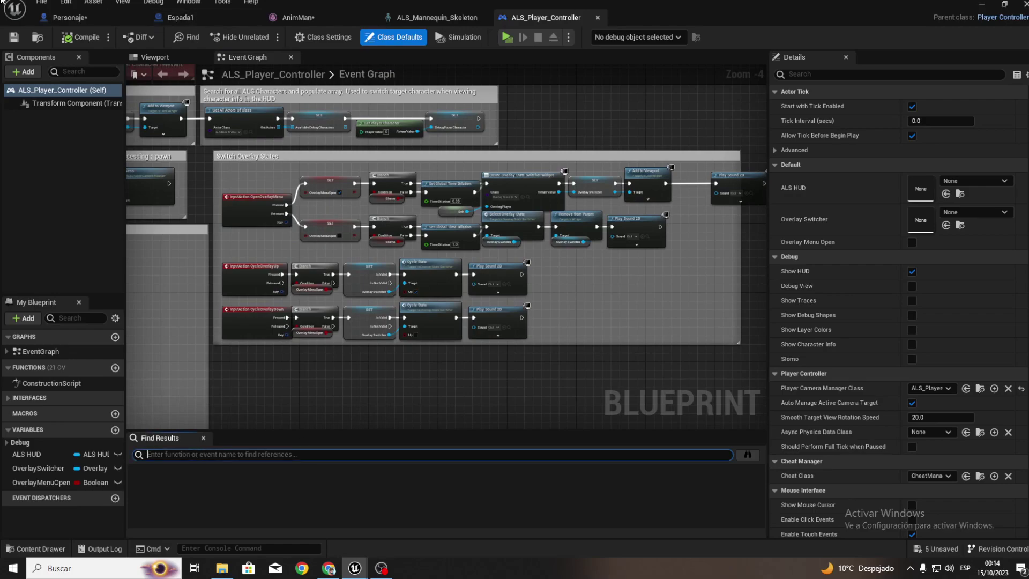
In Input settings, expand SelectRotationMode_1 to reveal it is also bound to 1
click(66, 3)
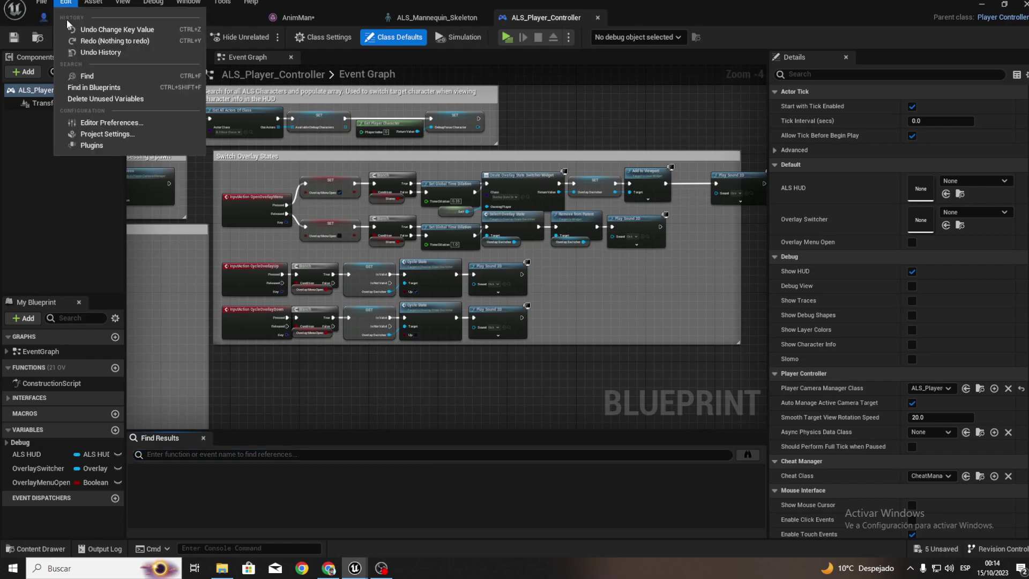
click(107, 134)
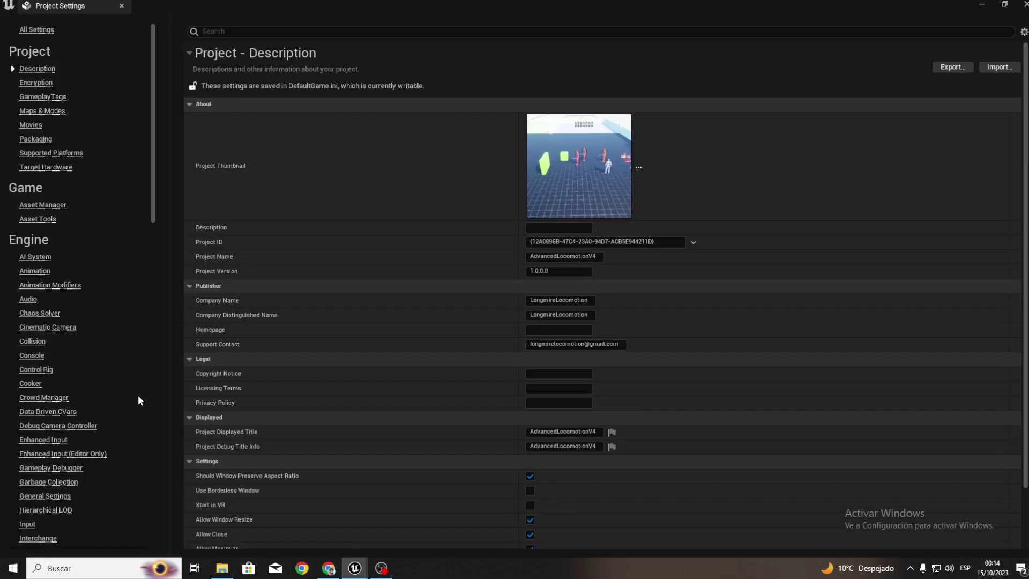
click(27, 524)
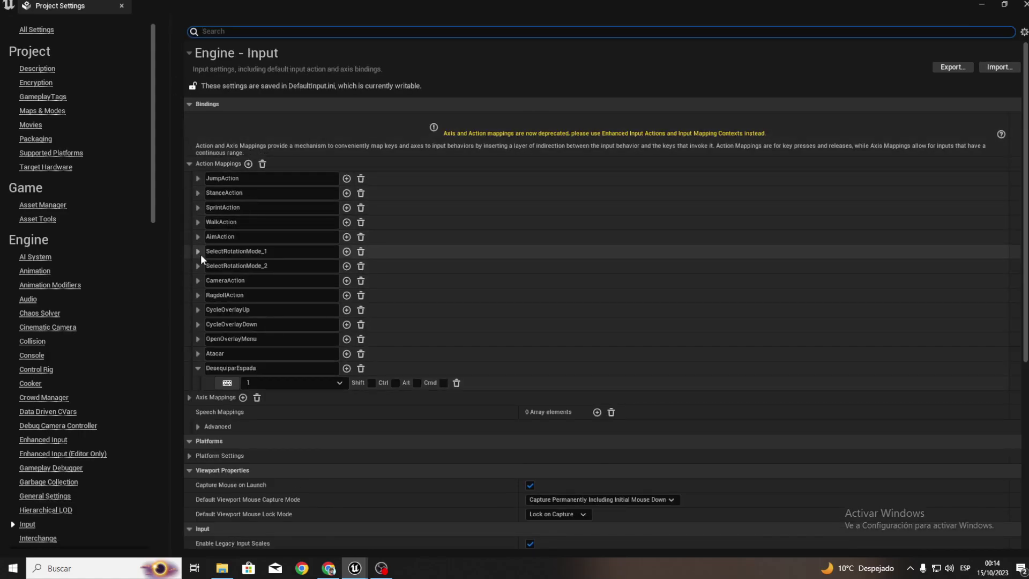
click(198, 281)
click(197, 280)
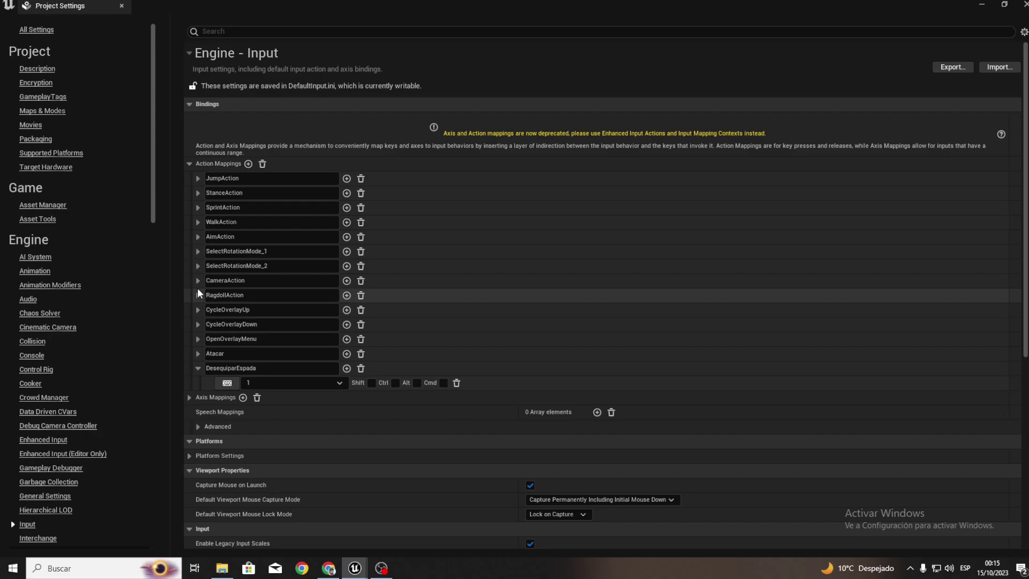
click(197, 251)
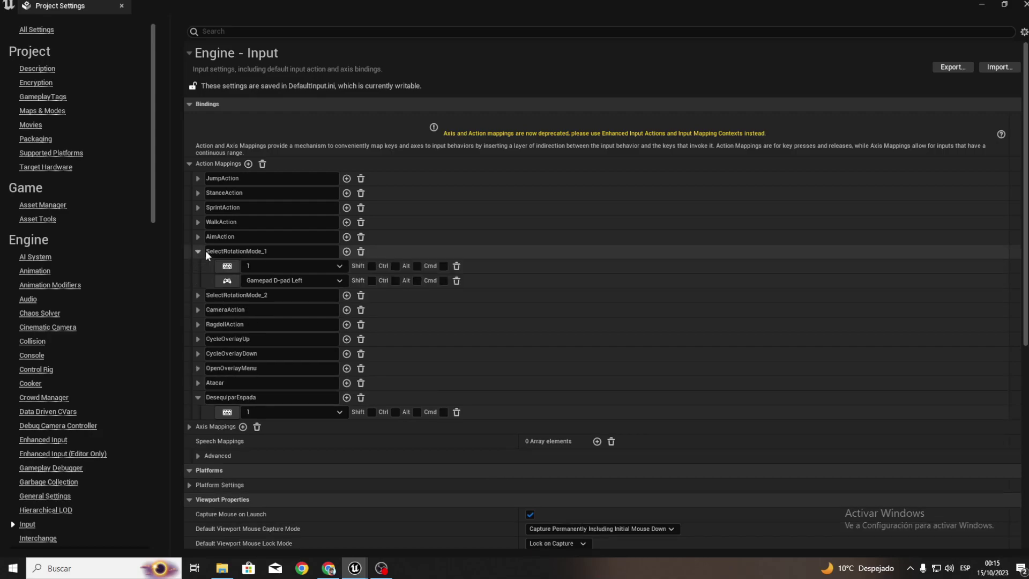
click(263, 251)
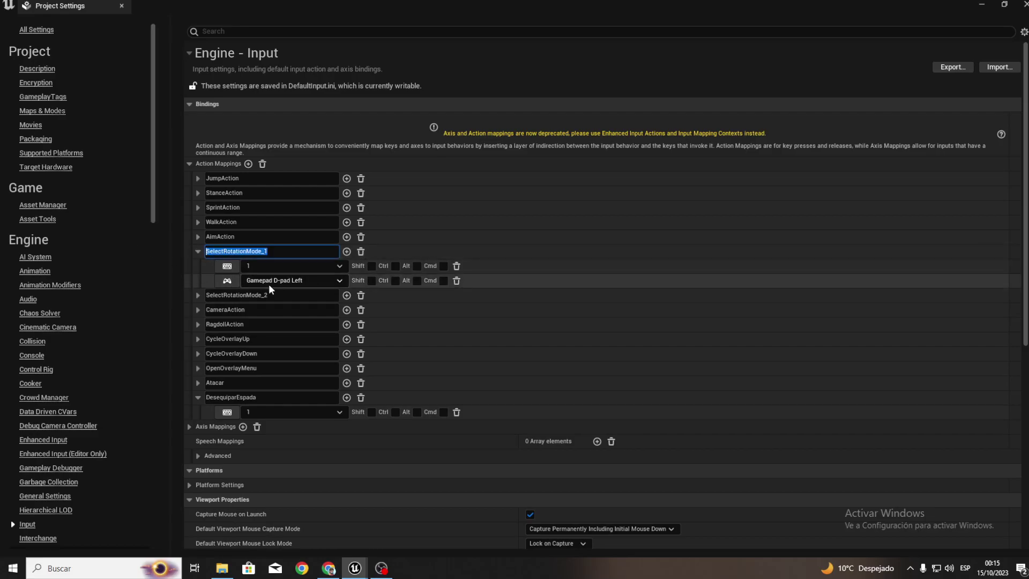
Find SelectRotationMode_1 across all blueprints and open ALS_Base_CharacterBP's Player Input Graph
key(alt+Tab)
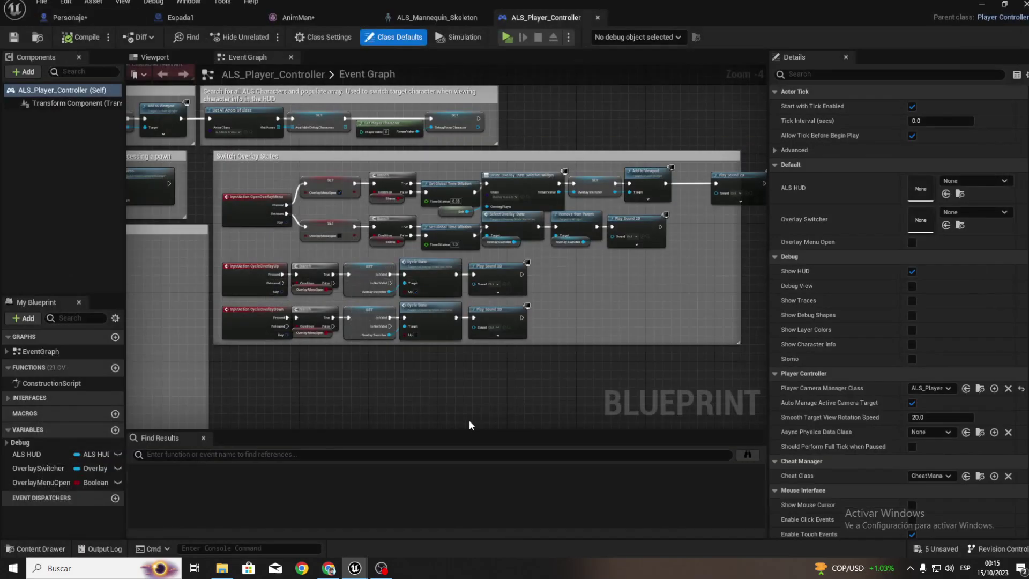
click(231, 454)
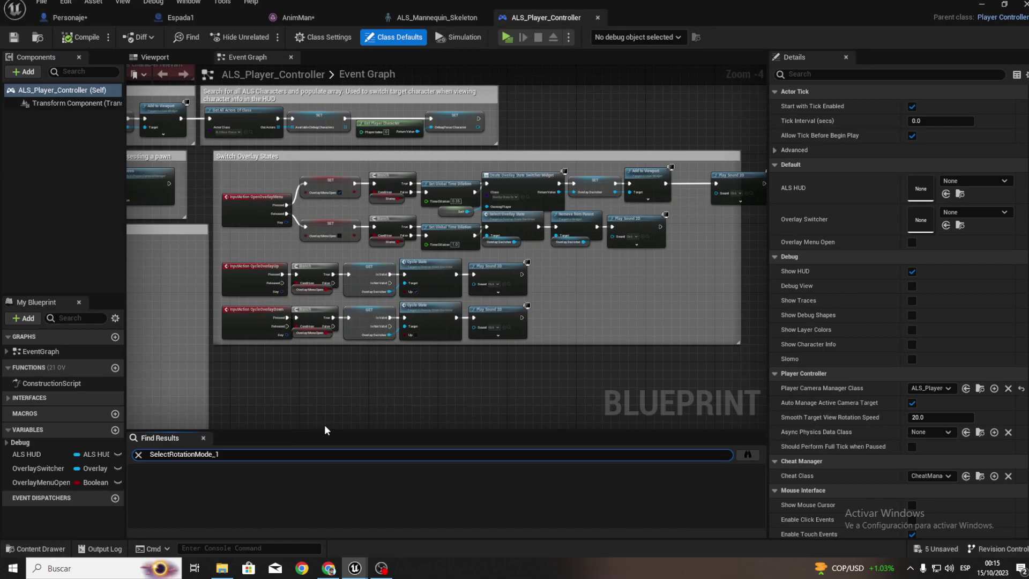
key(Return)
click(746, 454)
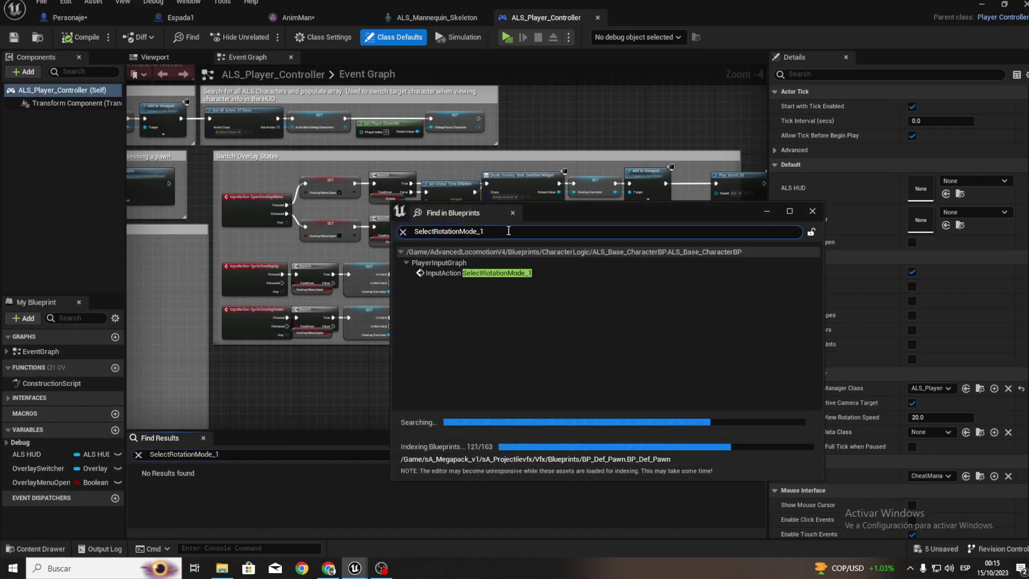
click(497, 271)
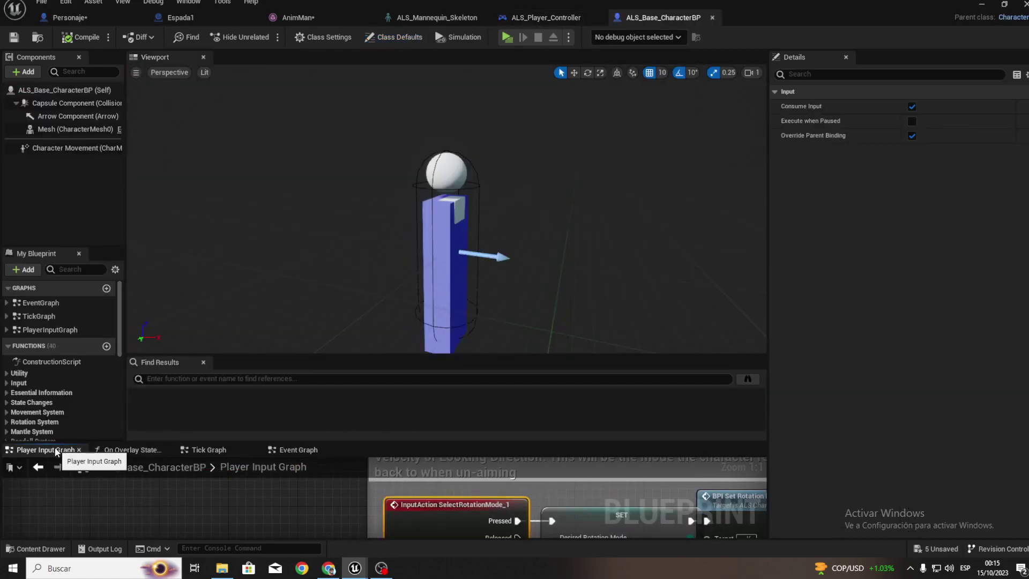
drag(67, 449, 223, 58)
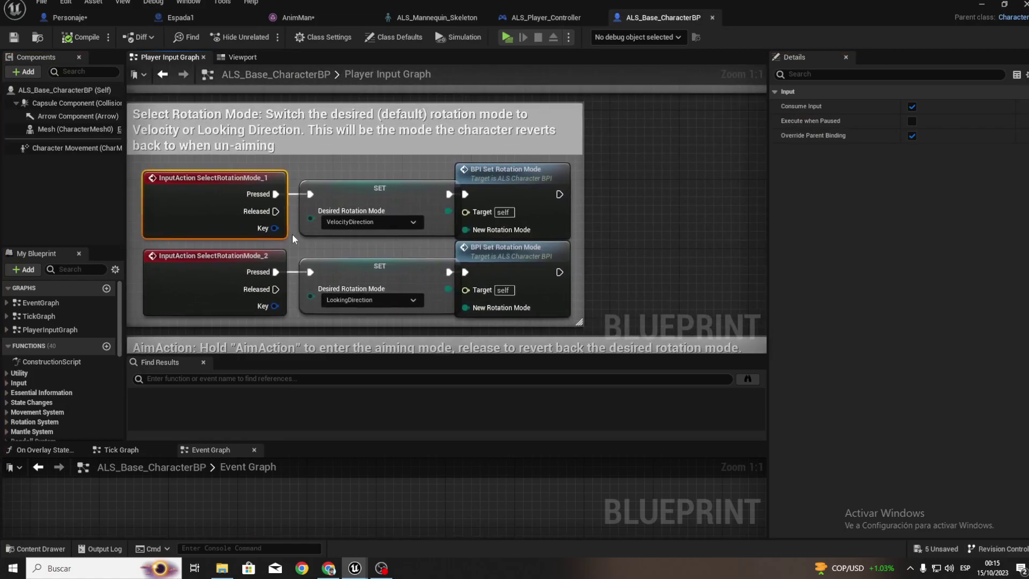
Break both SelectRotationMode Pressed wires from their SET nodes and recompile
alt+click(274, 194)
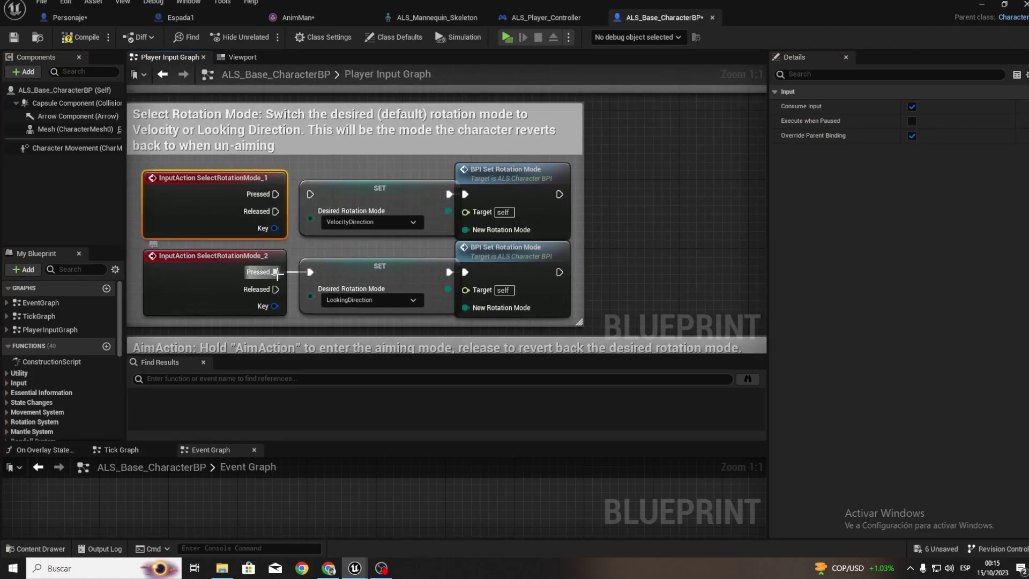
alt+click(275, 272)
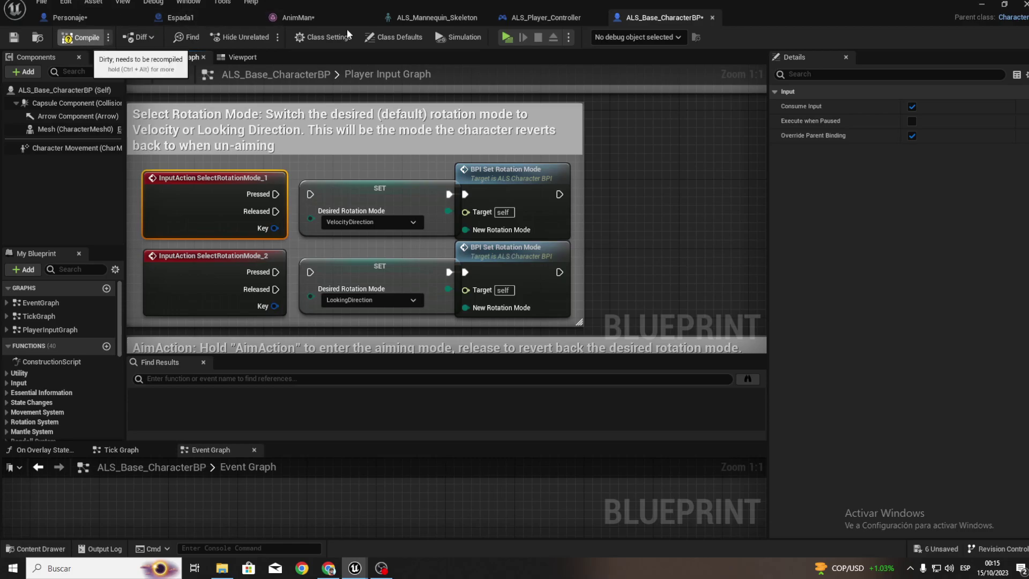
click(505, 37)
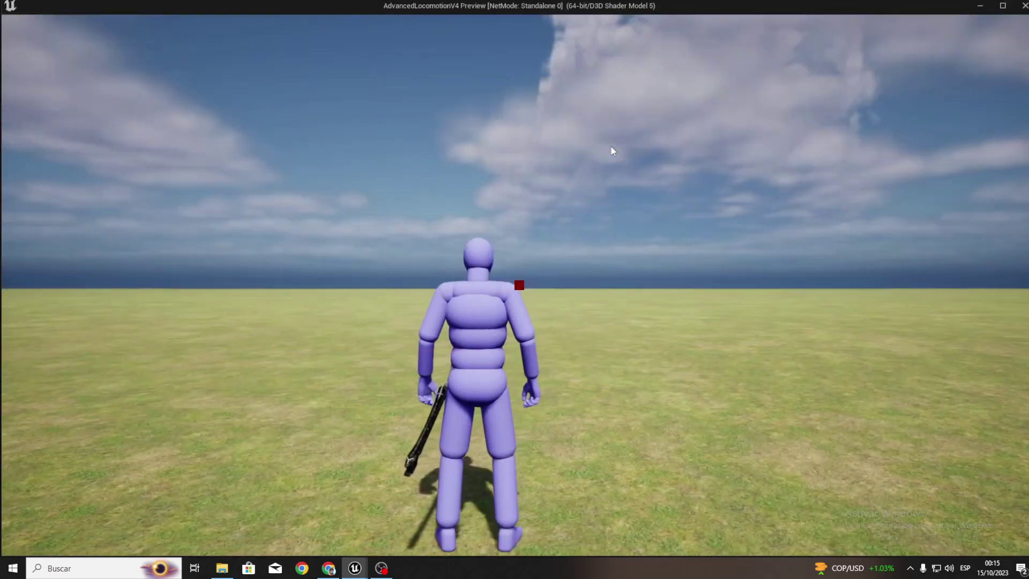
click(610, 148)
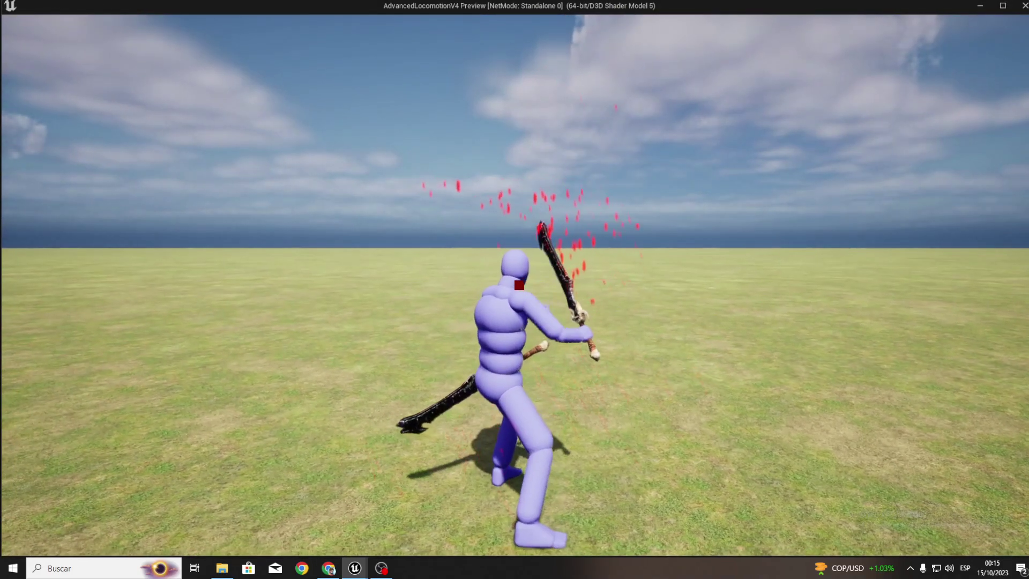
key(Escape)
click(507, 38)
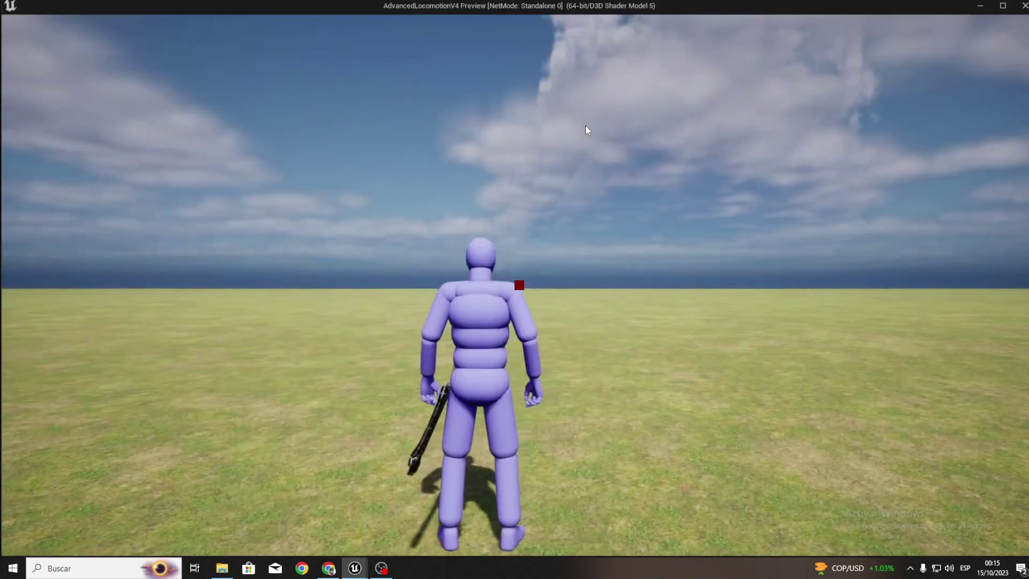
key(w)
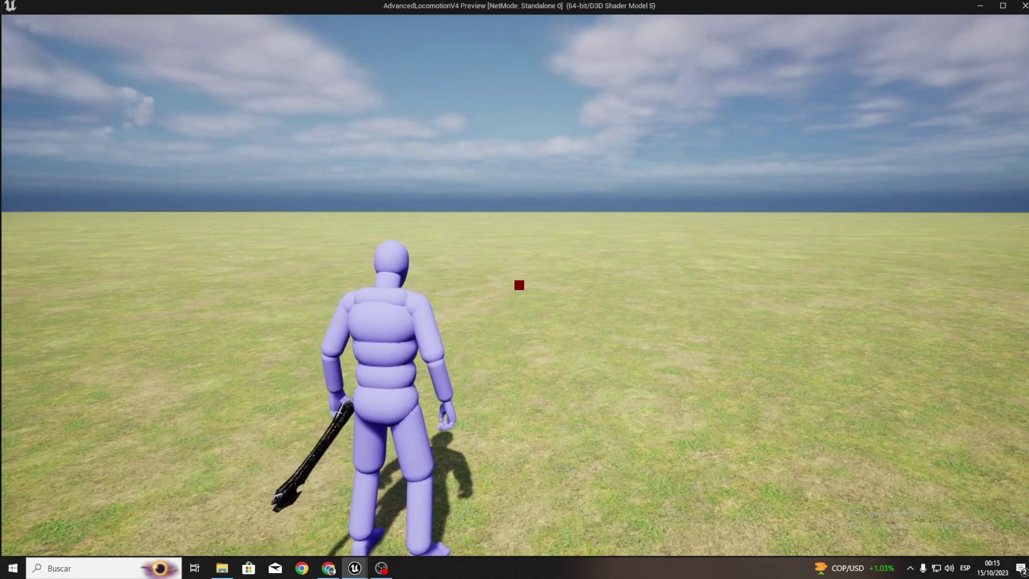
key(Escape)
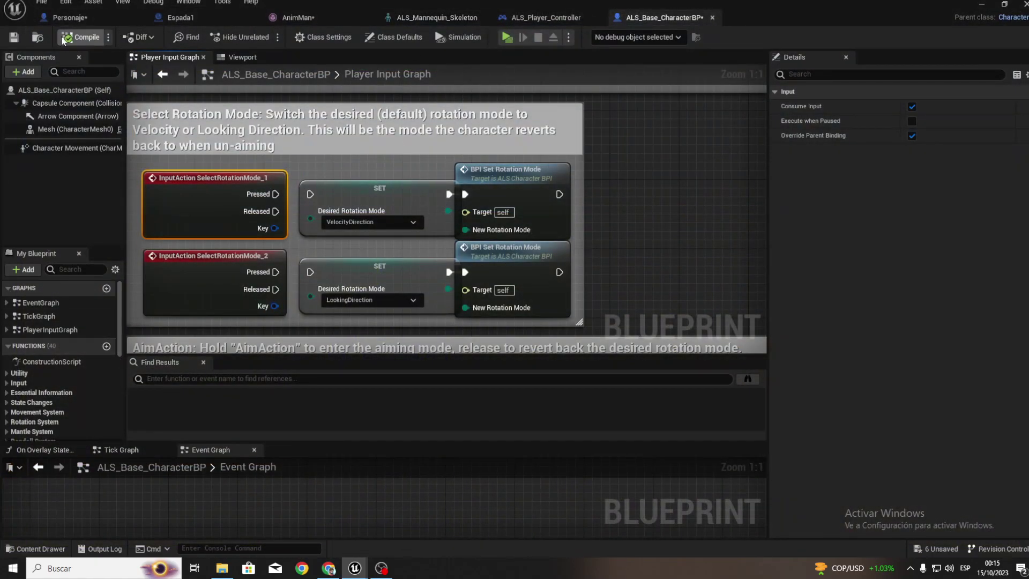
Place an InputAction DesequiparEspada event in Personaje's Event Graph
click(80, 17)
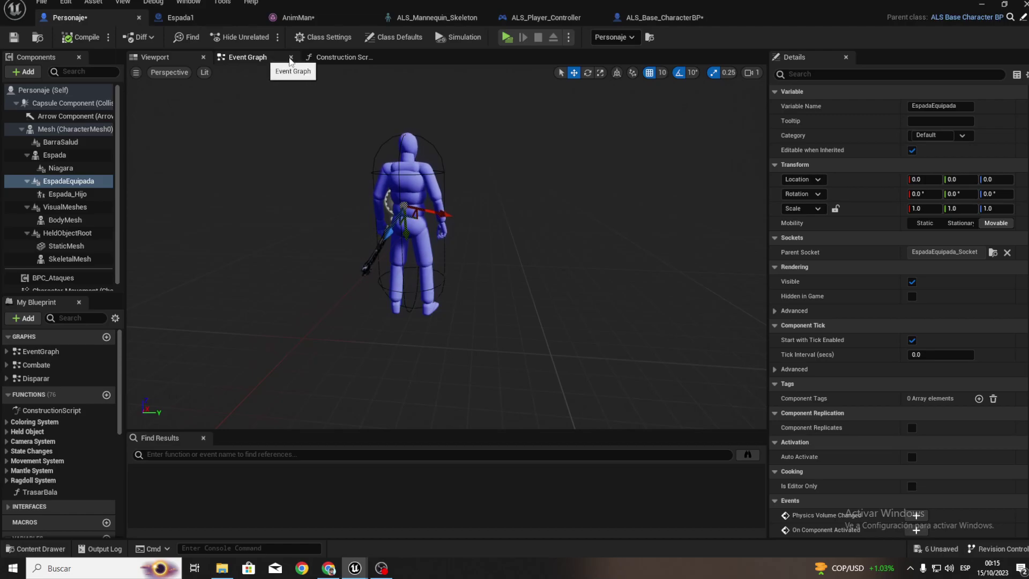
click(249, 58)
scroll(321, 205, down, 1)
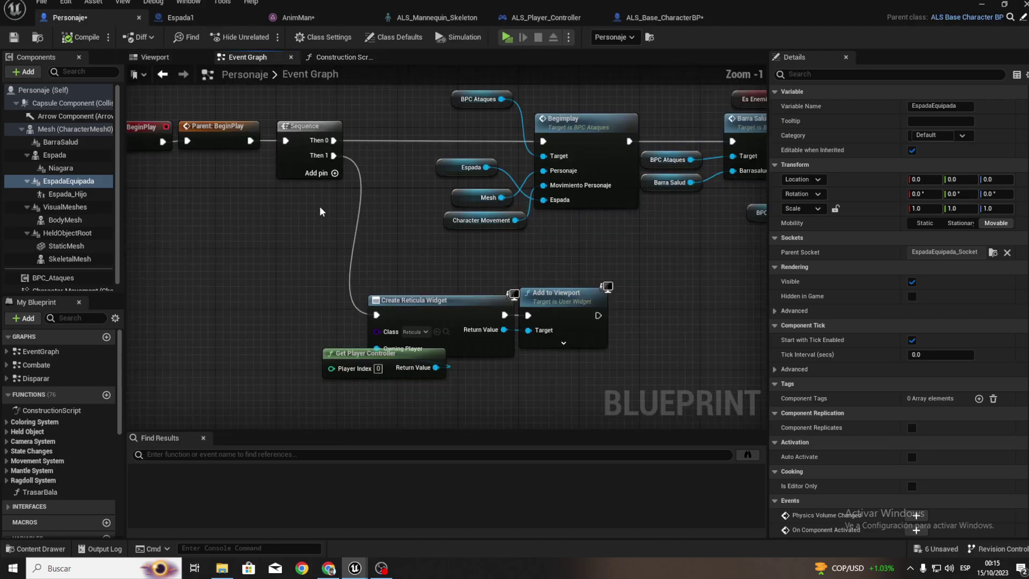
mouse_move(371, 236)
right_down()
mouse_move(486, 190)
mouse_move(331, 298)
right_up()
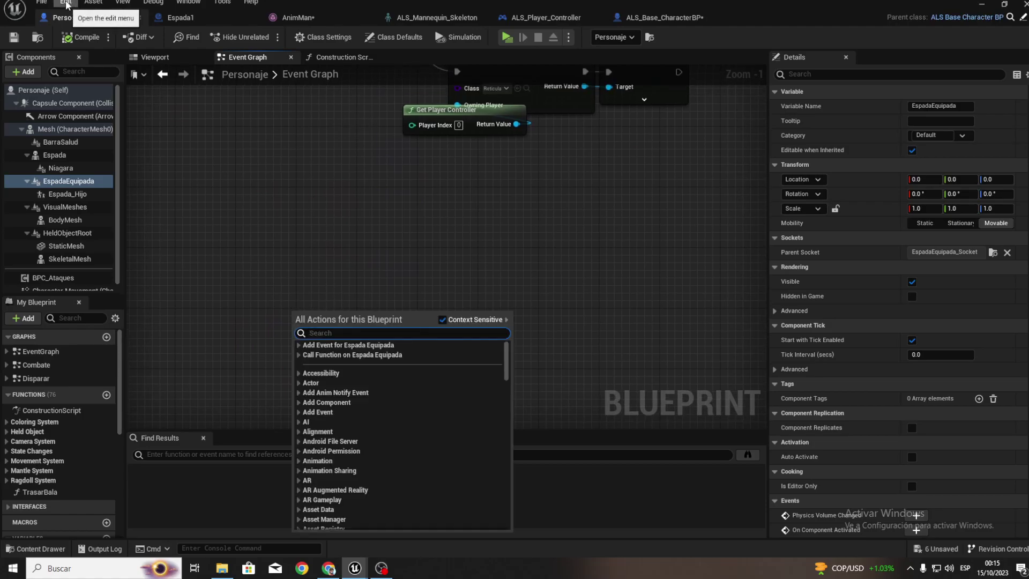
text(e)
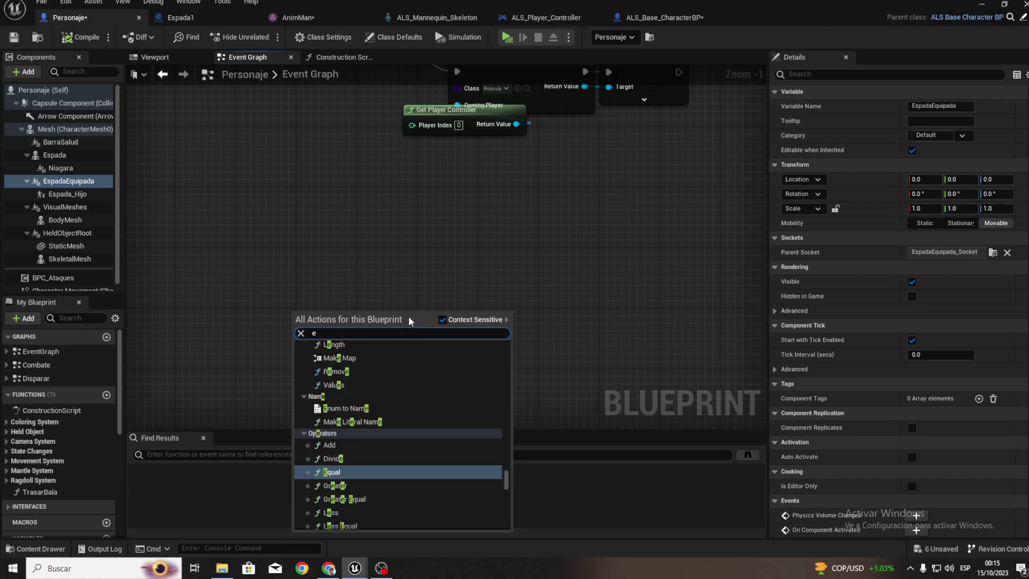
text(quipares)
key(Return)
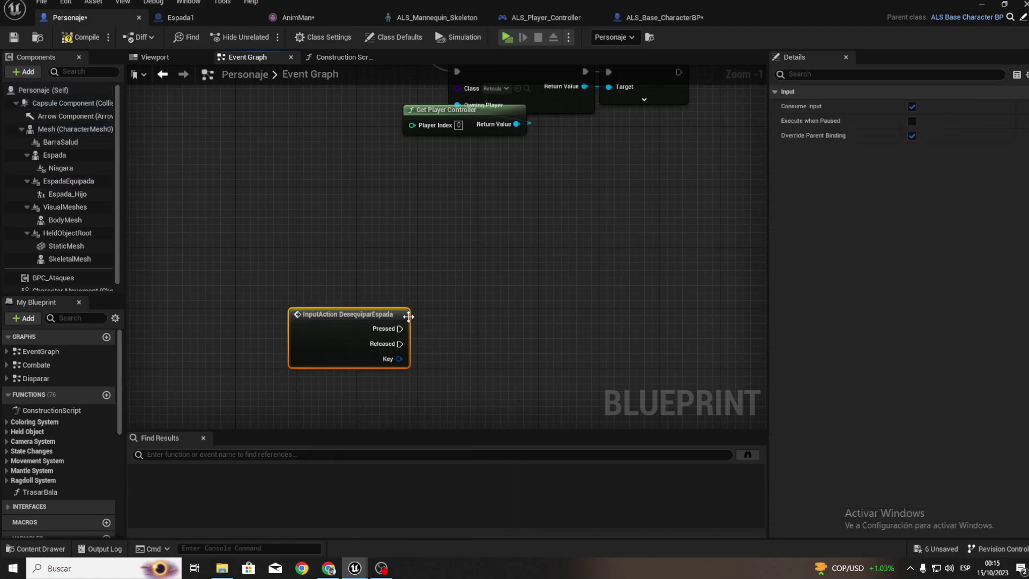
drag(394, 332, 287, 294)
right_drag(287, 294, 257, 298)
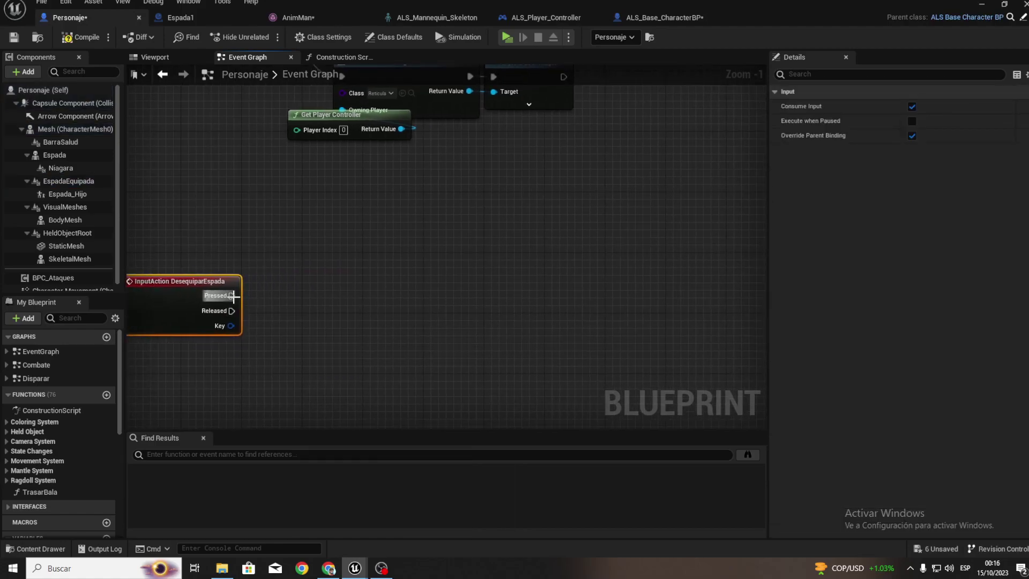
Feed Pressed into a Flip Flop whose A output drives Play Montage on Mesh
text(flip)
mouse_move(233, 296)
mouse_down()
mouse_move(294, 296)
mouse_move(313, 284)
mouse_up()
key(Return)
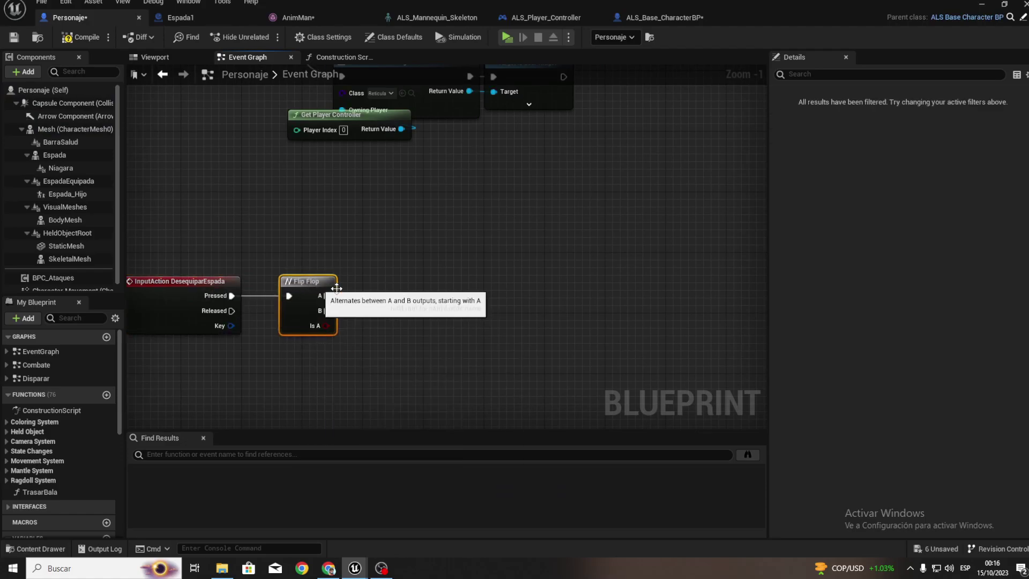
right_drag(336, 289, 316, 261)
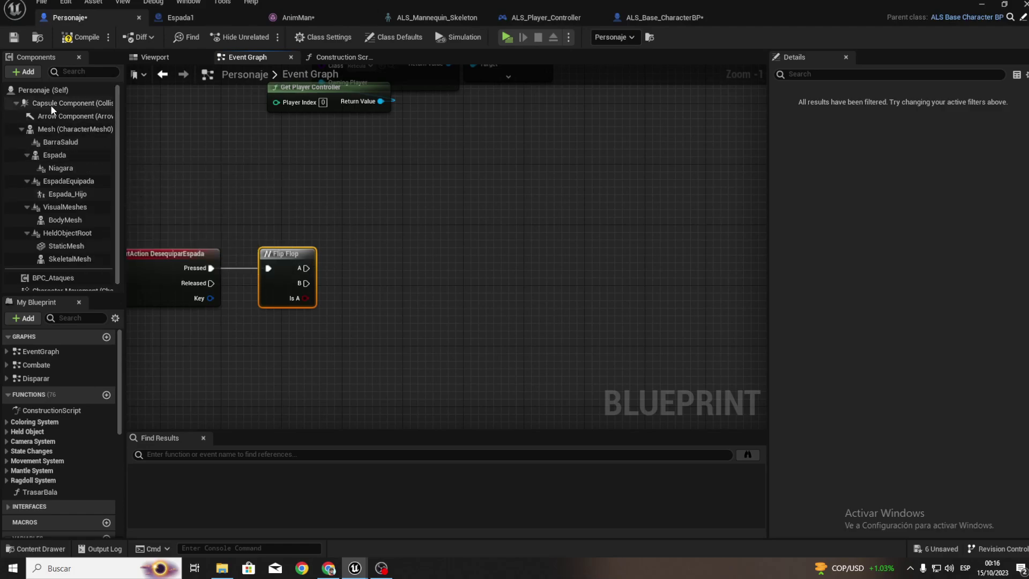
mouse_move(47, 131)
mouse_down()
mouse_move(303, 183)
mouse_move(399, 232)
mouse_up()
text(play montage)
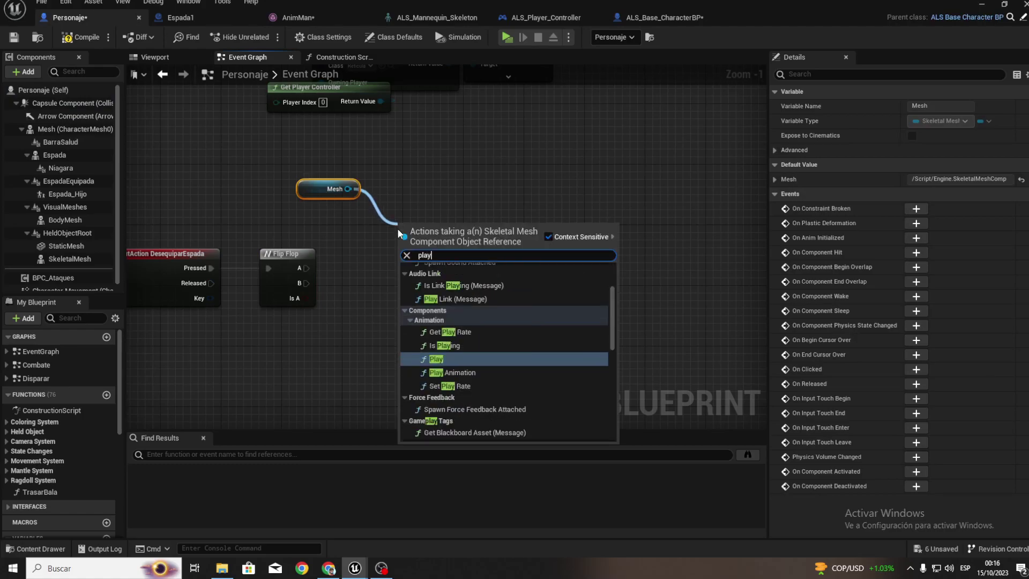
key(Return)
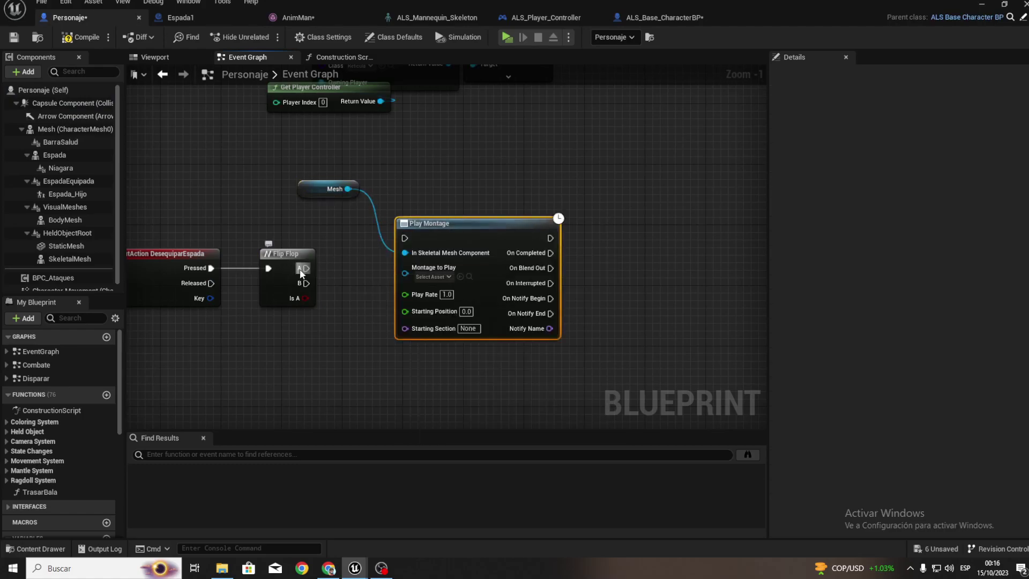
mouse_move(304, 268)
mouse_down()
mouse_move(405, 238)
mouse_move(517, 259)
mouse_up()
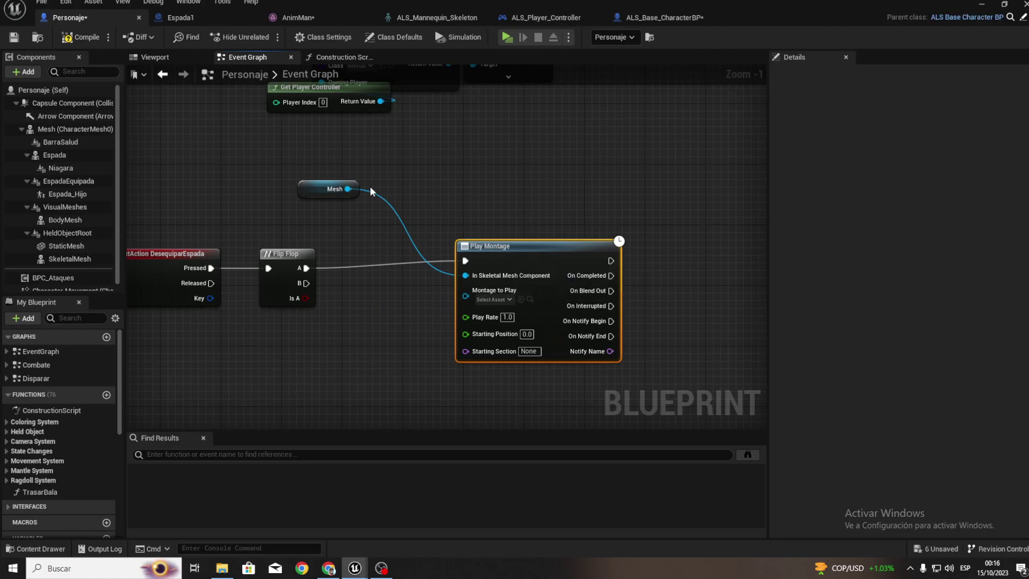
Open the Sword_Equip animation from the Content Browser, then minimize the Unreal editor
click(986, 3)
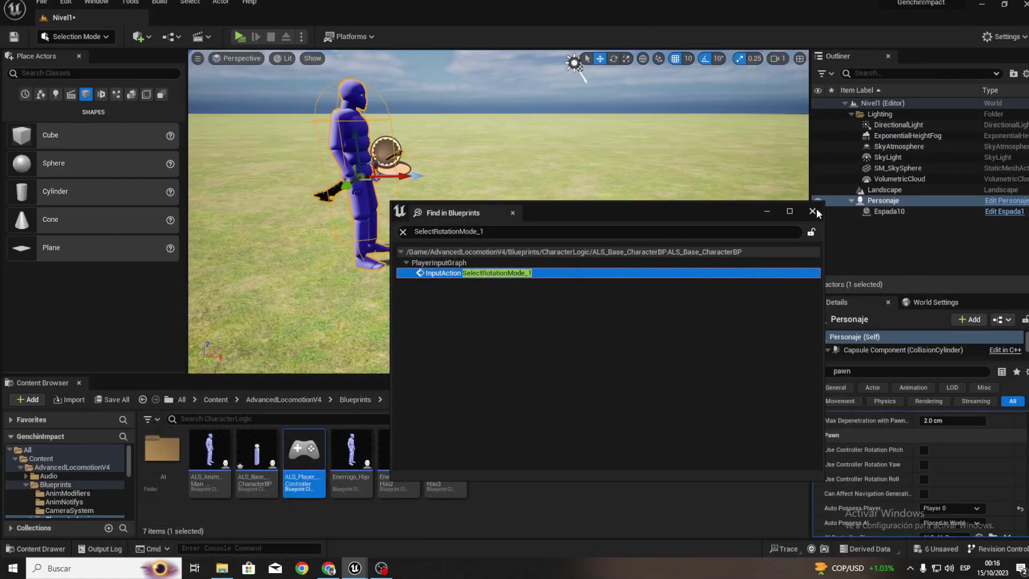
click(812, 211)
click(215, 400)
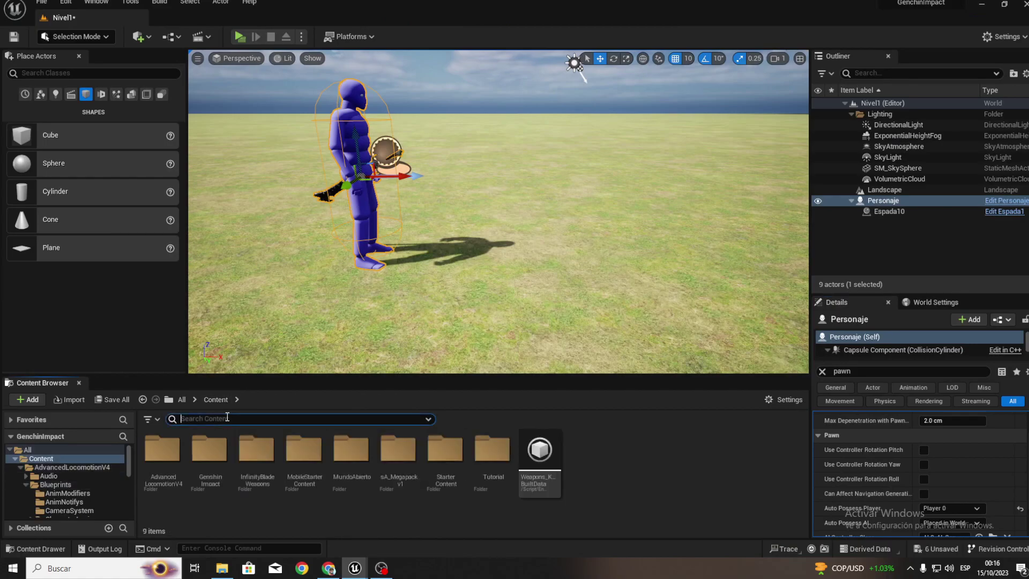
text(equp)
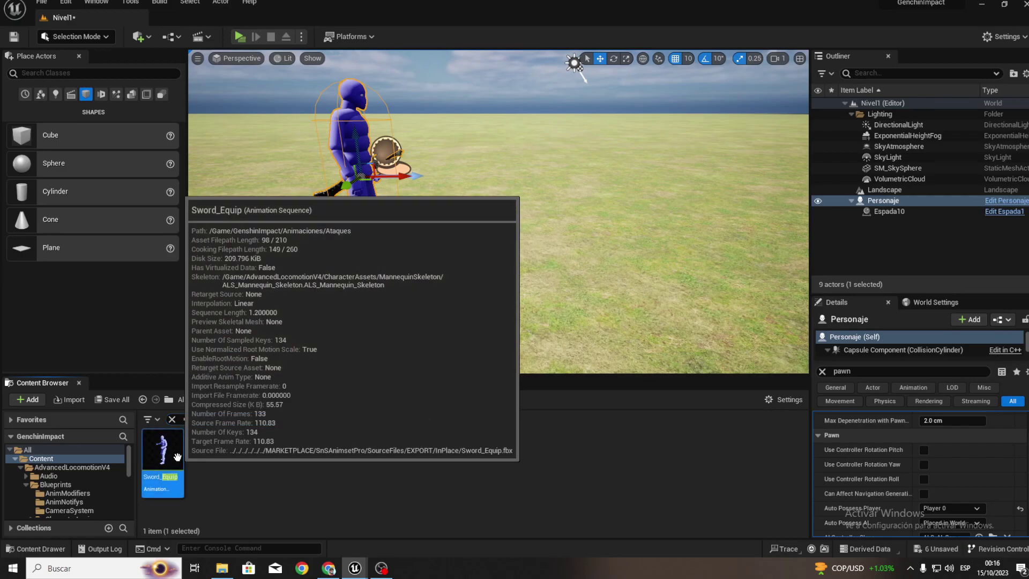
double_click(176, 456)
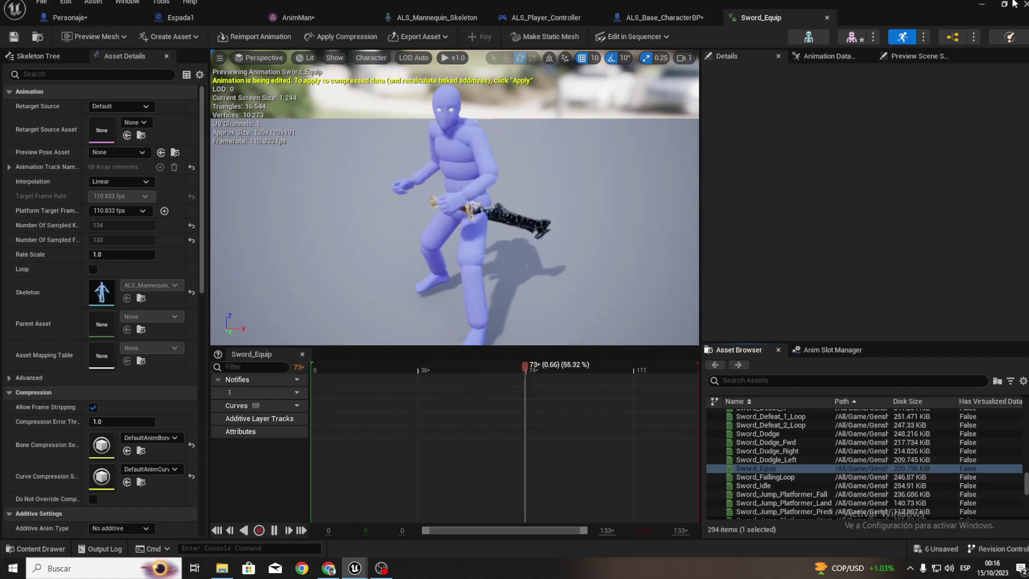
click(982, 3)
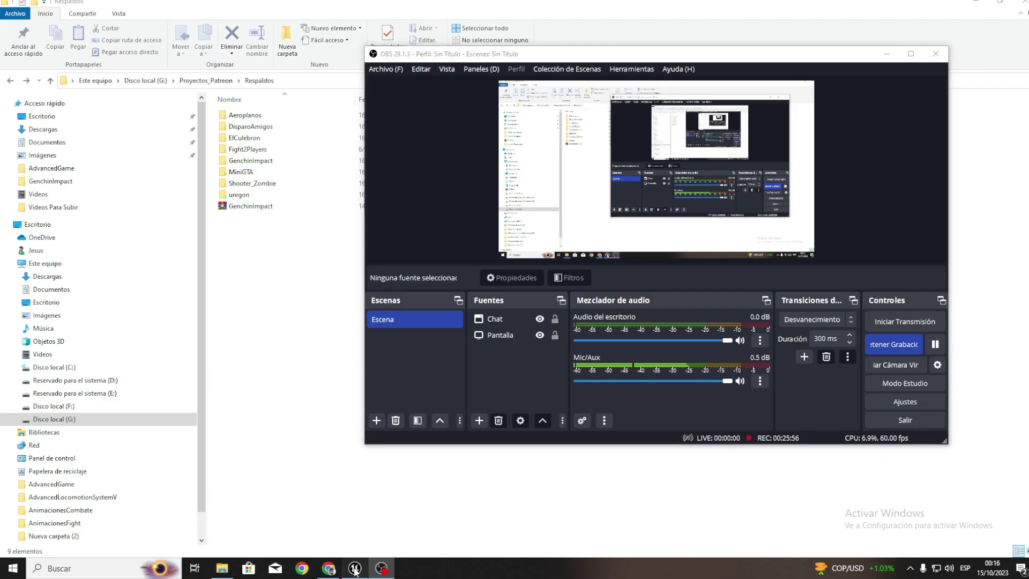
Open the Sword_Equip animation in its animation editor
click(355, 567)
right_click(164, 459)
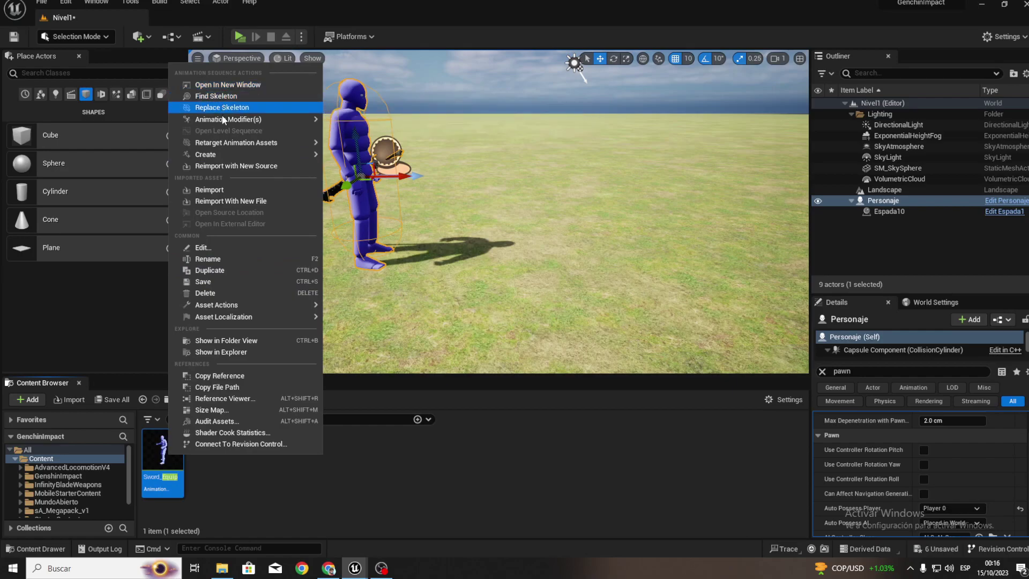
mouse_move(224, 121)
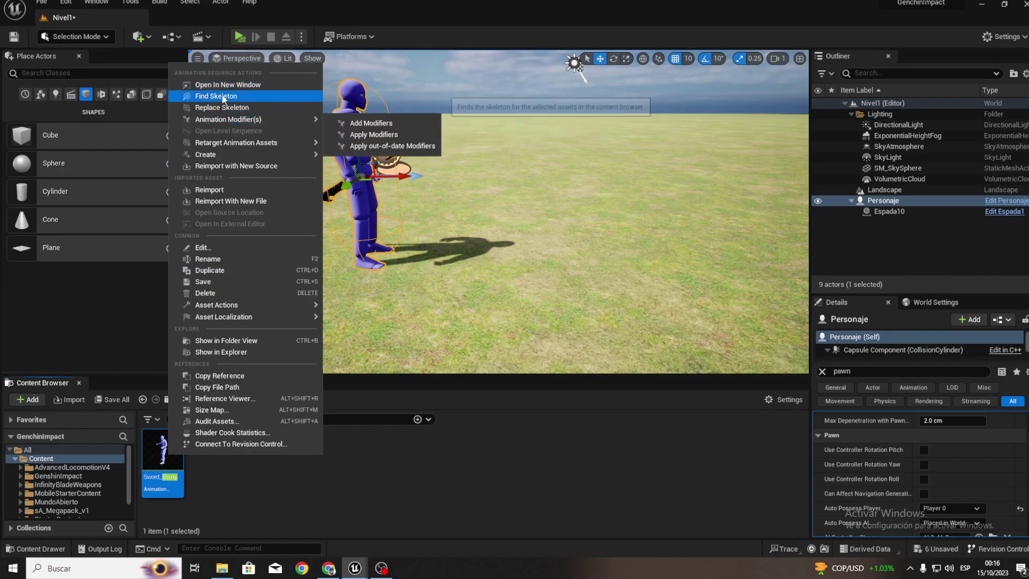
click(408, 475)
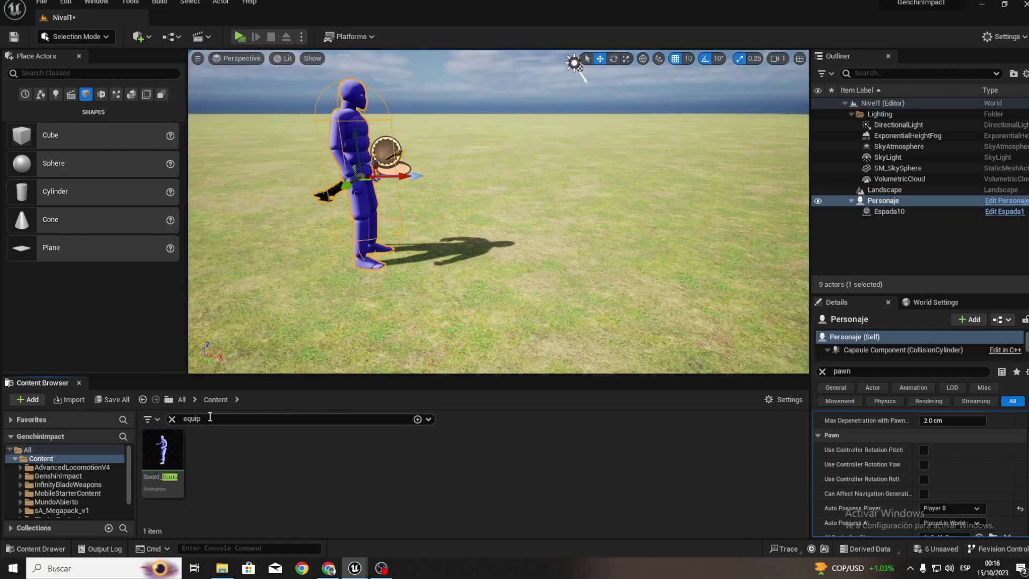
right_click(171, 459)
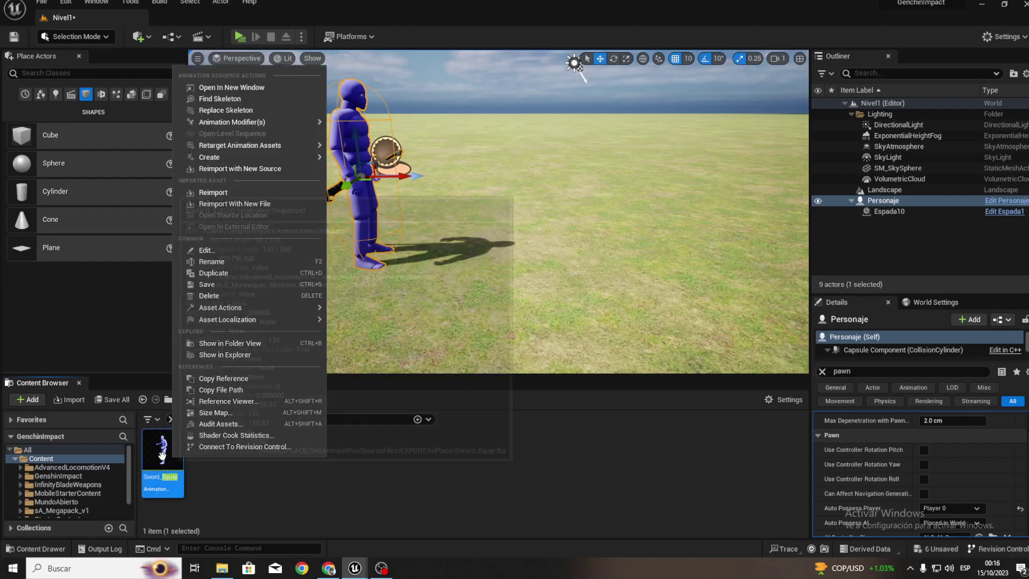
click(214, 233)
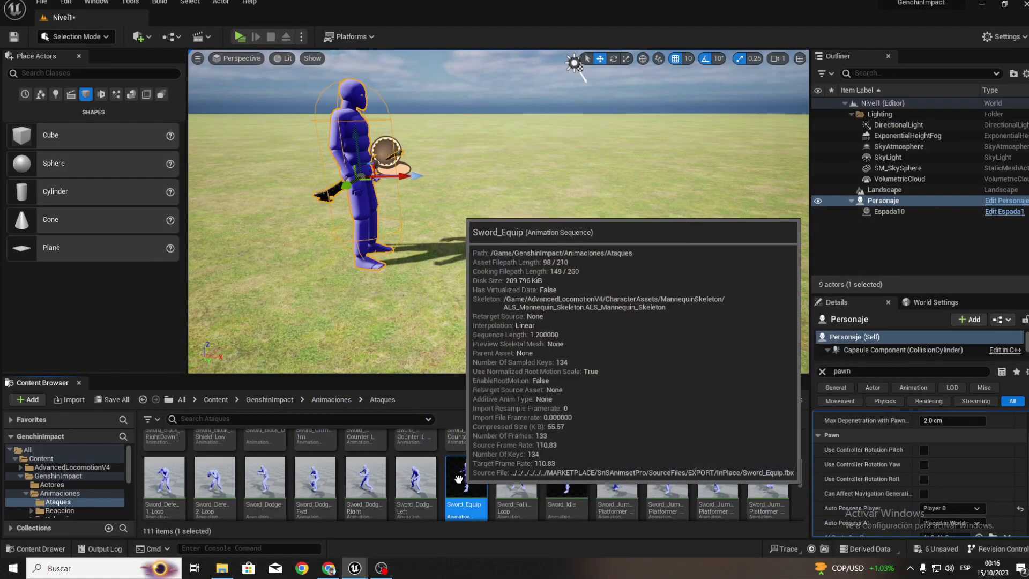
Create an AnimMontage from the Sword_Equip animation
right_click(464, 478)
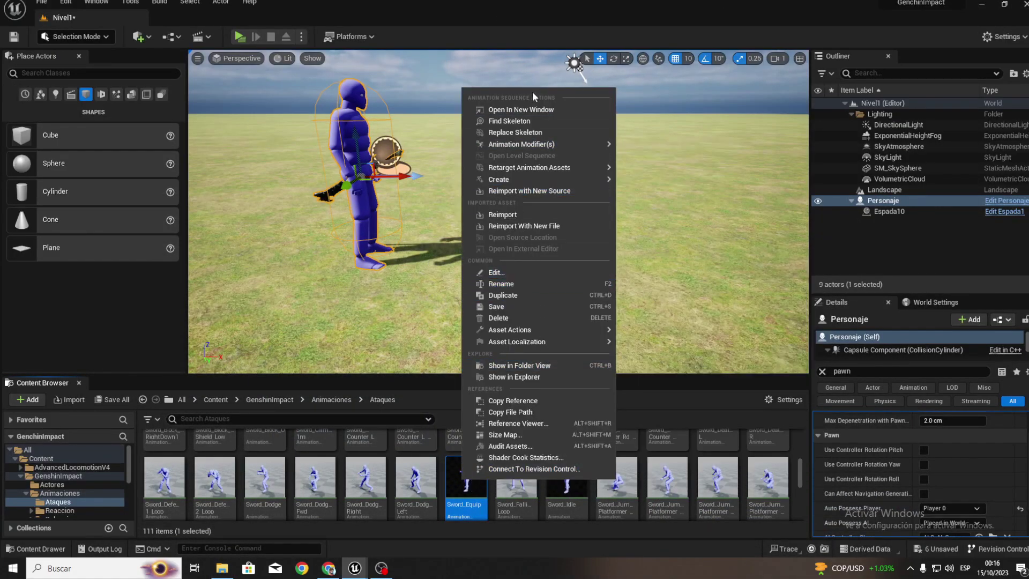
mouse_move(521, 144)
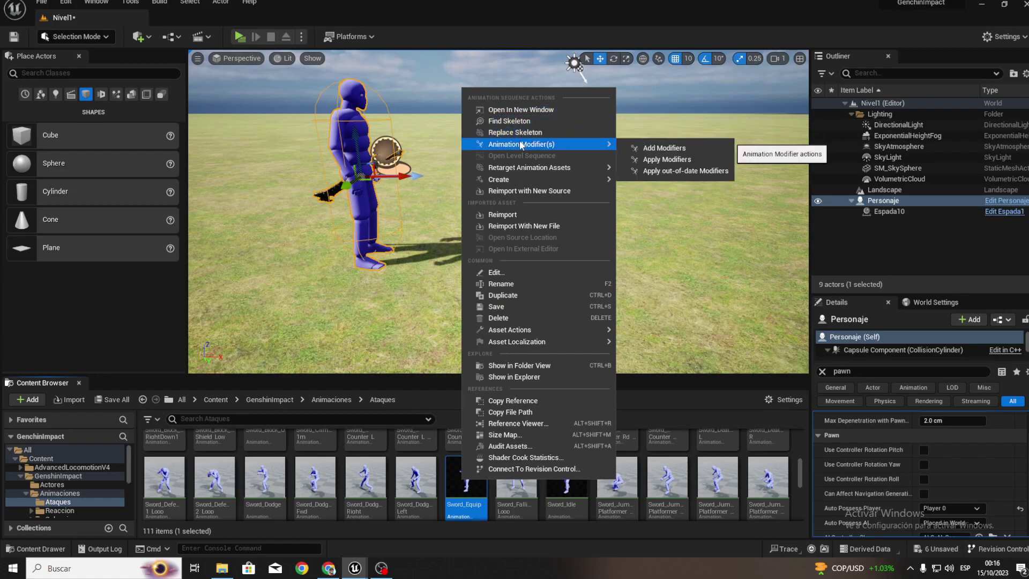
click(522, 501)
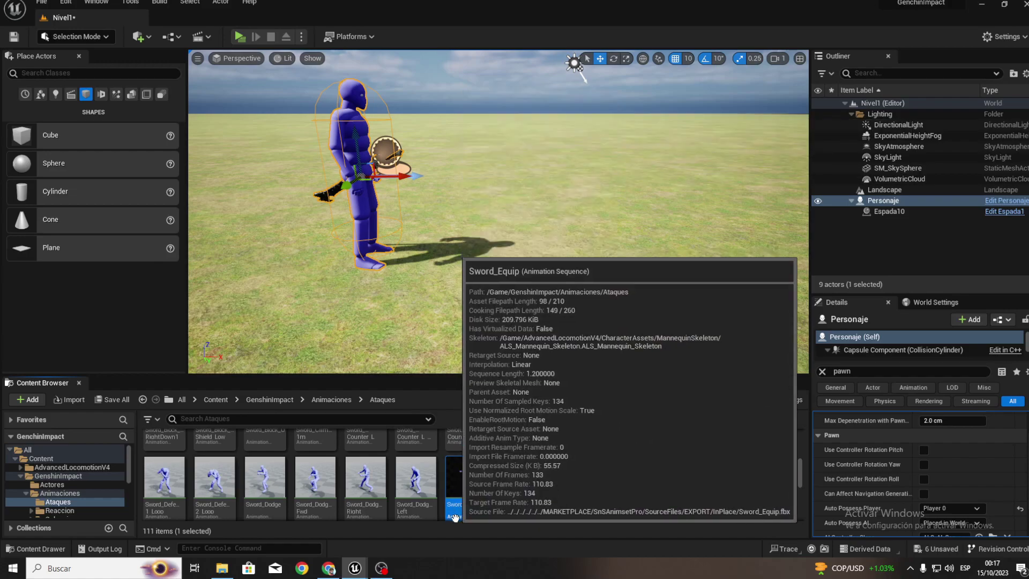
right_click(466, 480)
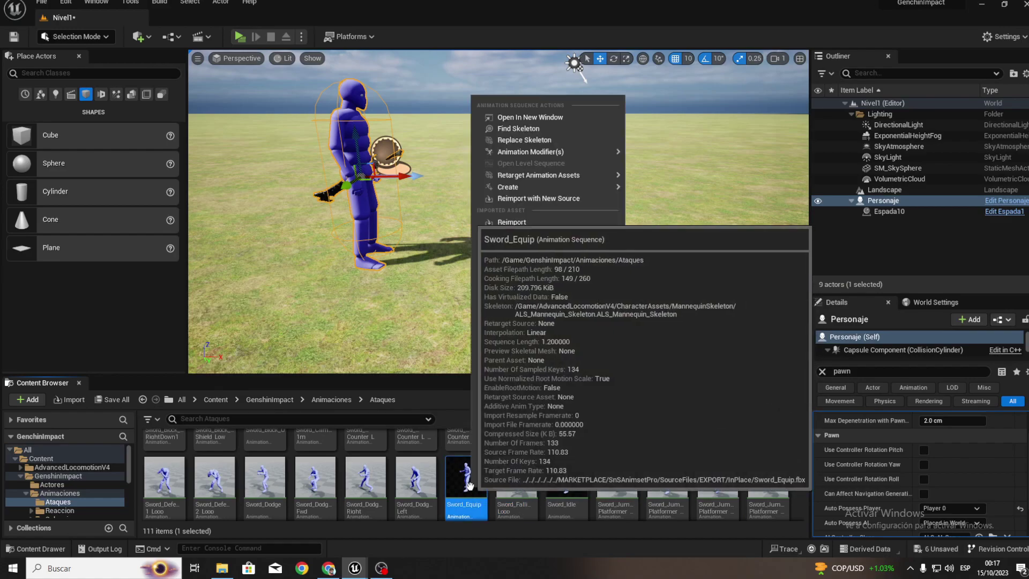
mouse_move(537, 178)
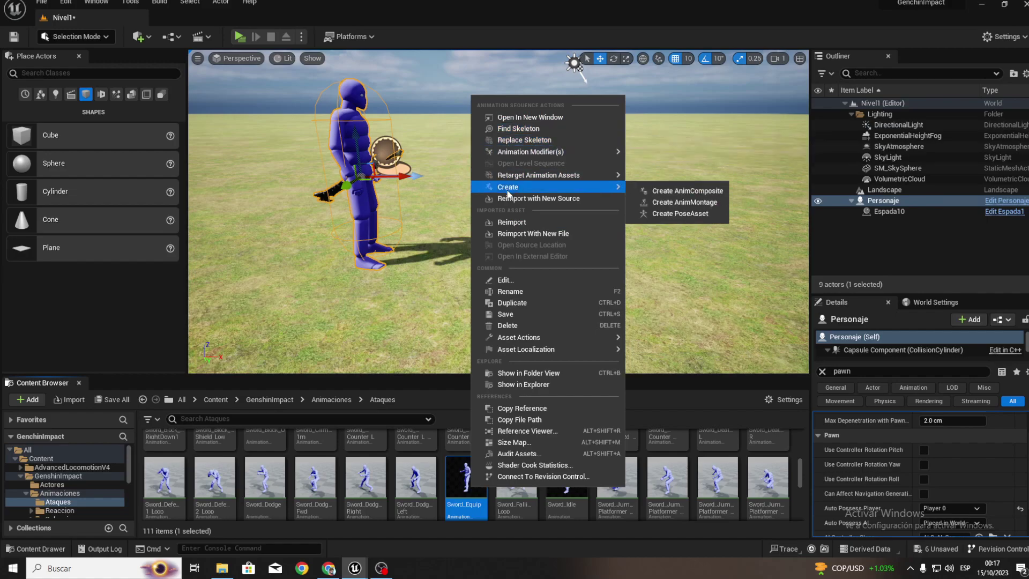
click(683, 204)
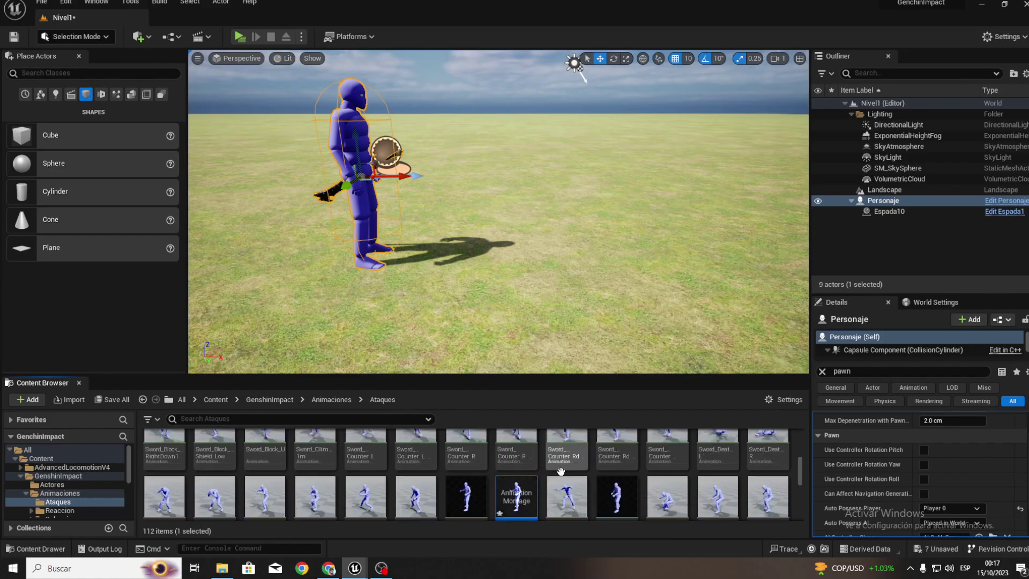
Open Sword_Equip_Montage, assign its slot to Layering Override Group.Pelvis, and duplicate the track
double_click(518, 490)
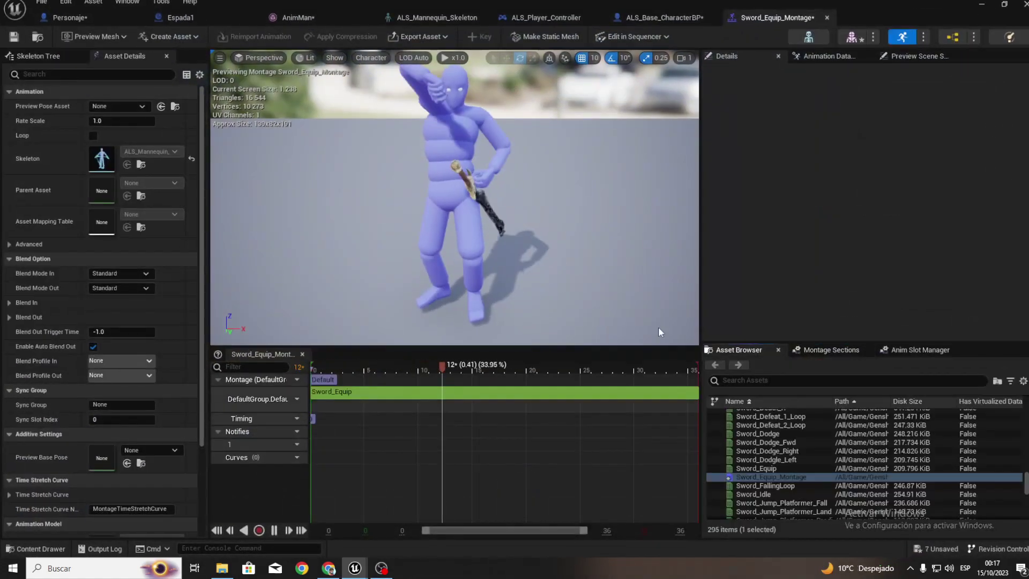
click(297, 400)
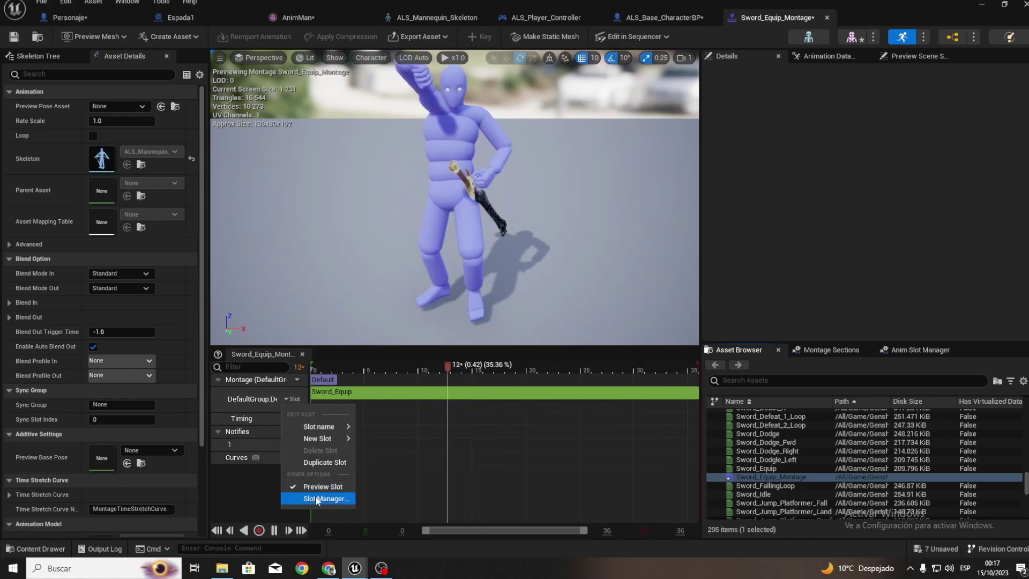
mouse_move(321, 427)
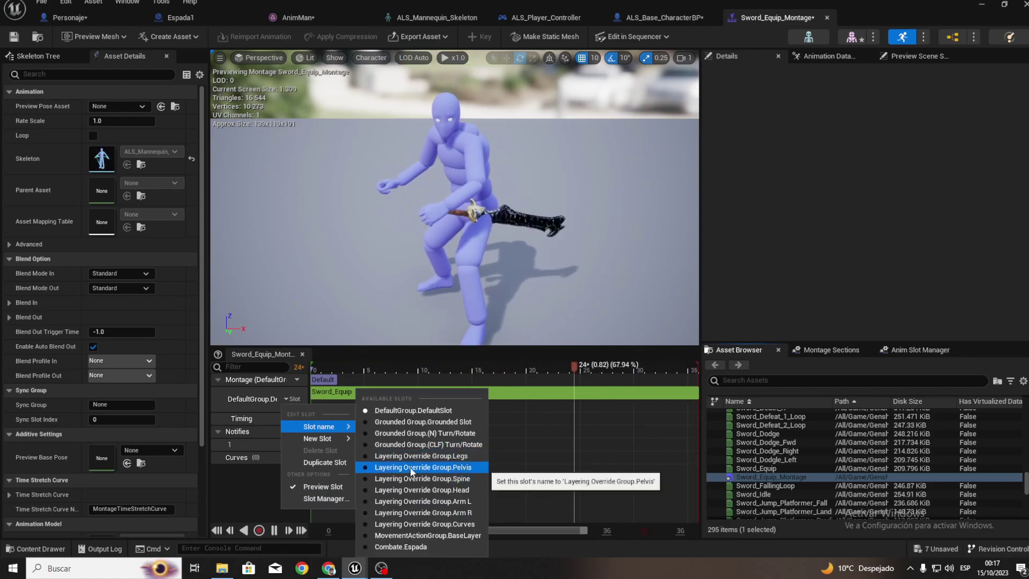
click(410, 467)
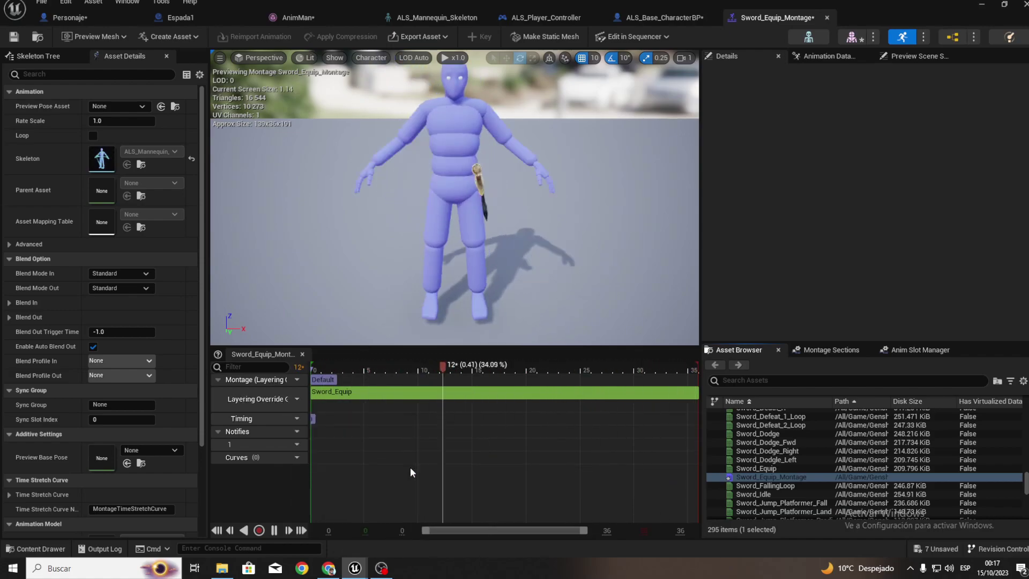
right_click(343, 392)
click(369, 494)
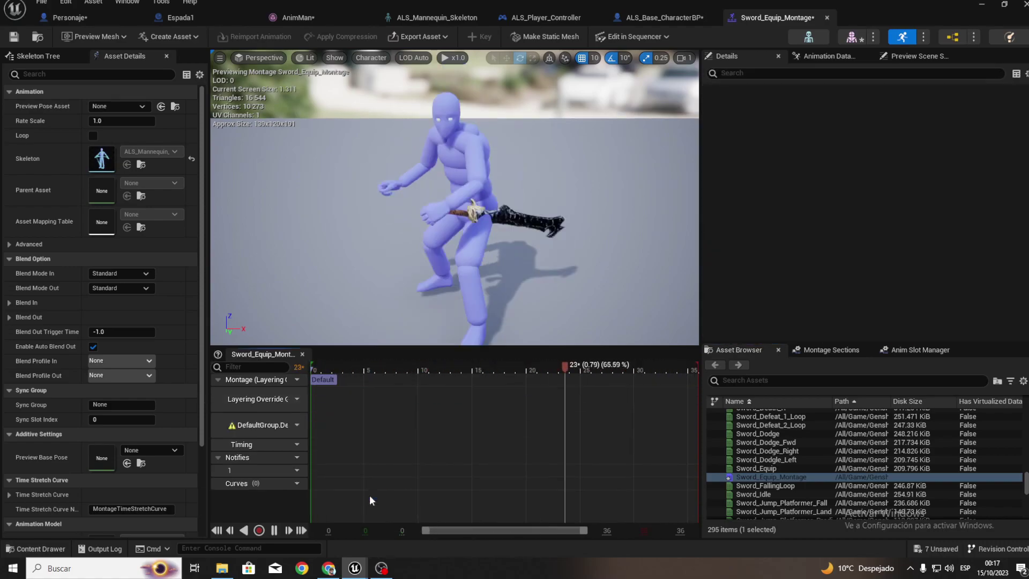
Set the second track to Layering Override Group.Head and duplicate it into a third
click(295, 424)
mouse_move(311, 451)
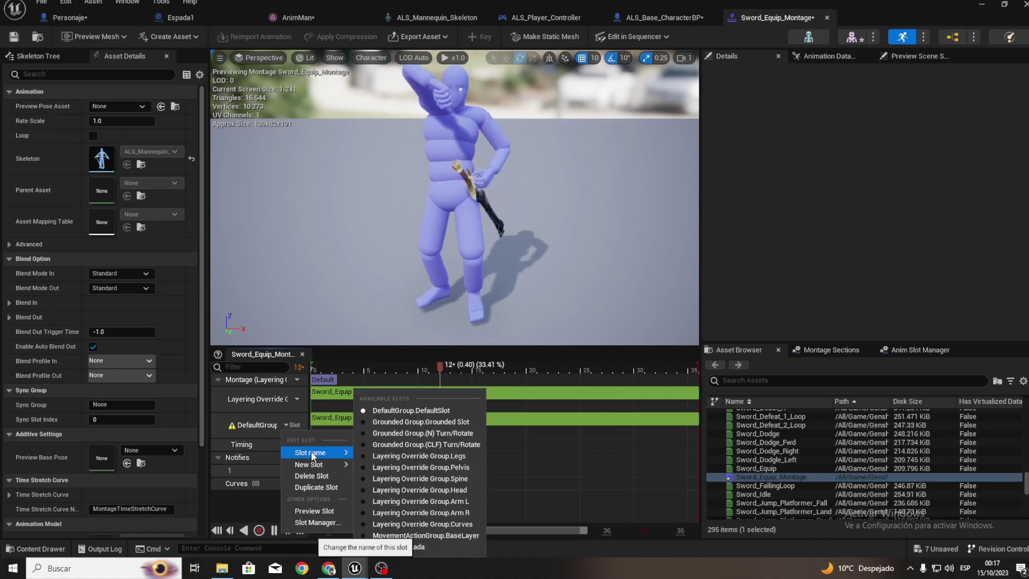
click(423, 491)
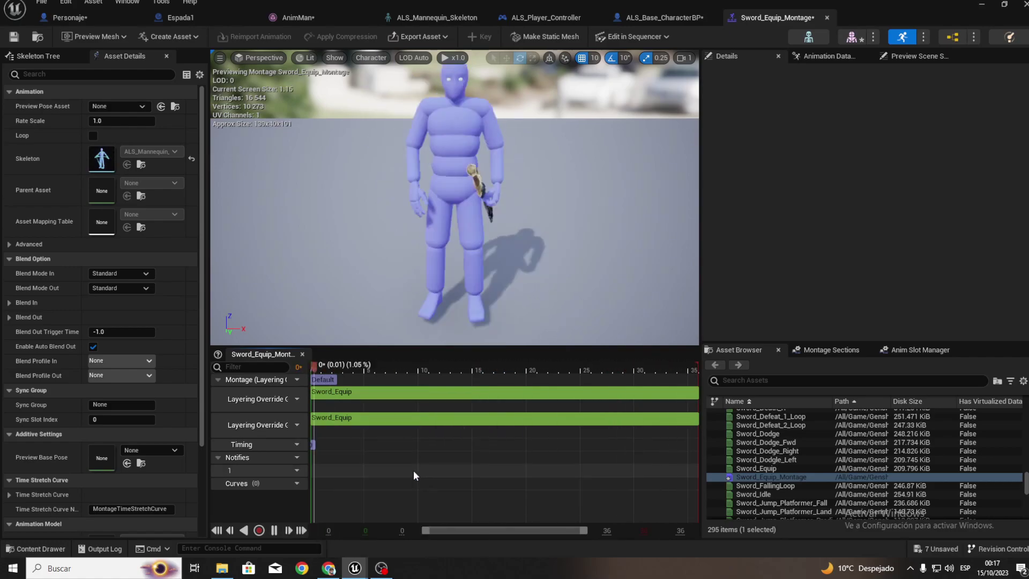
right_click(324, 425)
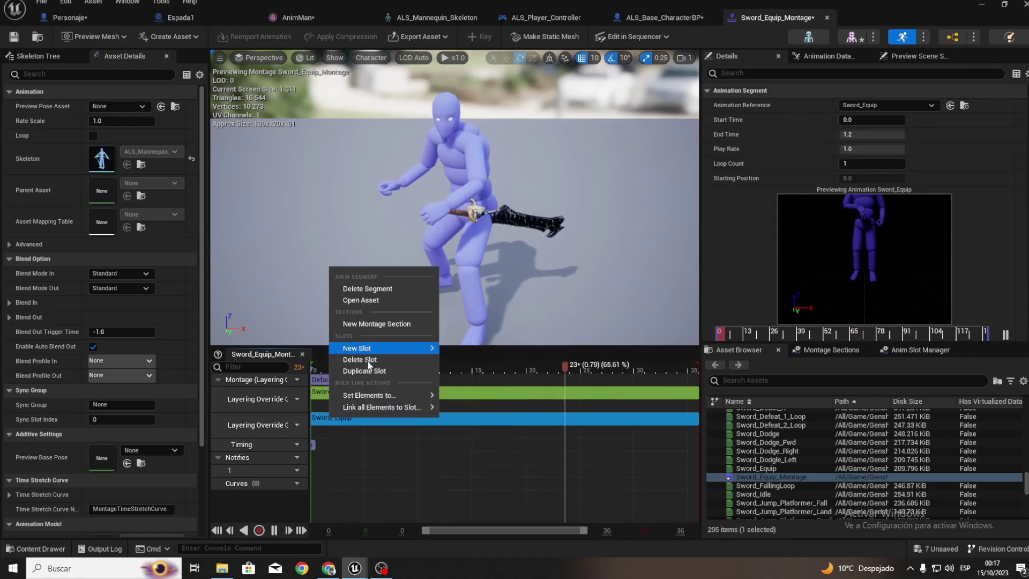
mouse_move(369, 348)
click(364, 369)
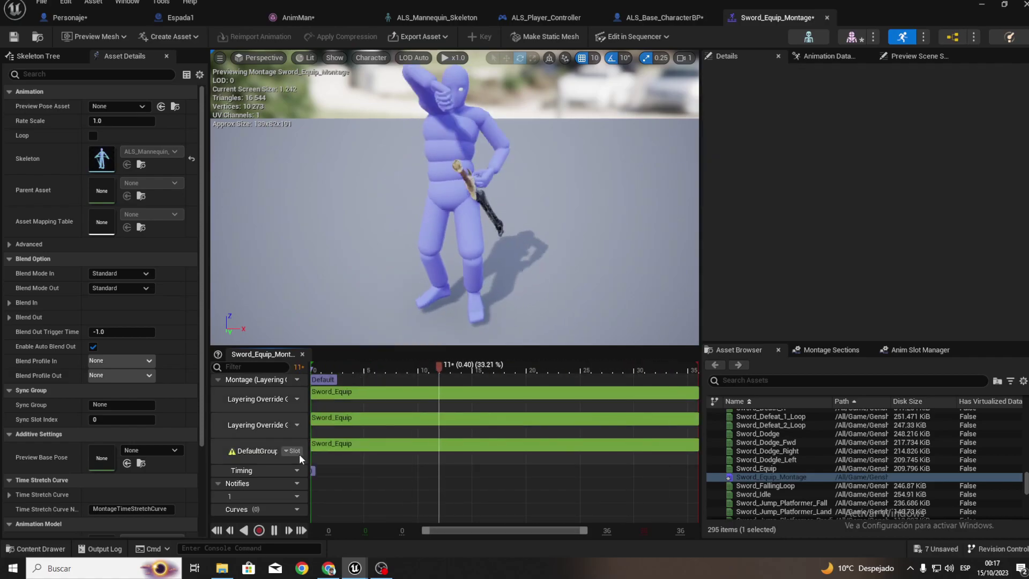
Assign the third track a Layering Override slot and duplicate it into a fourth
click(296, 452)
mouse_move(326, 365)
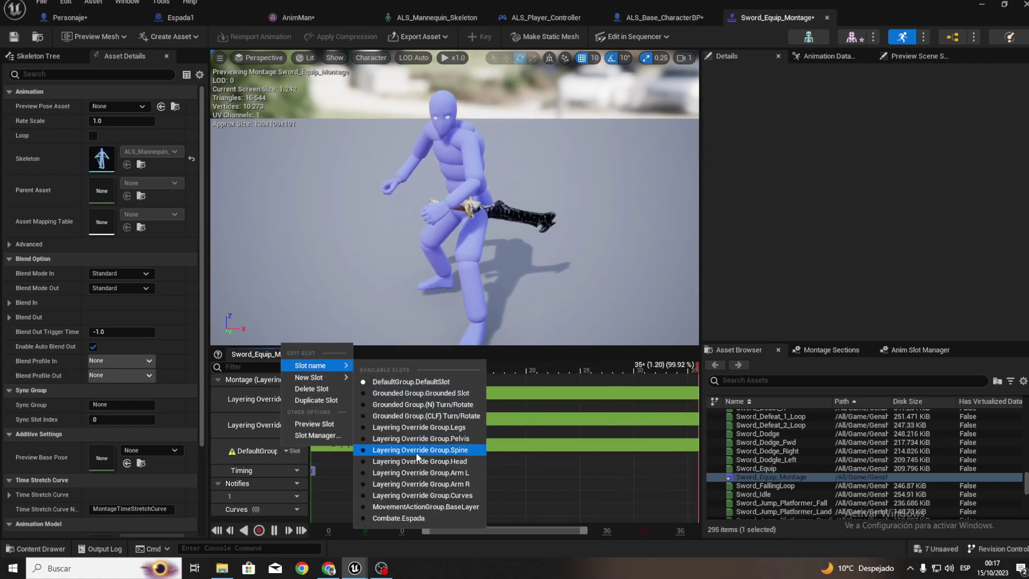
click(433, 459)
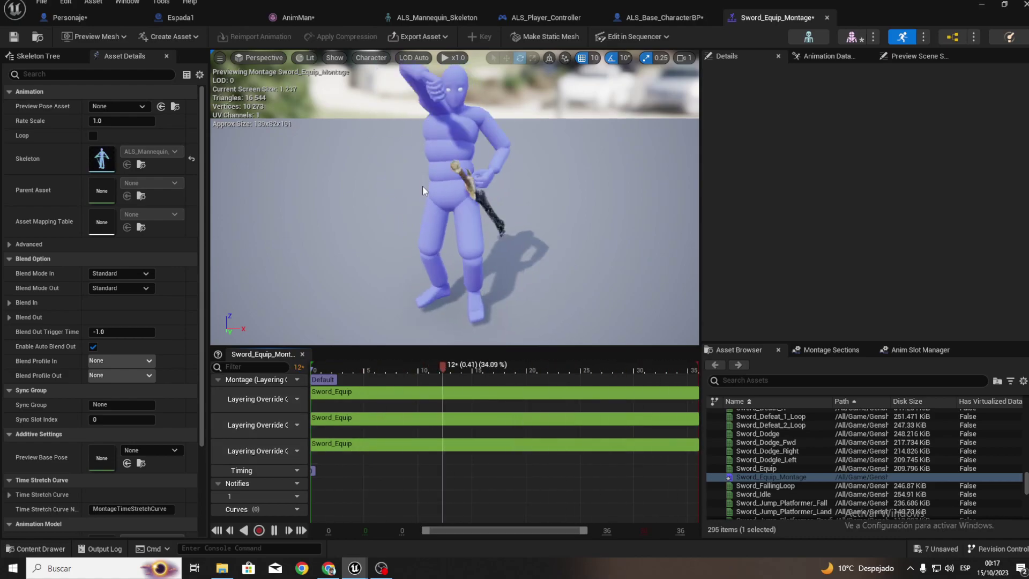
mouse_move(422, 185)
mouse_down()
mouse_move(396, 177)
mouse_move(408, 187)
mouse_up()
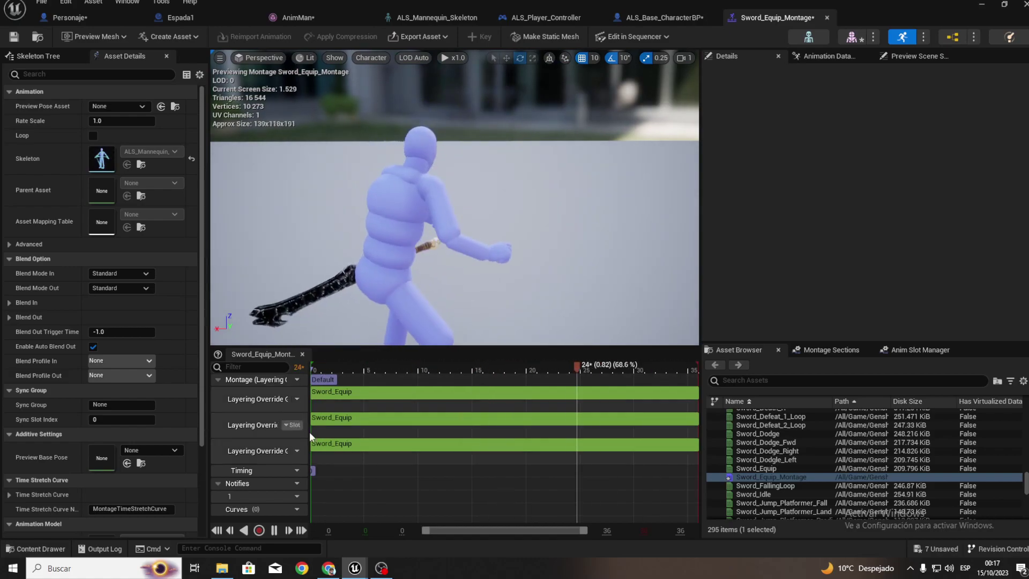
right_click(321, 448)
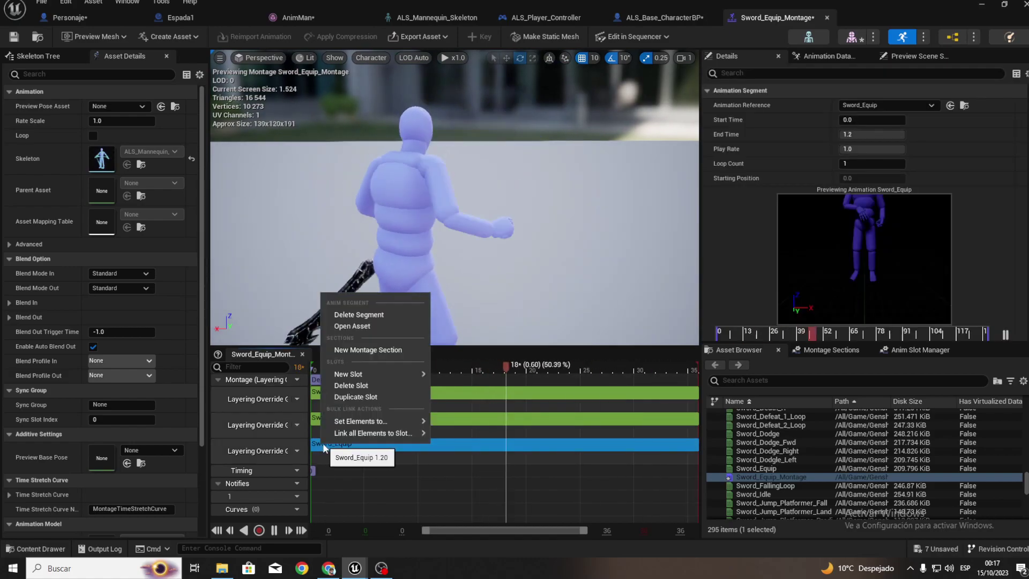
click(352, 398)
Set the fourth track to Layering Override Group.Arm R and return to Personaje's Event Graph
click(295, 480)
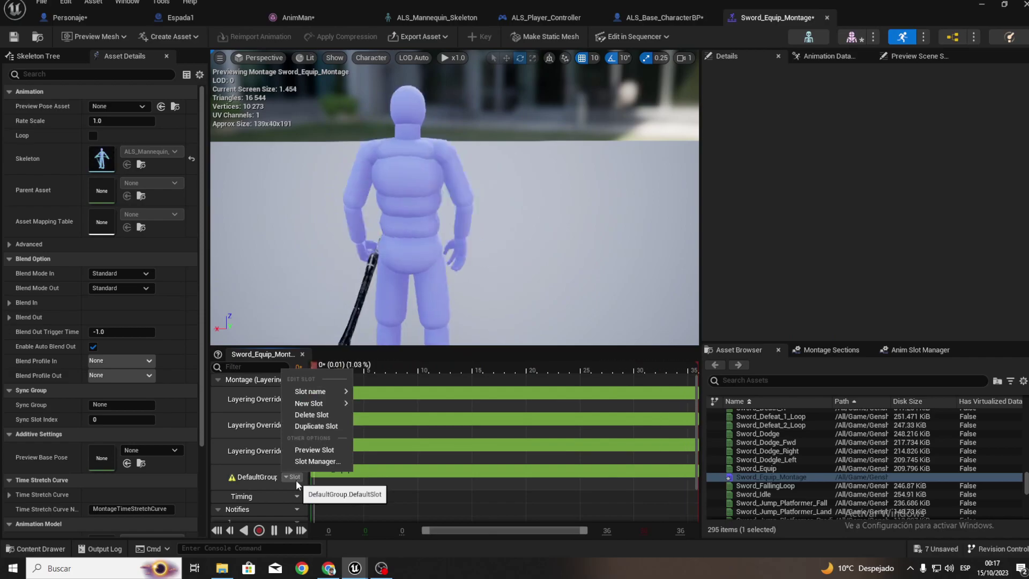
mouse_move(326, 392)
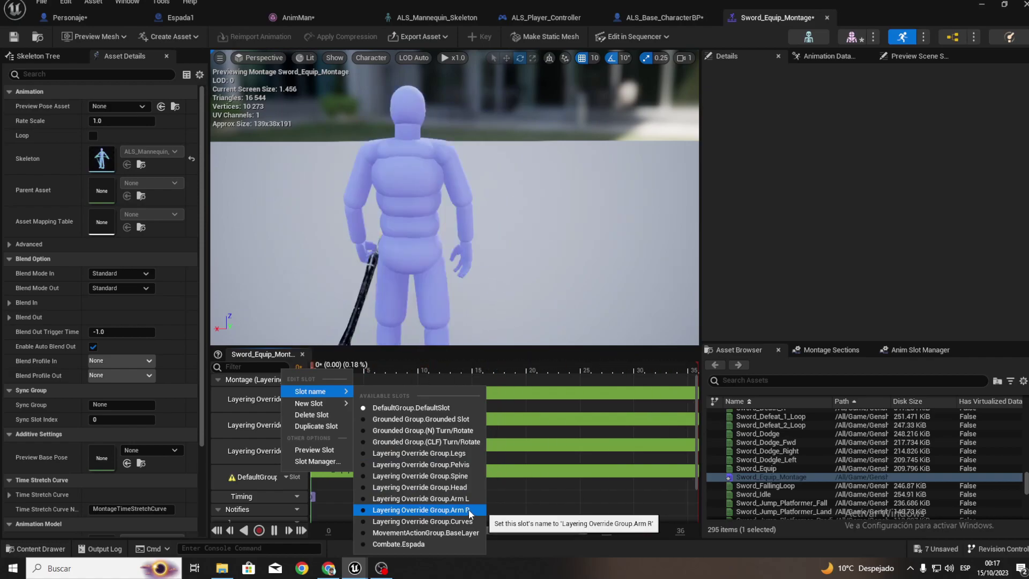
click(468, 510)
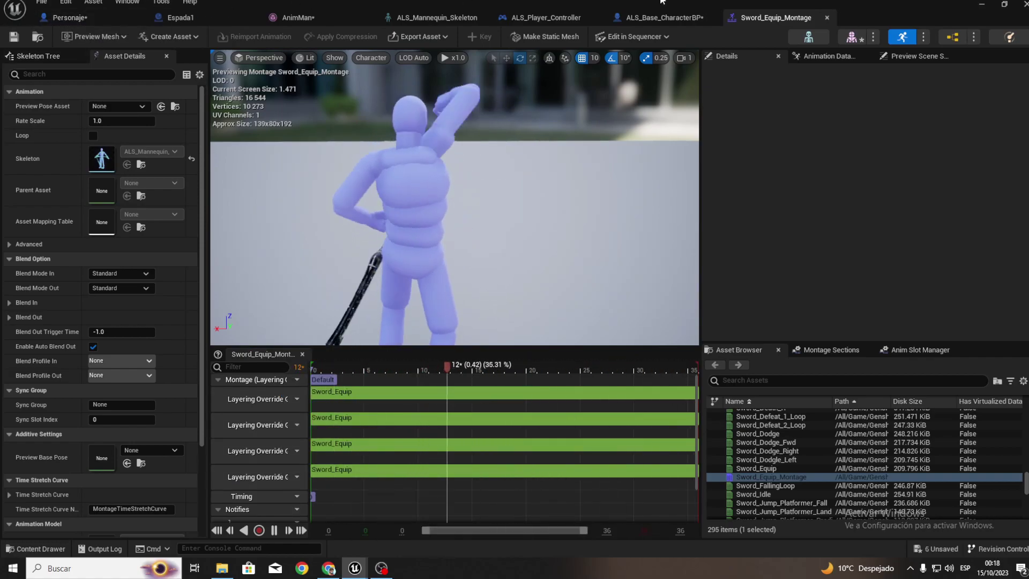
click(60, 20)
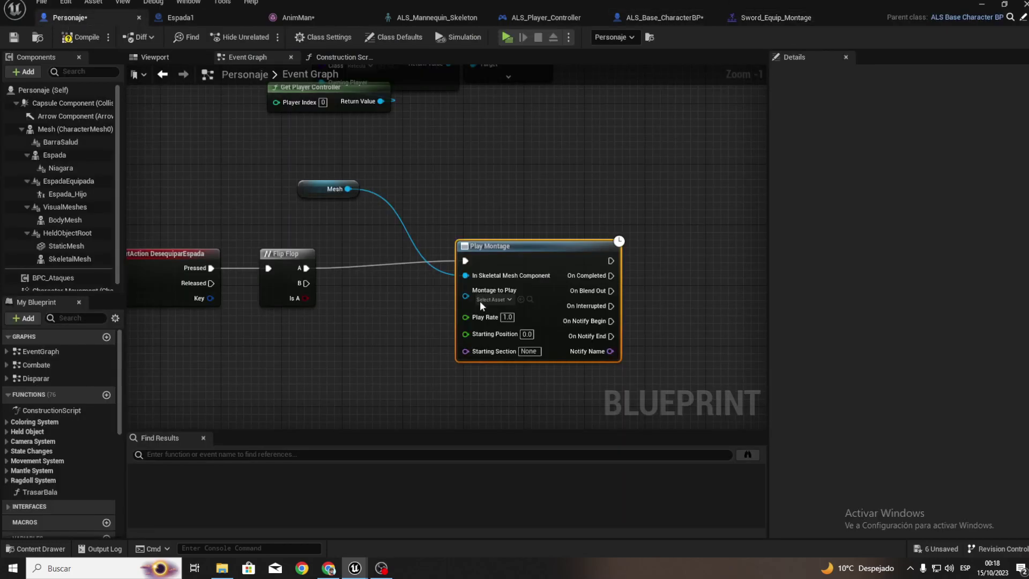
Set the Play Montage node to play Sword_Equip_Montage and compile the blueprint
click(520, 299)
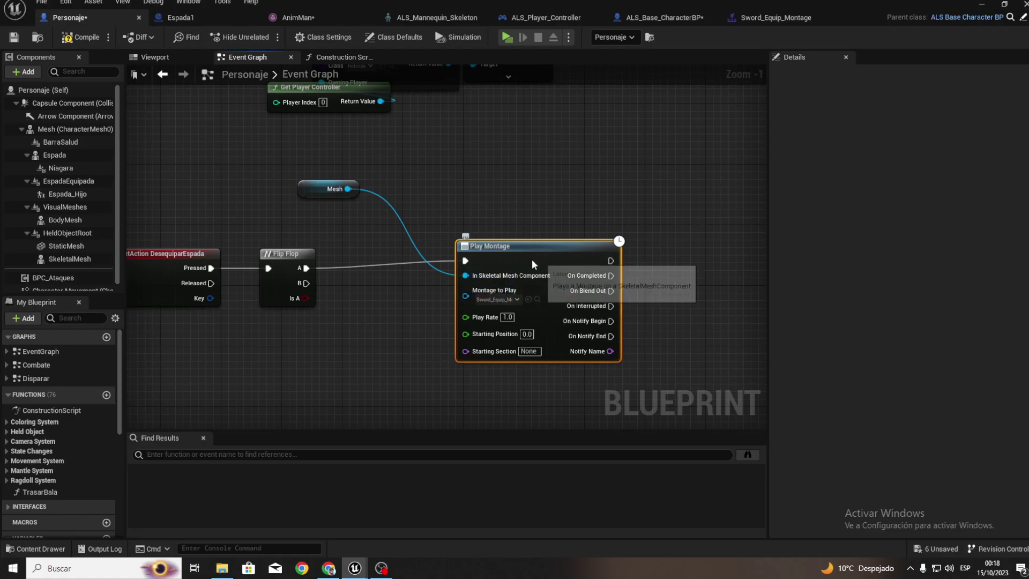
drag(532, 258, 493, 272)
click(83, 37)
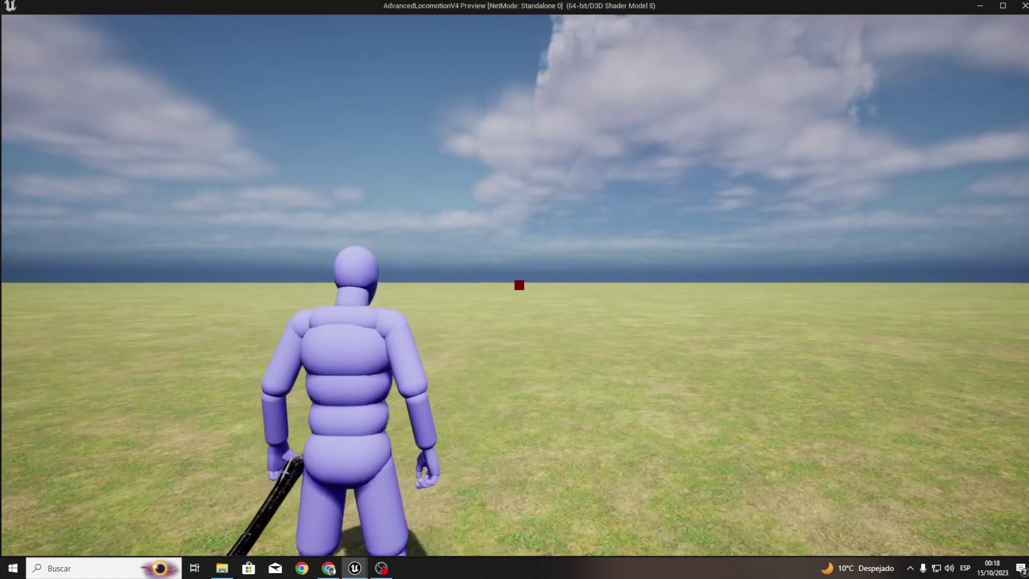
Play-test equipping the sword with E and running forward, then stop the game
key(e)
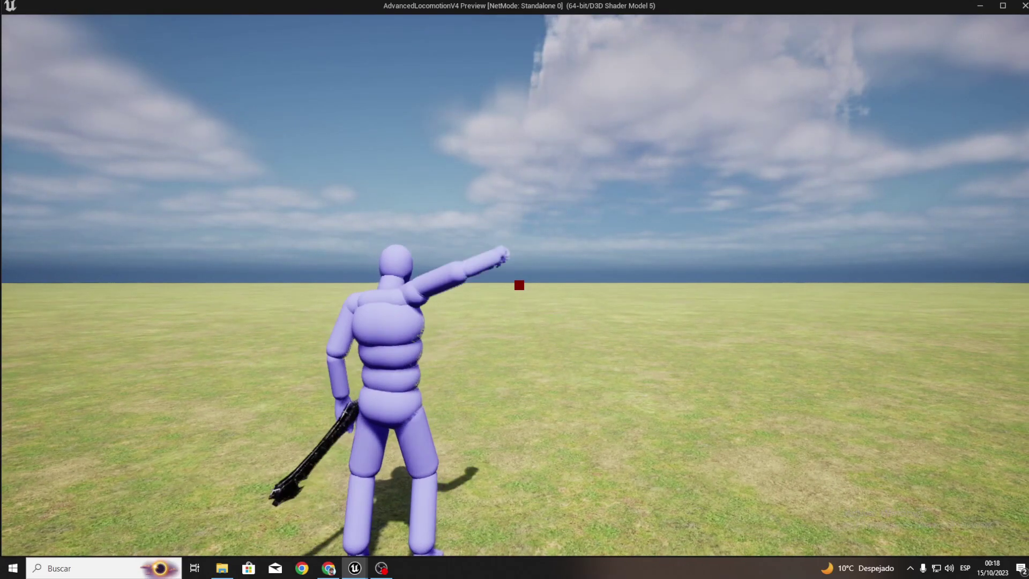
key(w)
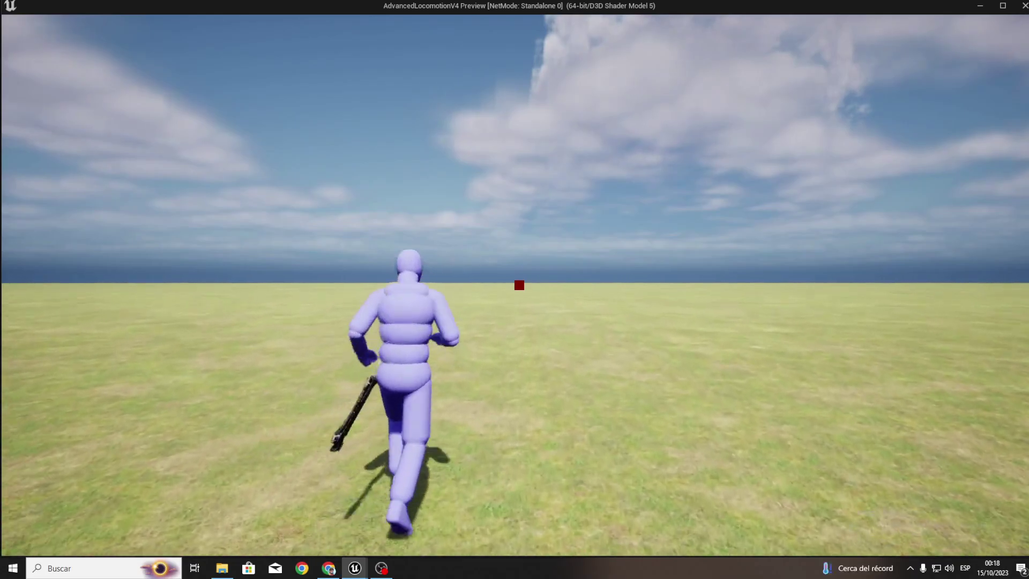
key(Escape)
right_drag(387, 220, 391, 163)
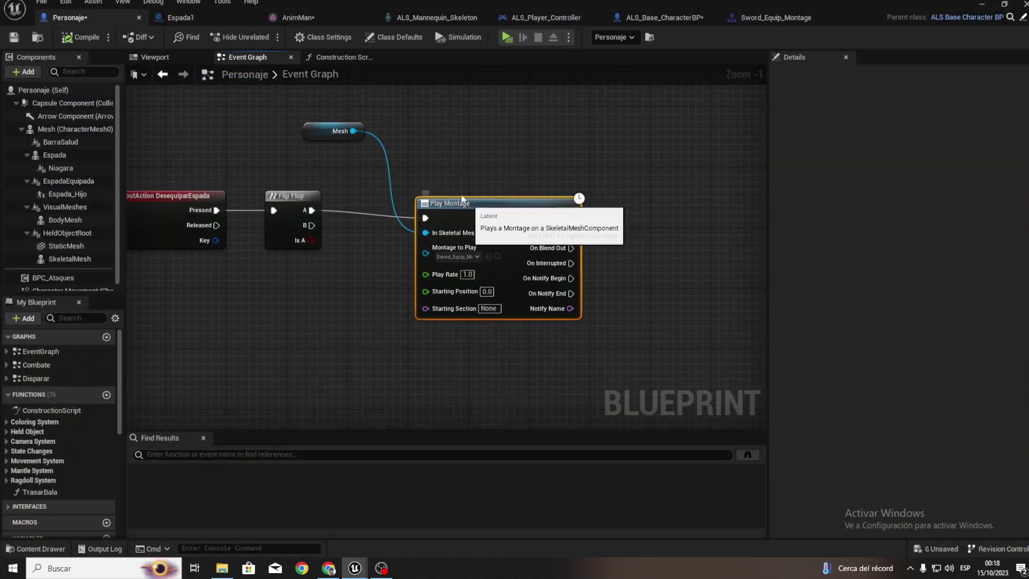
Scrub Sword_Equip_Montage to frame 7 (about 0.24 s), where the character grips the sword hilt
drag(482, 213, 446, 198)
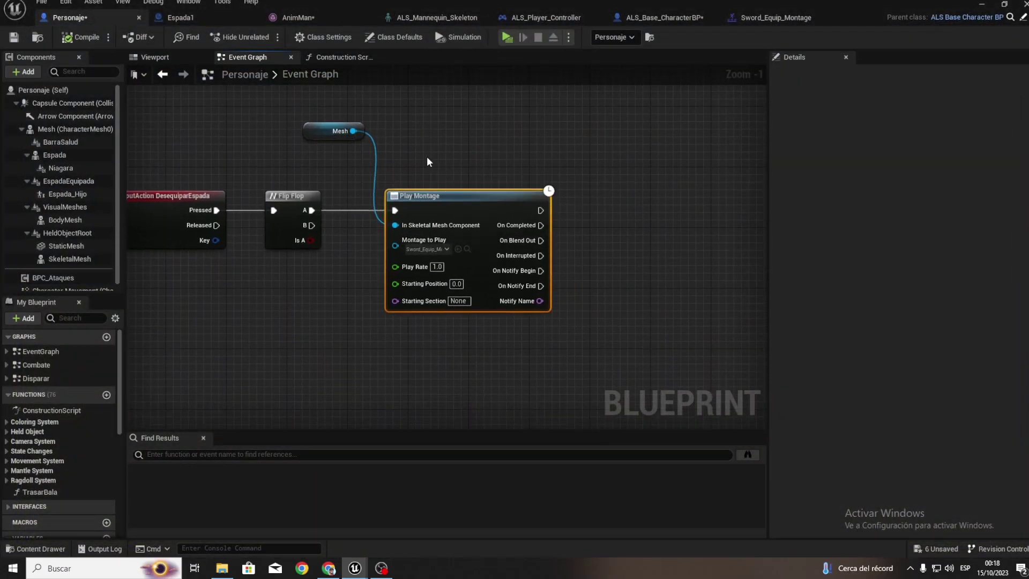
right_drag(422, 161, 512, 164)
scroll(429, 266, up, 1)
right_drag(425, 247, 346, 293)
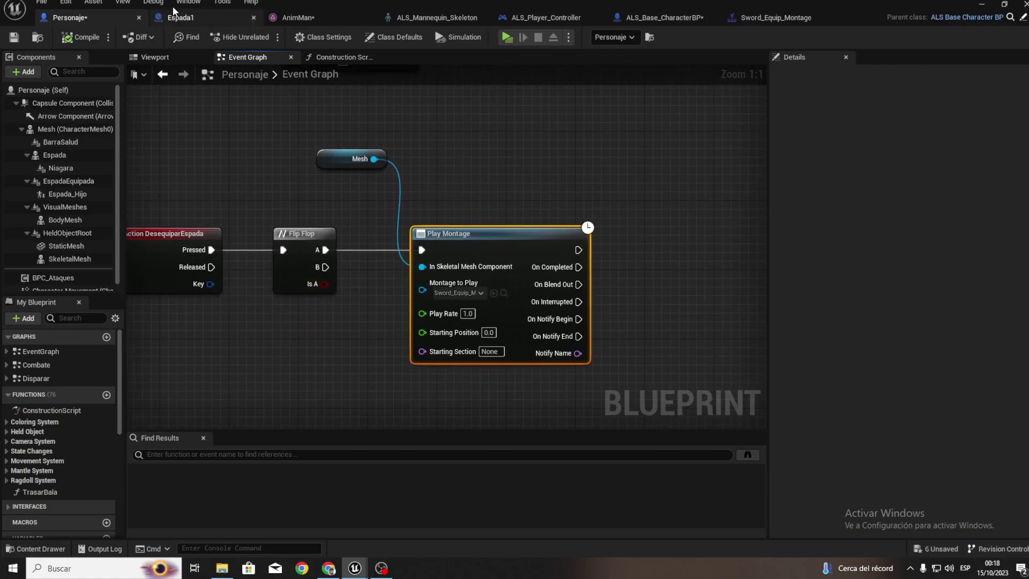
click(747, 17)
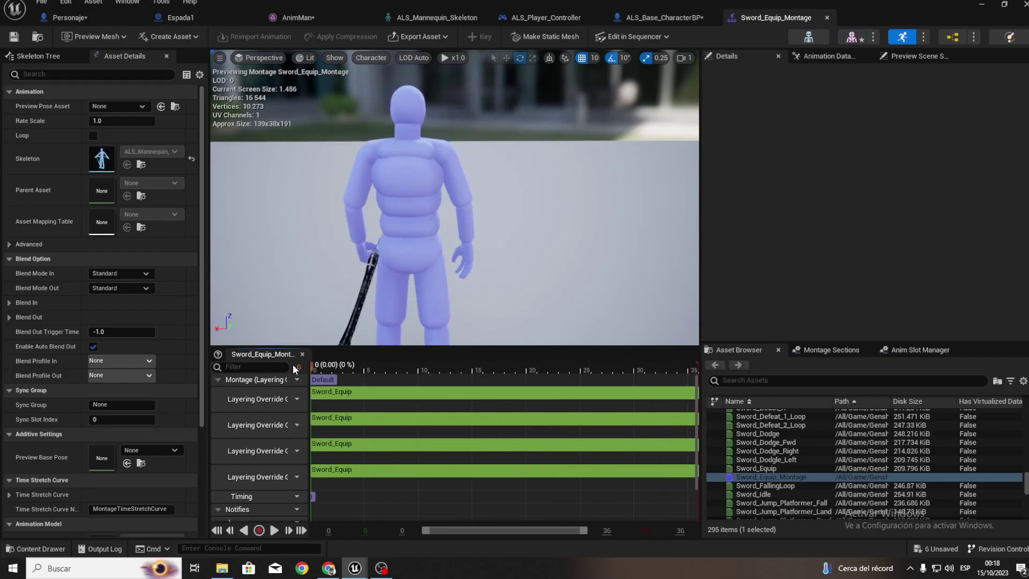
mouse_move(432, 266)
mouse_down()
mouse_move(408, 252)
mouse_move(375, 257)
mouse_up()
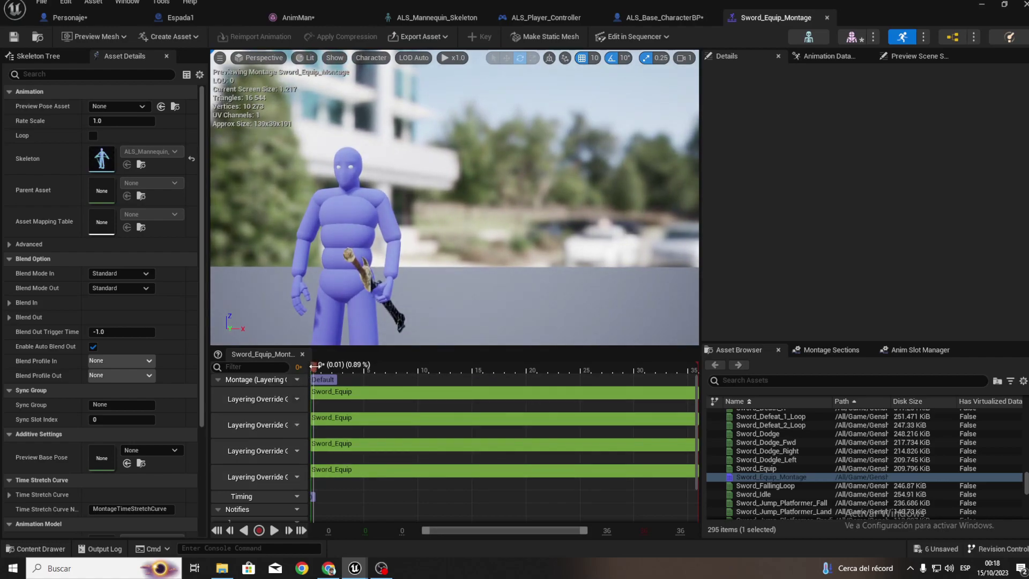
drag(331, 369, 389, 377)
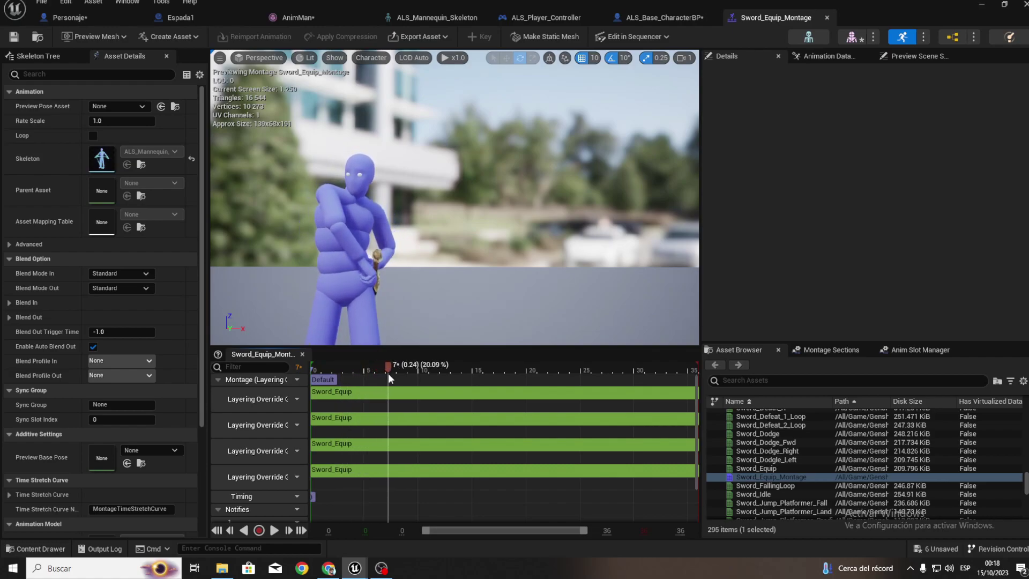
drag(407, 241, 492, 236)
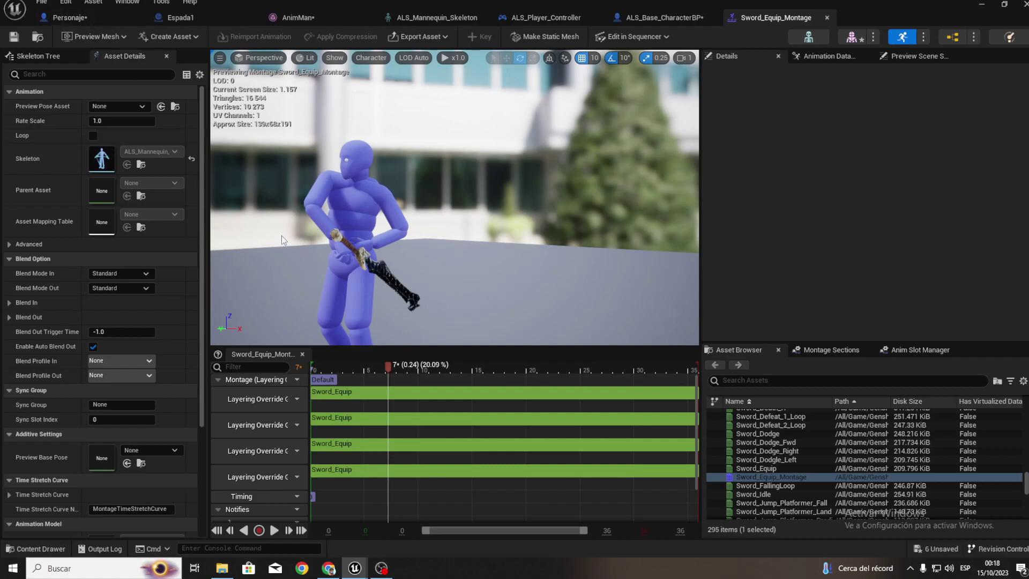
Add a 0.2-second Delay node after Play Montage in Personaje's graph, placed beside it
click(88, 16)
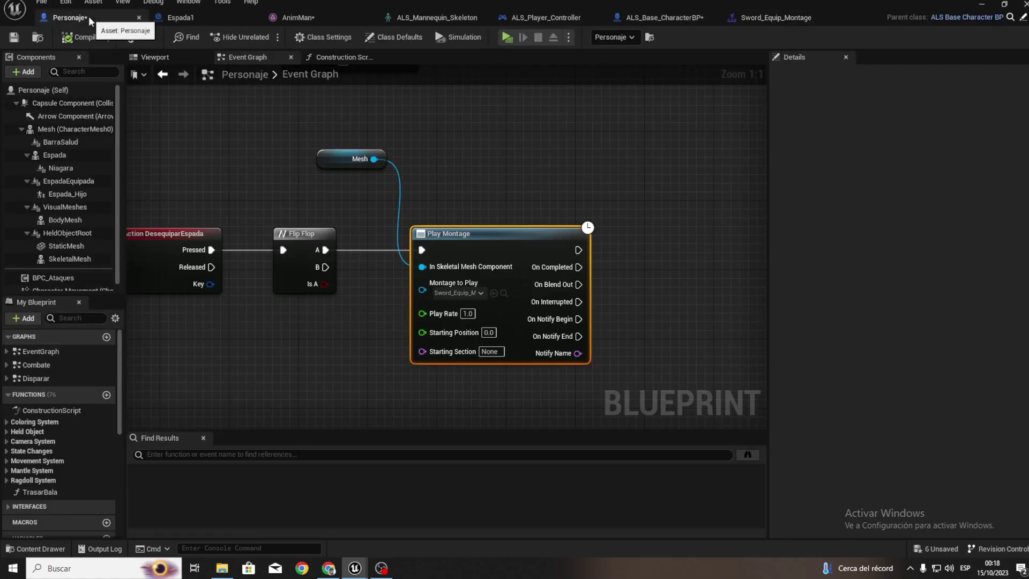
right_drag(572, 273, 441, 242)
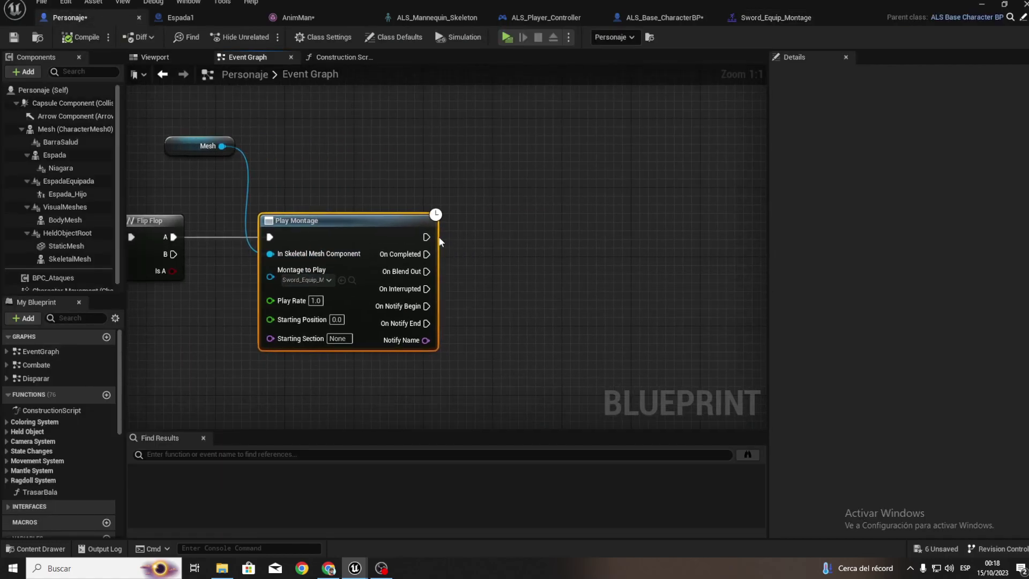
drag(493, 237, 493, 238)
text(espera)
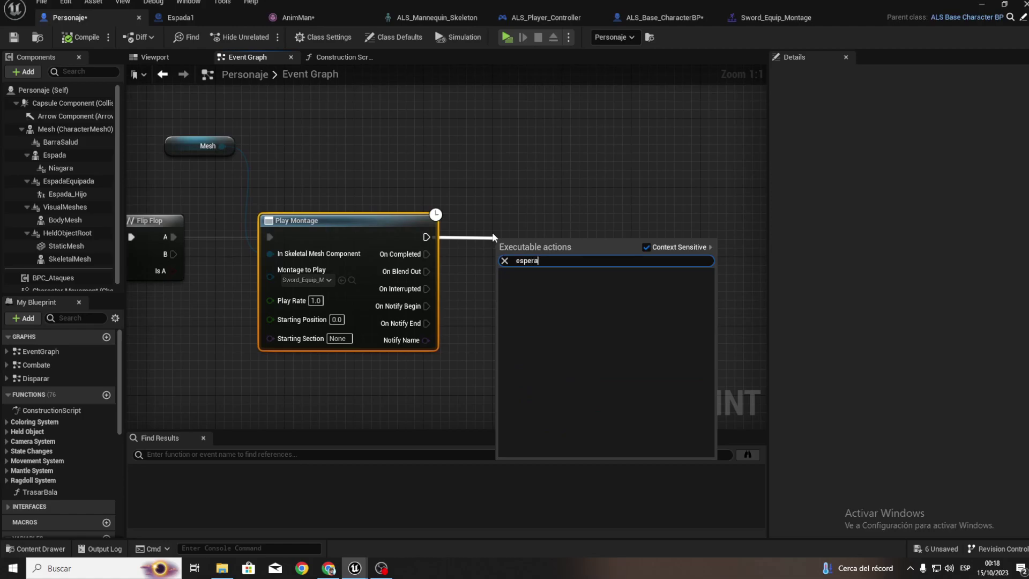
key(BackSpace)
key(BackSpace)
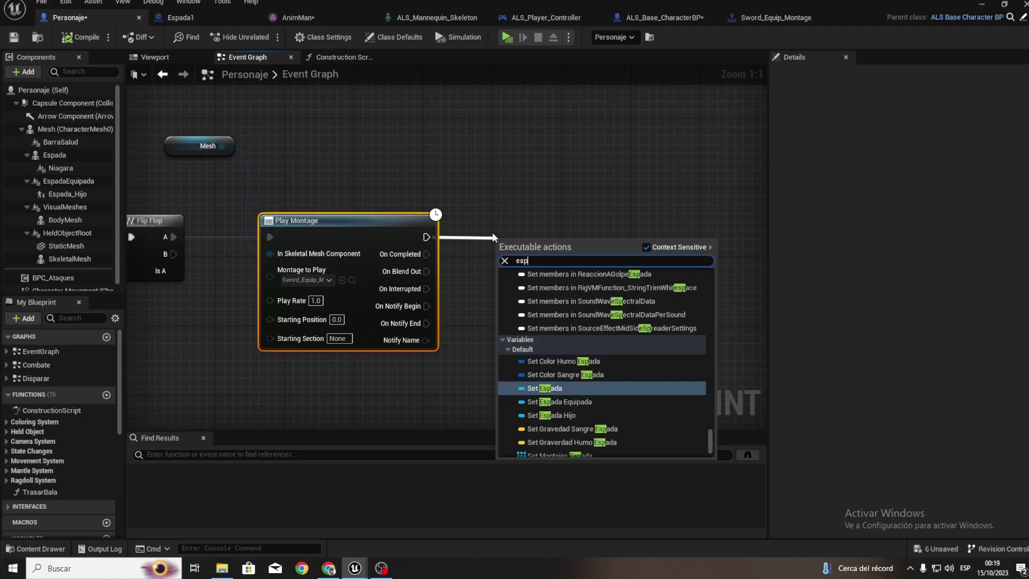
key(BackSpace)
key(BackSpace)
key(BackSpace)
text(wai)
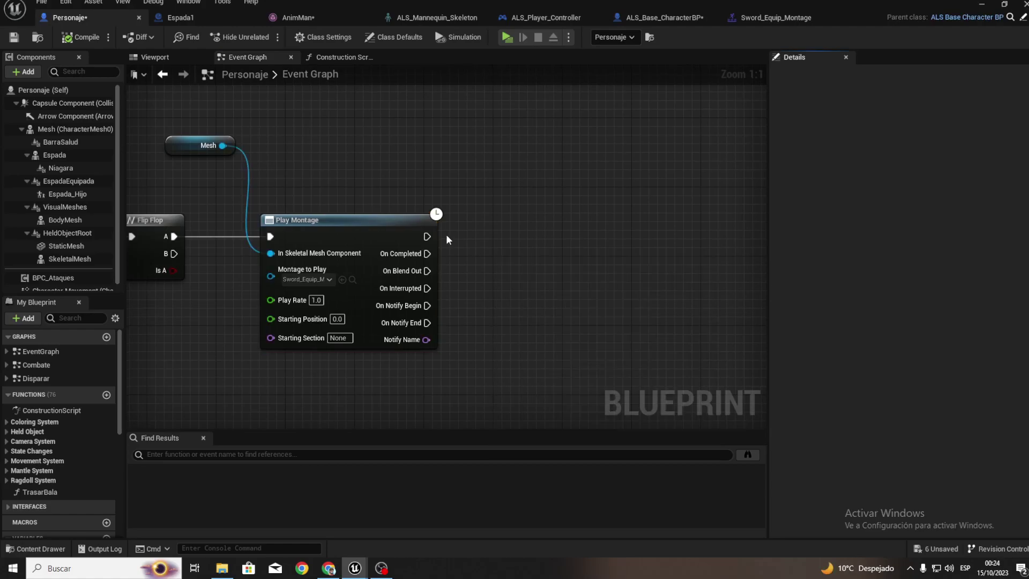
drag(428, 236, 529, 233)
text(delay)
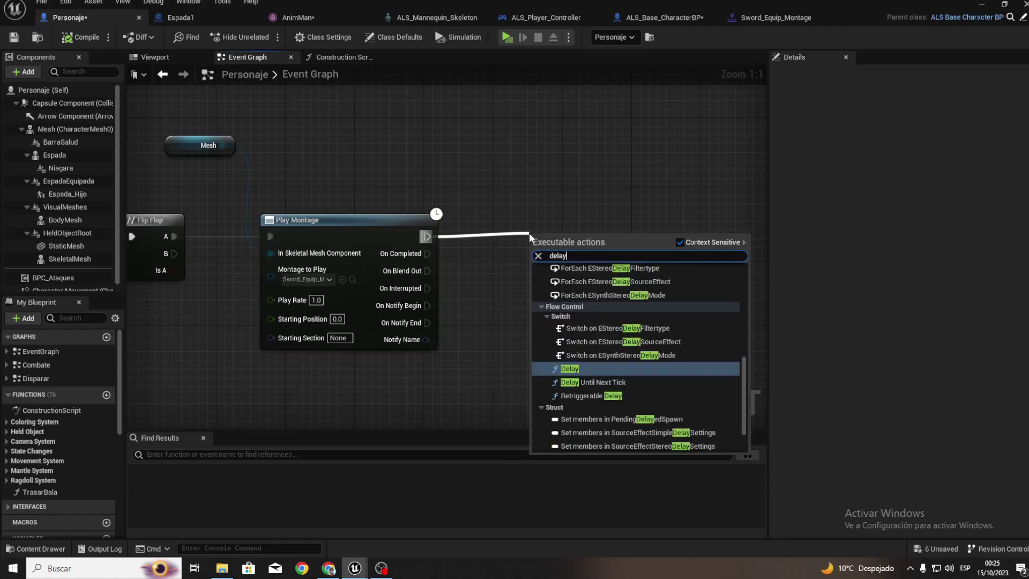
key(Return)
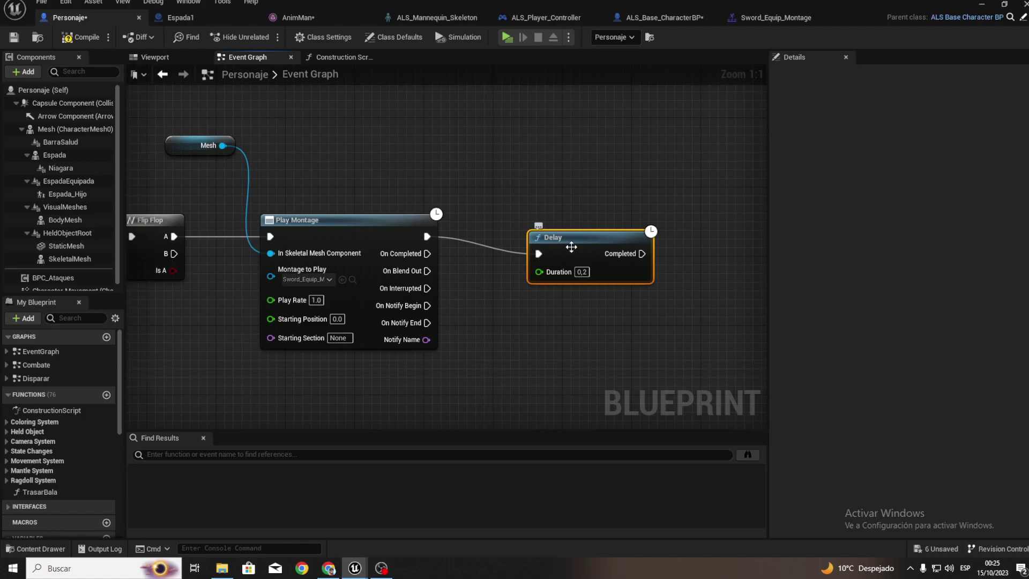
drag(571, 247, 519, 230)
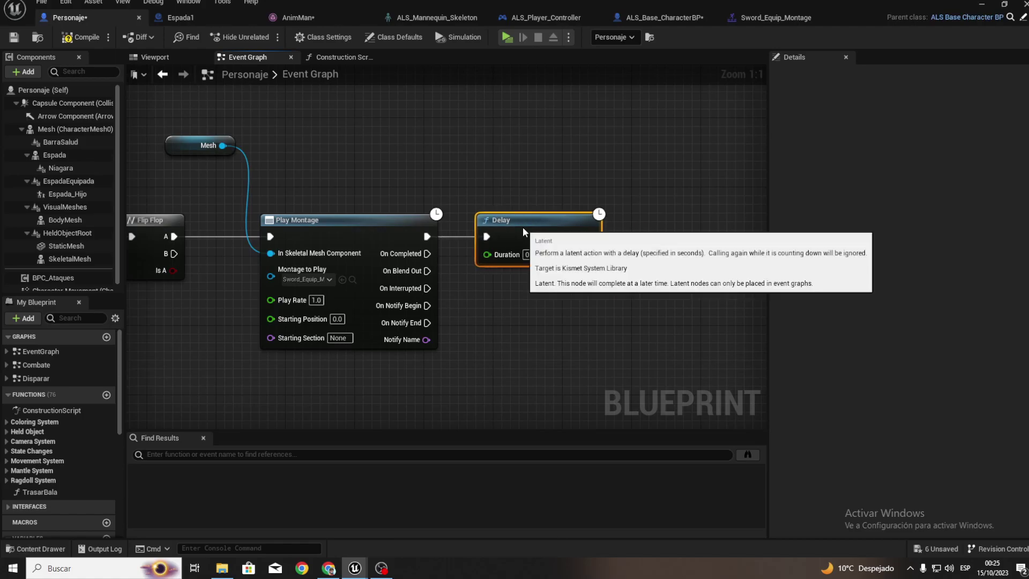
click(771, 18)
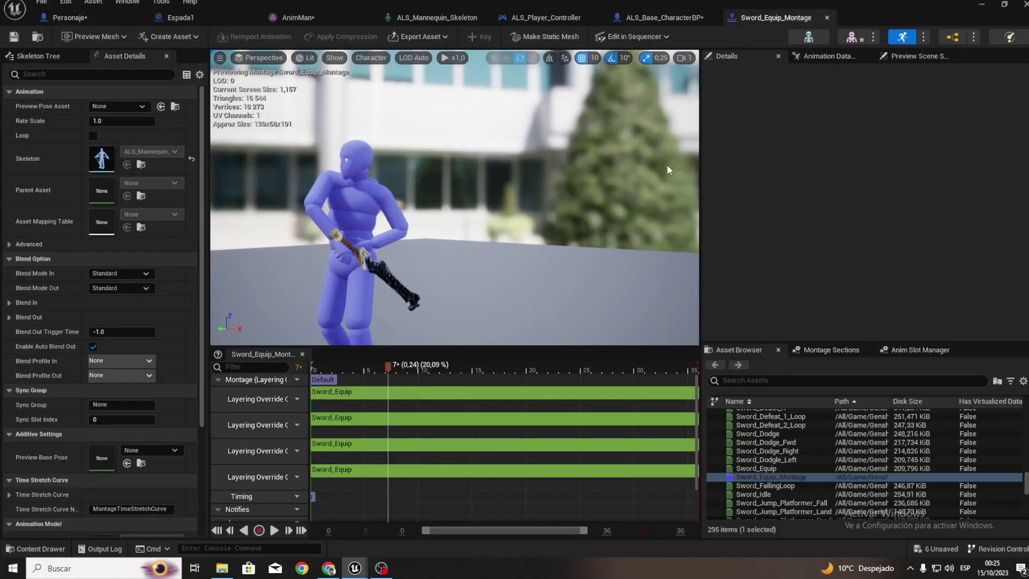
Change the Delay duration from 0,2 to 0,24 seconds to match the sword draw
click(389, 364)
click(104, 18)
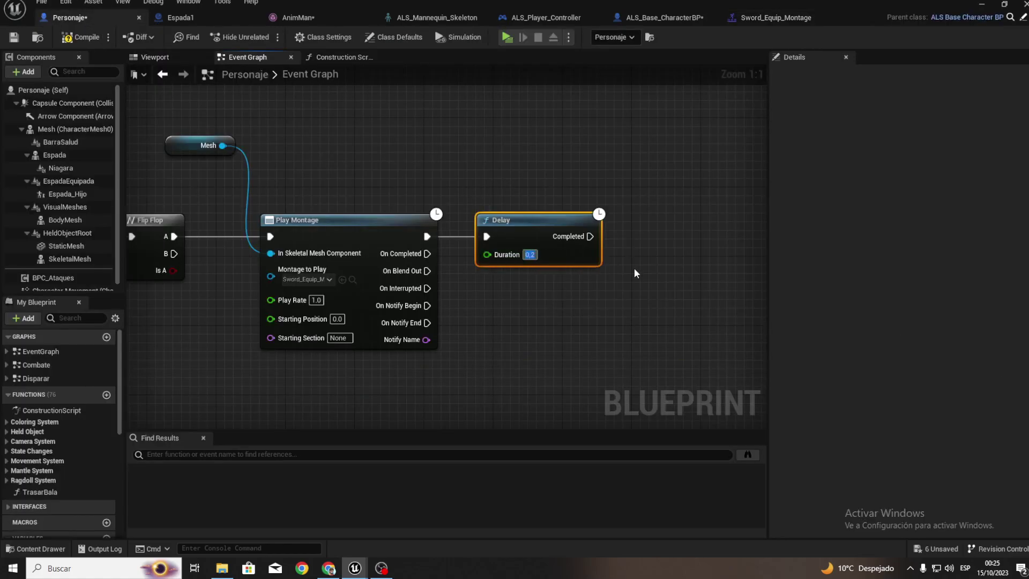
text(4)
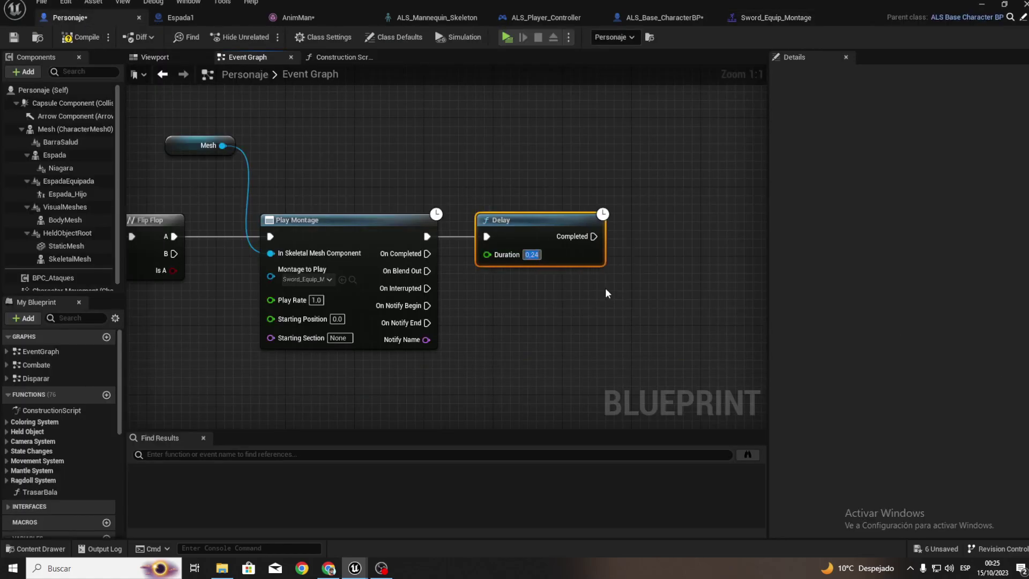
right_drag(605, 293, 351, 170)
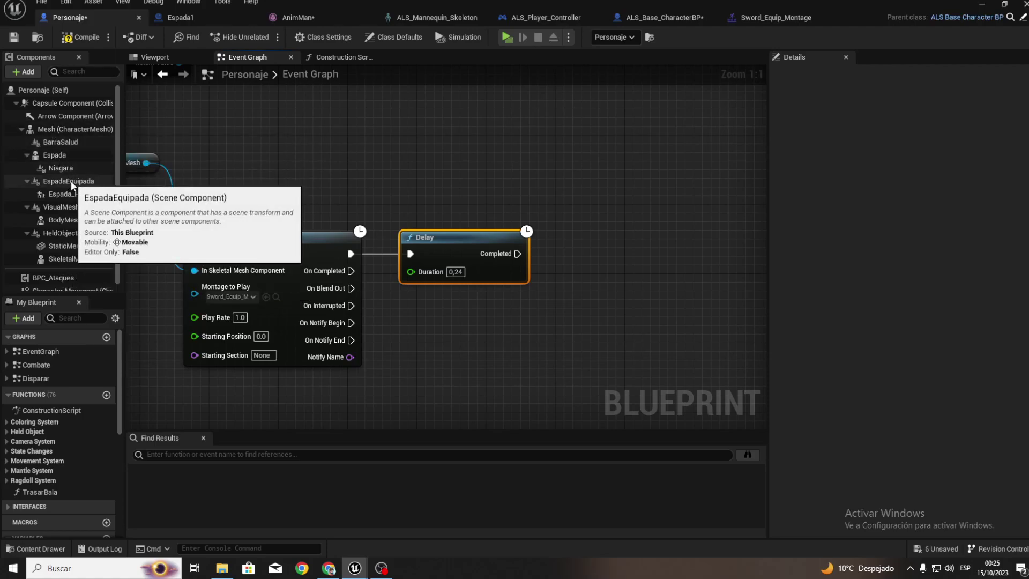
Wire Delay's Completed into a Set Visibility node targeting Espada Equipada, then compile
mouse_move(71, 180)
mouse_down()
mouse_move(468, 227)
mouse_move(439, 200)
mouse_up()
drag(593, 214, 593, 213)
text(ajustarvi)
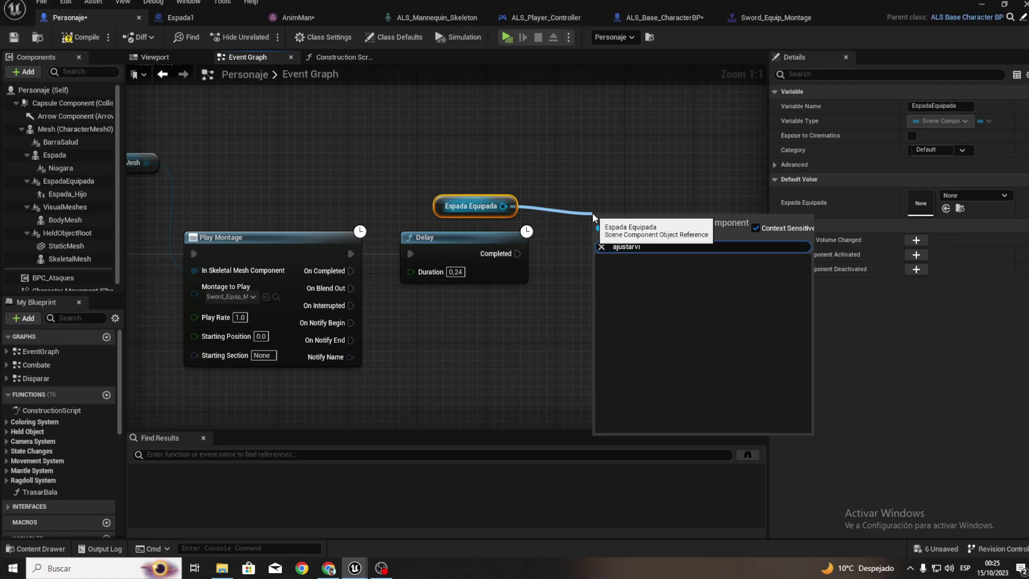
key(BackSpace)
key(BackSpace)
key(BackSpace)
text(visi)
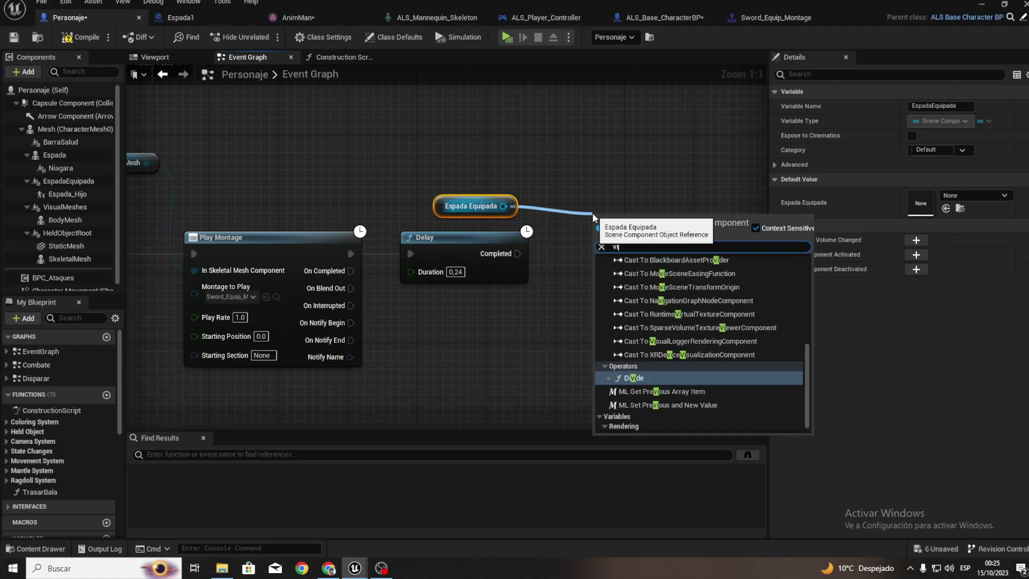
key(Up)
key(Up)
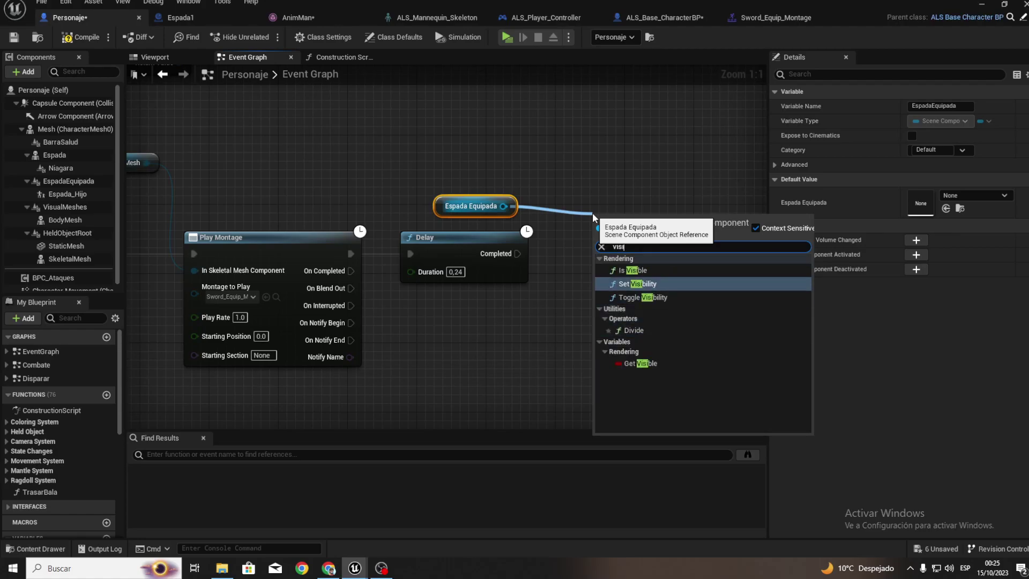
key(Return)
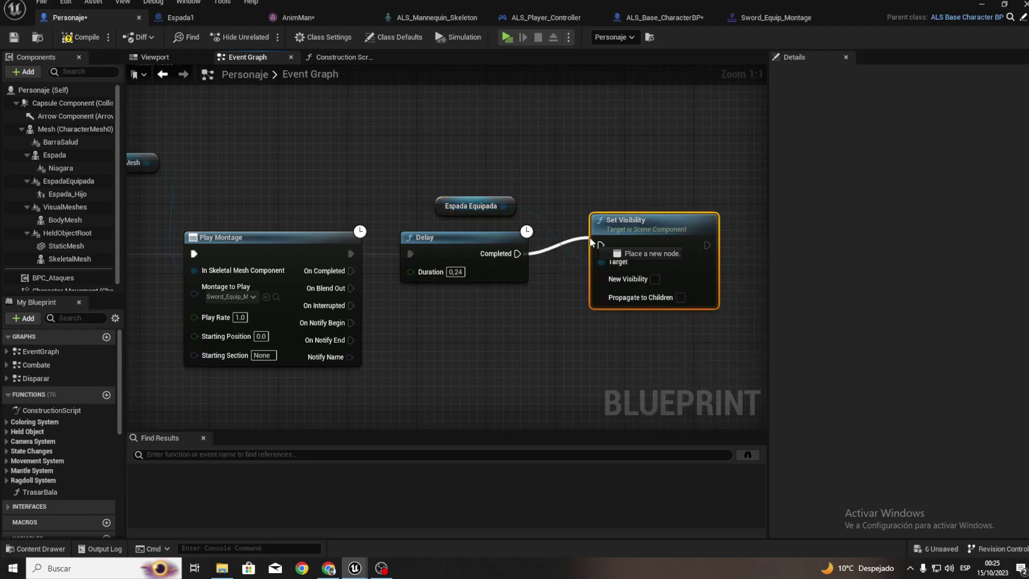
drag(602, 243, 603, 245)
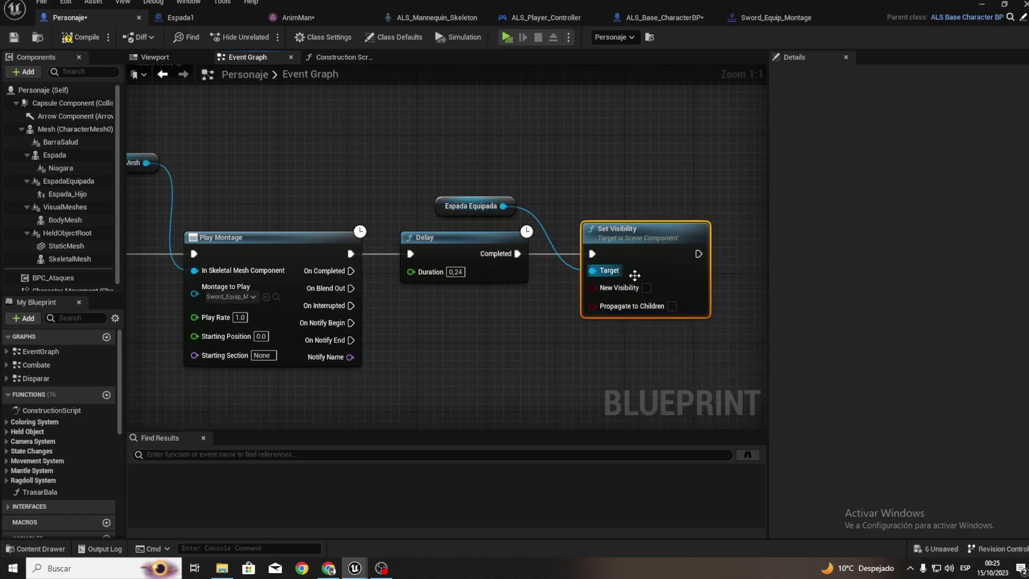
right_drag(220, 110, 263, 98)
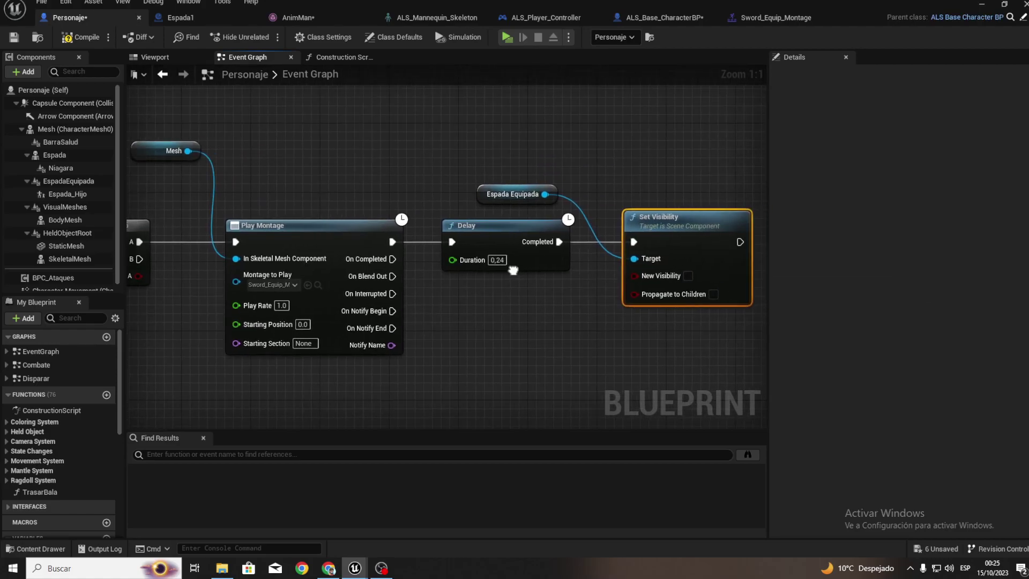
key(F7)
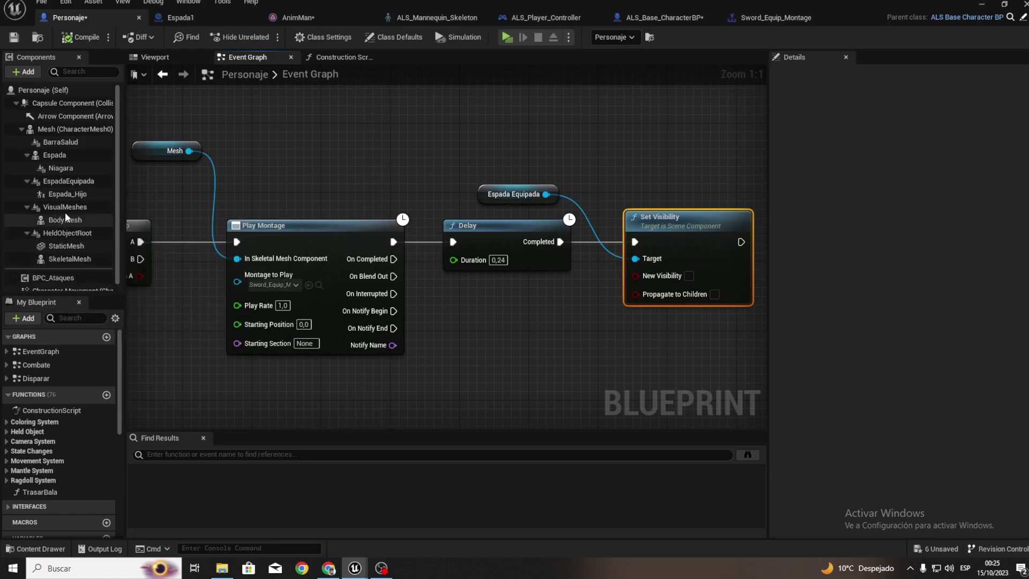
click(68, 183)
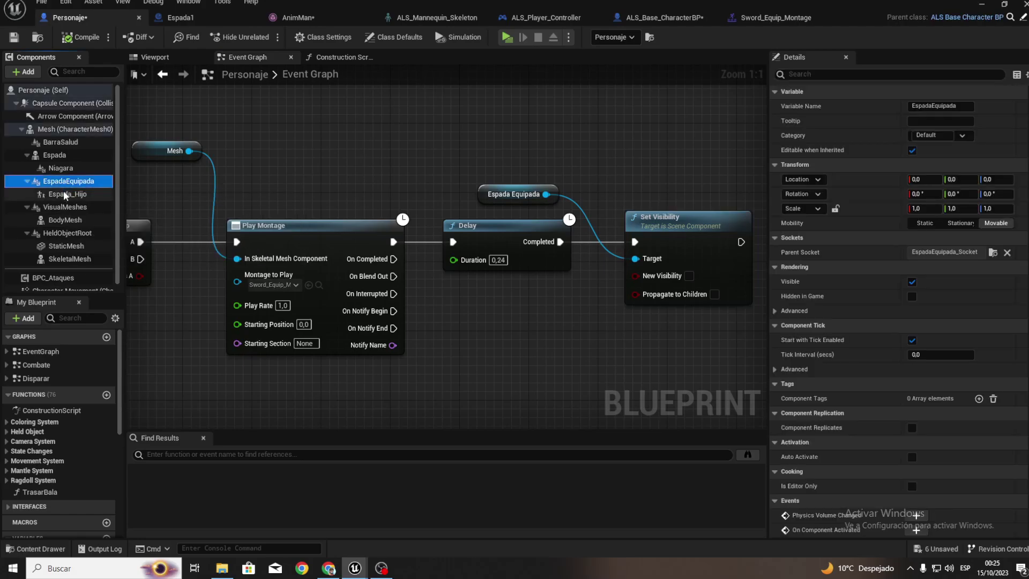
Inspect the Mesh in the viewport, then locate the BeginPlay setup and BPC Ataques reference
click(58, 131)
click(149, 59)
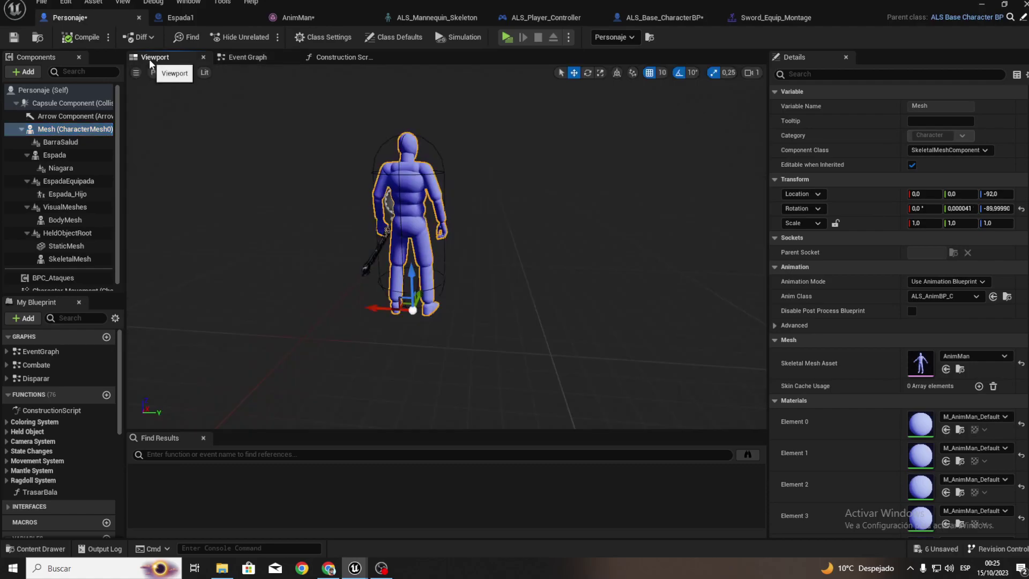
click(255, 59)
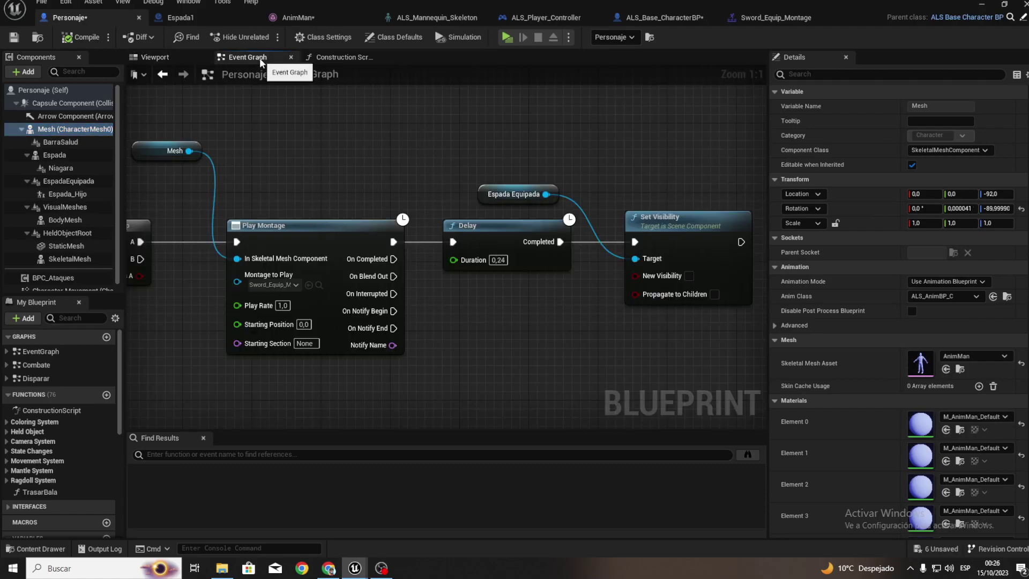
scroll(416, 233, down, 2)
right_drag(415, 233, 359, 352)
scroll(325, 307, up, 2)
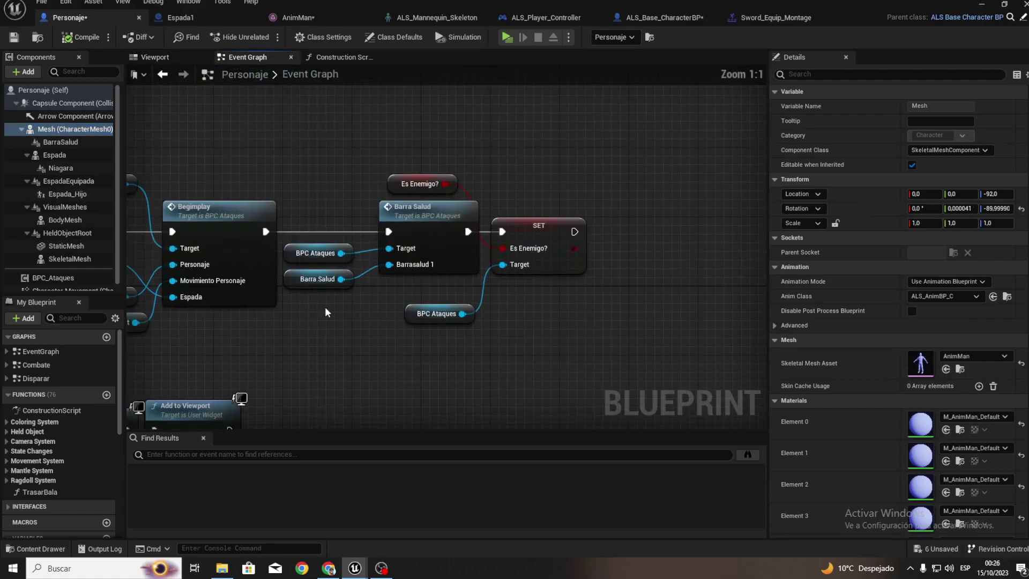
right_drag(325, 307, 532, 325)
right_drag(305, 302, 407, 288)
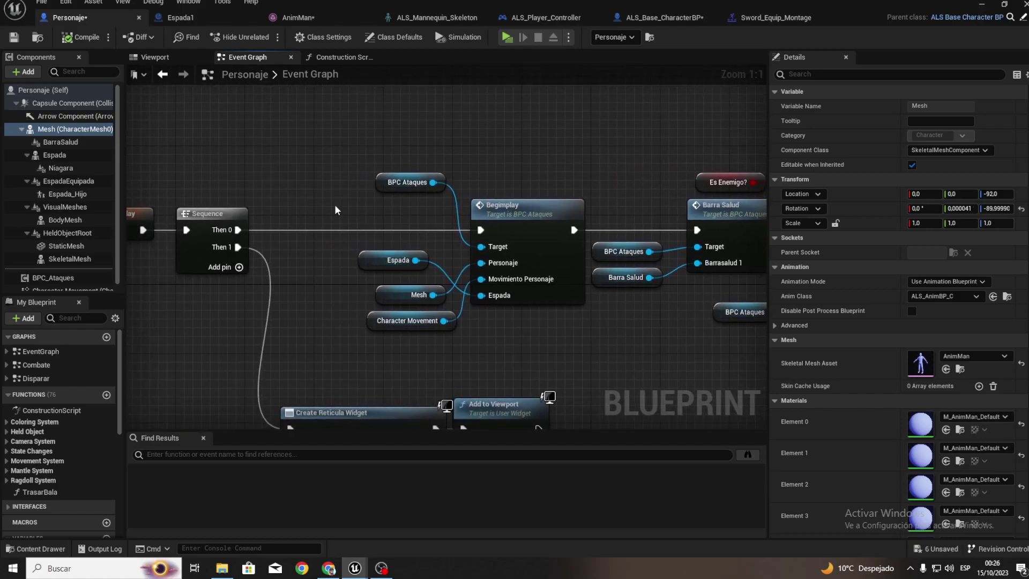
right_drag(487, 231, 395, 219)
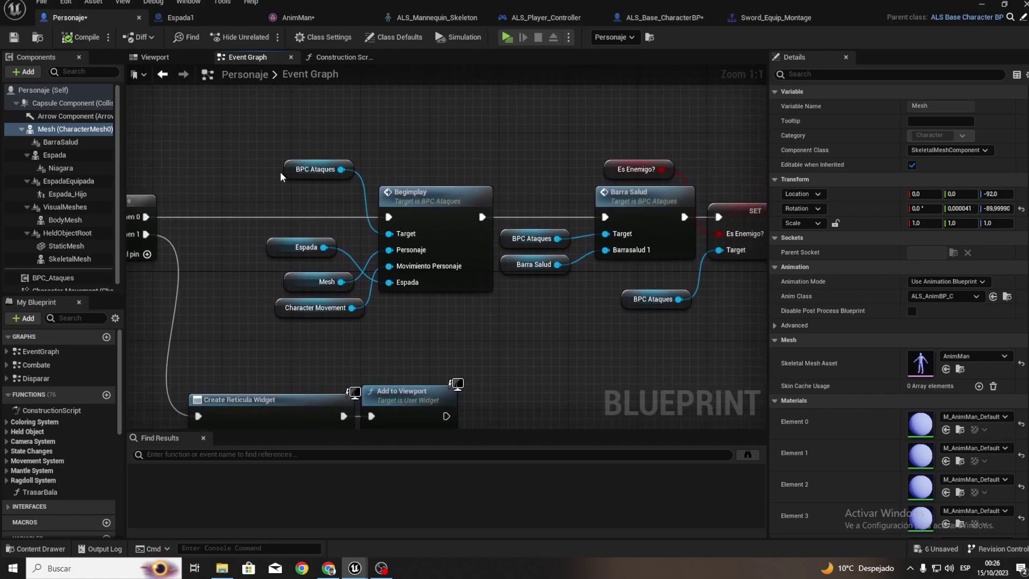
drag(330, 207, 331, 207)
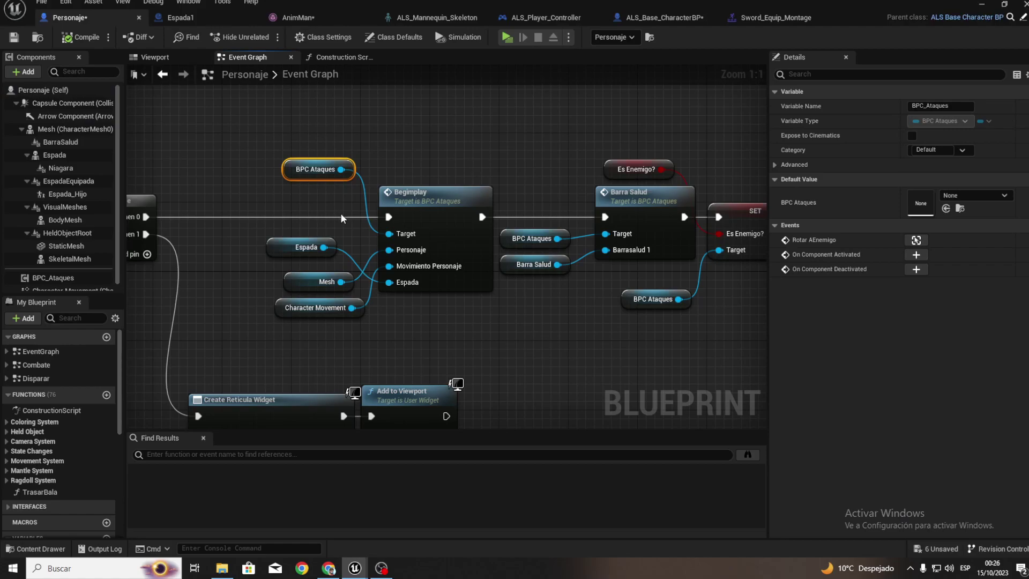
click(449, 236)
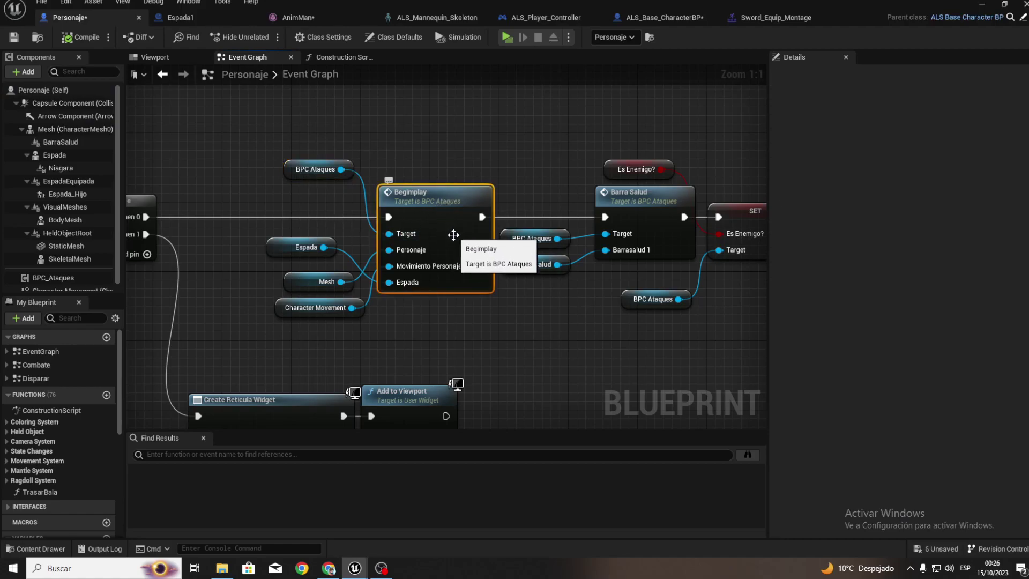
Open the BPC_Ataques component graph from BeginPlay, look around, and switch back to Personaje
double_click(502, 229)
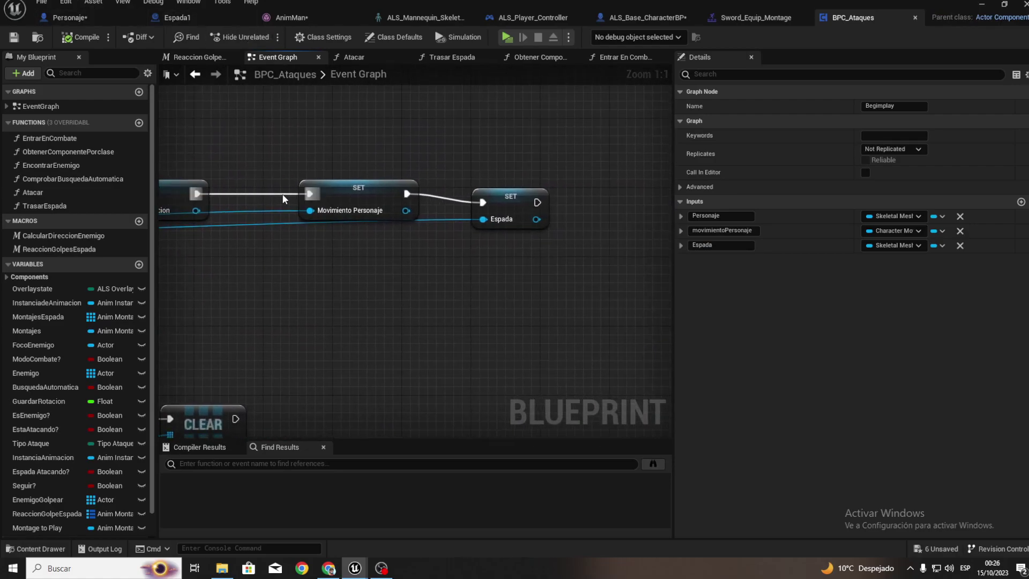
scroll(460, 246, down, 7)
scroll(325, 184, up, 3)
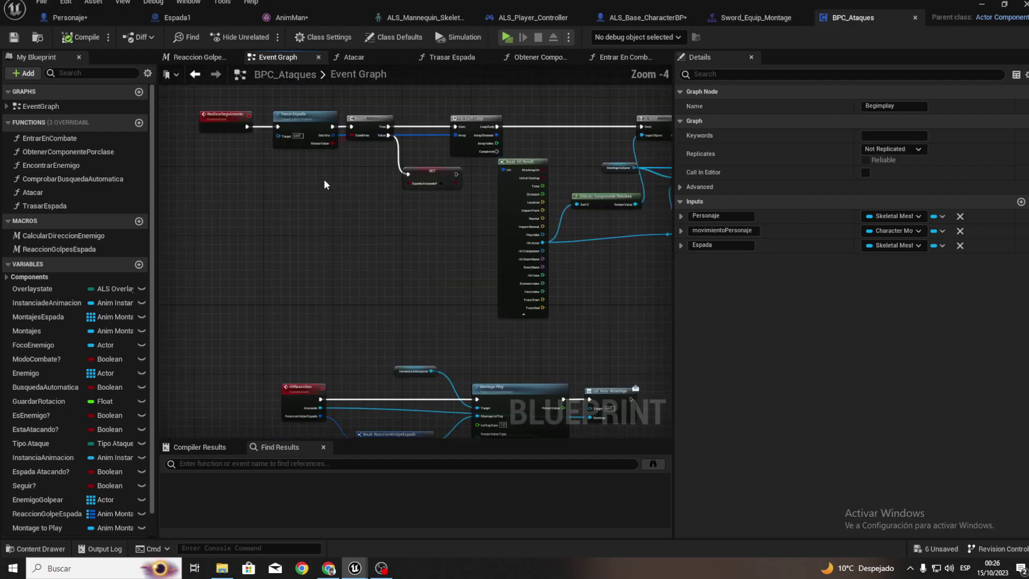
scroll(277, 164, down, 3)
right_drag(333, 232, 331, 255)
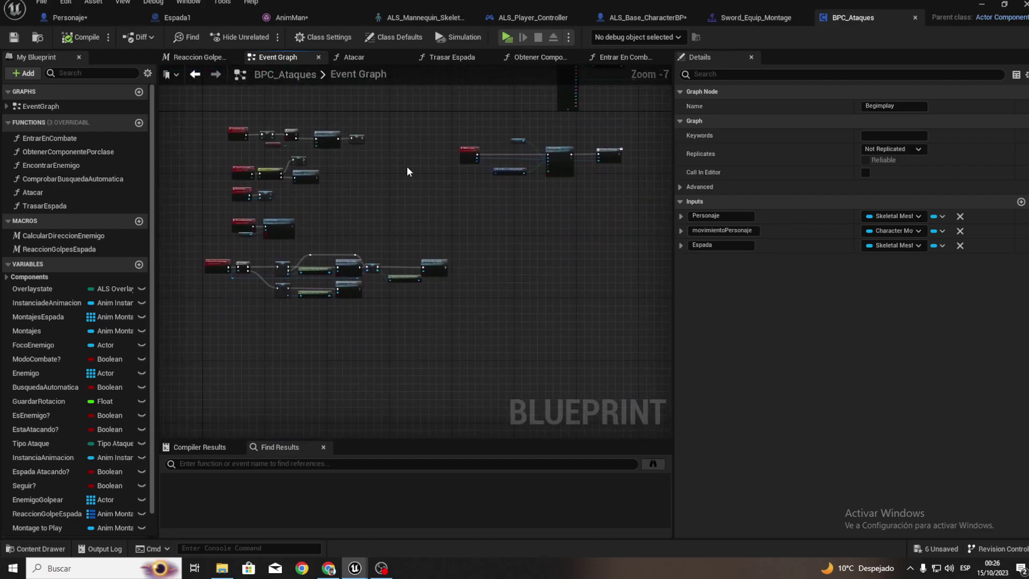
scroll(384, 263, up, 4)
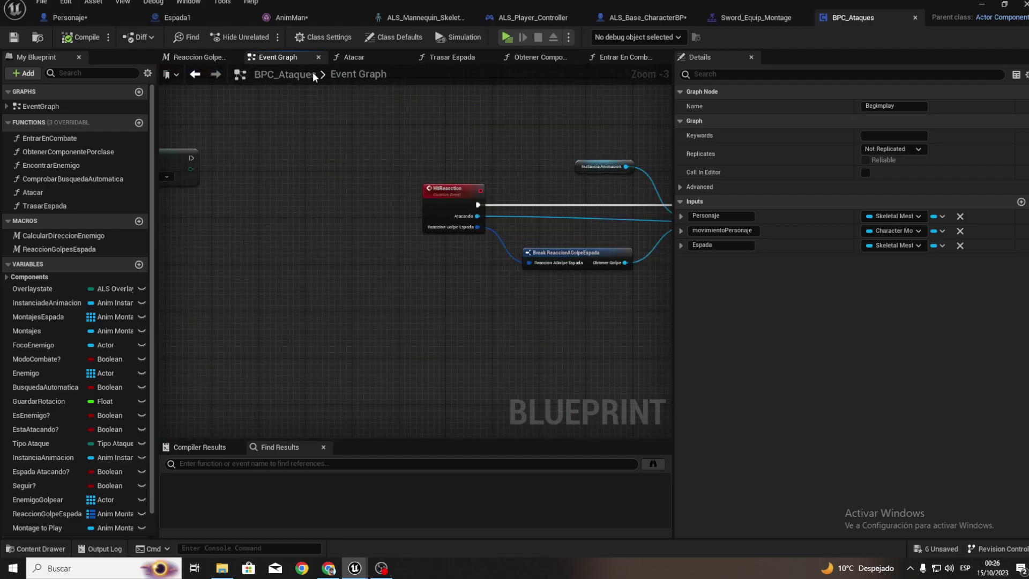
click(83, 21)
scroll(395, 225, down, 4)
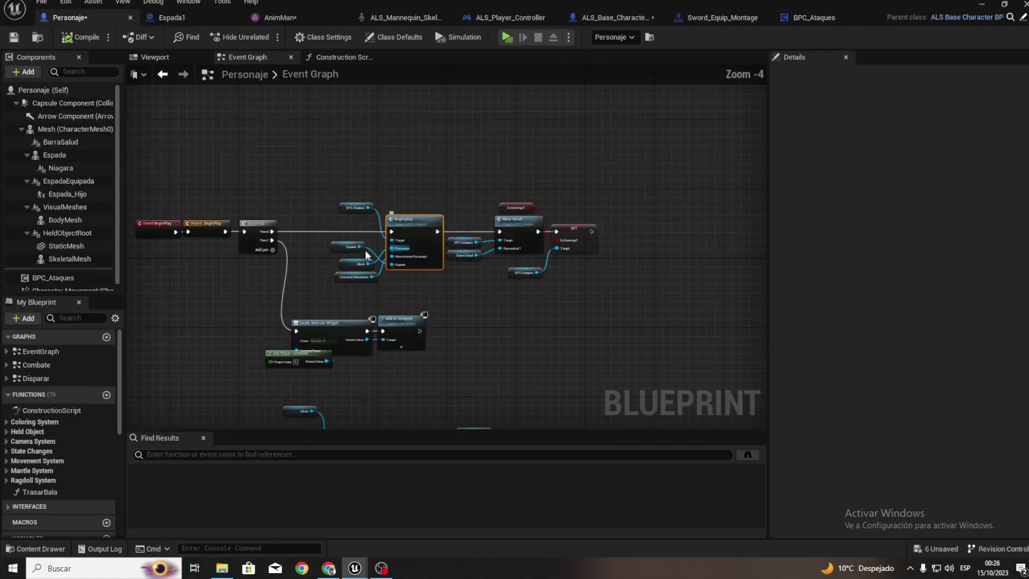
scroll(395, 225, down, 3)
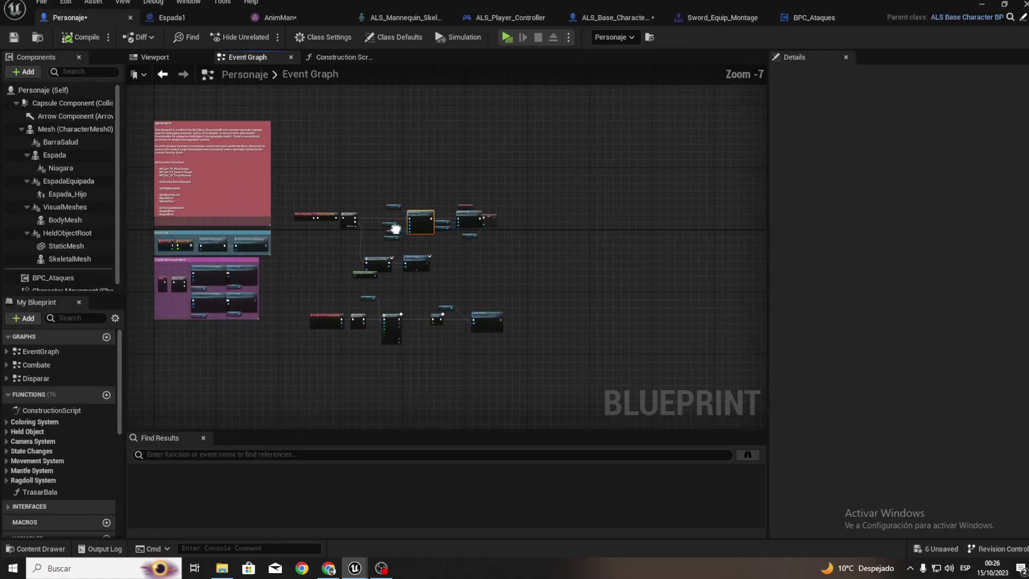
In the Combate graph, break the link from InputAction Atacar's Pressed to the Sequence
double_click(39, 366)
scroll(349, 253, up, 1)
scroll(321, 294, up, 2)
scroll(288, 339, up, 1)
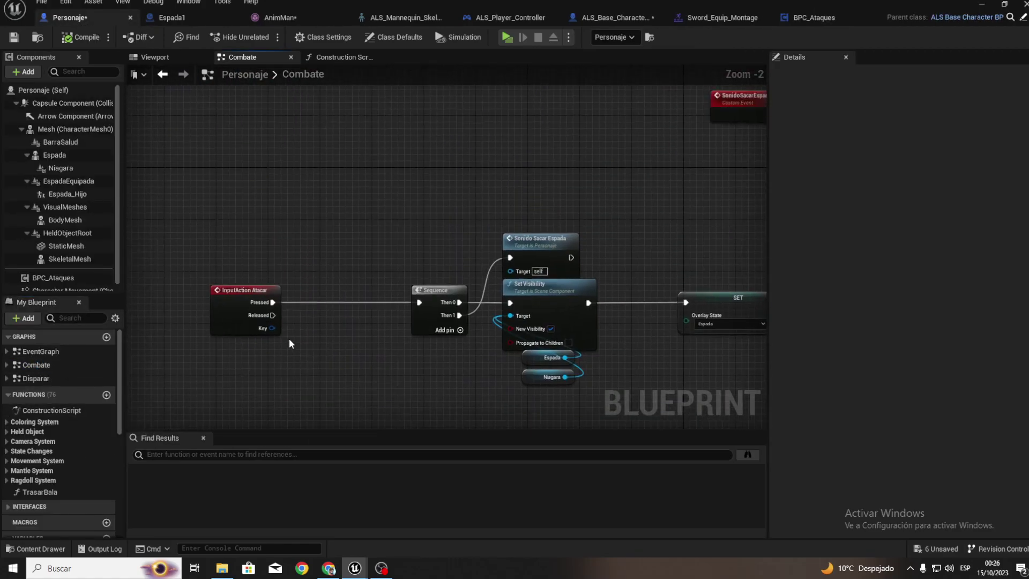
scroll(289, 340, up, 2)
drag(203, 180, 288, 368)
right_drag(329, 358, 371, 347)
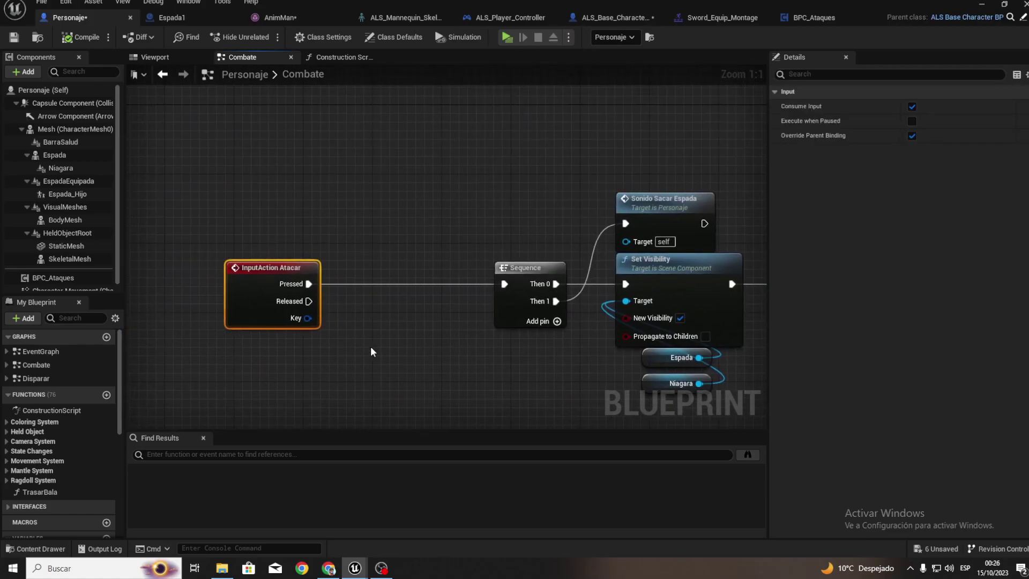
alt+click(304, 285)
Add an Espada getter with an Is Visible check and move both nodes into place
click(60, 156)
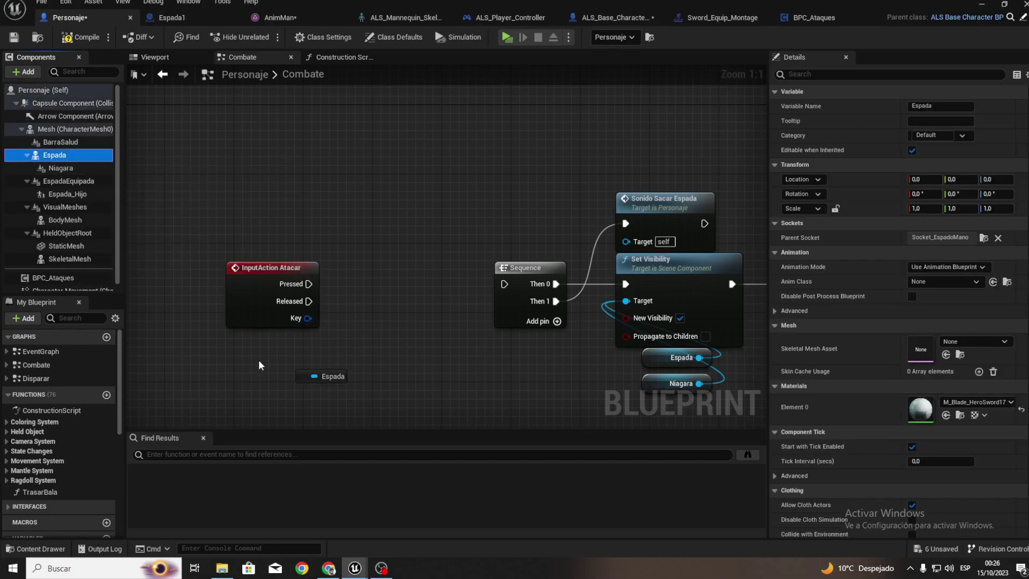
mouse_move(60, 155)
mouse_down()
mouse_move(247, 362)
mouse_move(333, 367)
mouse_up()
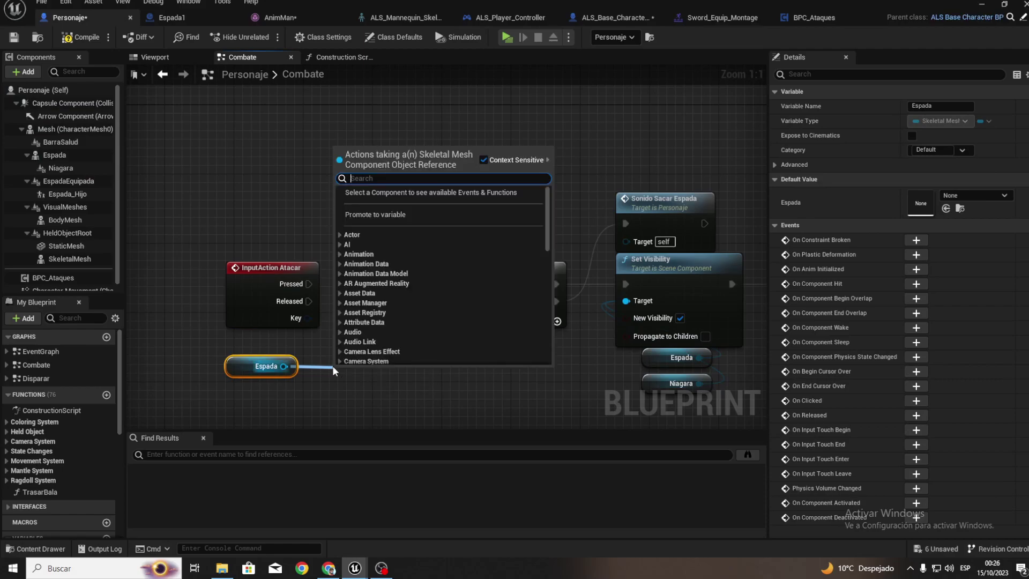
text(is)
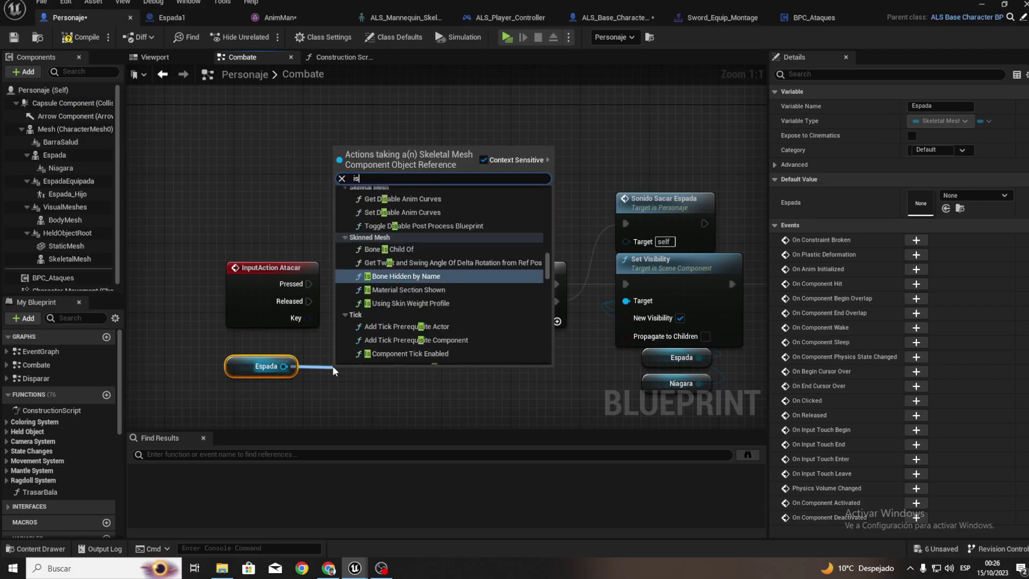
text( visible)
key(Return)
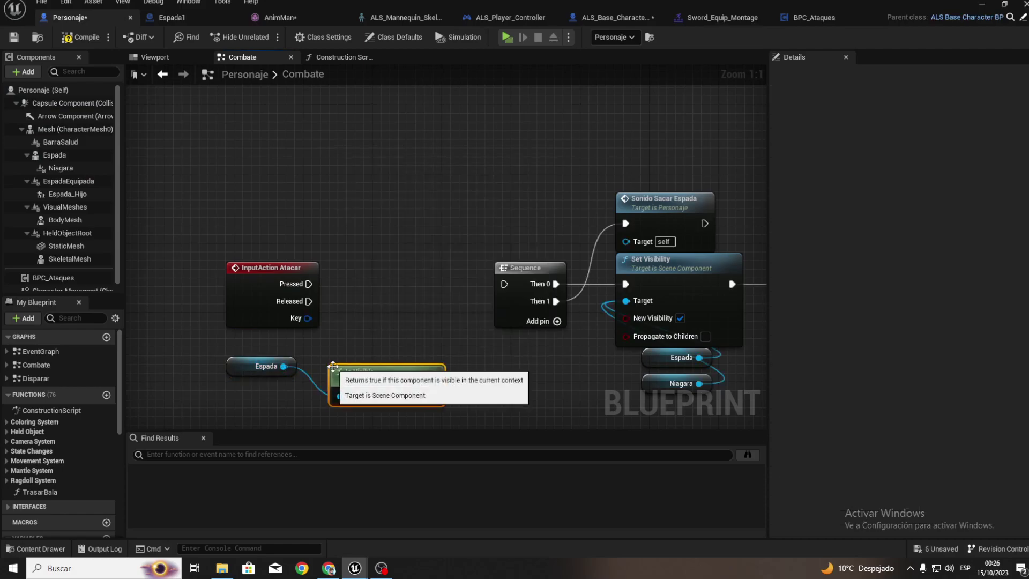
click(263, 366)
drag(263, 366, 262, 395)
ctrl+click(423, 388)
mouse_move(423, 388)
mouse_down()
mouse_move(311, 371)
mouse_move(342, 341)
mouse_up()
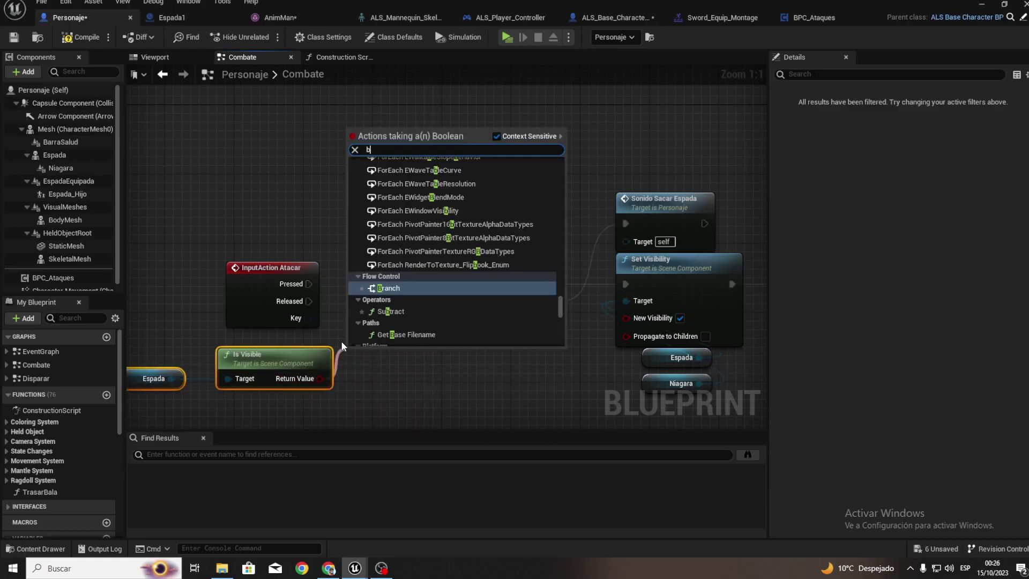
Add a Branch on Is Visible, wire Pressed into it and True to Sequence, then compile and play
text(bifu)
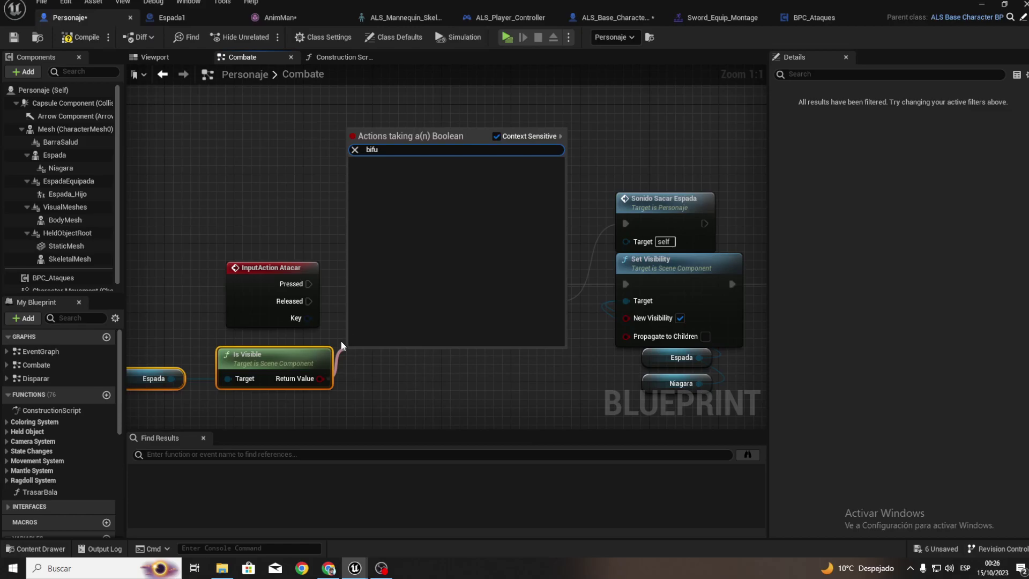
key(Return)
drag(319, 378, 361, 343)
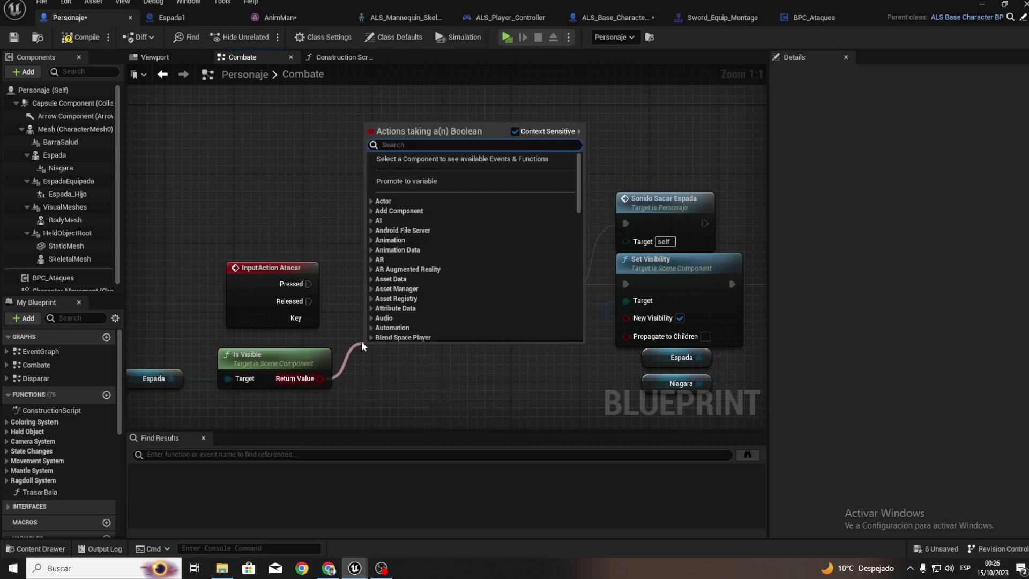
text(bifu)
key(Return)
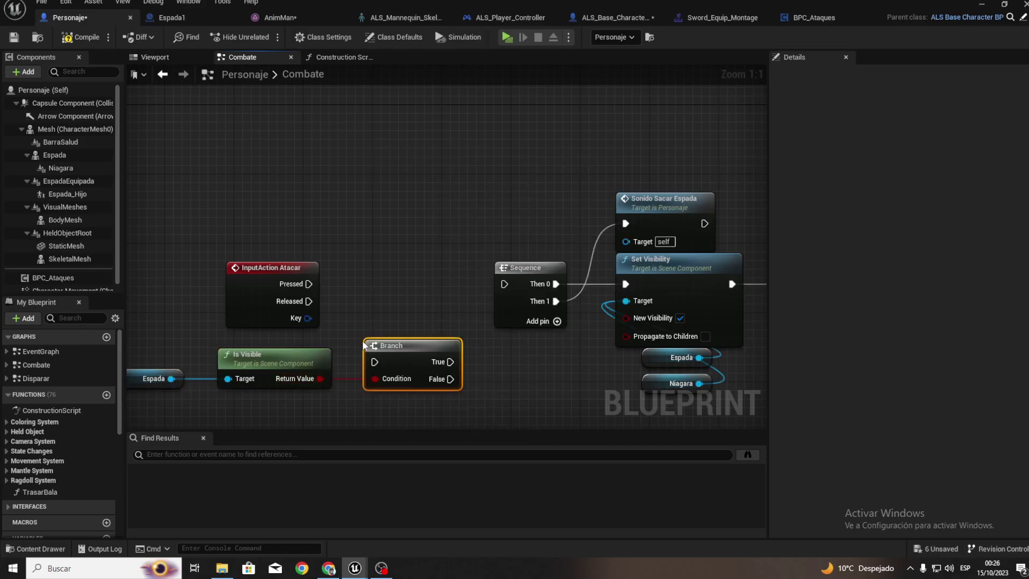
drag(363, 344, 329, 275)
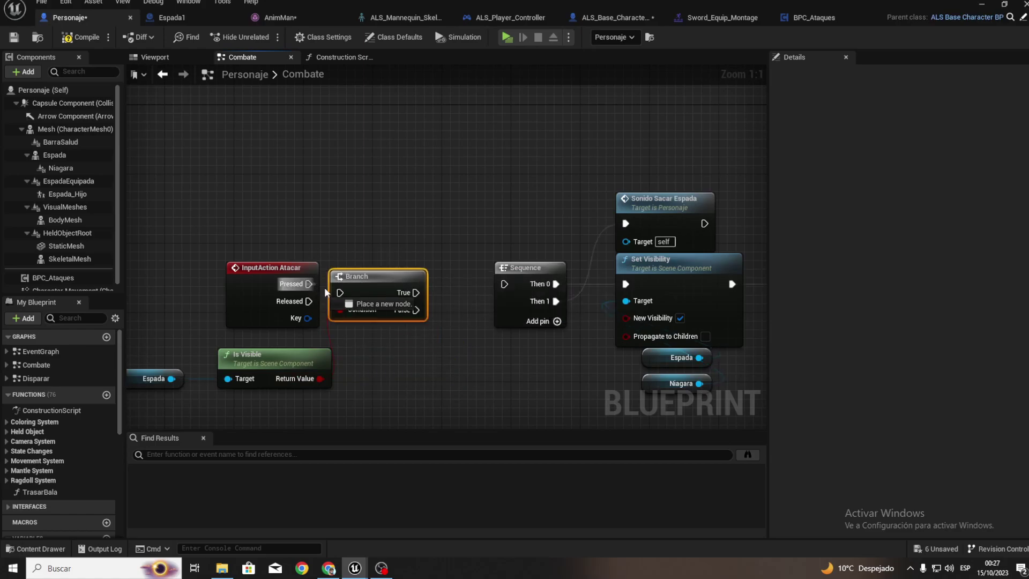
drag(353, 277, 353, 268)
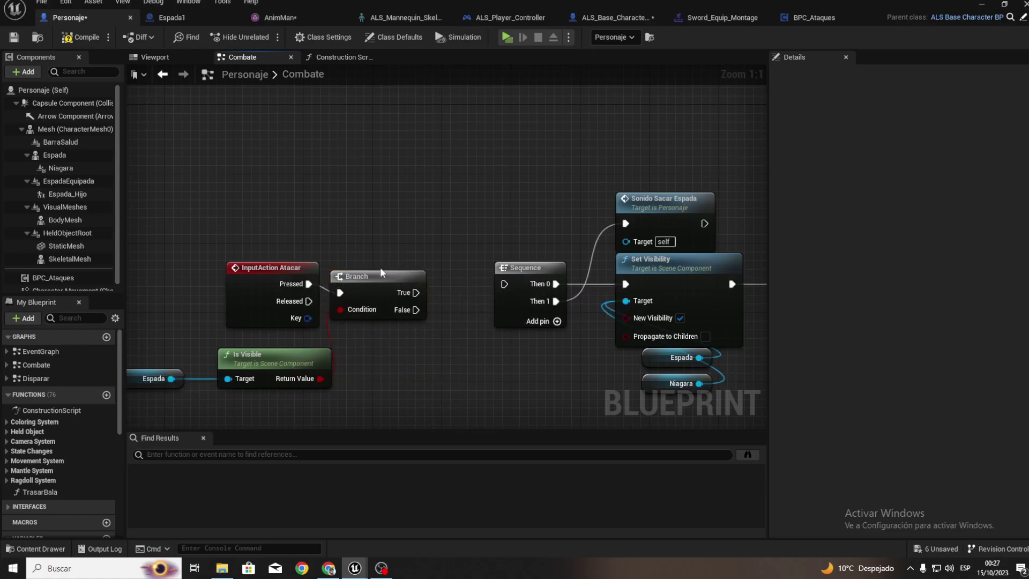
right_drag(371, 271, 337, 237)
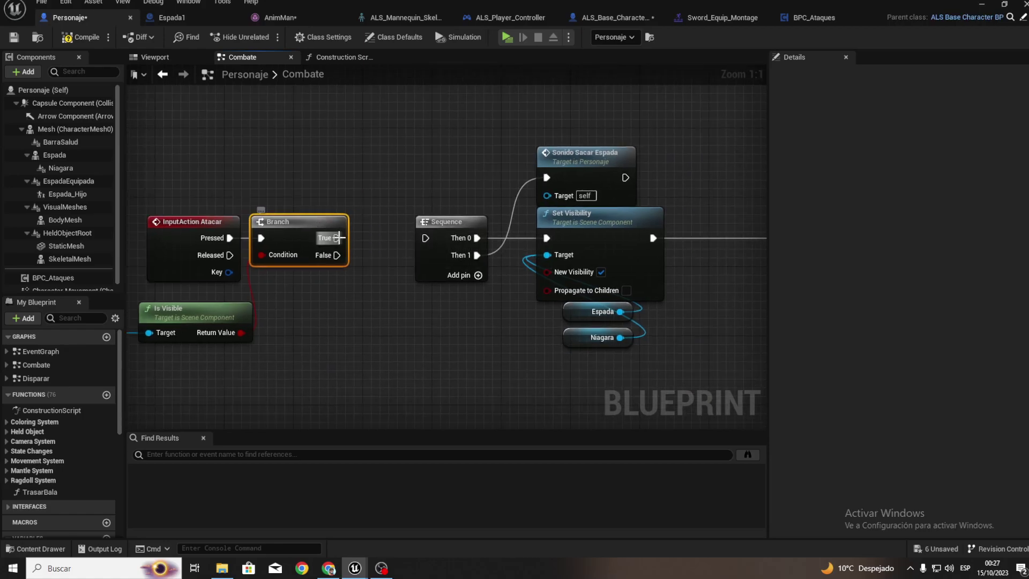
drag(336, 238, 427, 239)
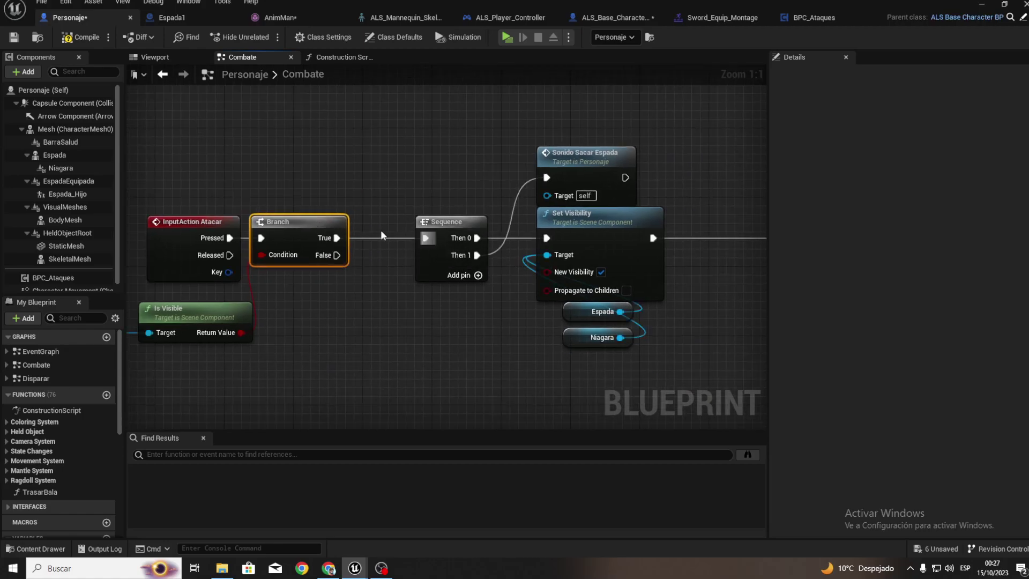
click(77, 37)
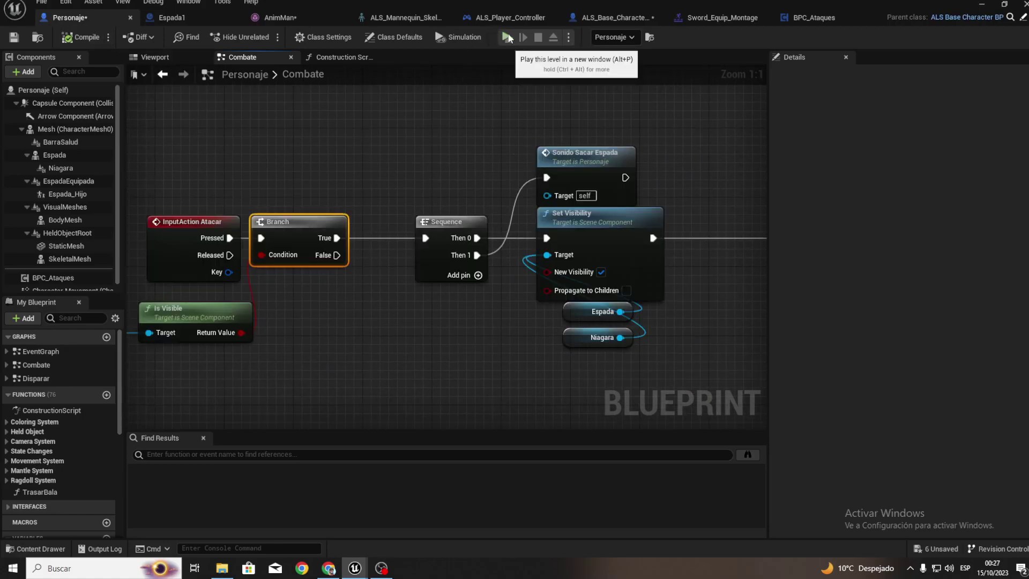
click(507, 37)
Run the character forward in the play test, stop it, and open Personaje's main EventGraph
key(w)
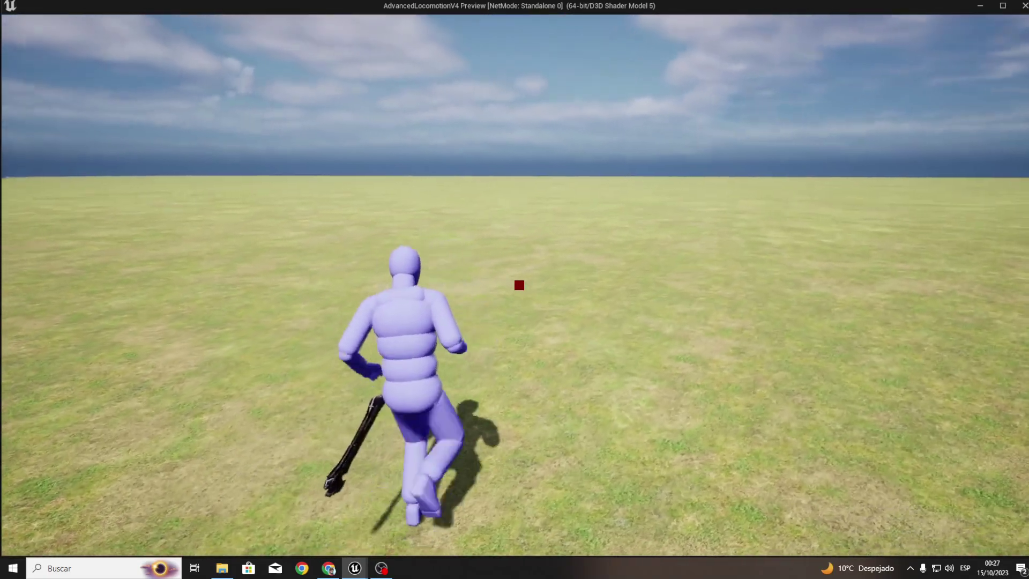
key(Escape)
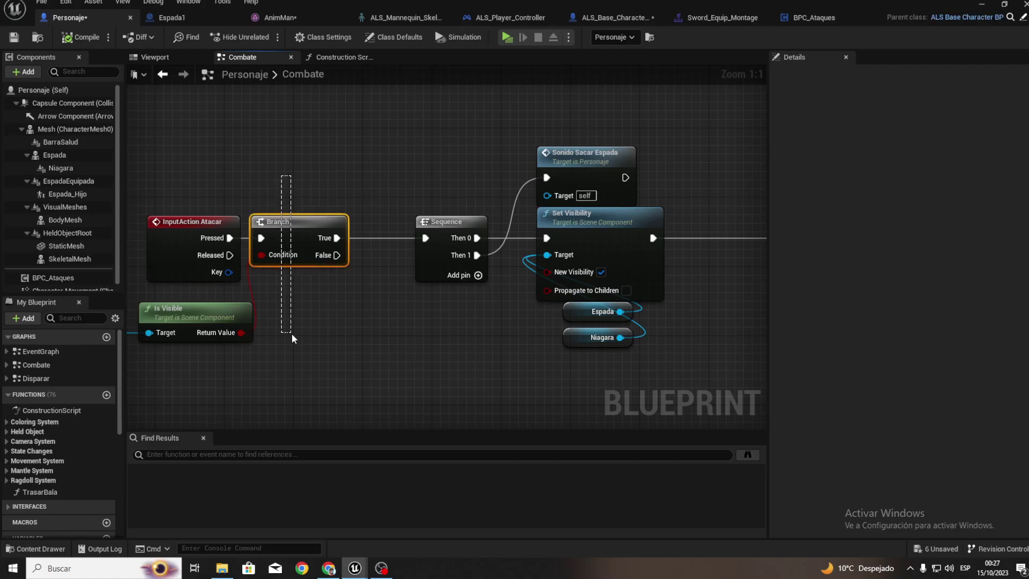
right_drag(196, 374, 376, 365)
drag(256, 316, 249, 281)
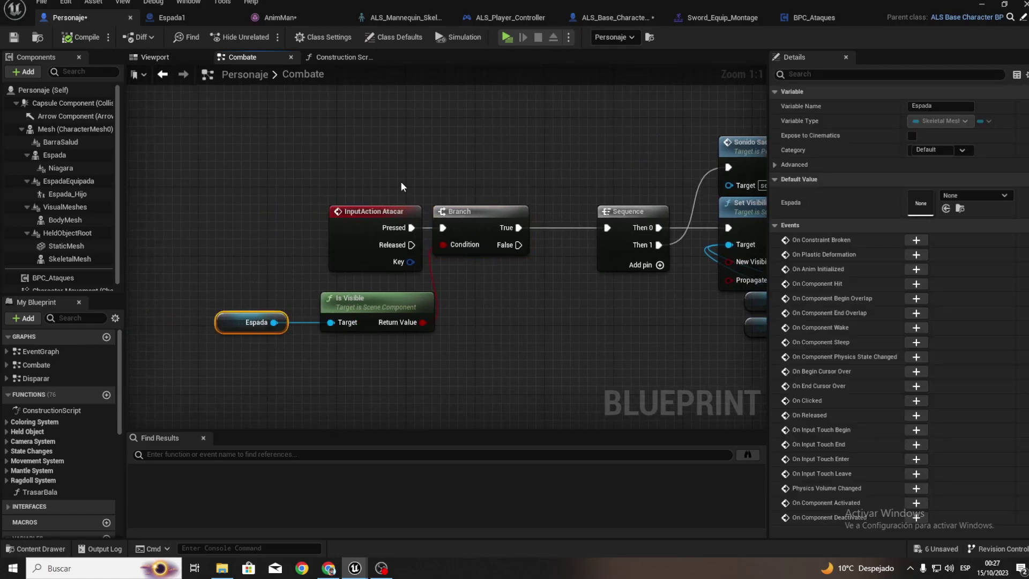
scroll(402, 185, down, 1)
click(164, 59)
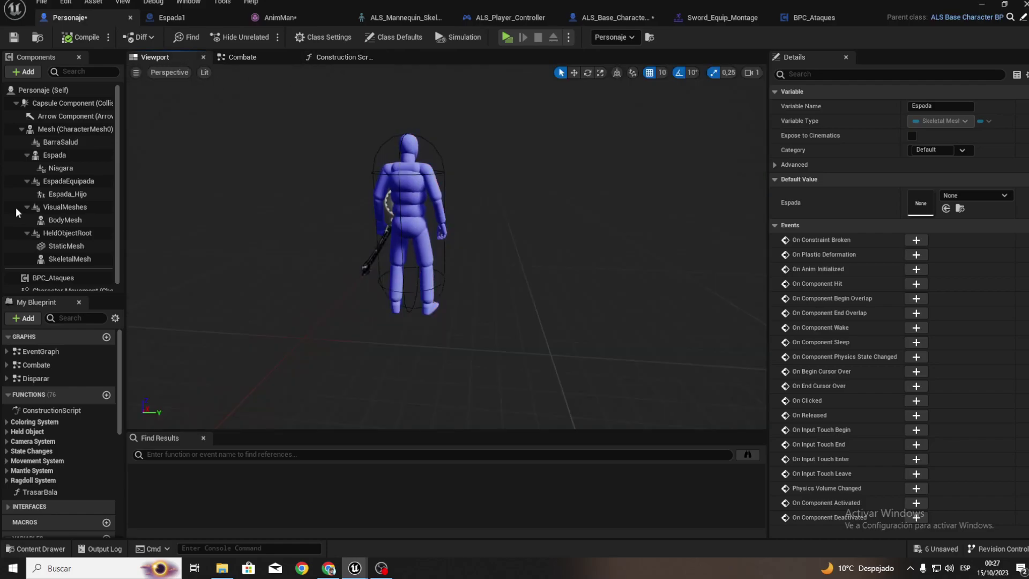
double_click(28, 351)
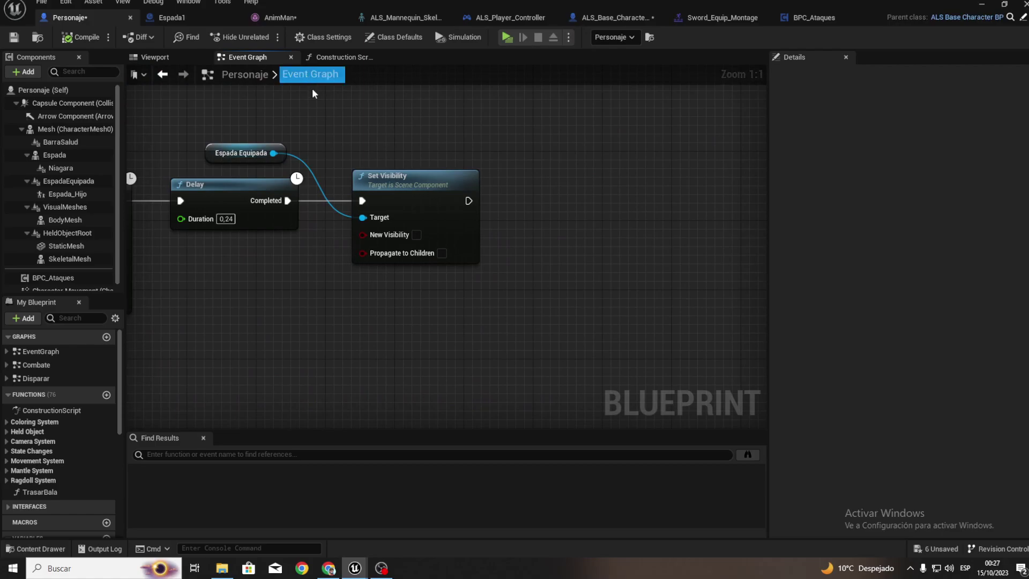
Duplicate the Set Visibility node and wire a new Espada getter into the copy's Target
right_drag(350, 290, 356, 337)
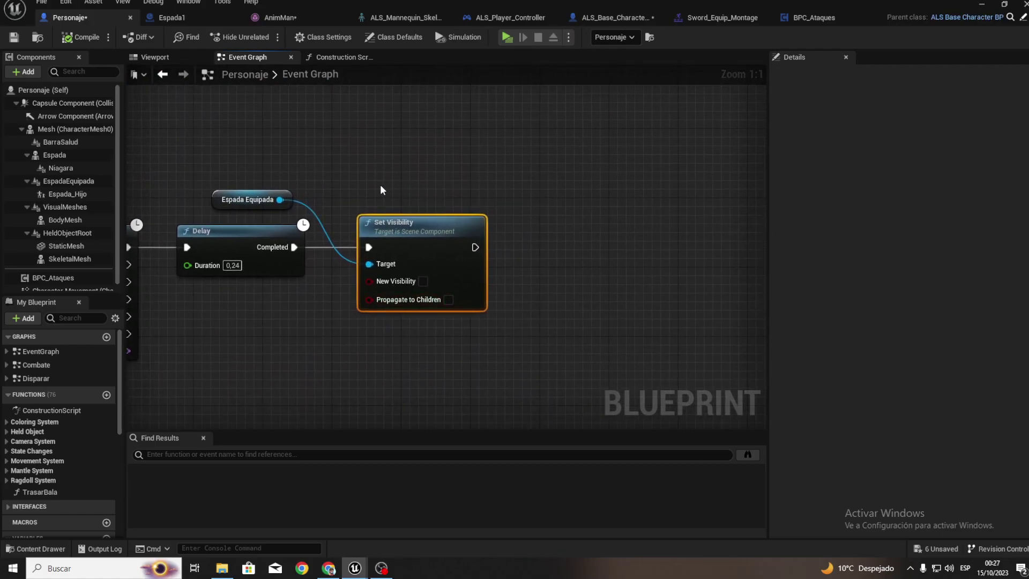
mouse_move(54, 155)
mouse_down()
mouse_move(420, 181)
mouse_move(482, 229)
mouse_up()
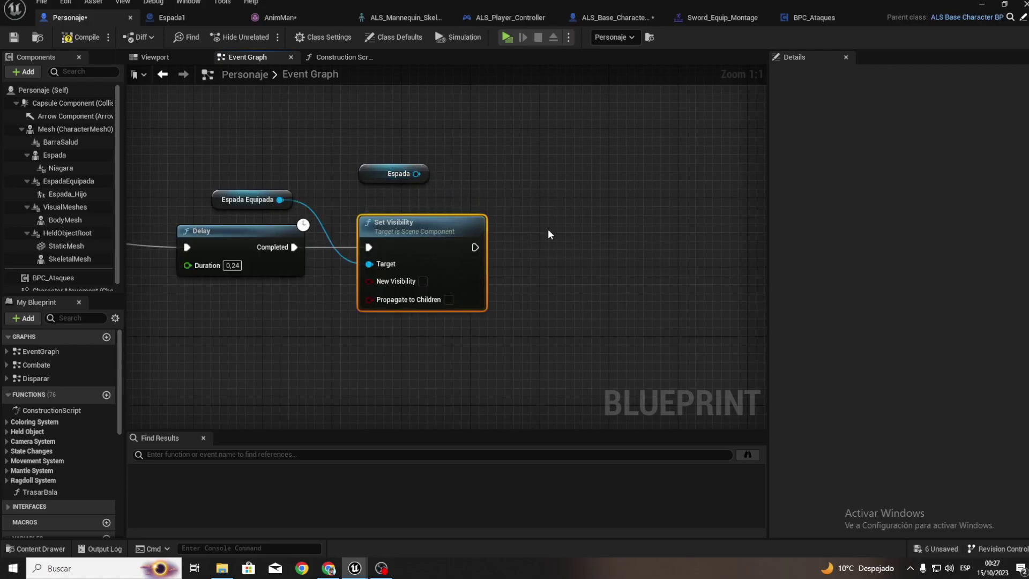
key(ctrl+d)
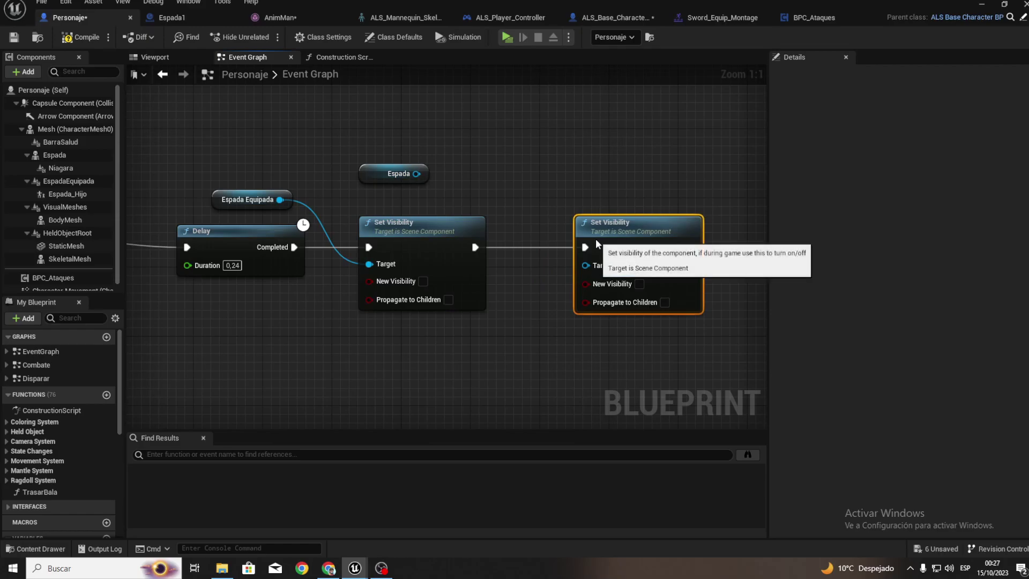
drag(596, 239, 630, 230)
drag(586, 265, 481, 200)
drag(420, 176, 420, 176)
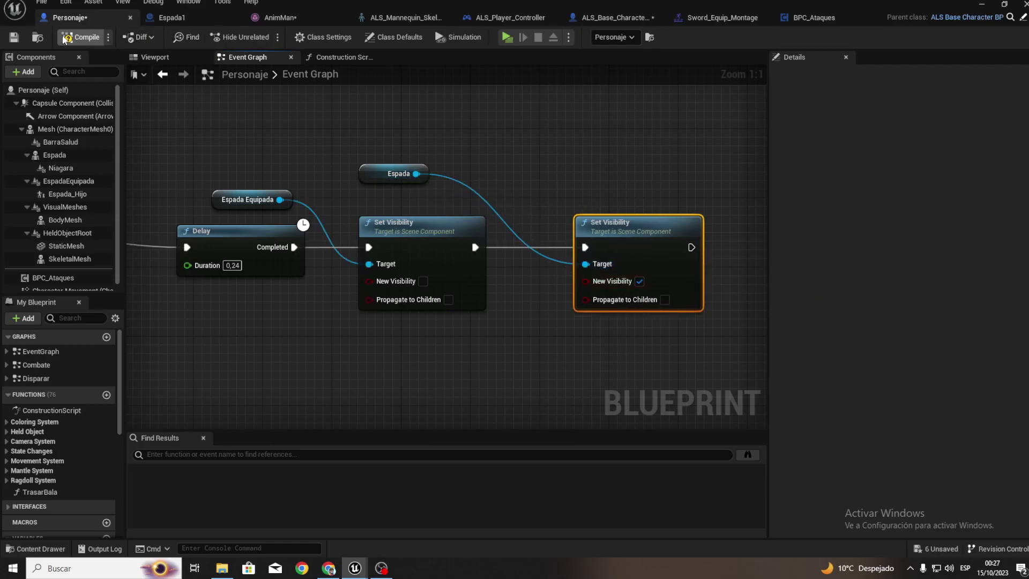
Play-test moving the character, drawing the sword with E and attacking, then stop the test
click(506, 37)
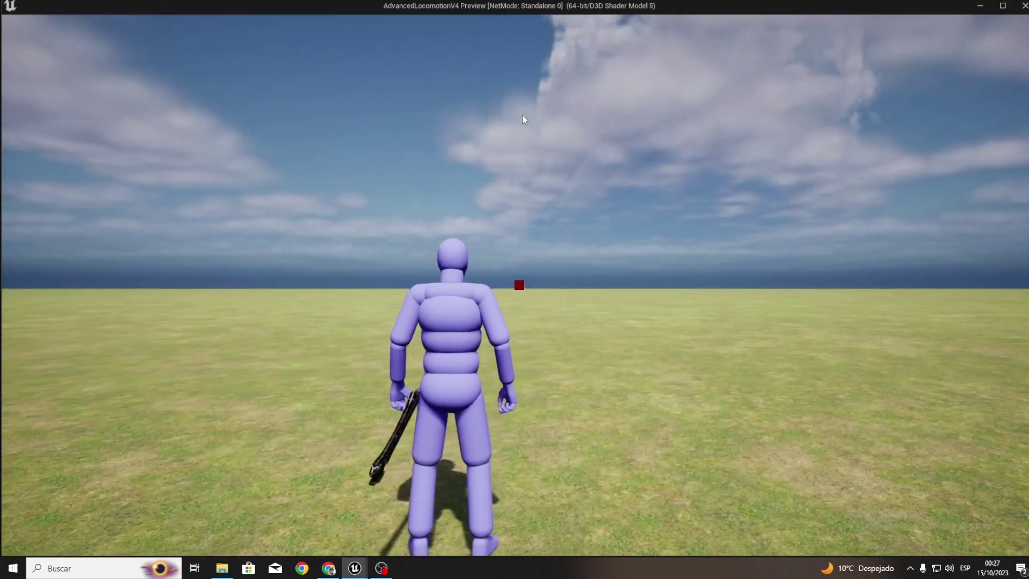
key(d)
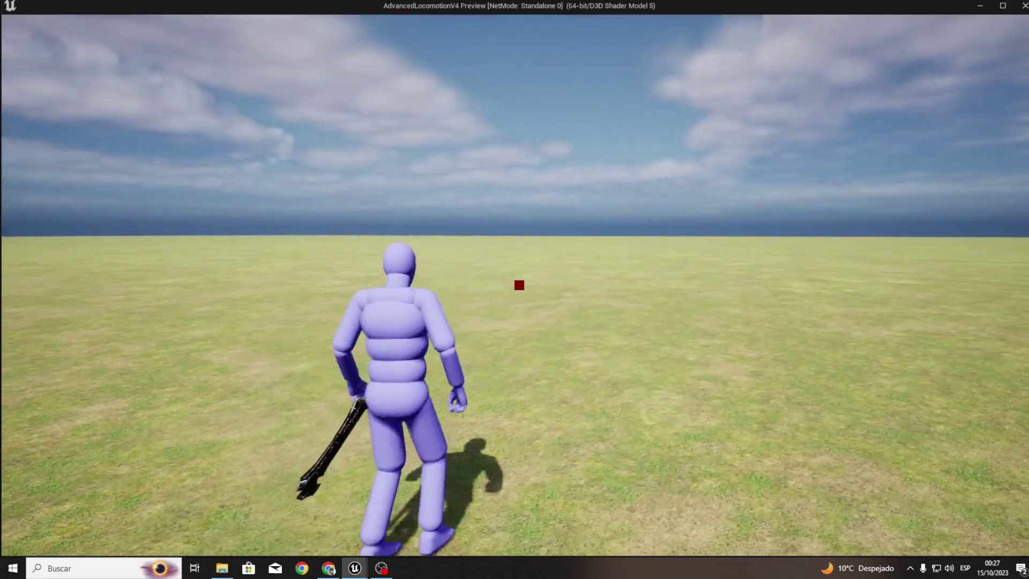
key(e)
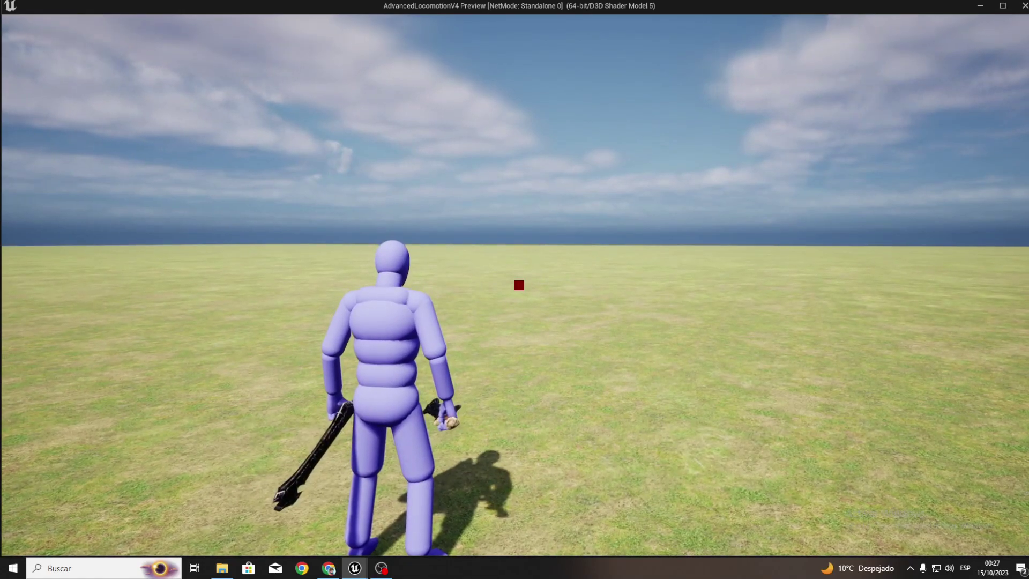
click(519, 284)
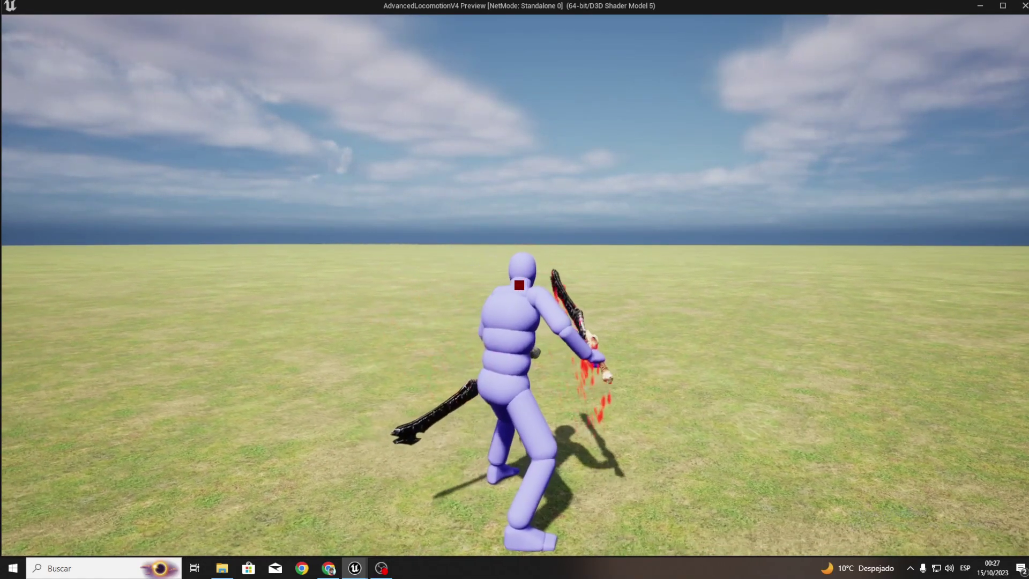
key(Escape)
Add an Espada Hijo getter beside the Espada Equipada getter near the visibility nodes
right_drag(336, 175, 403, 177)
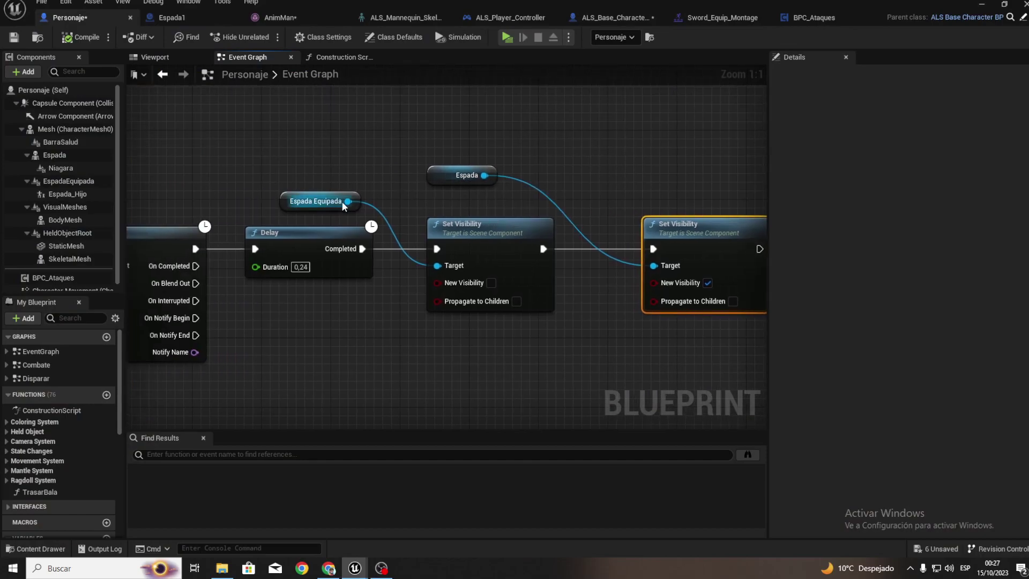
right_drag(603, 241, 425, 289)
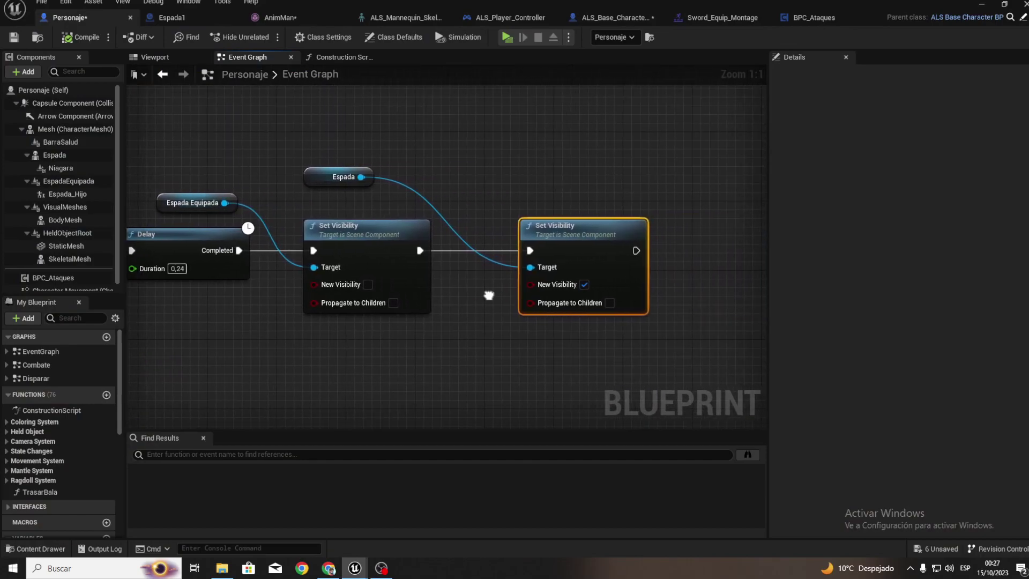
right_drag(231, 251, 364, 258)
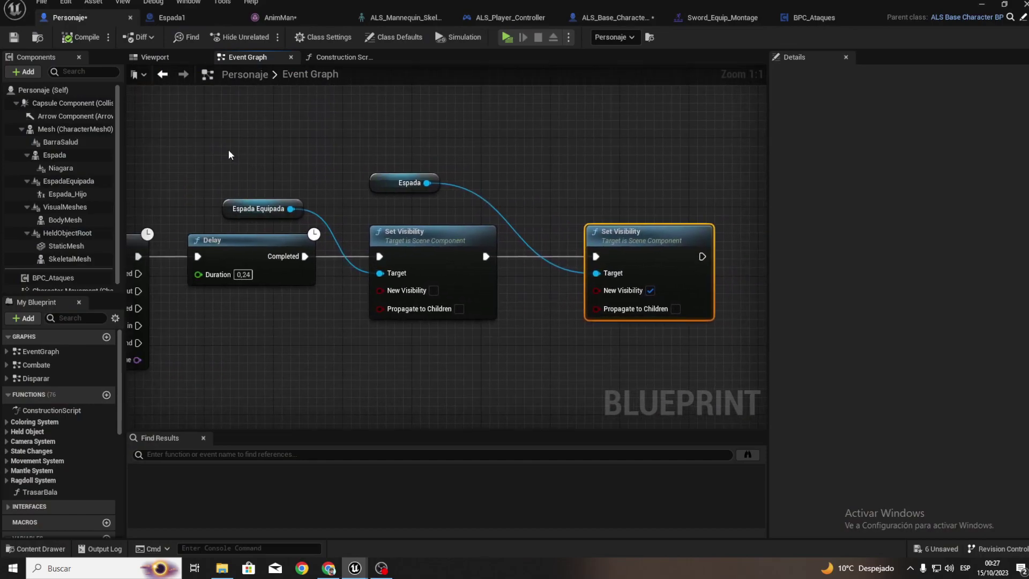
right_drag(229, 152, 276, 153)
drag(240, 173, 359, 231)
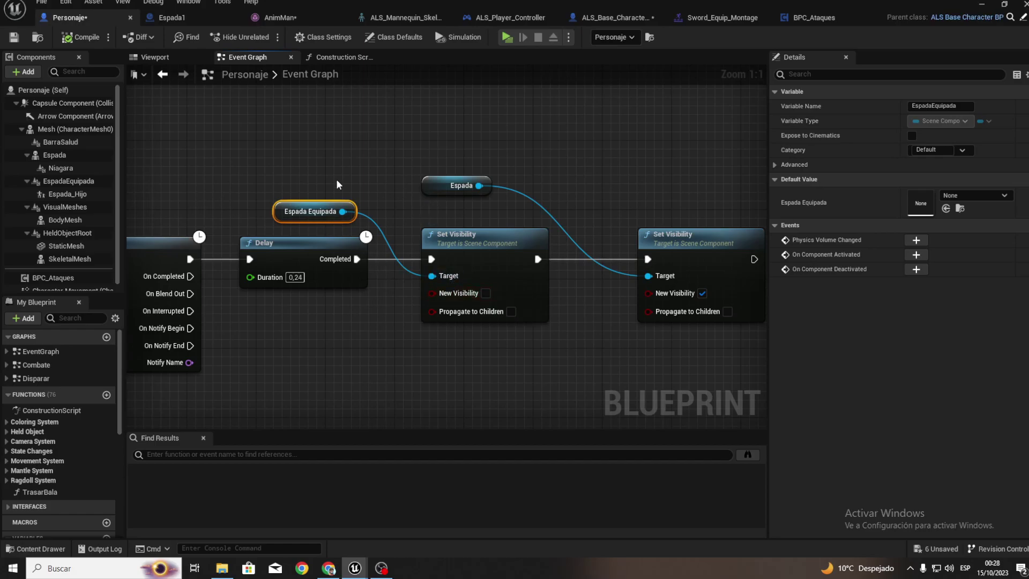
mouse_move(68, 194)
mouse_down()
mouse_move(284, 180)
mouse_move(432, 275)
mouse_up()
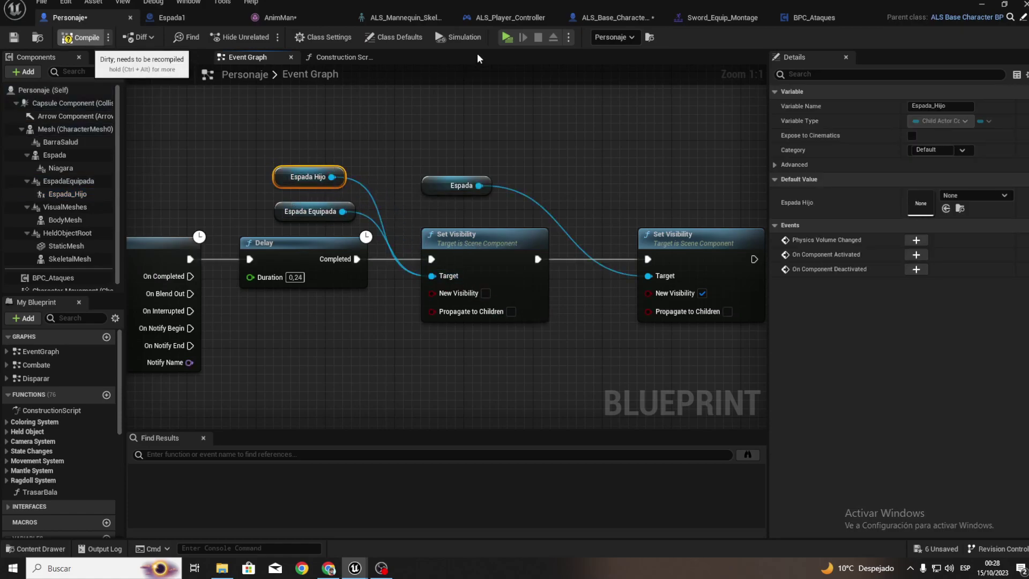
Run a quick play test, swinging the sword once before stopping
click(505, 37)
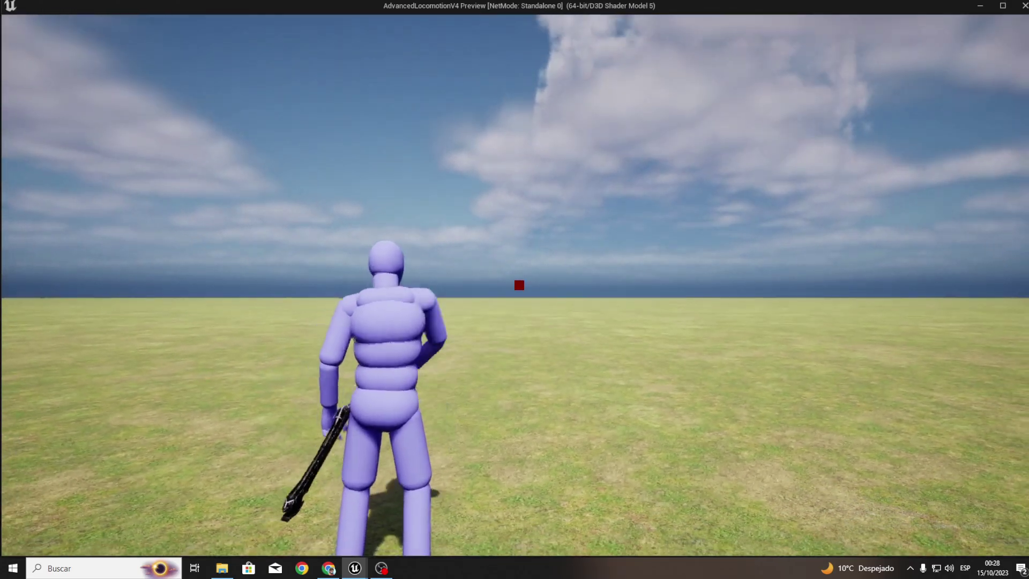
click(515, 290)
key(Escape)
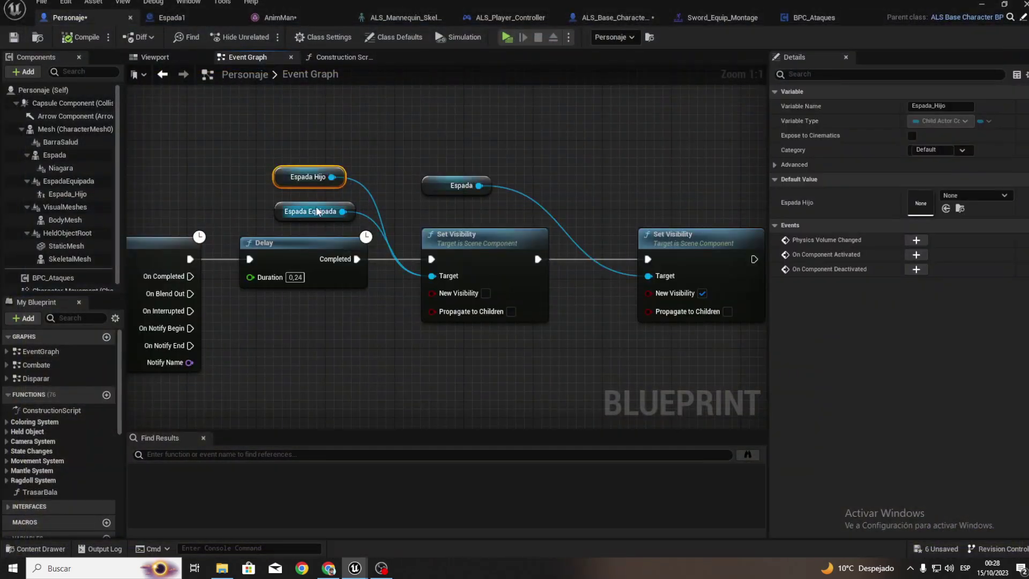
Replace the Espada Equipada getter with Espada Hijo on the first Set Visibility and compile
click(332, 215)
key(Delete)
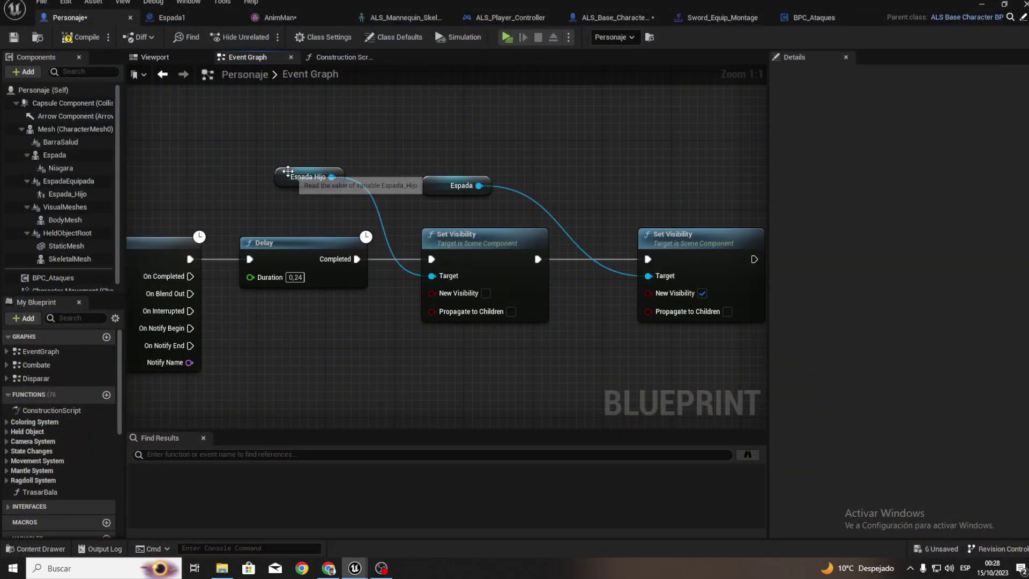
mouse_move(280, 177)
mouse_down()
mouse_move(323, 310)
mouse_move(313, 315)
mouse_up()
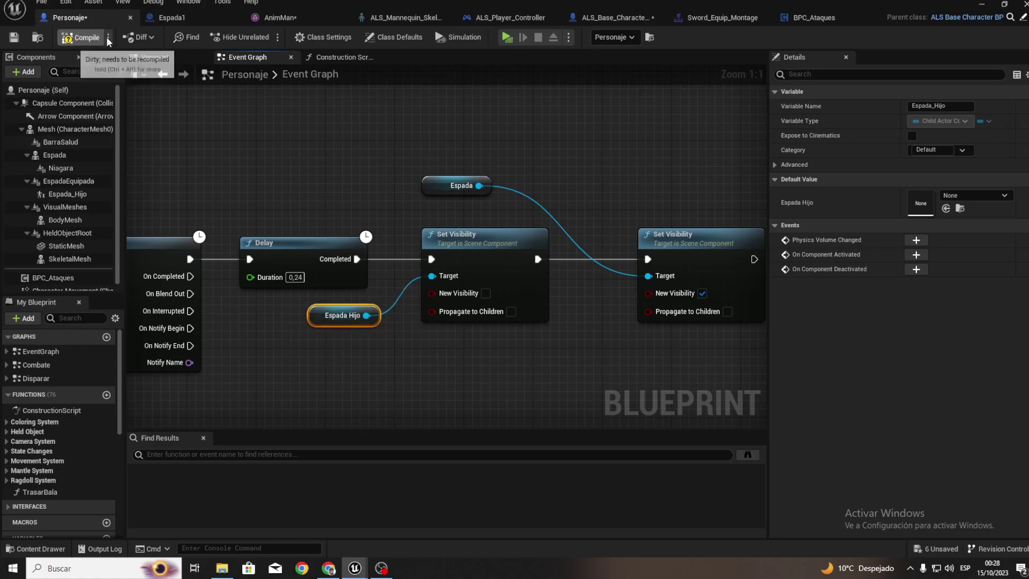
click(75, 36)
Play-test running, drawing and sheathing the sword, then end the test
key(alt+p)
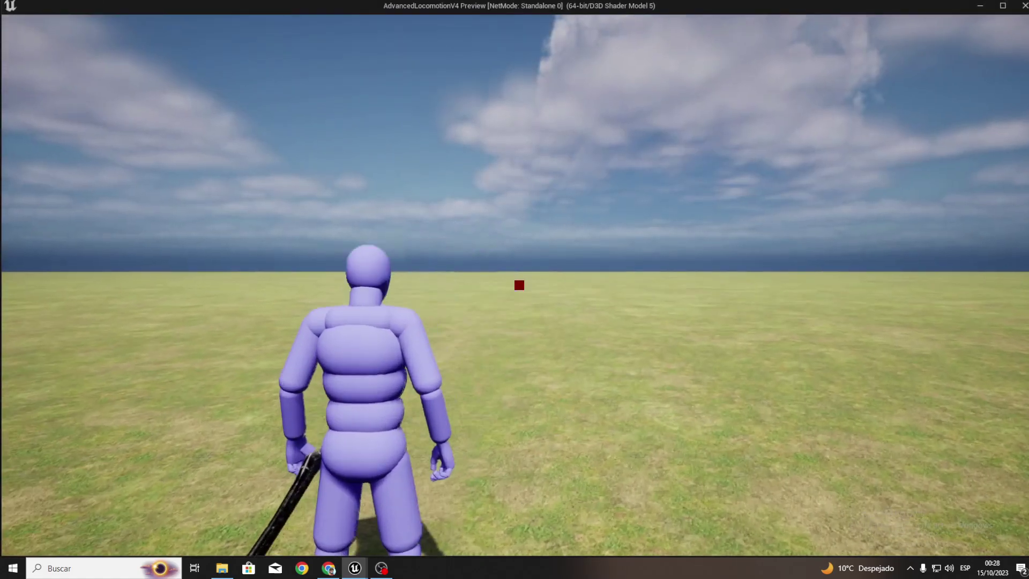
key(w)
key(d)
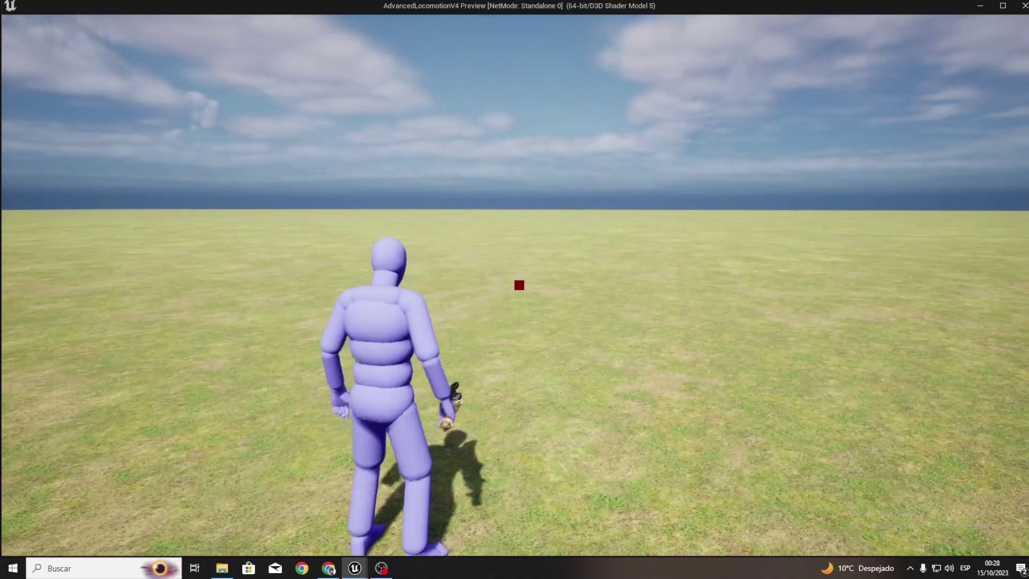
key(w)
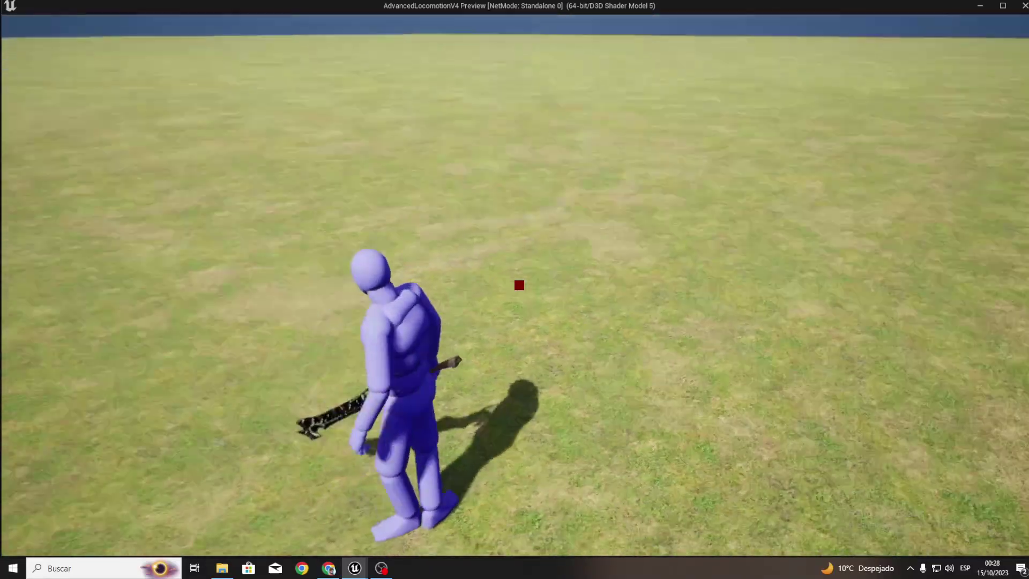
key(Escape)
scroll(373, 265, down, 1)
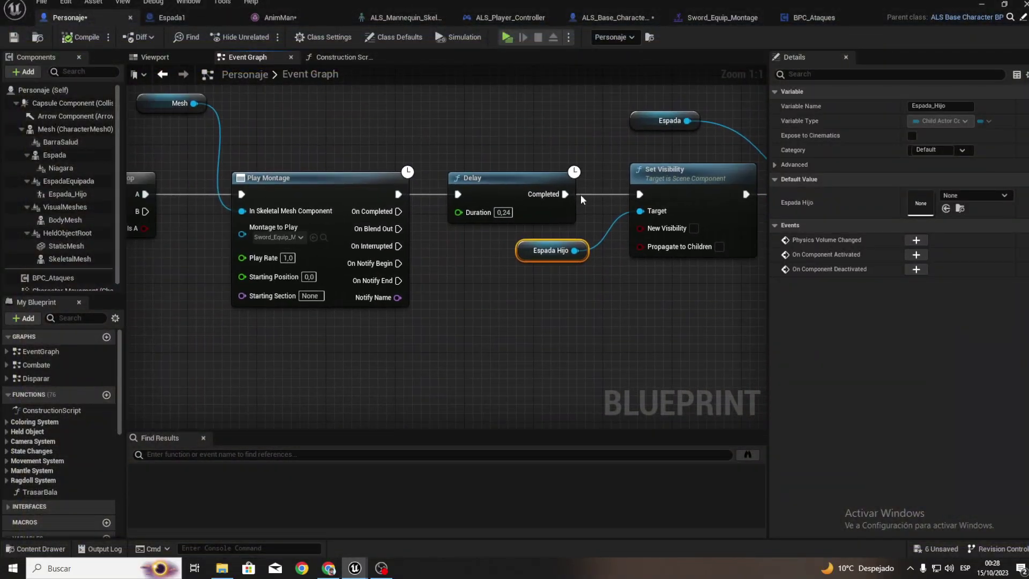
scroll(503, 224, down, 2)
mouse_move(393, 239)
right_down()
mouse_move(411, 242)
mouse_move(403, 246)
right_up()
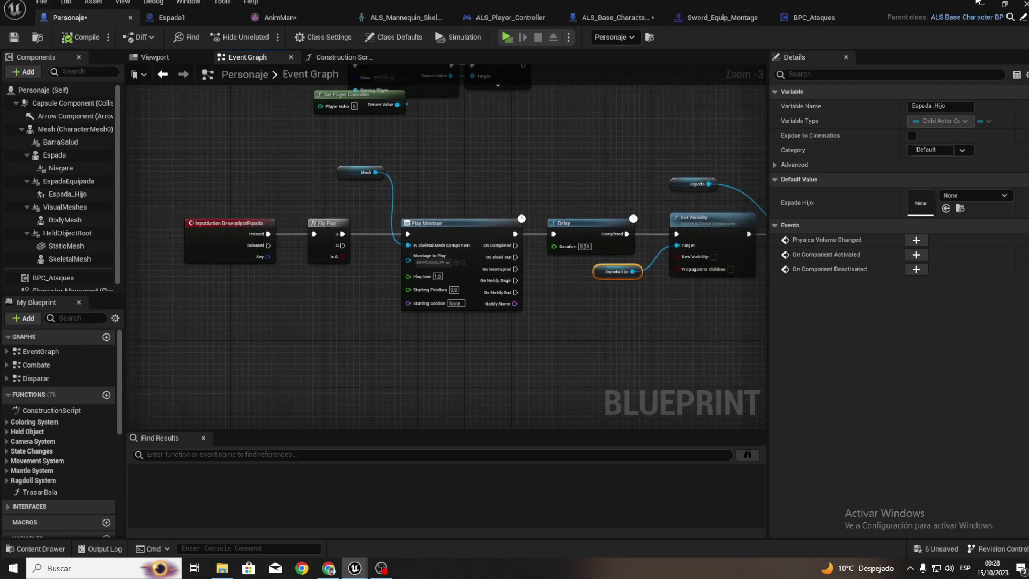
click(721, 21)
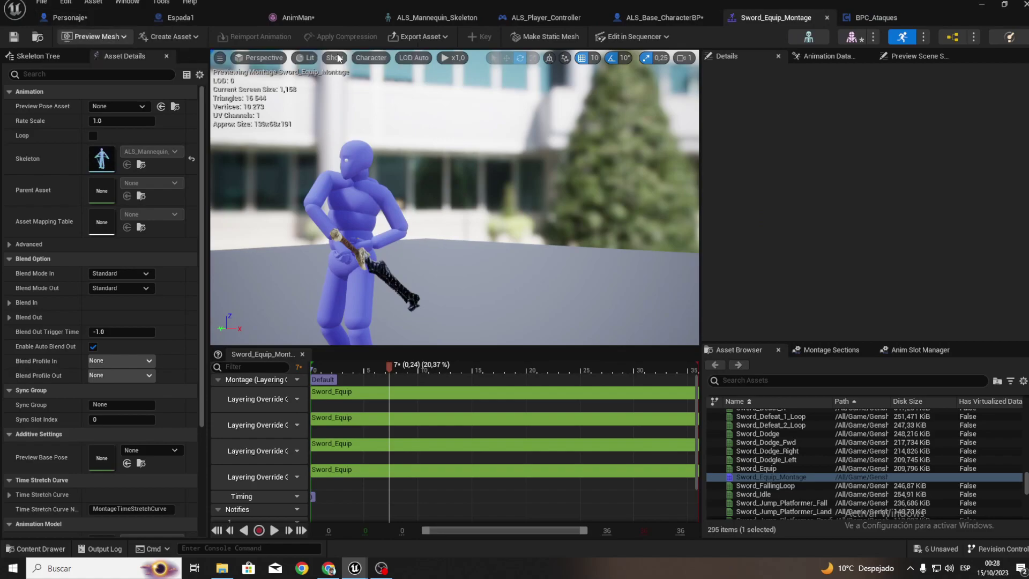
click(981, 4)
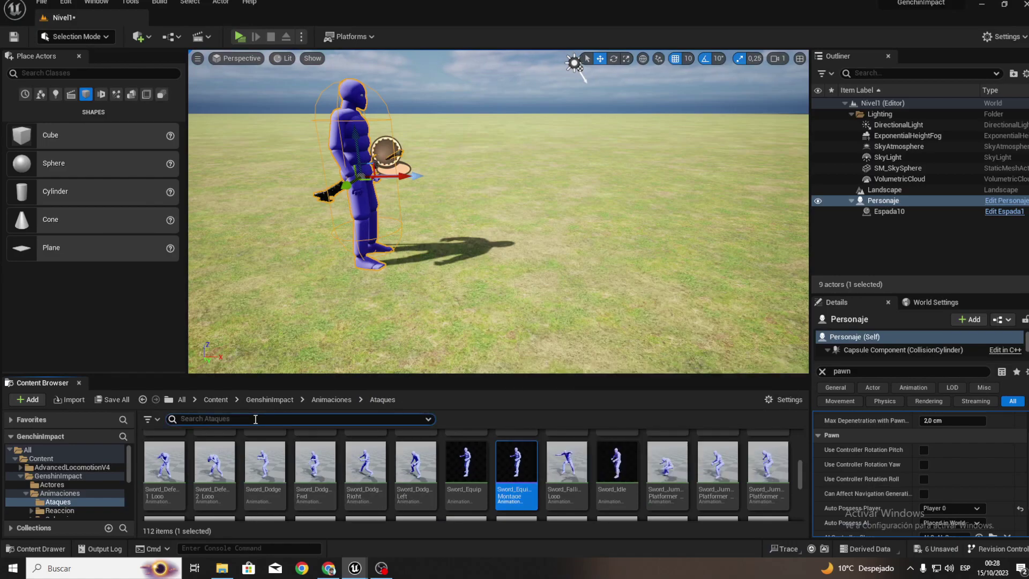
text(ure)
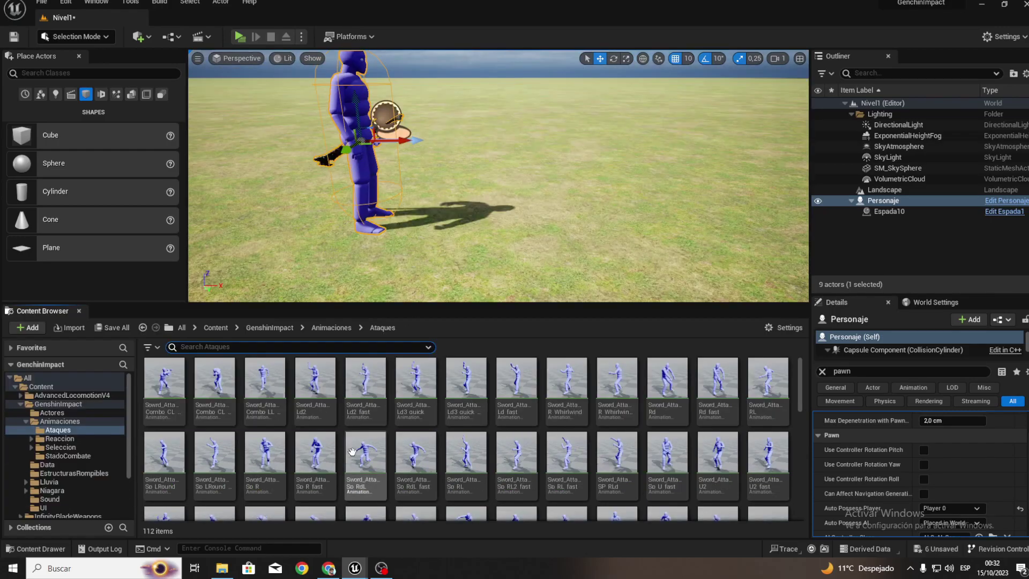
mouse_move(354, 568)
click(382, 536)
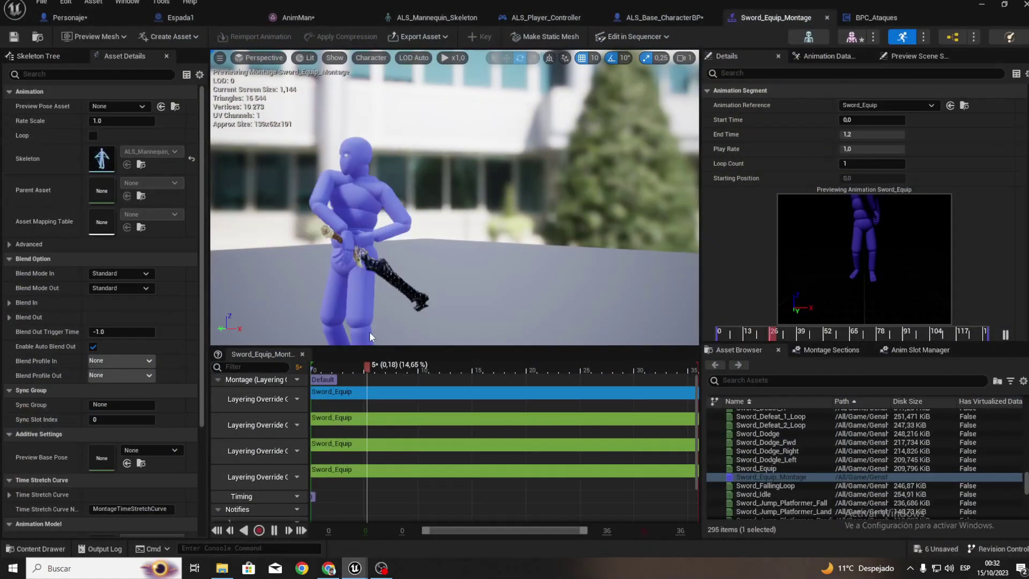
Copy the Delay, getters and both Set Visibility nodes and paste the chain below the original
click(71, 20)
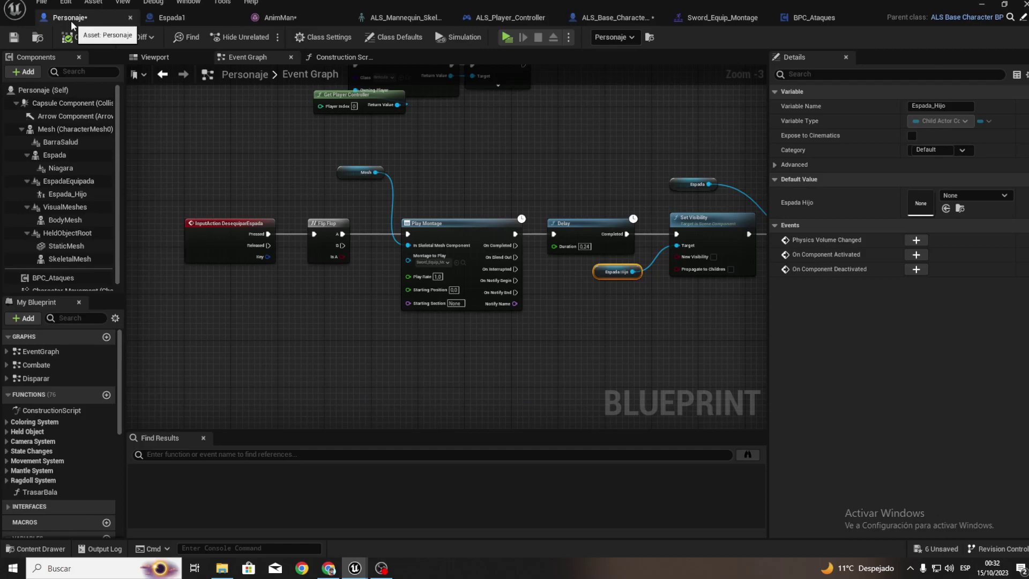
right_drag(313, 271, 178, 262)
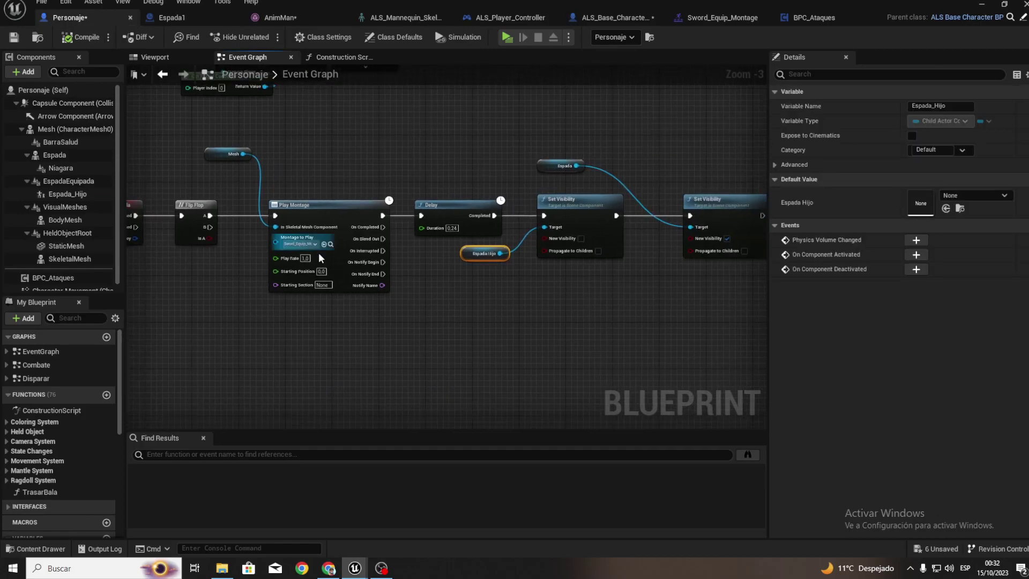
right_drag(319, 254, 188, 255)
drag(299, 298, 626, 151)
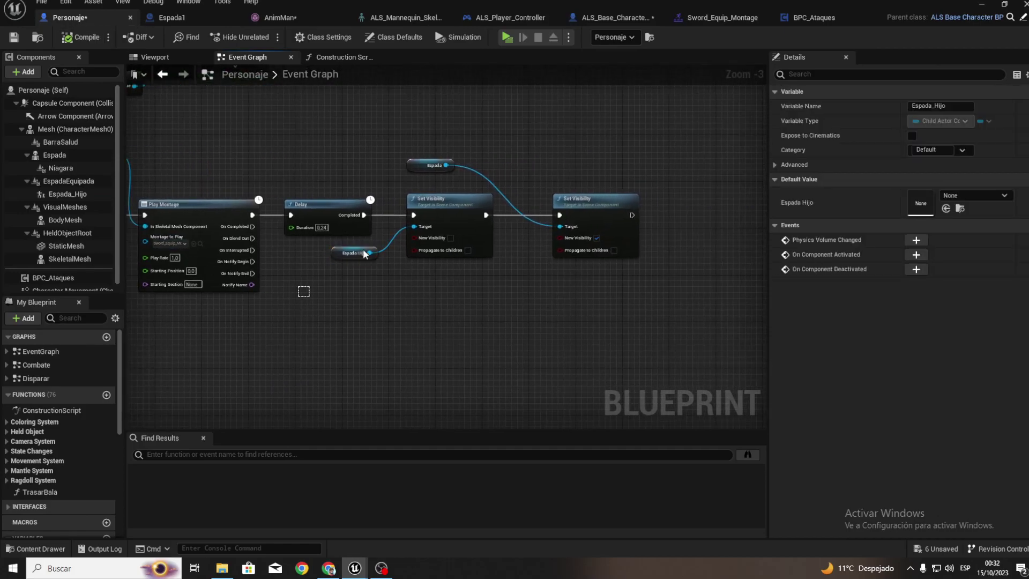
right_drag(476, 362, 569, 283)
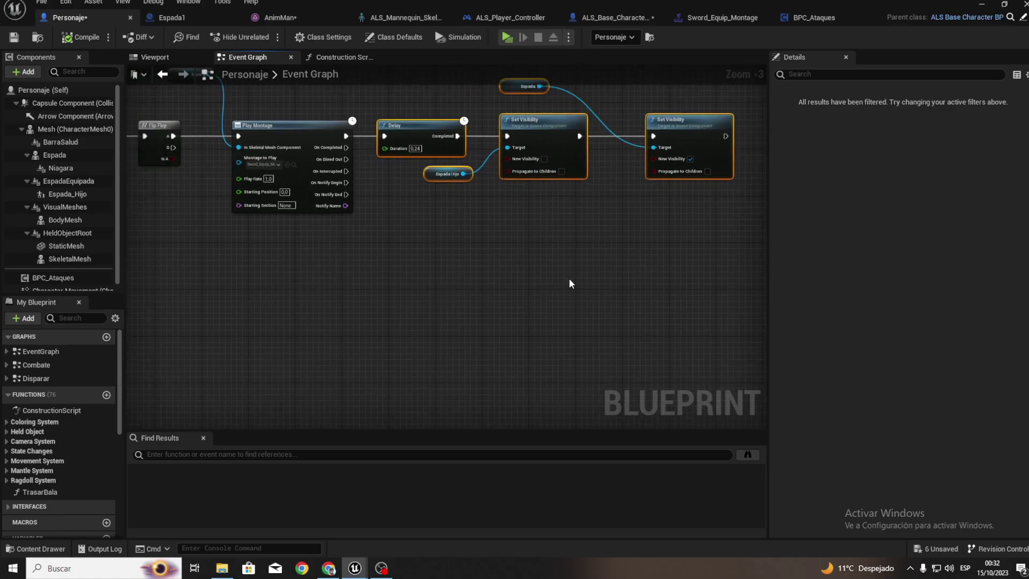
key(ctrl+c)
key(ctrl+v)
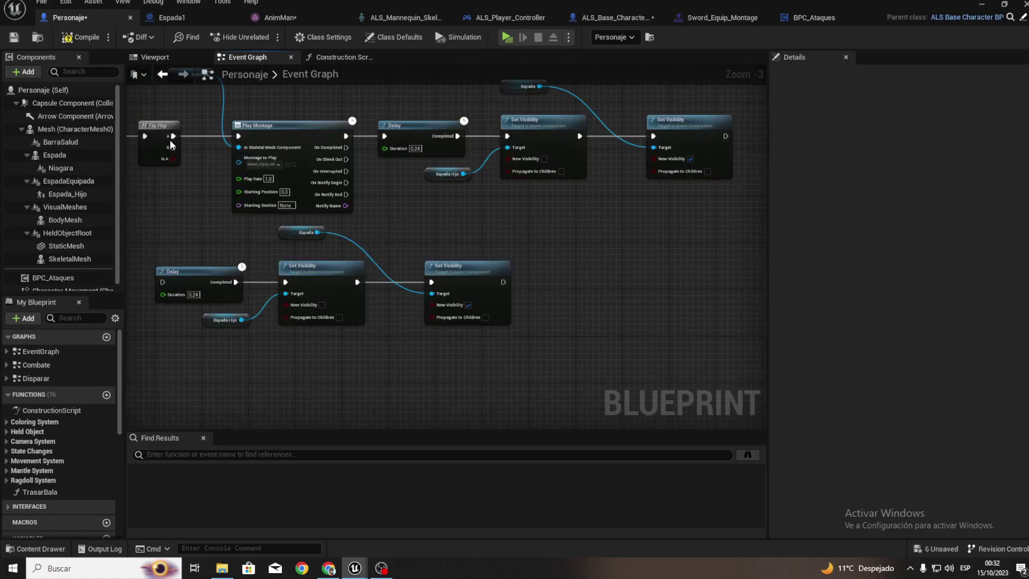
Wire Flip Flop B into the copied Delay; copies show Espada Hijo and hide Espada
drag(175, 168, 164, 282)
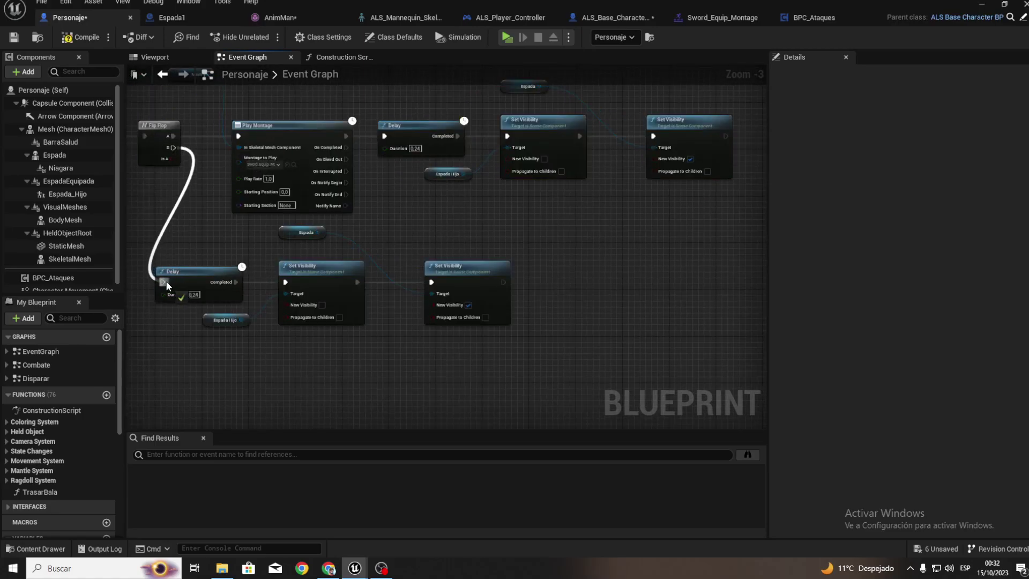
scroll(288, 312, up, 3)
click(338, 302)
click(554, 302)
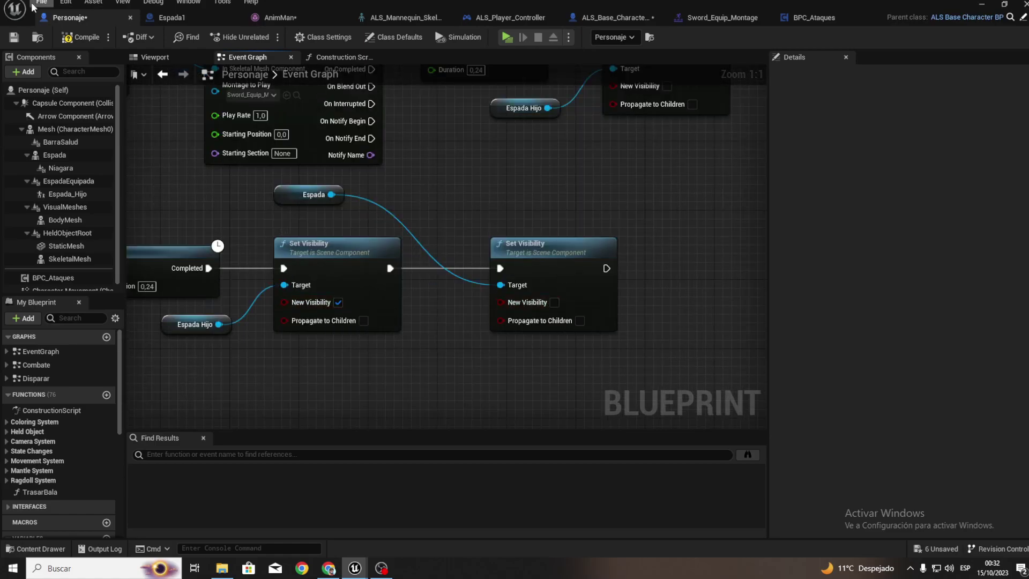
click(506, 37)
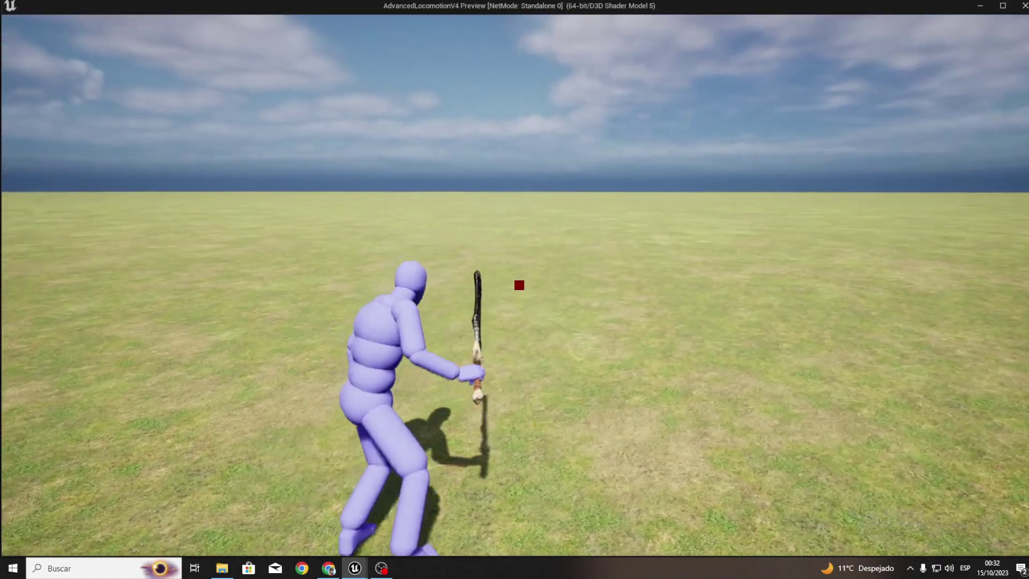
Run forward and swing the sword repeatedly, including a crouching attack, with red particle trails
scroll(514, 289, down, 1)
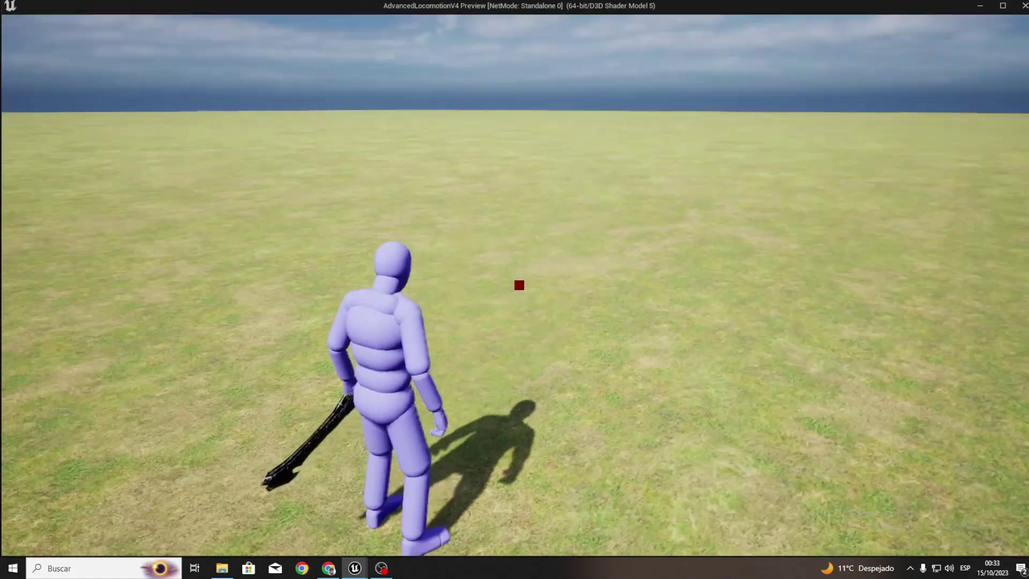
key(w)
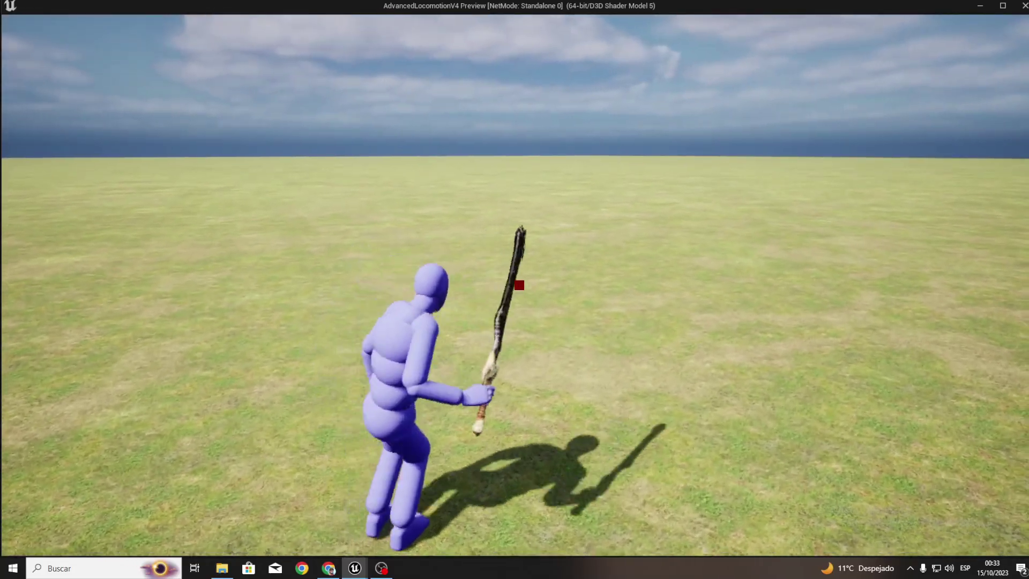
click(519, 285)
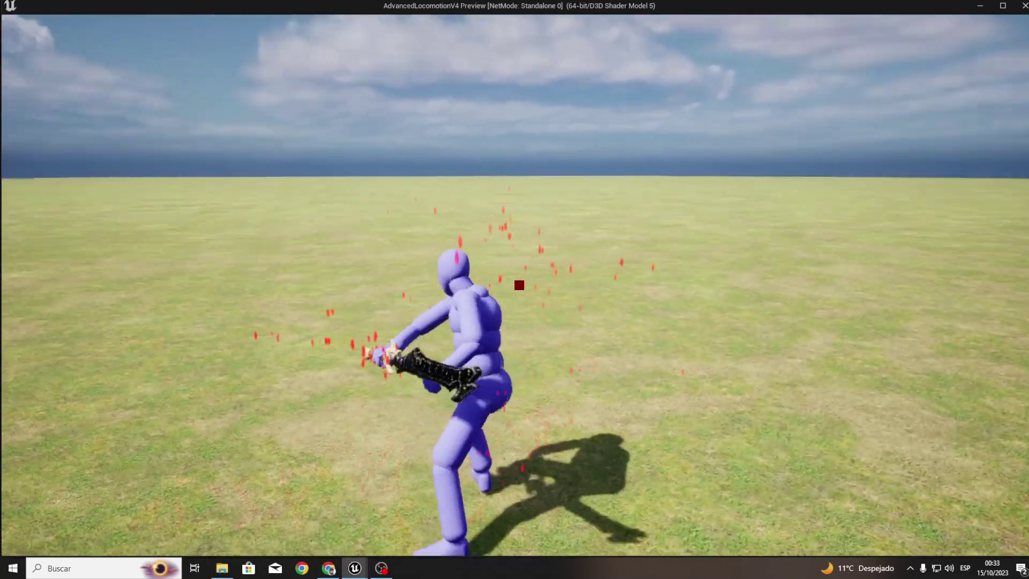
click(519, 284)
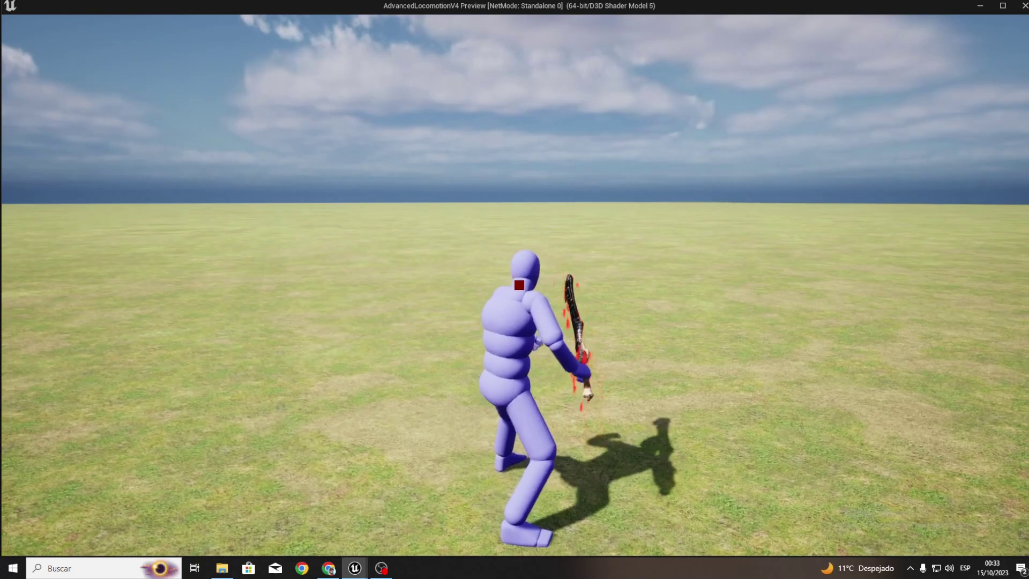
click(519, 284)
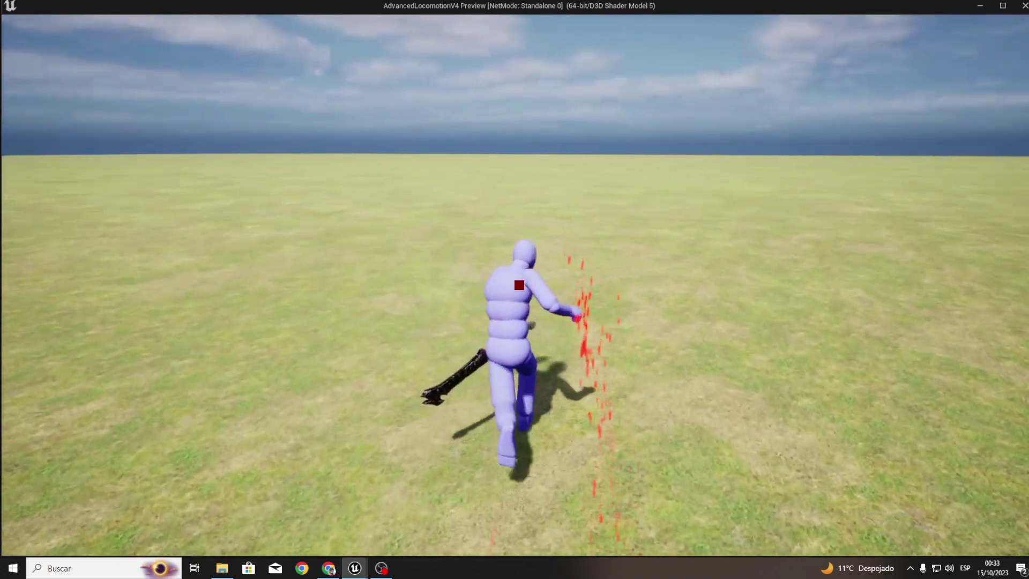
click(518, 285)
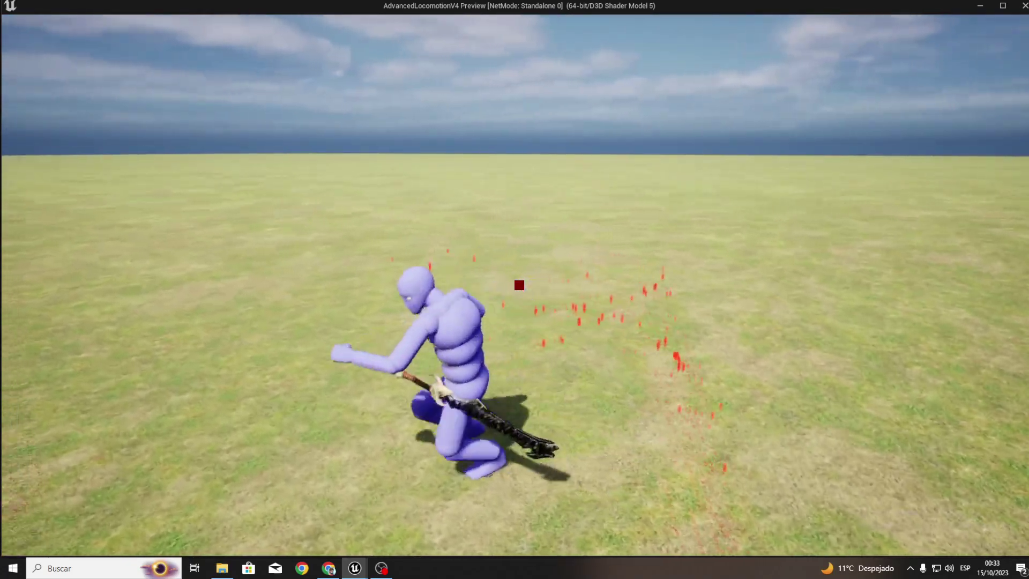
click(518, 285)
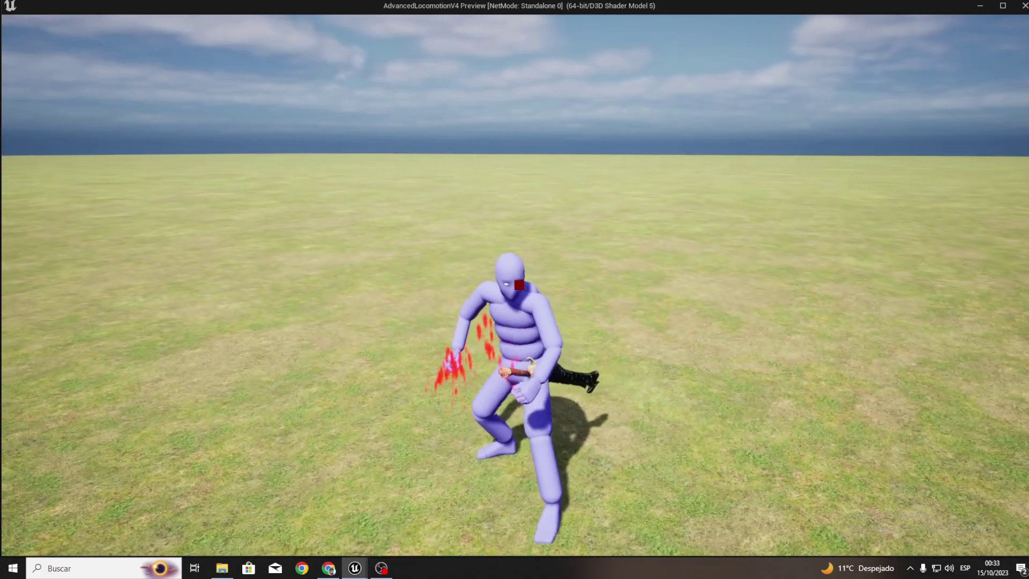
click(518, 284)
Stop the play test and shift the Espada node further right in the graph
key(Escape)
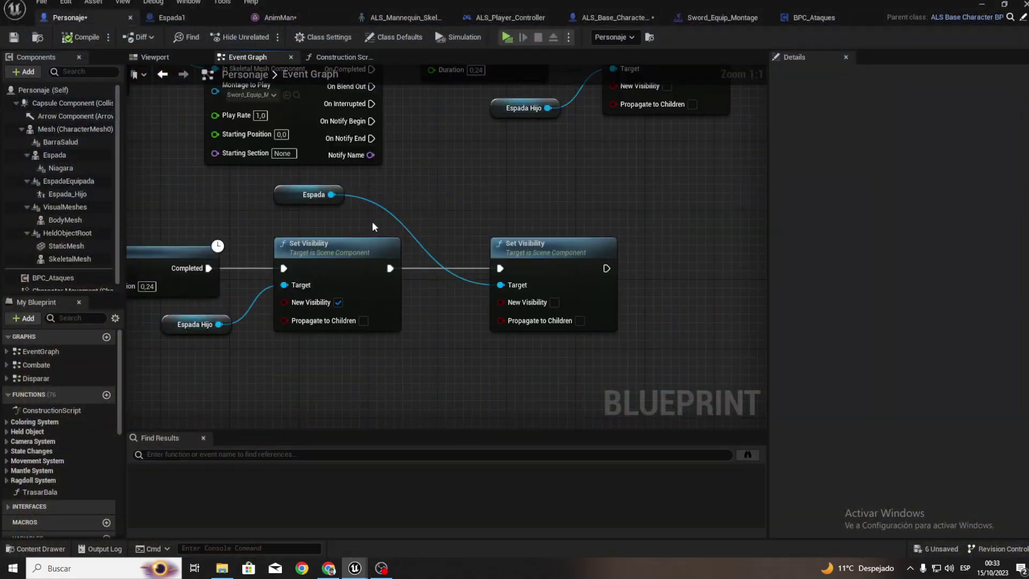
drag(288, 195, 383, 195)
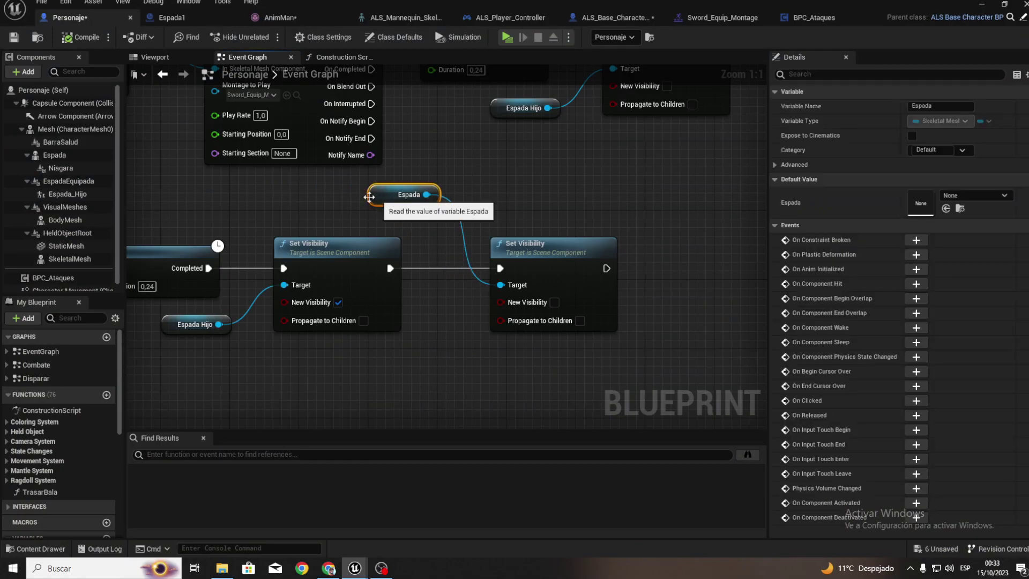
right_drag(242, 214, 331, 235)
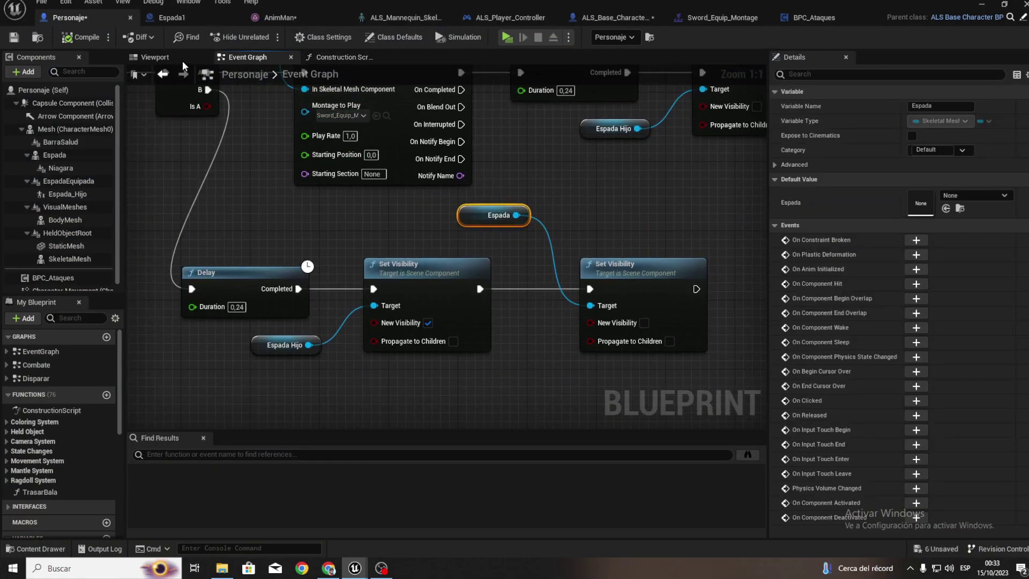
Locate the SET Overlay State node in the Combate graph and review its Overlay State values
double_click(57, 364)
scroll(329, 293, up, 4)
right_drag(295, 193, 295, 336)
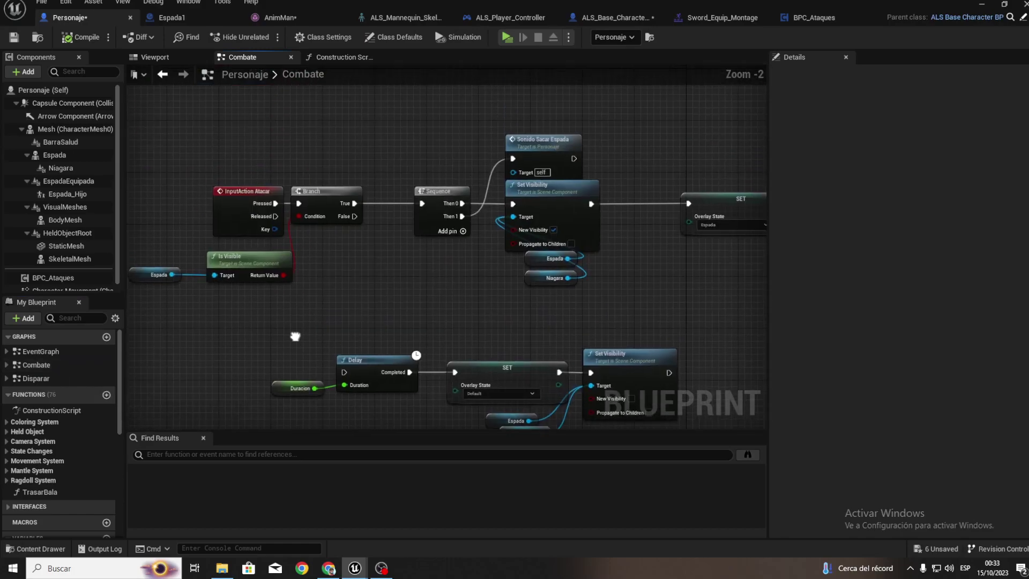
right_drag(501, 157, 406, 165)
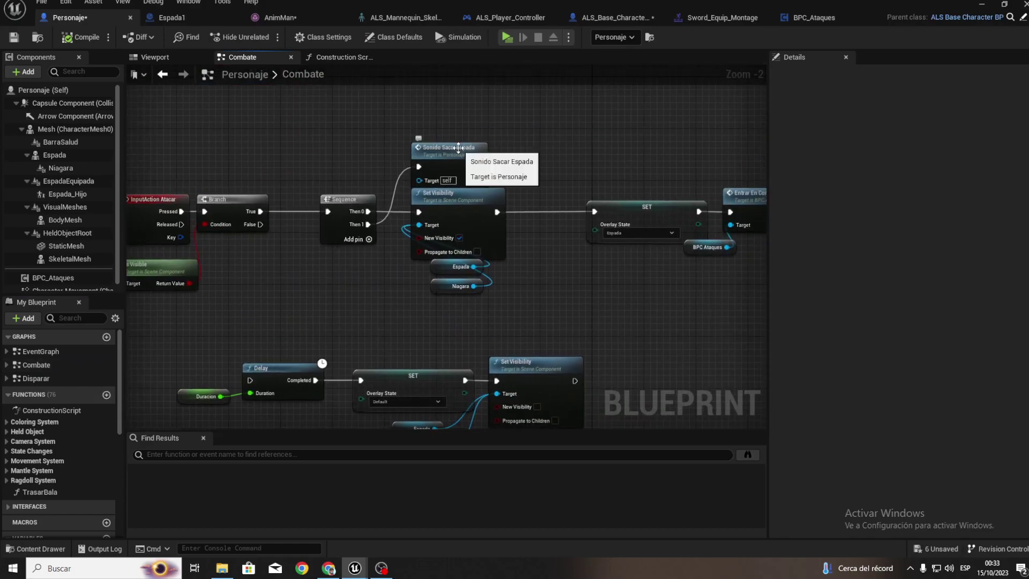
drag(458, 148, 465, 132)
right_drag(505, 184, 457, 173)
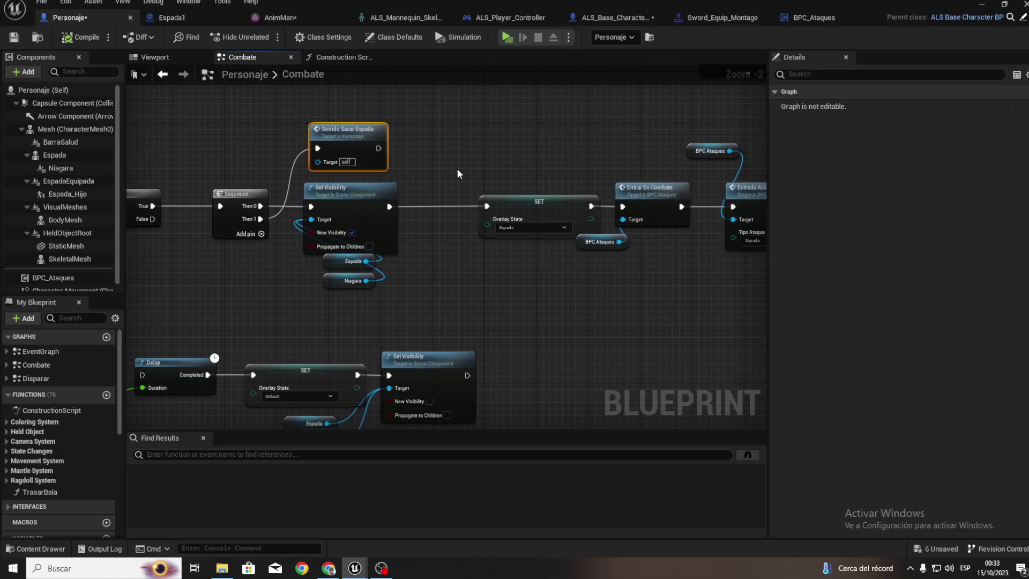
scroll(477, 200, up, 2)
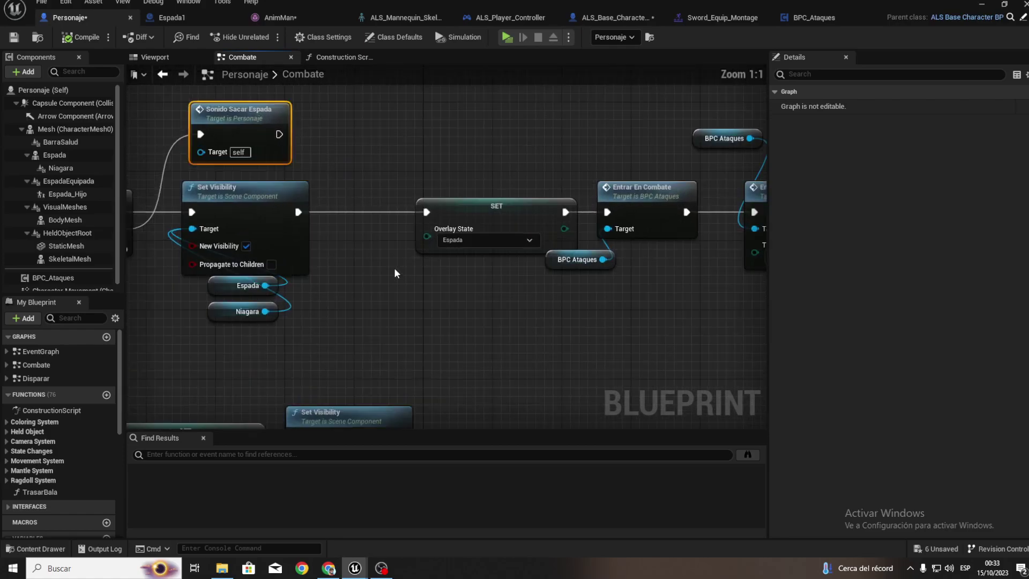
drag(478, 301, 478, 300)
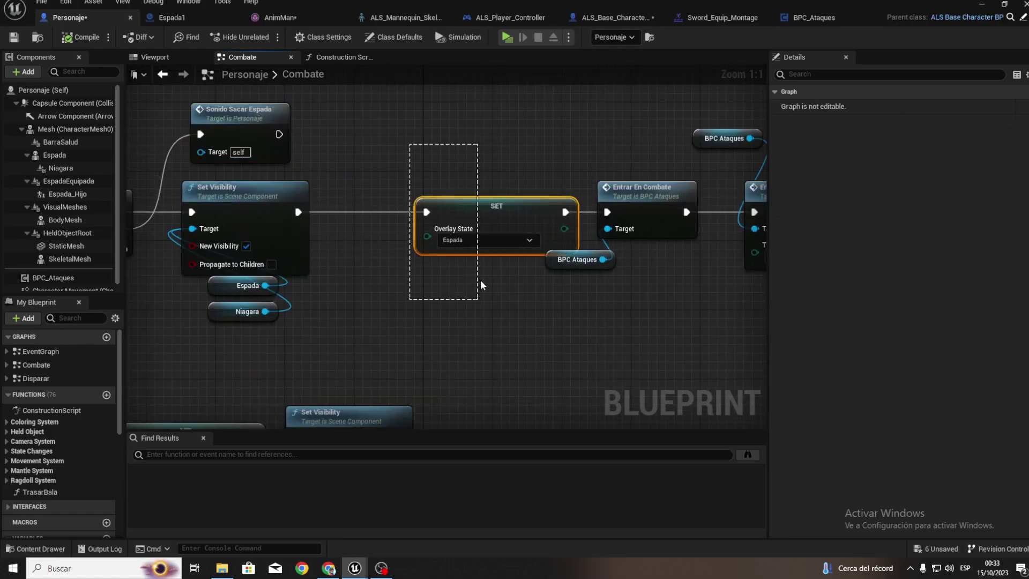
click(477, 240)
click(451, 168)
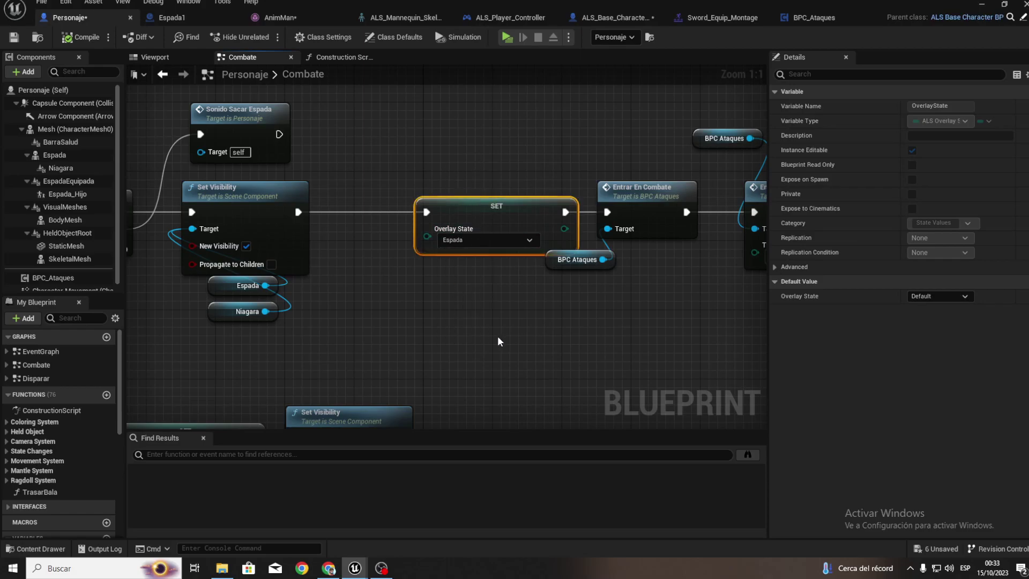
Check the BPI Set Rotation Mode values, then select the SET Overlay State node for copying
right_drag(534, 341, 161, 345)
right_drag(600, 268, 376, 260)
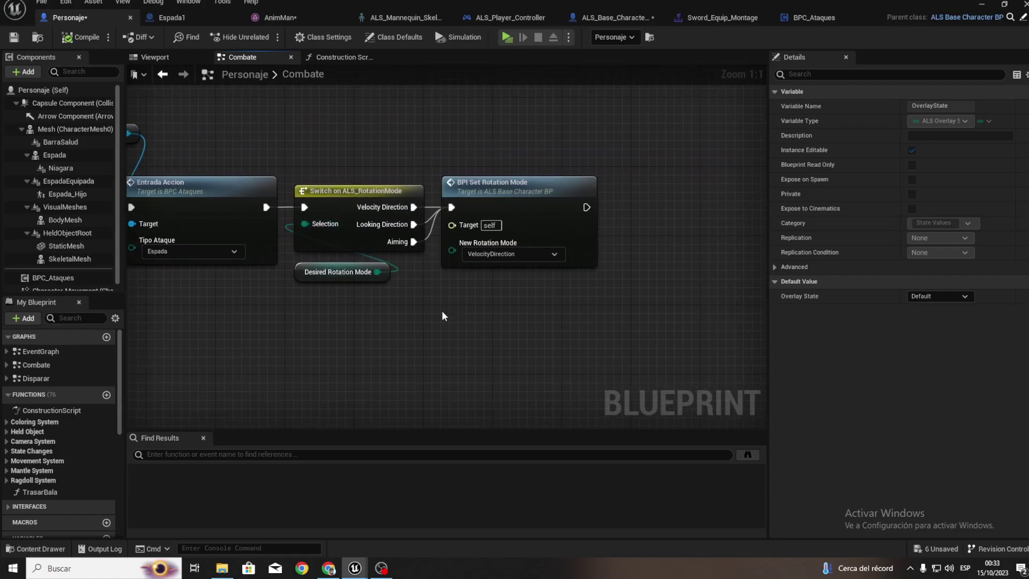
click(545, 215)
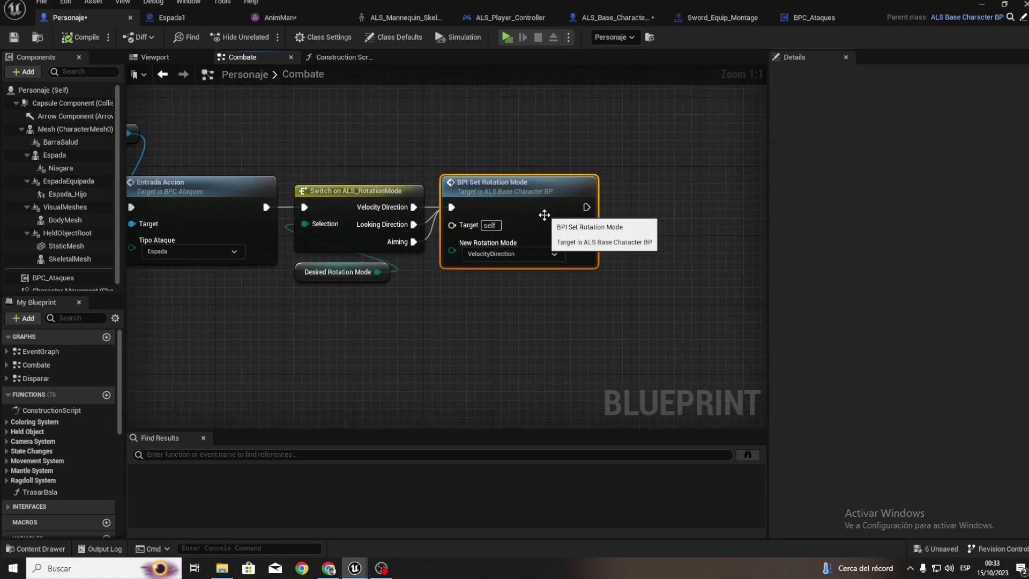
click(509, 255)
right_drag(278, 256, 360, 293)
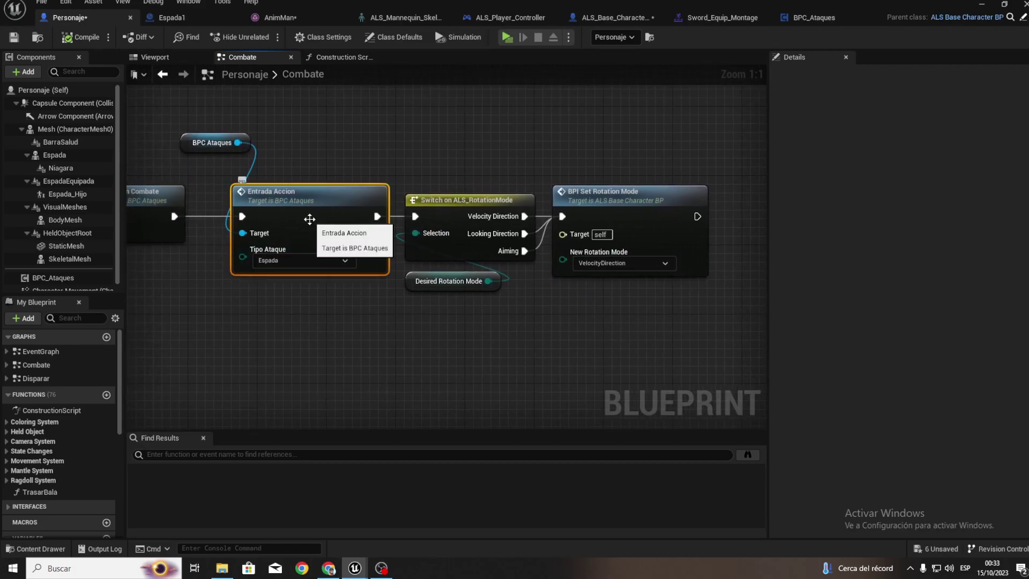
right_drag(204, 203, 563, 247)
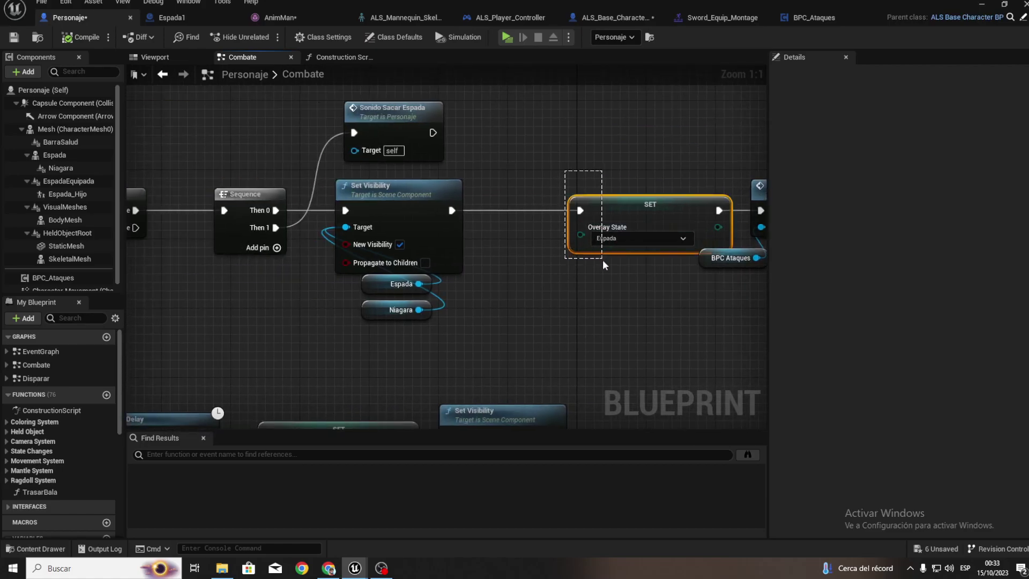
drag(603, 264, 604, 268)
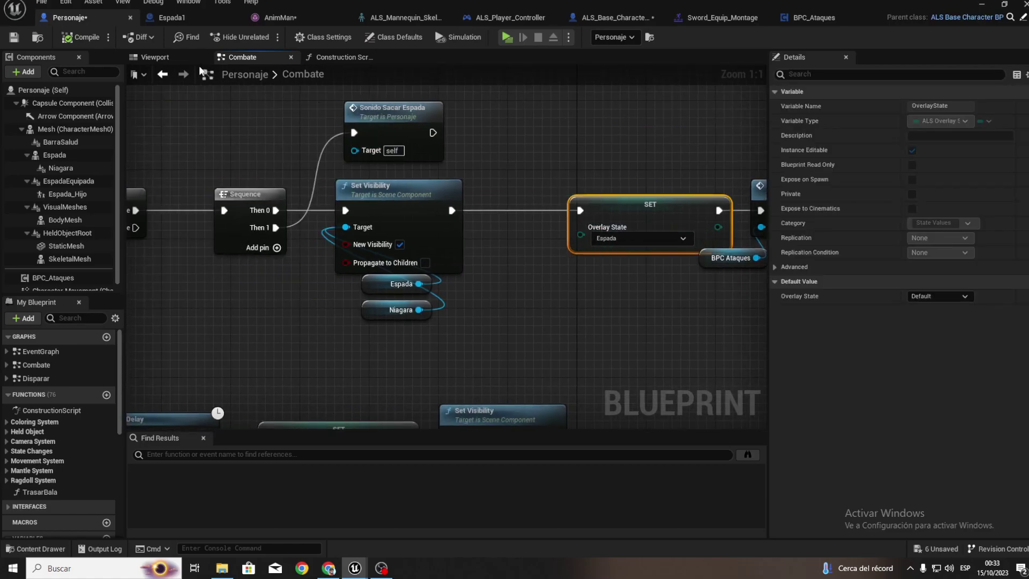
Paste the SET Overlay State node after the last Event Graph Set Visibility, setting it to Default
double_click(30, 352)
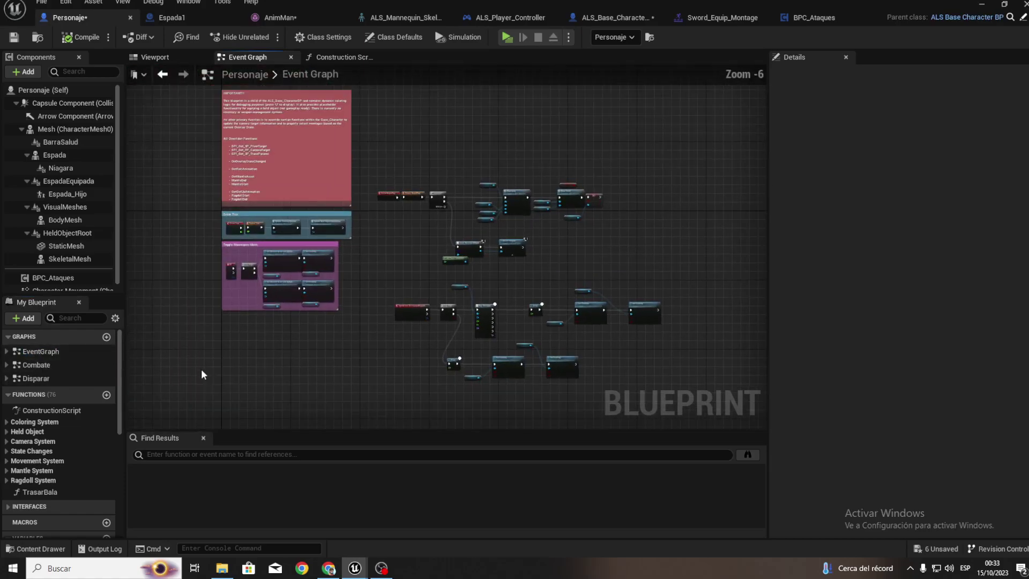
scroll(402, 300, up, 4)
scroll(399, 297, up, 3)
right_drag(407, 313, 372, 313)
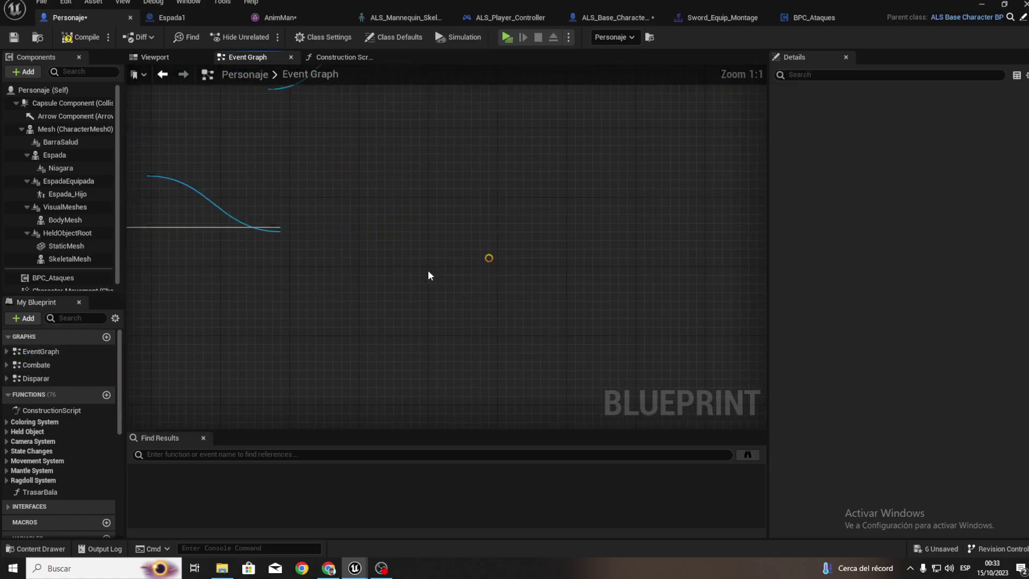
key(ctrl+v)
drag(502, 277, 502, 274)
click(529, 300)
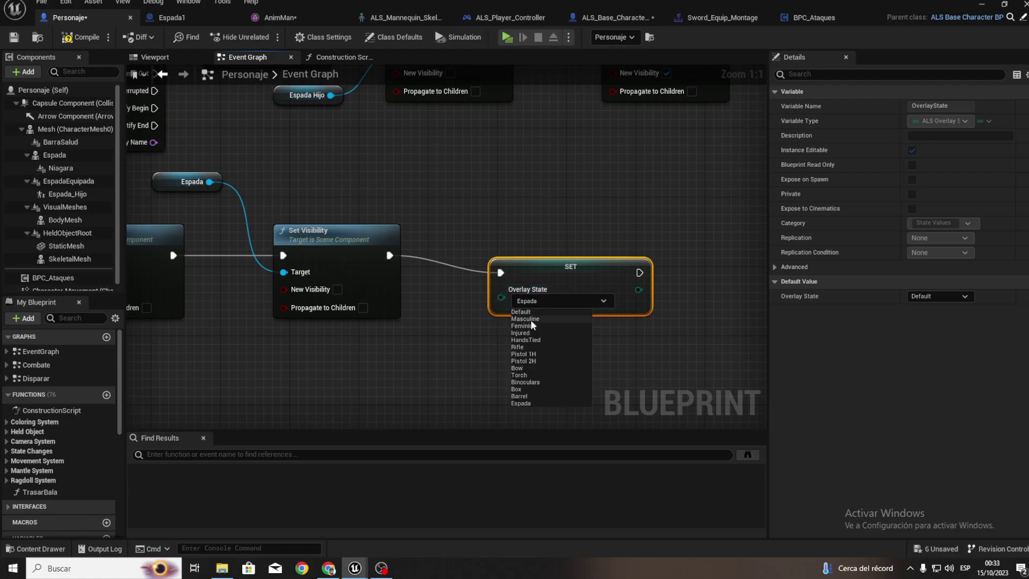
click(534, 311)
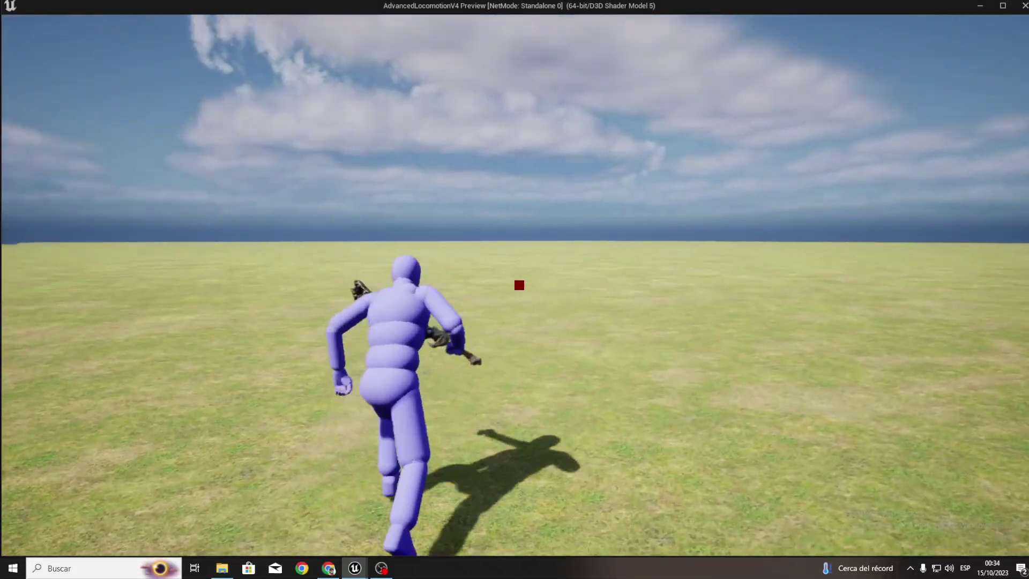
click(519, 285)
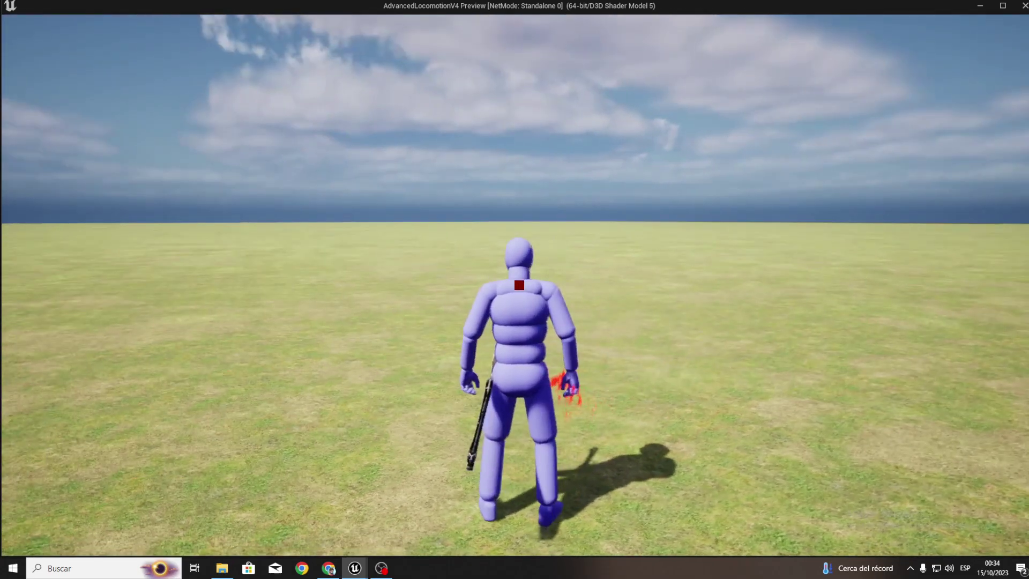
click(519, 284)
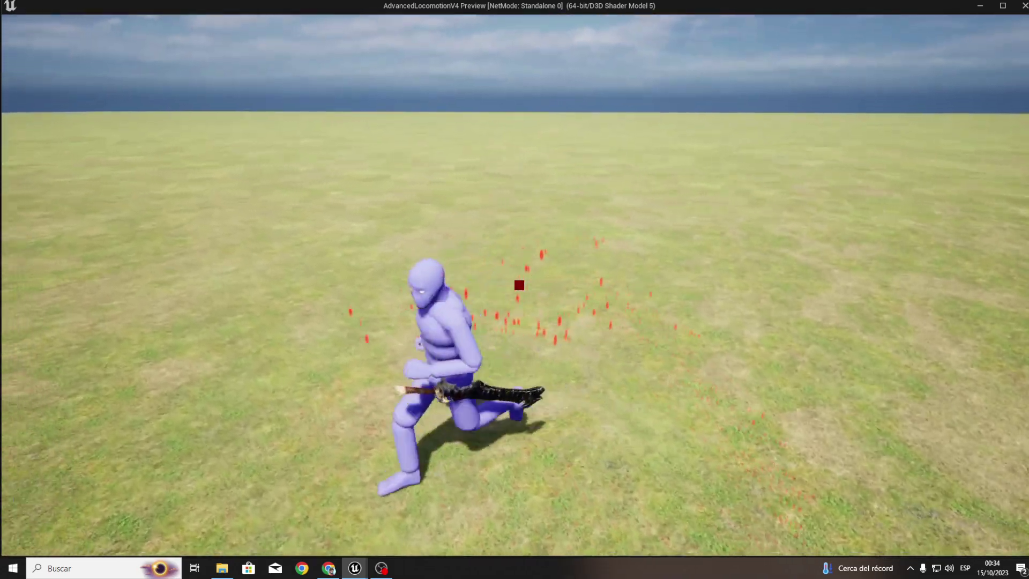
key(Escape)
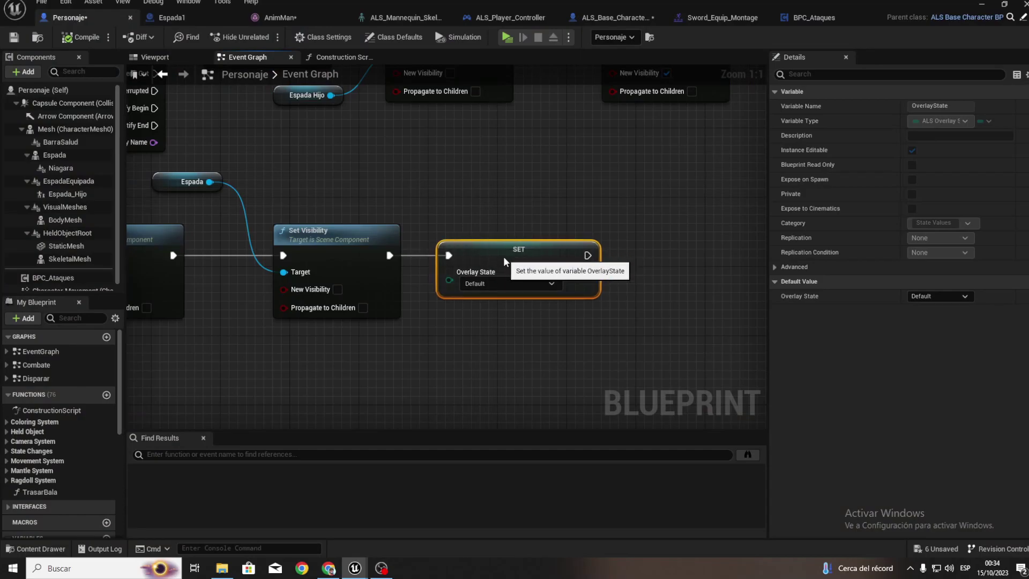
Move the lower Set Visibility, Espada and SET nodes right to align with the upper row
scroll(391, 202, down, 2)
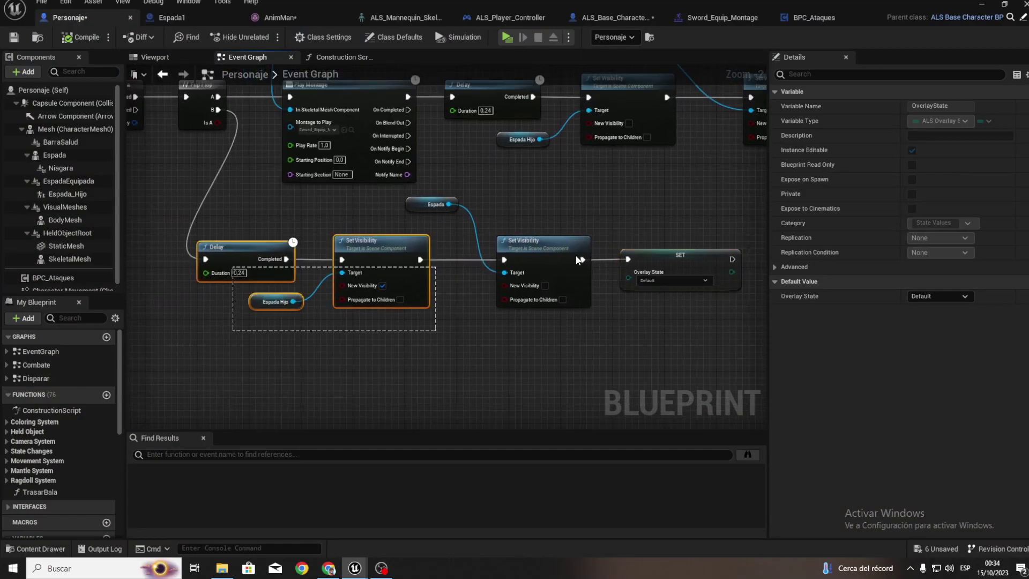
drag(579, 260, 702, 207)
click(429, 225)
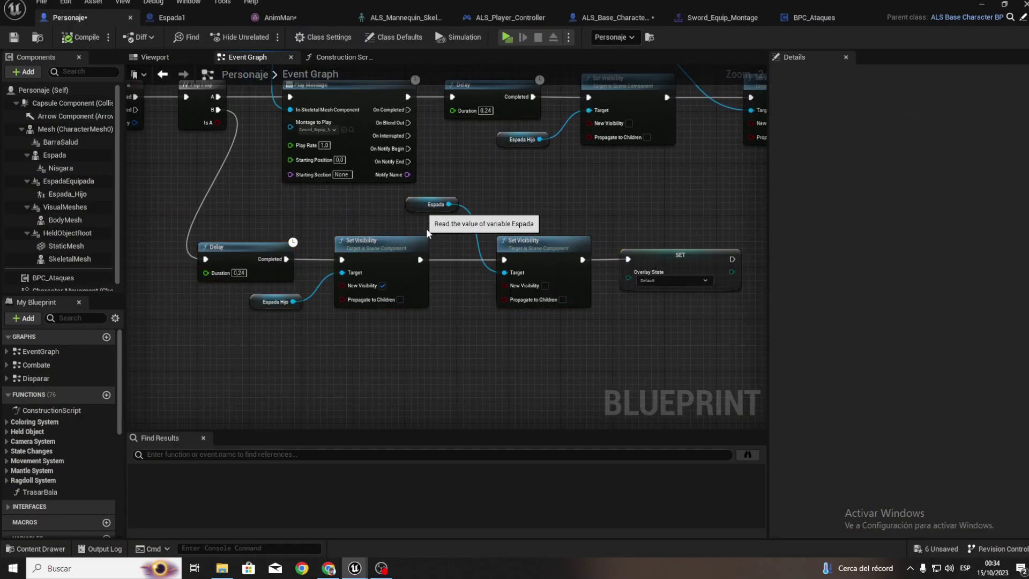
drag(423, 205, 396, 332)
drag(397, 298, 256, 334)
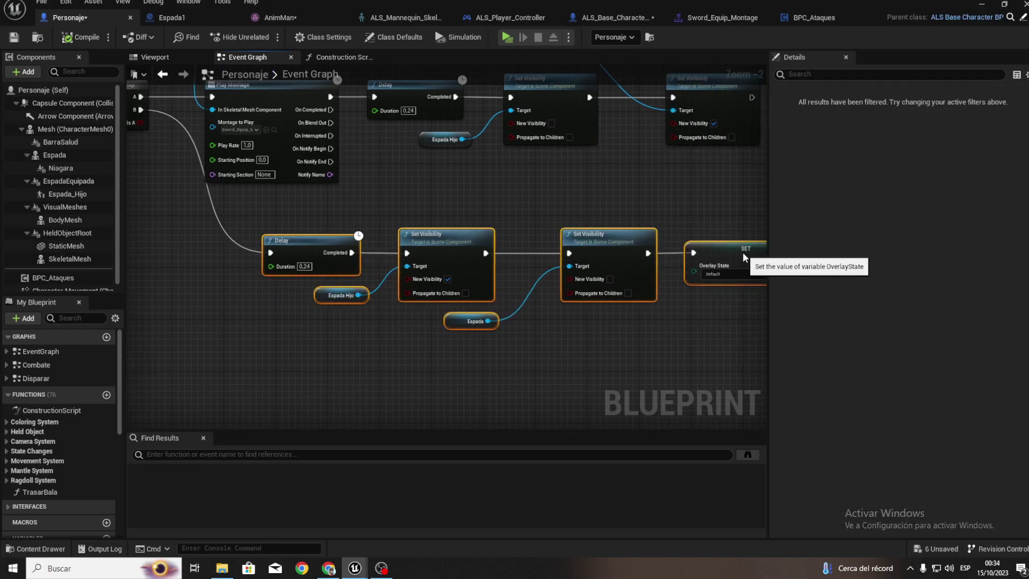
right_drag(275, 134, 458, 166)
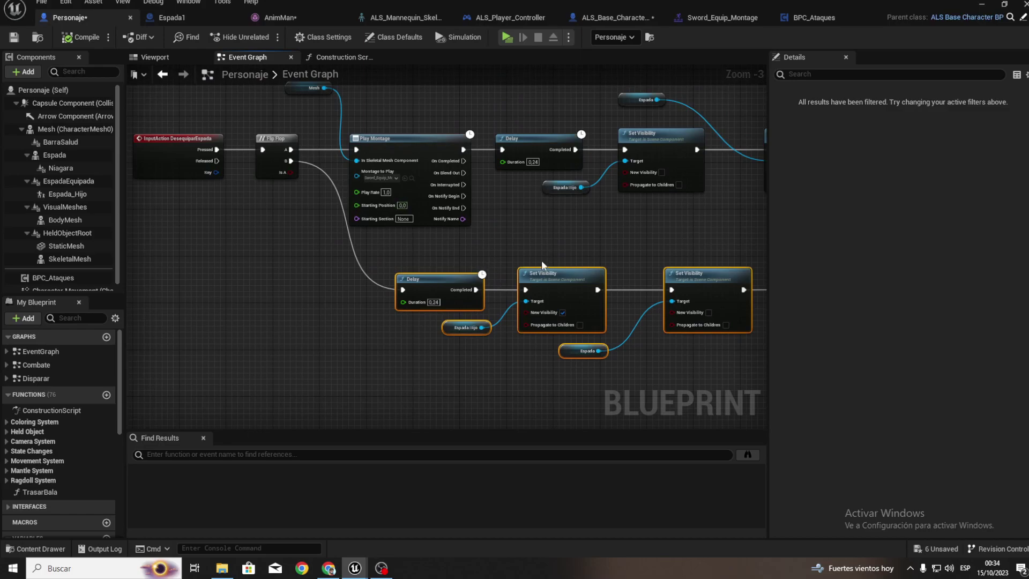
right_drag(541, 262, 418, 235)
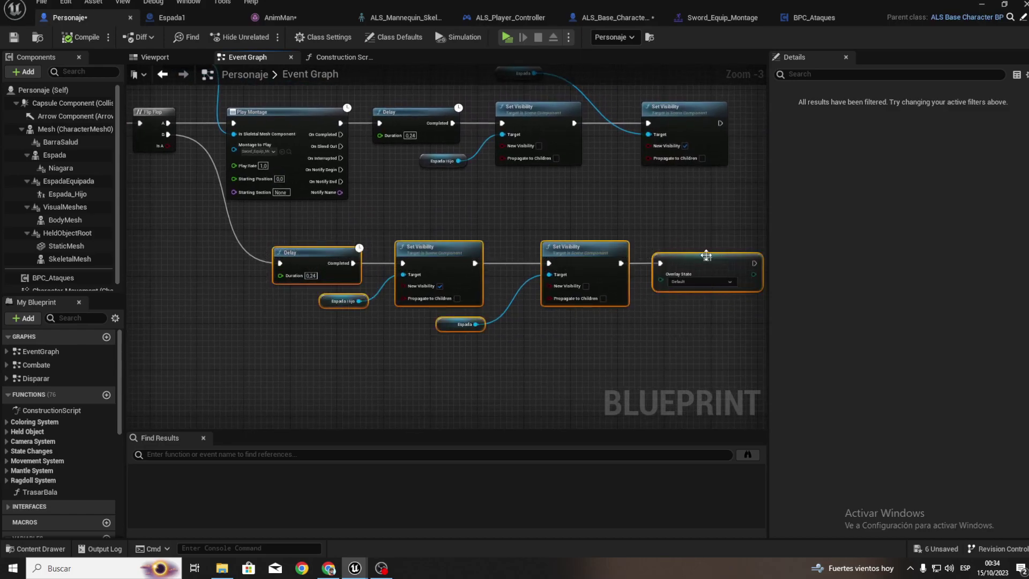
drag(706, 256, 665, 264)
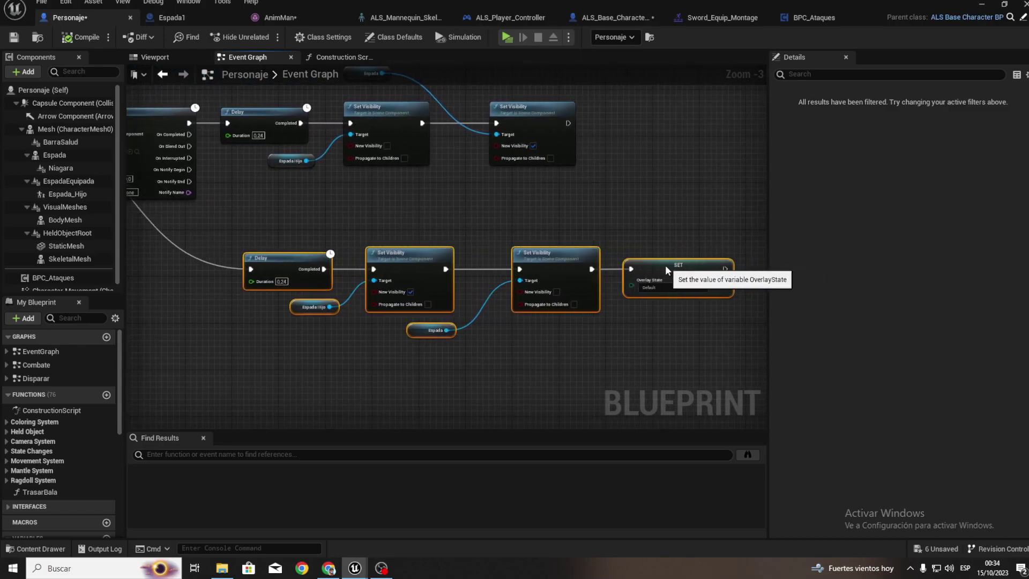
right_drag(664, 264, 416, 295)
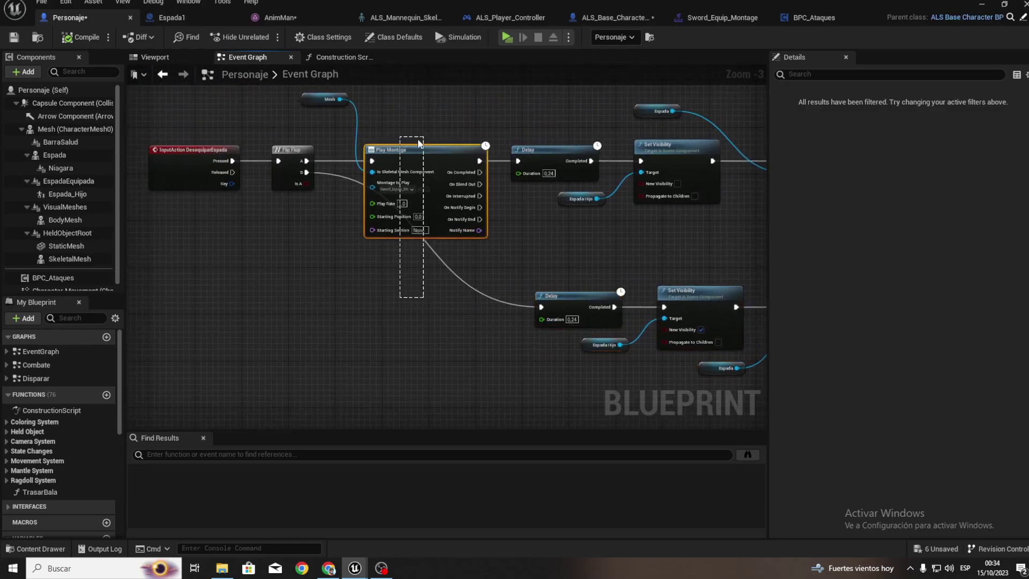
right_drag(525, 255, 457, 248)
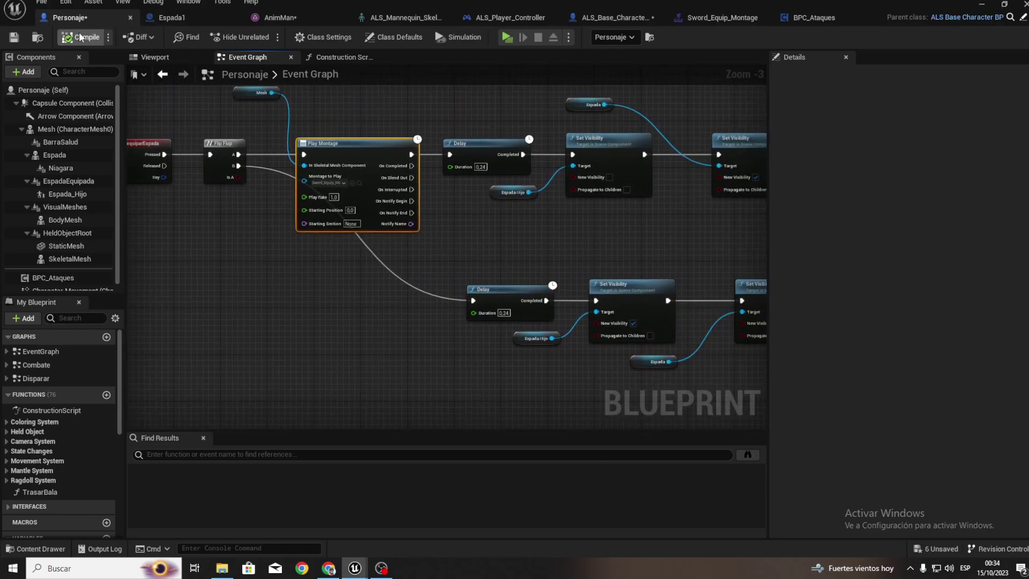
Compile and save the blueprint, then view the character in the enlarged Nivel1 viewport
click(12, 44)
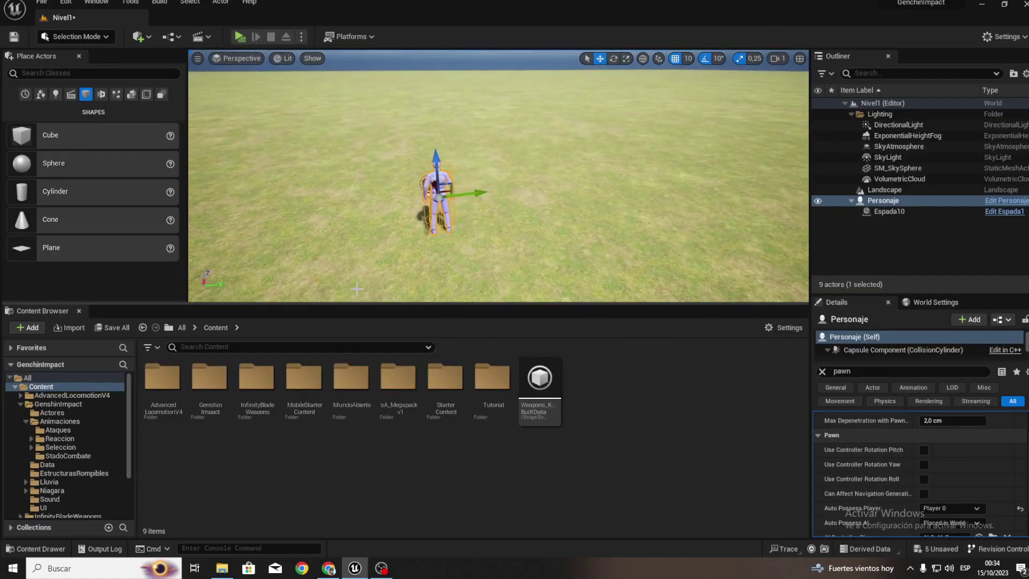
drag(366, 304, 366, 382)
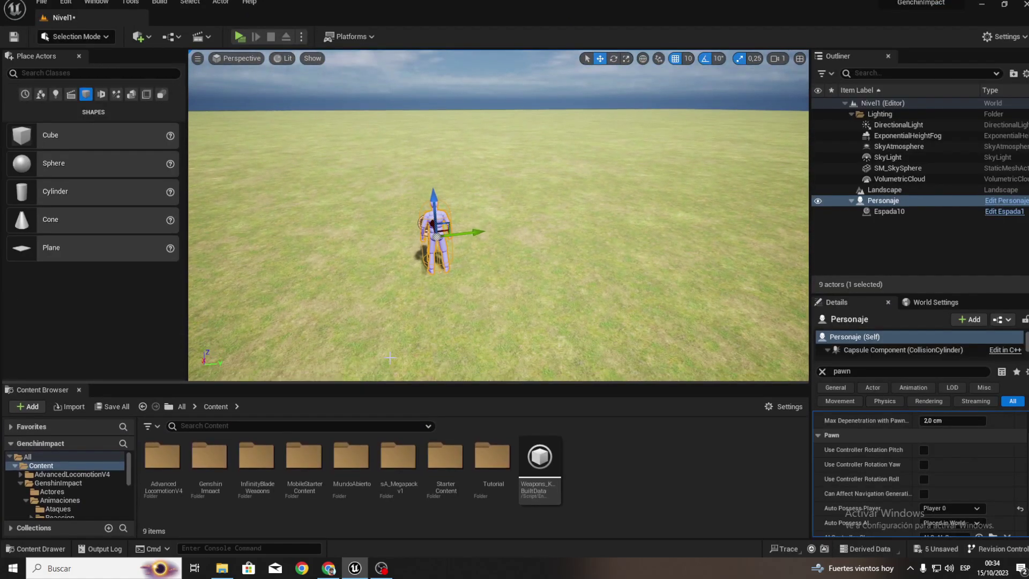
alt+drag(499, 295, 411, 294)
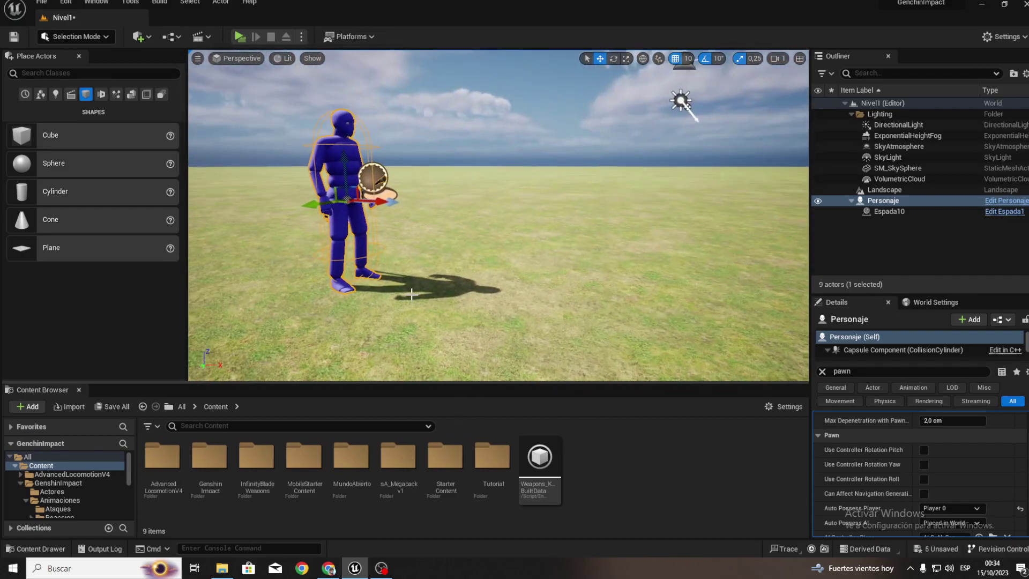